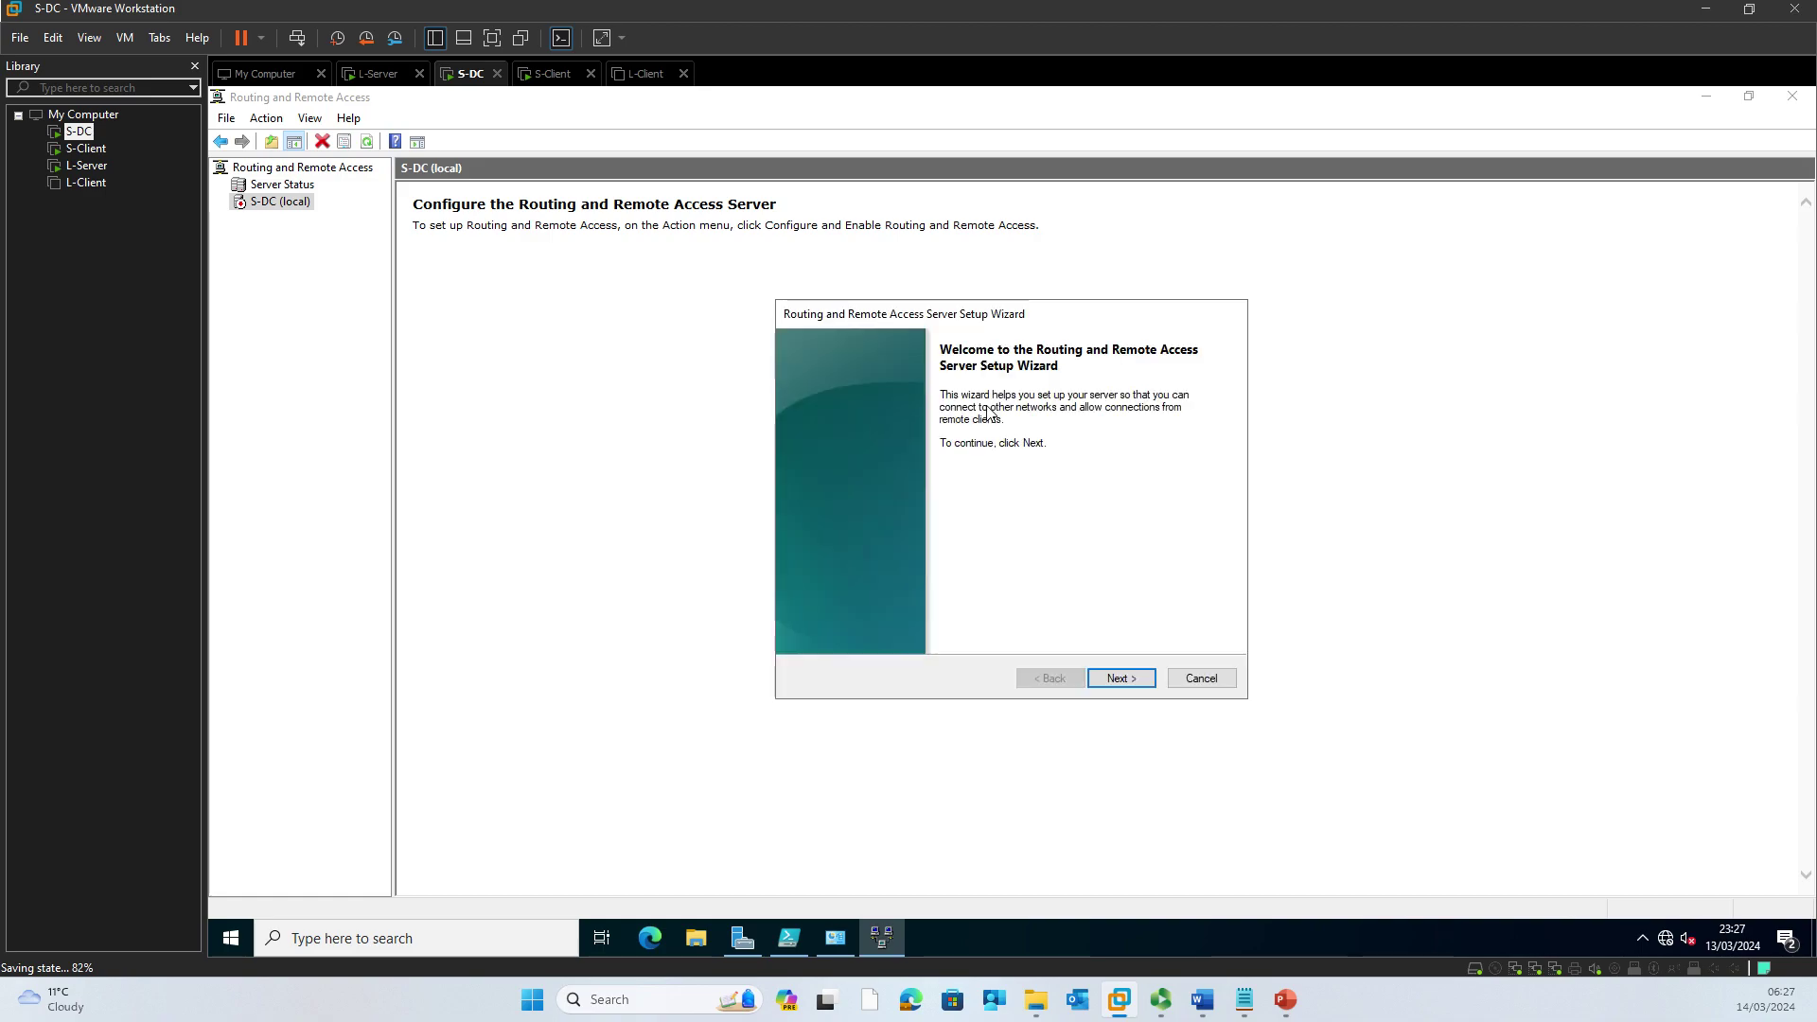
Step: Move past the wizard's welcome page and choose Custom configuration to reach the services list
click(1120, 678)
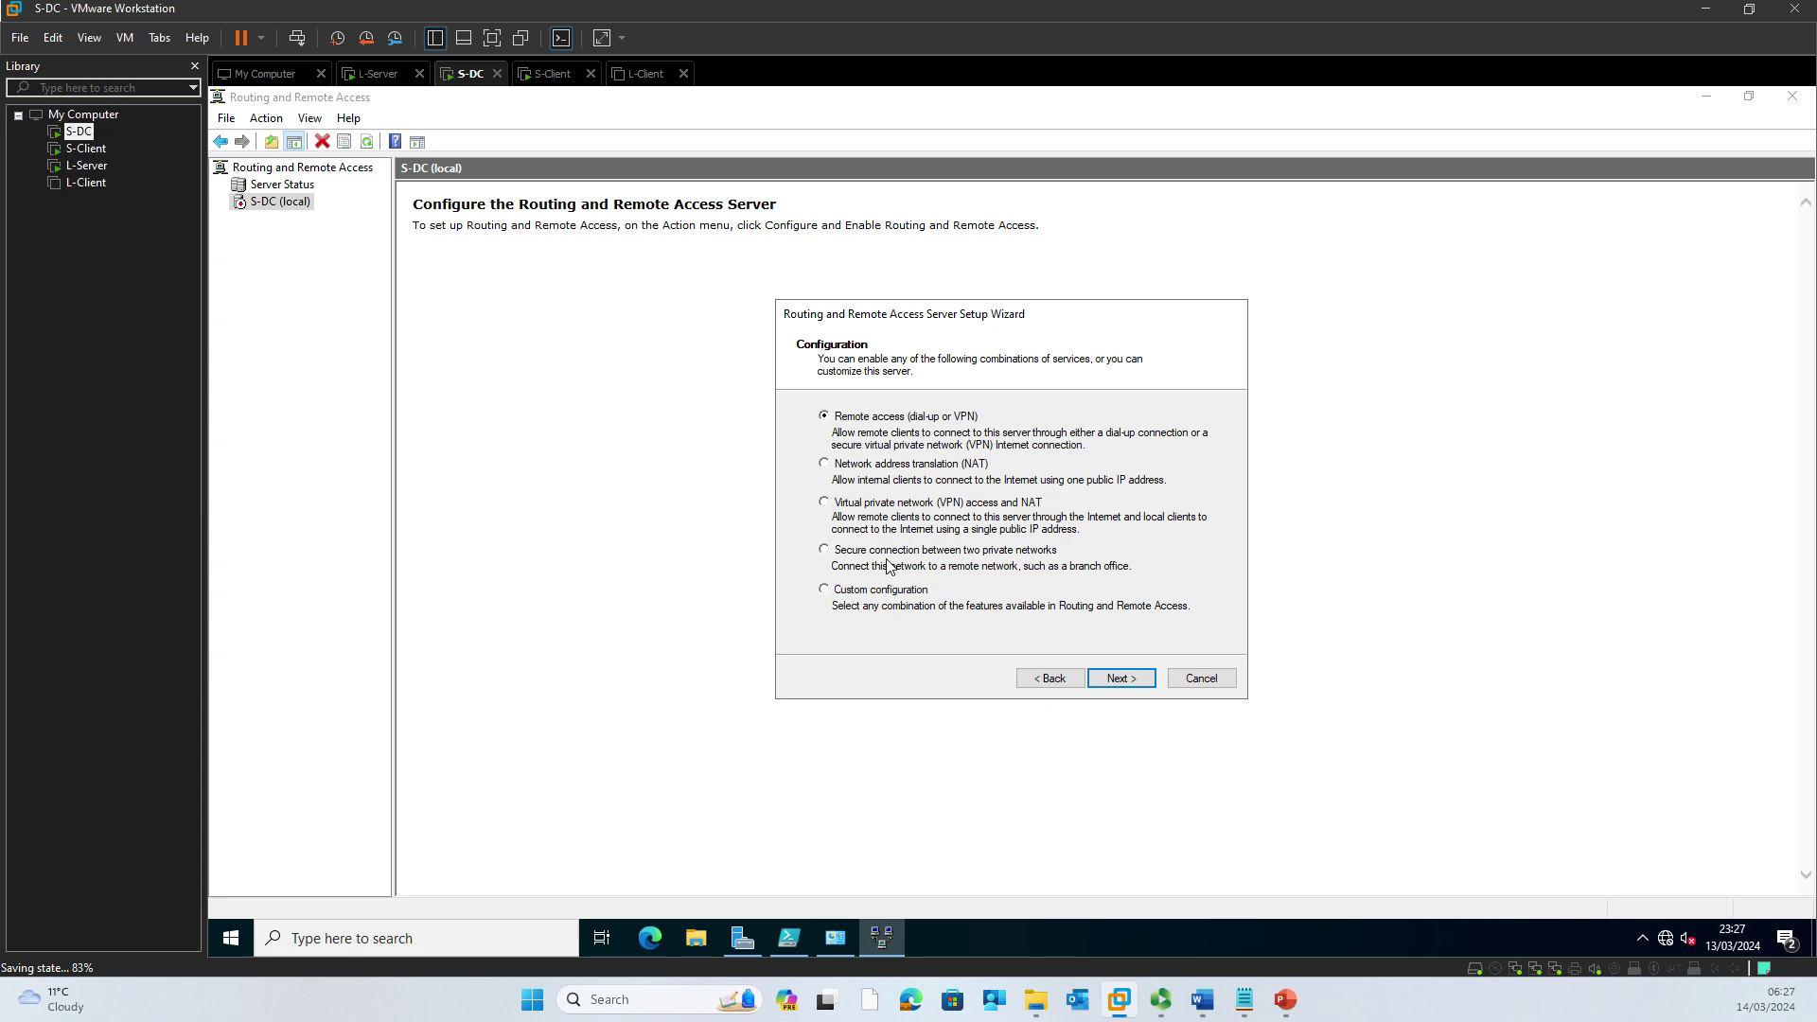
click(849, 559)
click(1120, 681)
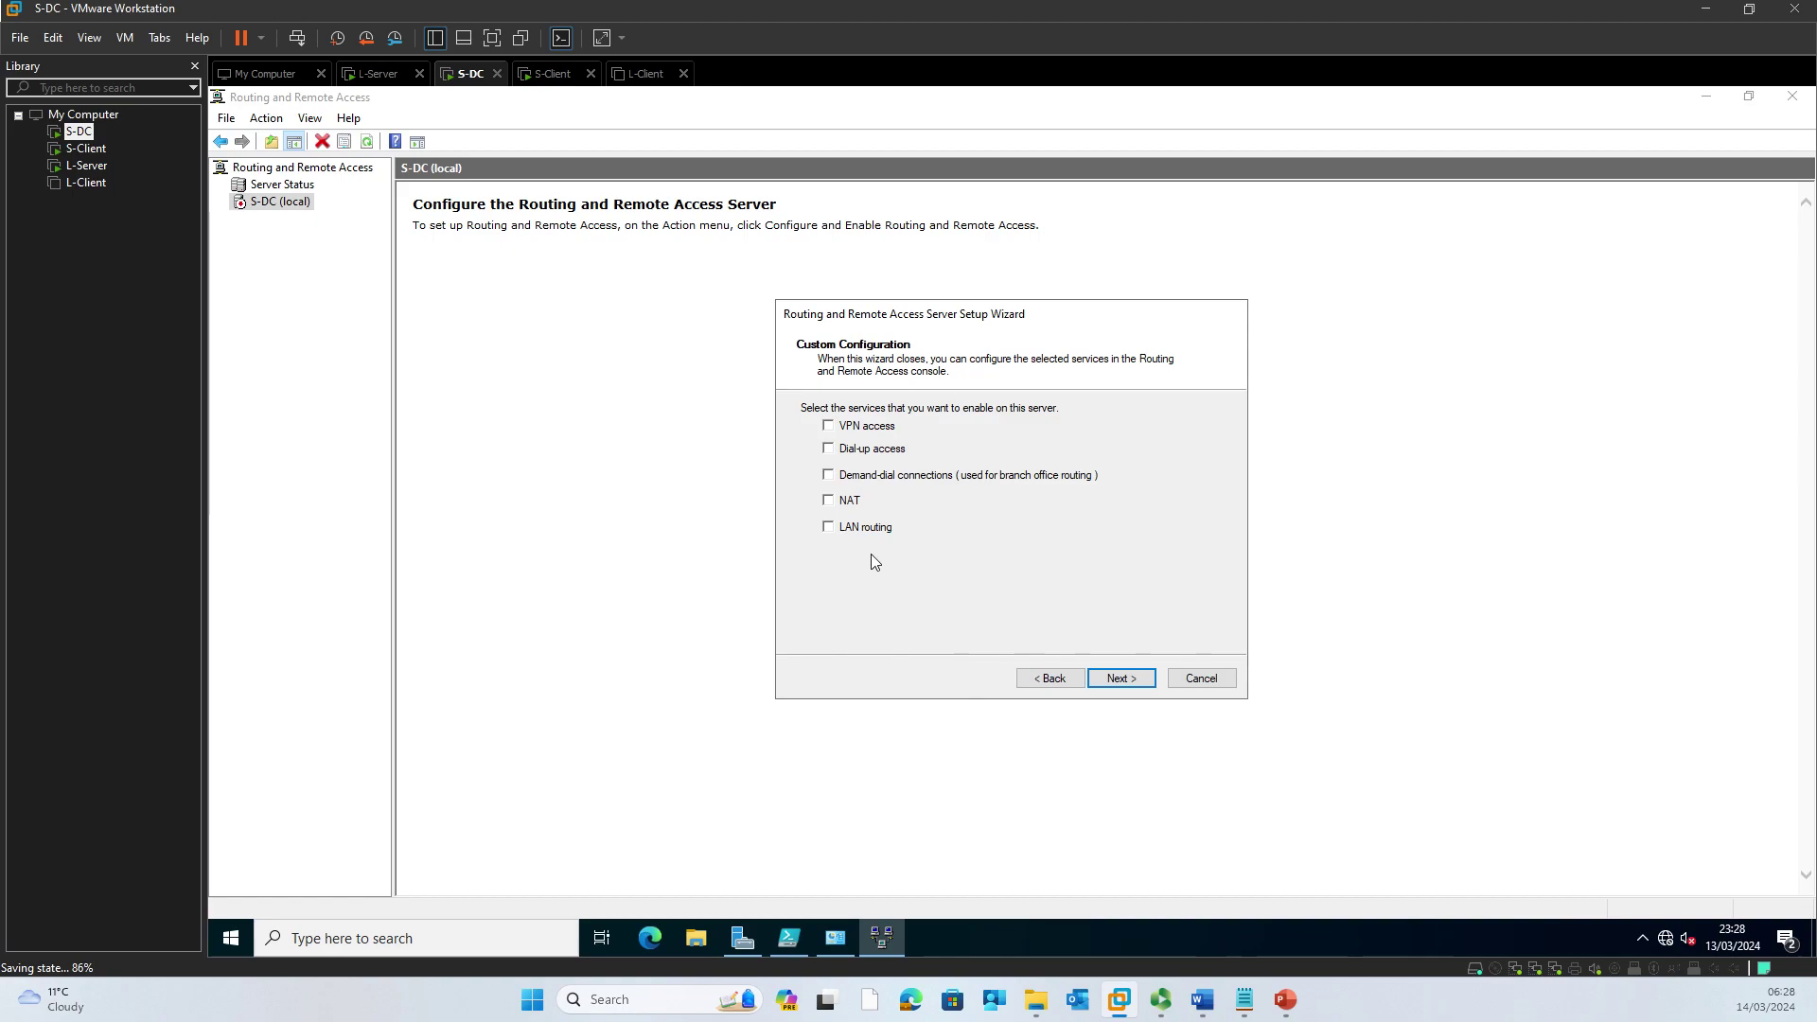
Step: Tick VPN access and Demand-dial connections, finish the wizard, and start the Routing and Remote Access service
click(827, 427)
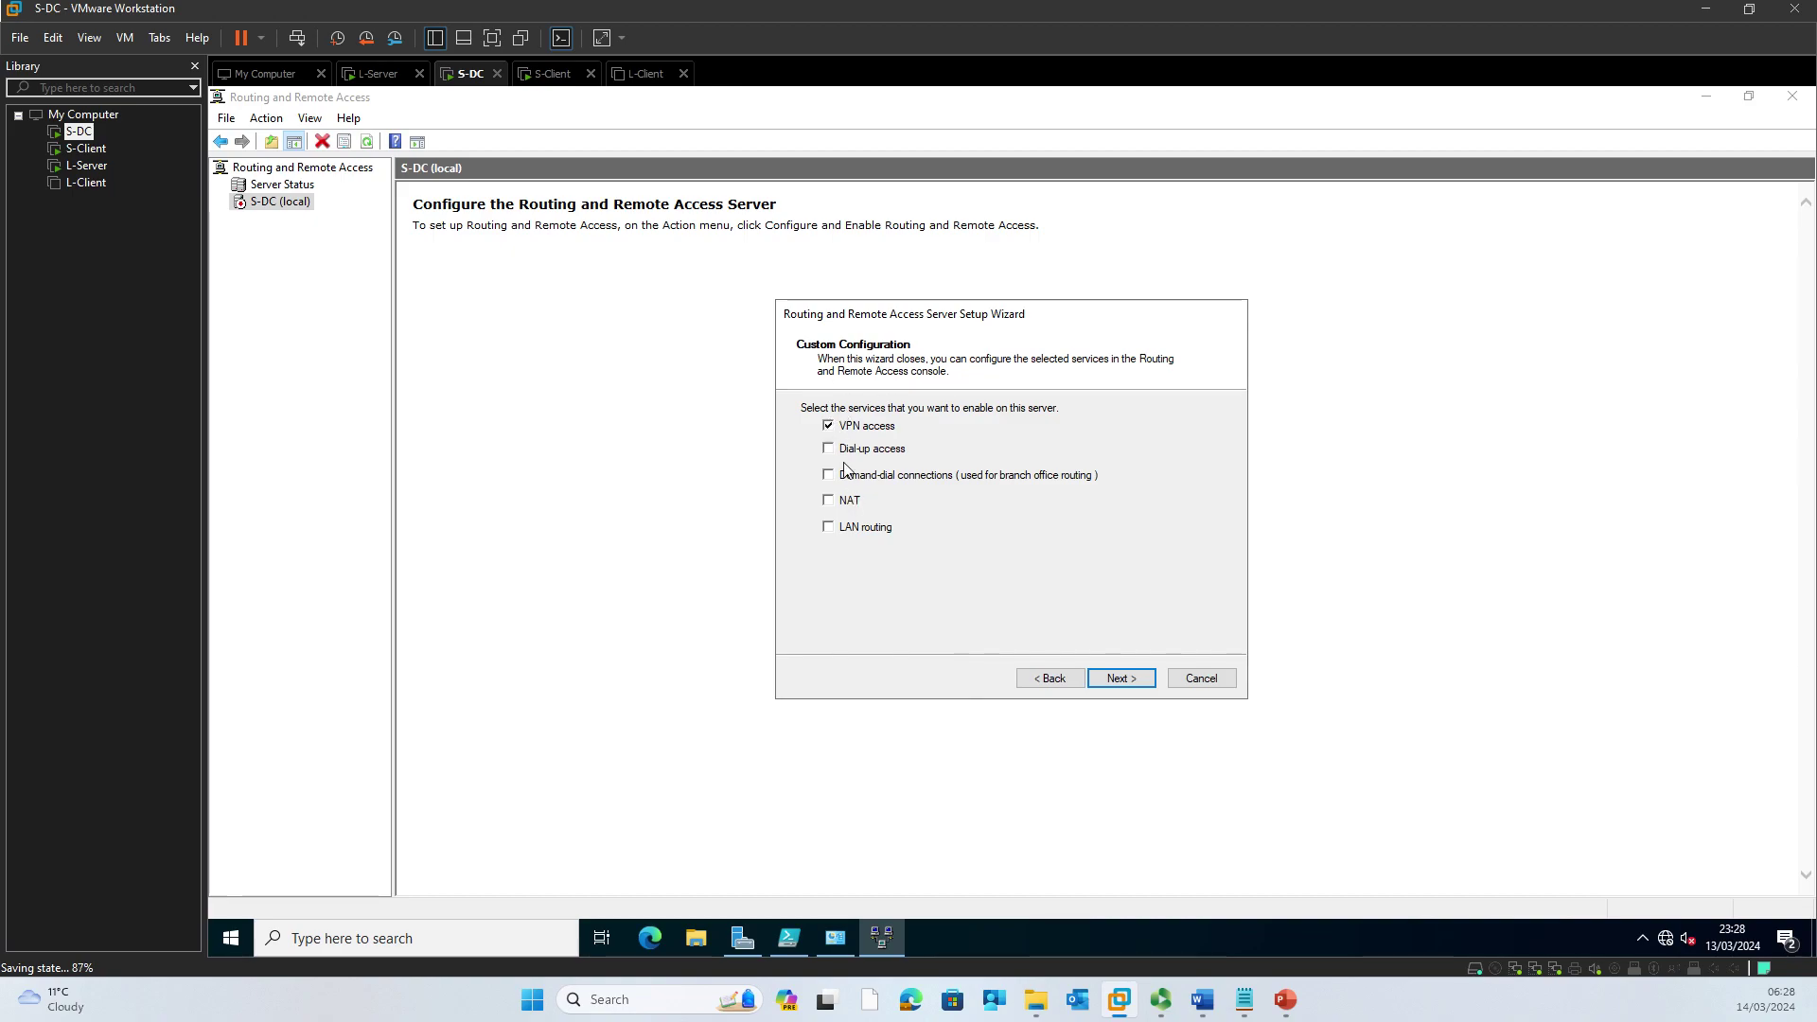
click(829, 477)
click(1109, 681)
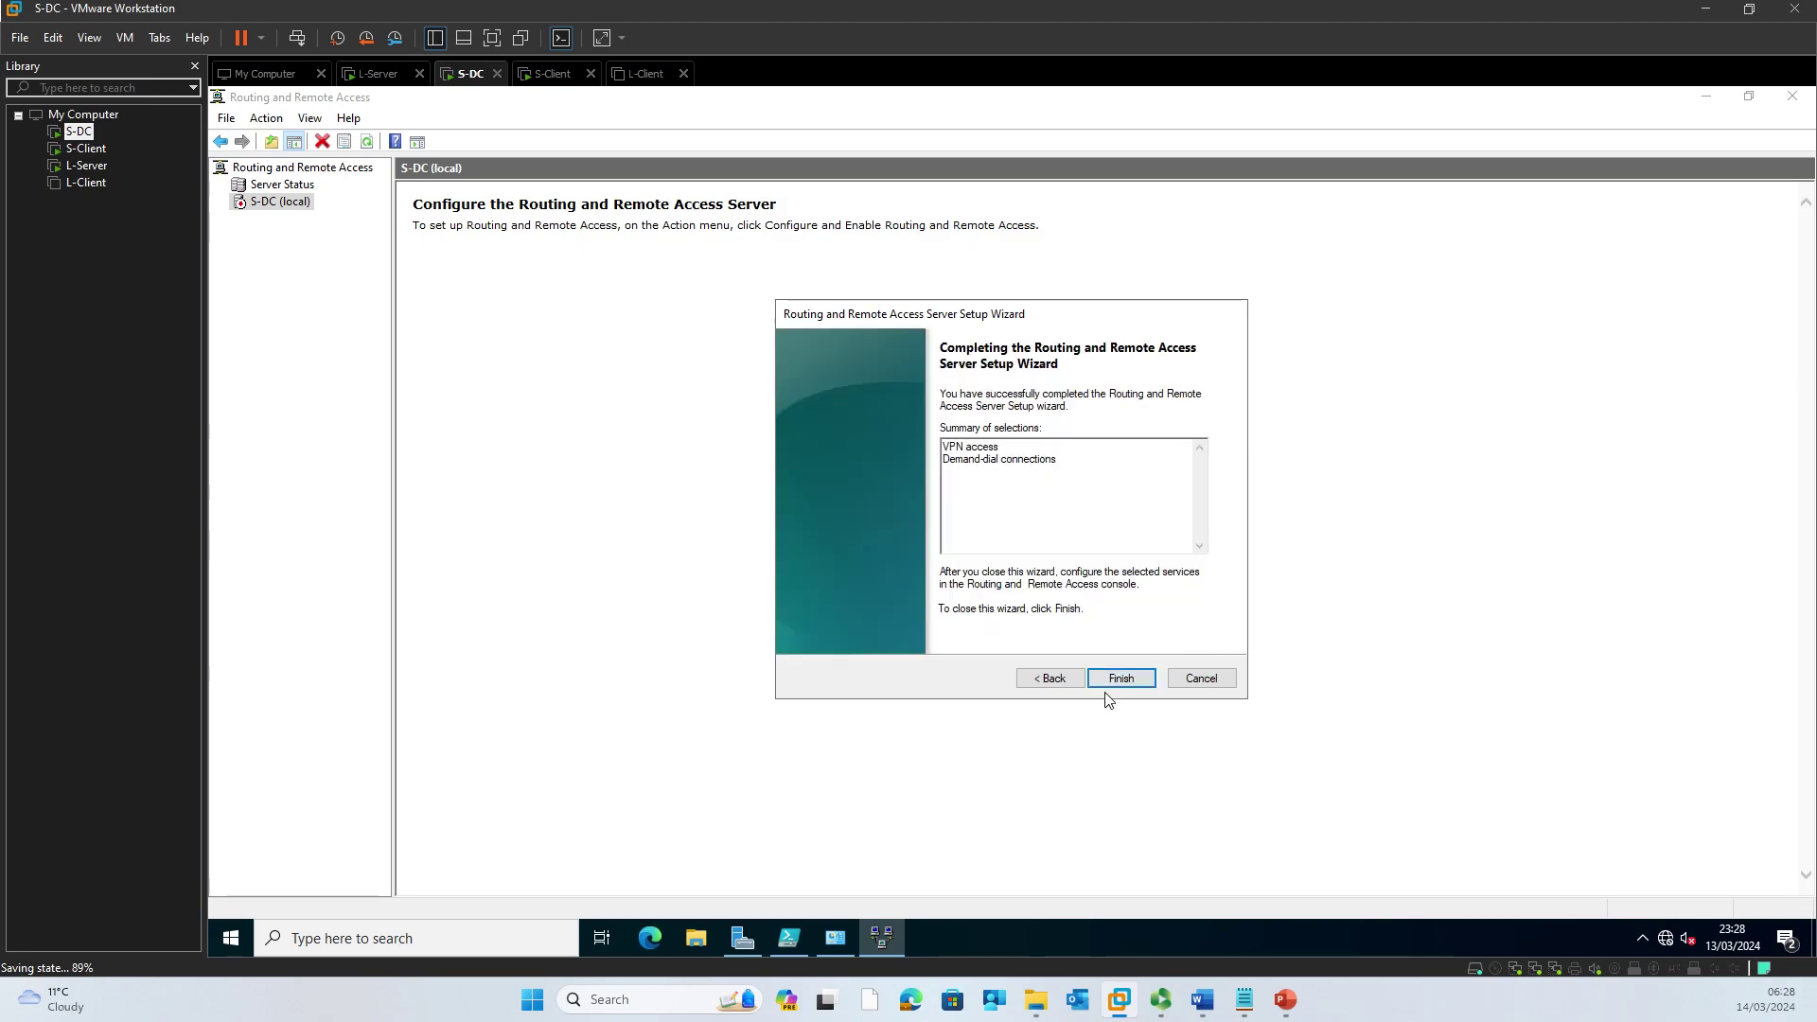
click(1116, 681)
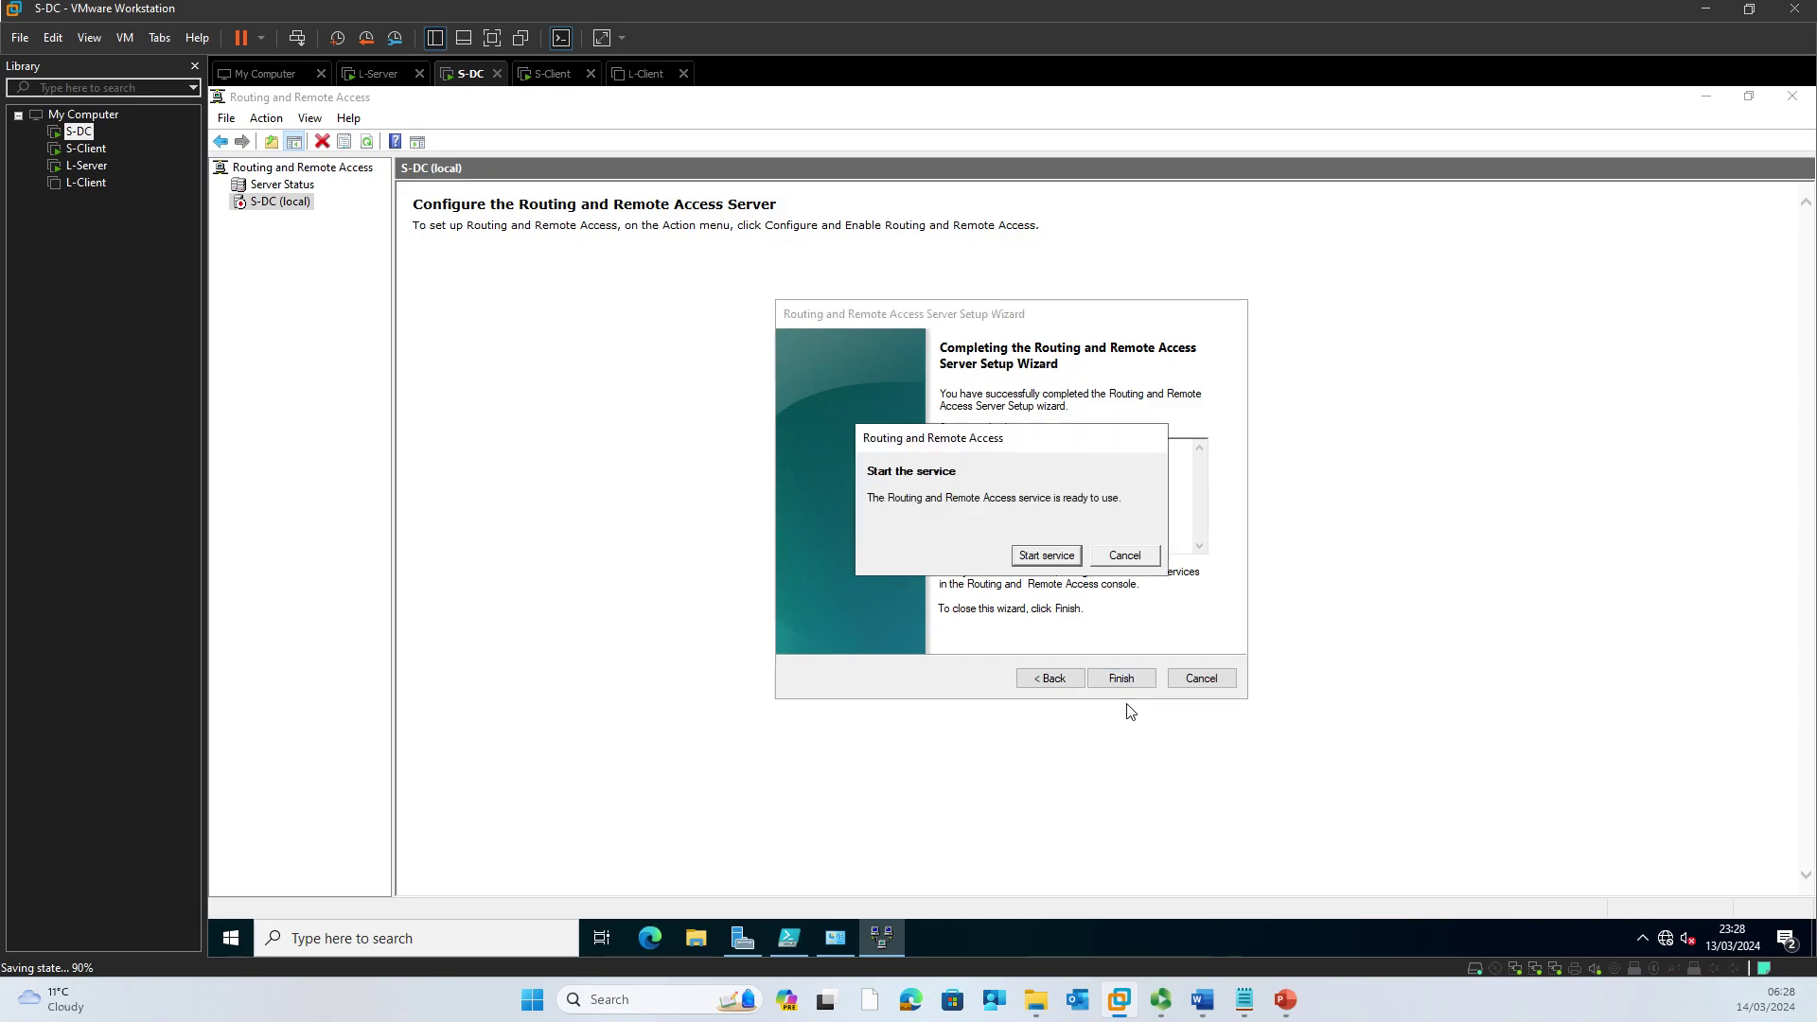
click(1057, 560)
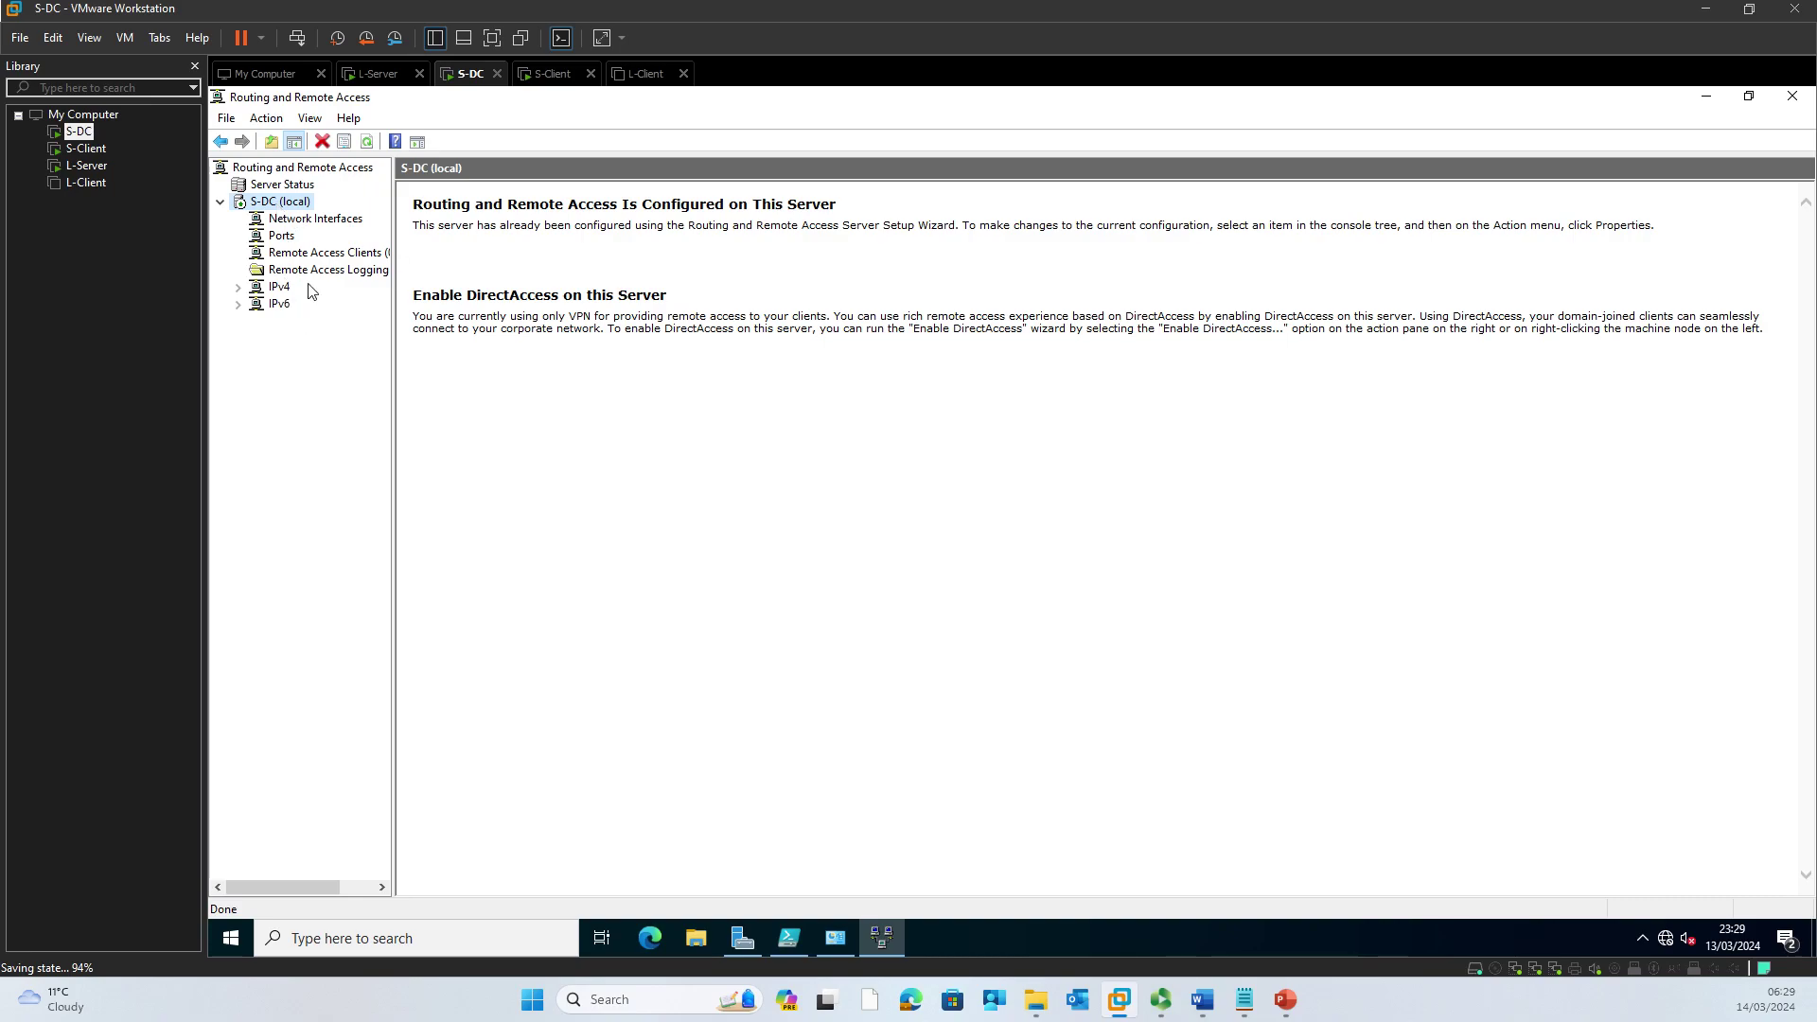
click(301, 222)
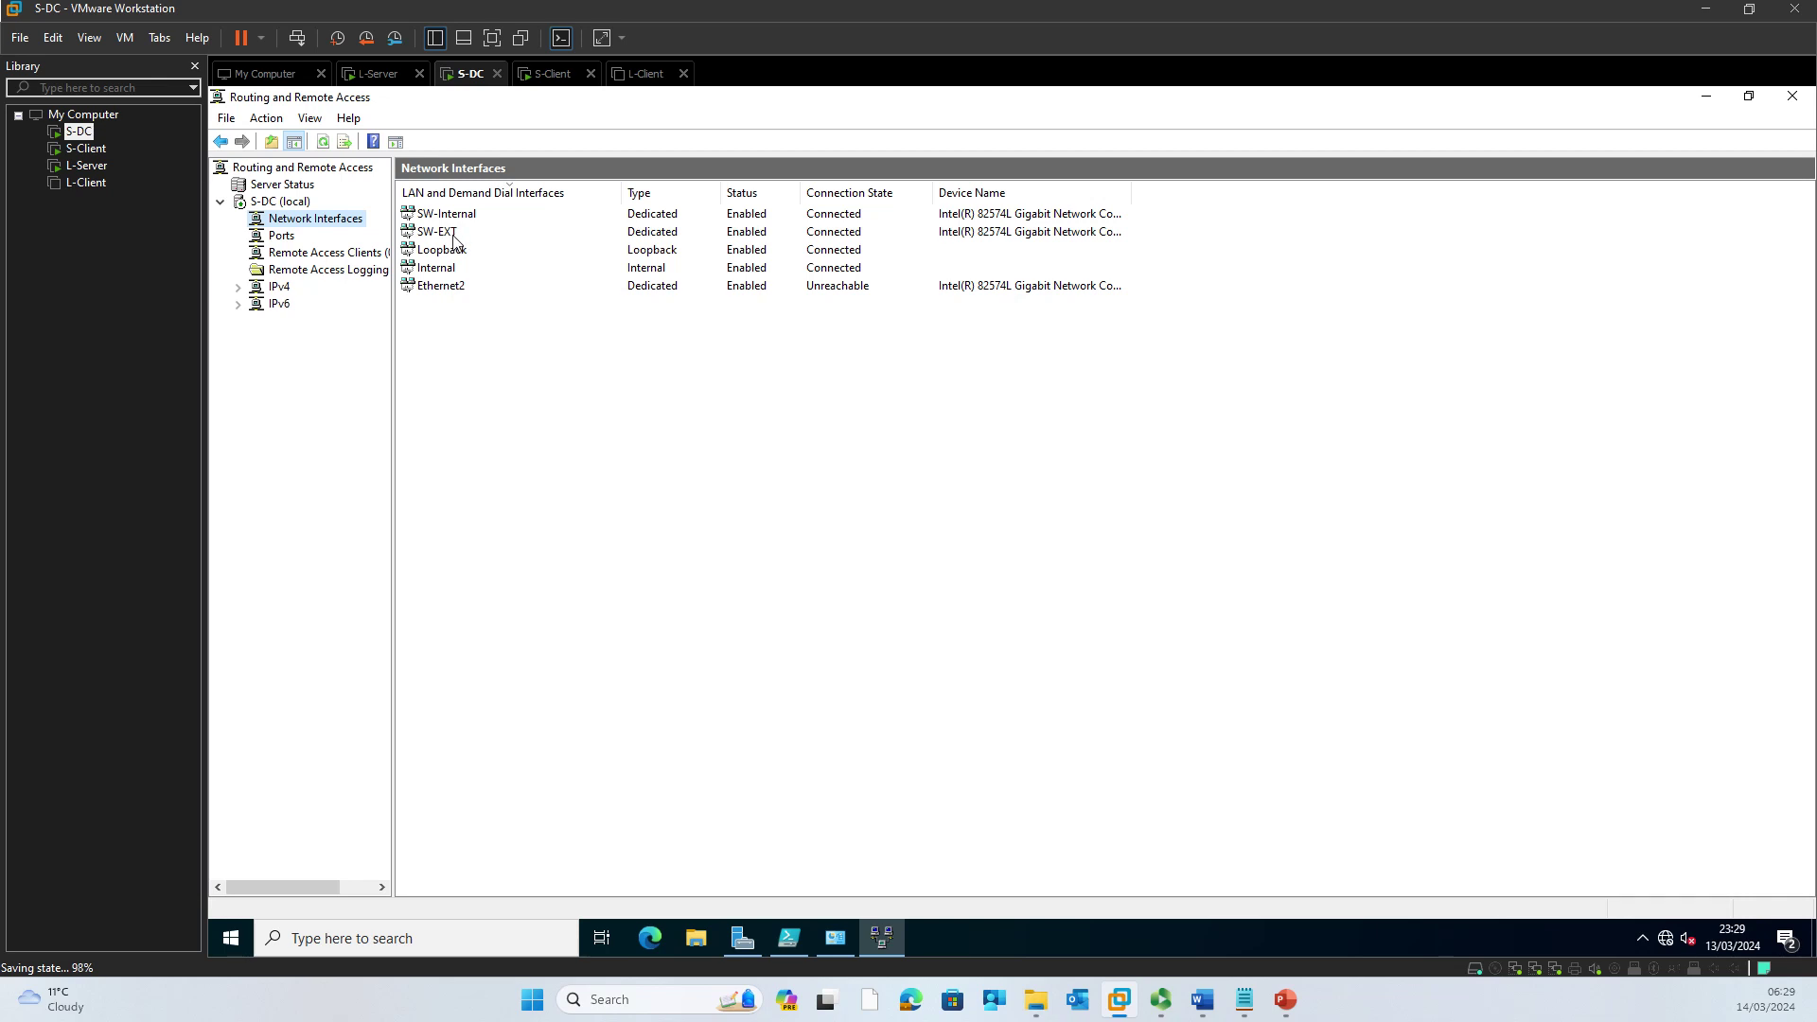
click(292, 204)
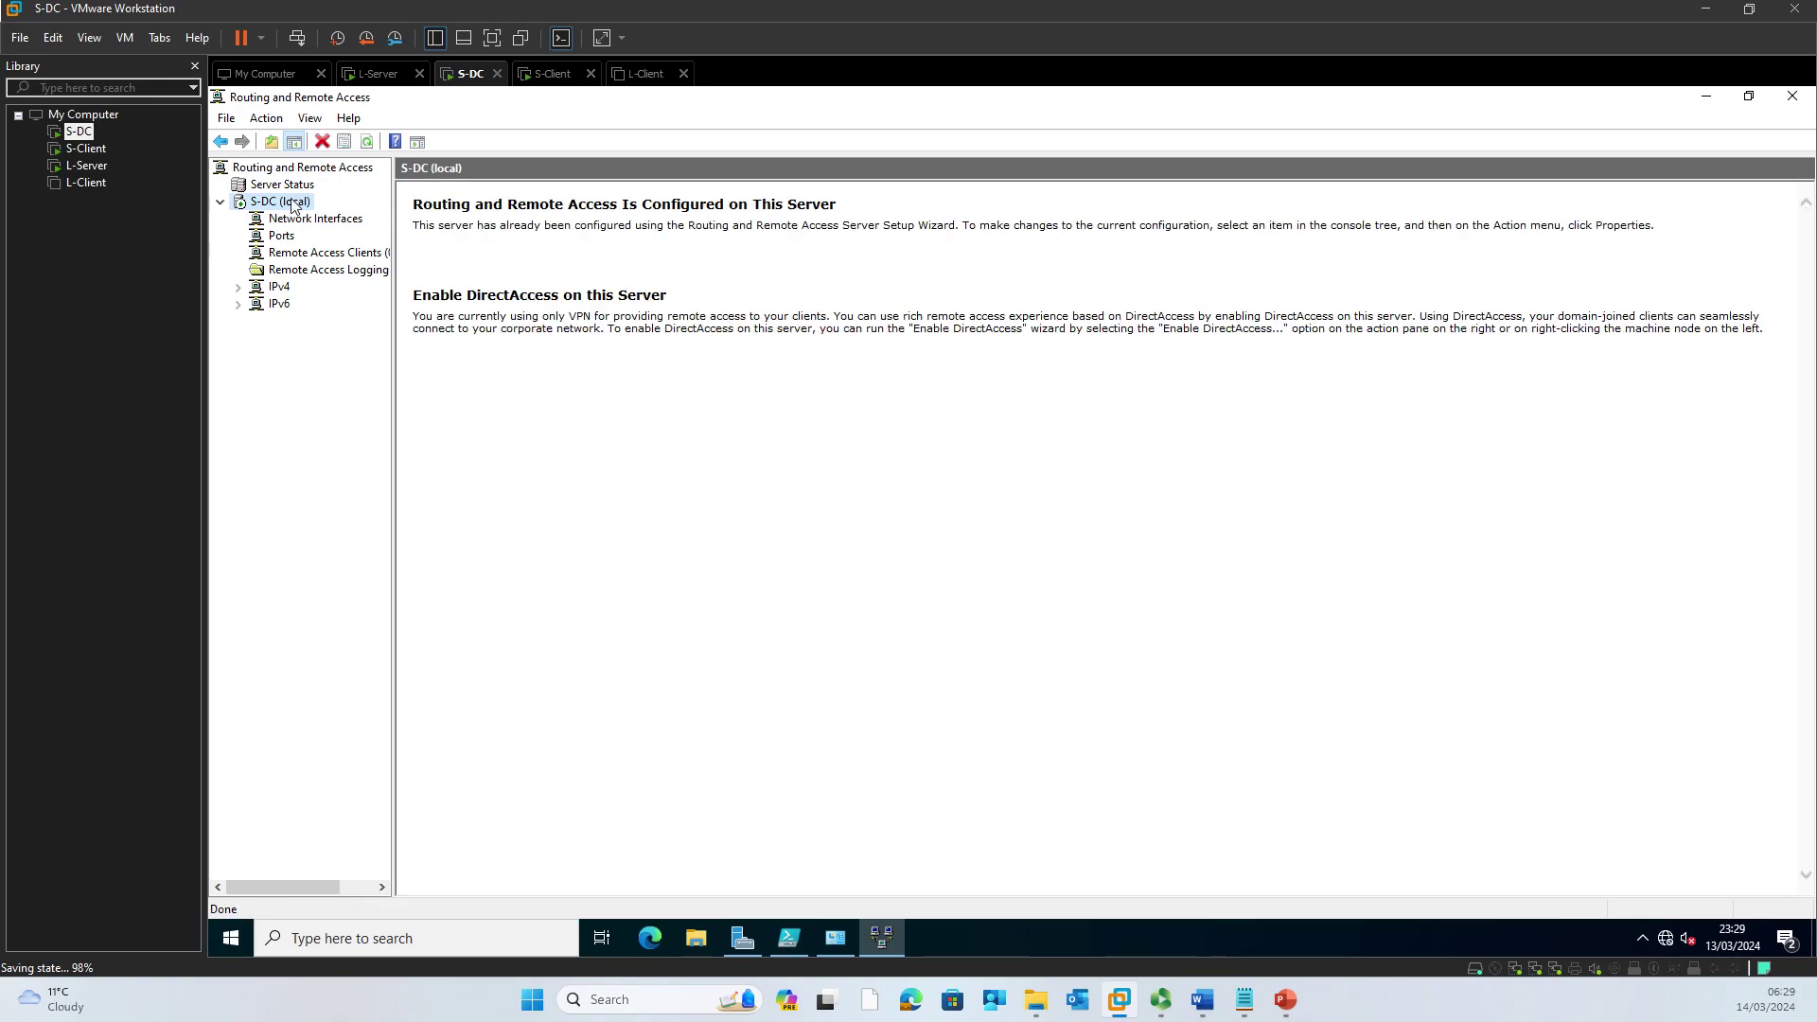
Step: In S-DC's server properties, switch IPv4 address assignment to Static address pool
right_click(292, 205)
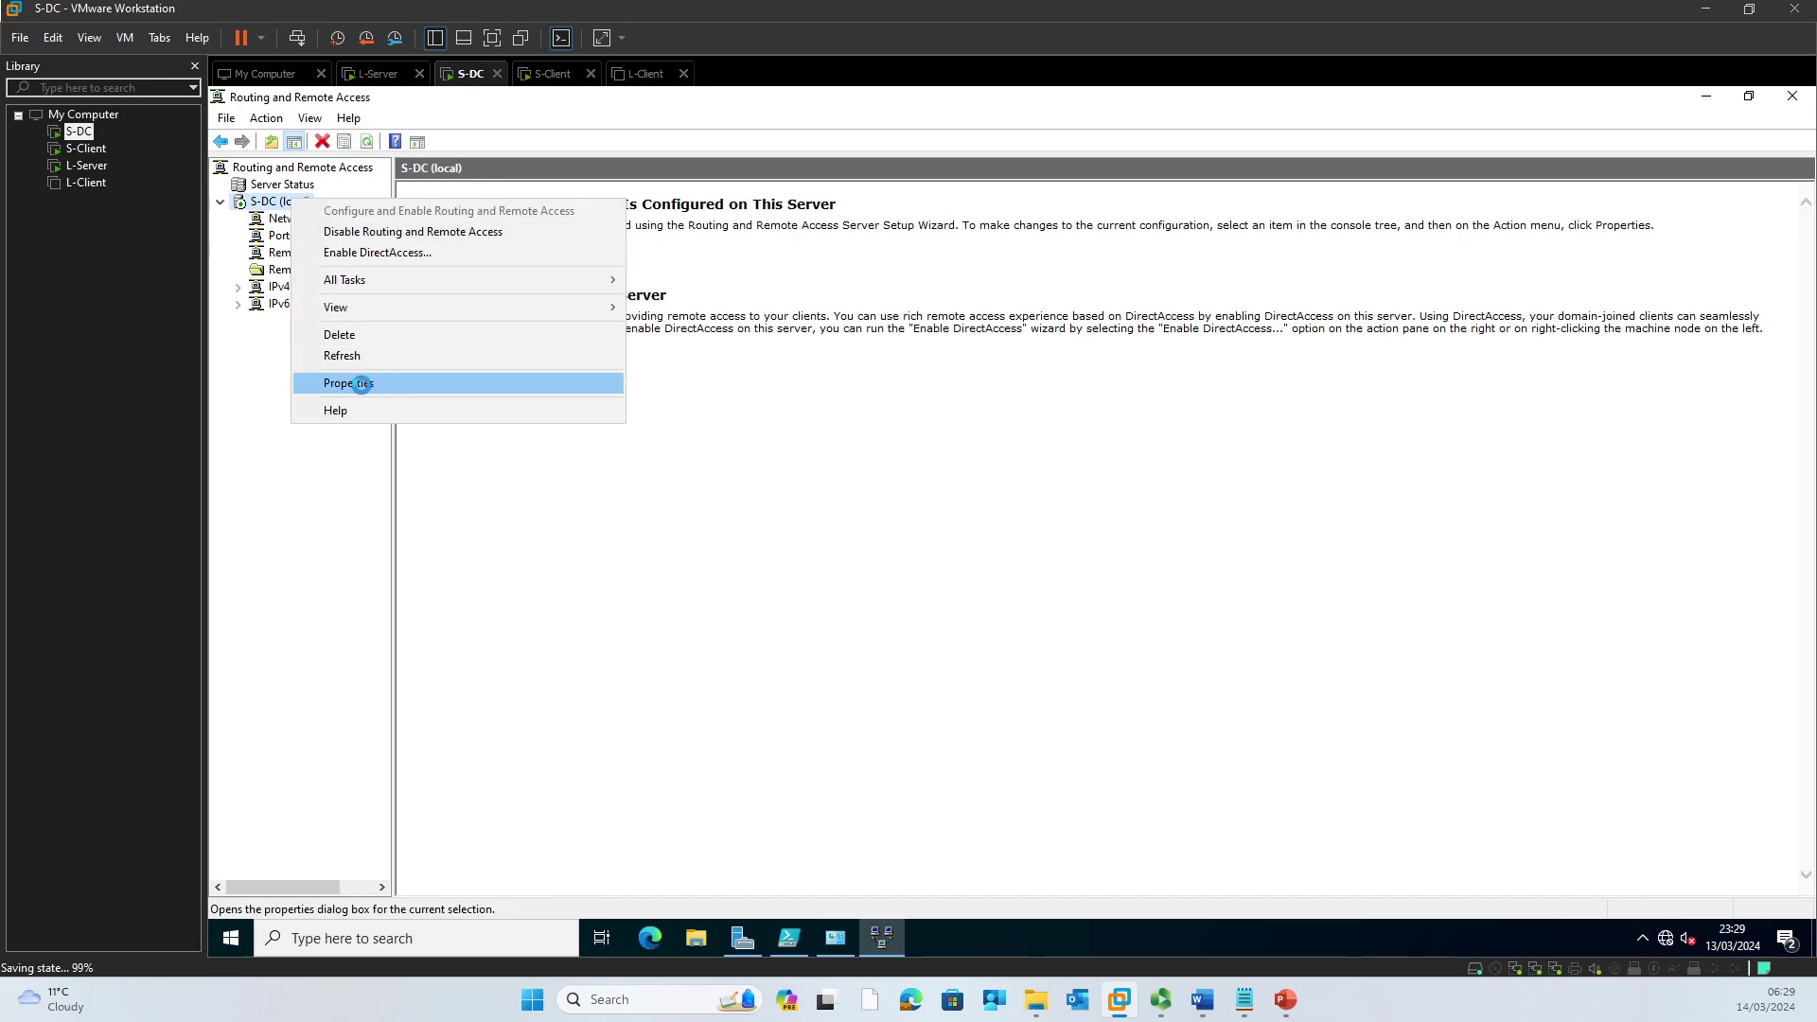
click(362, 385)
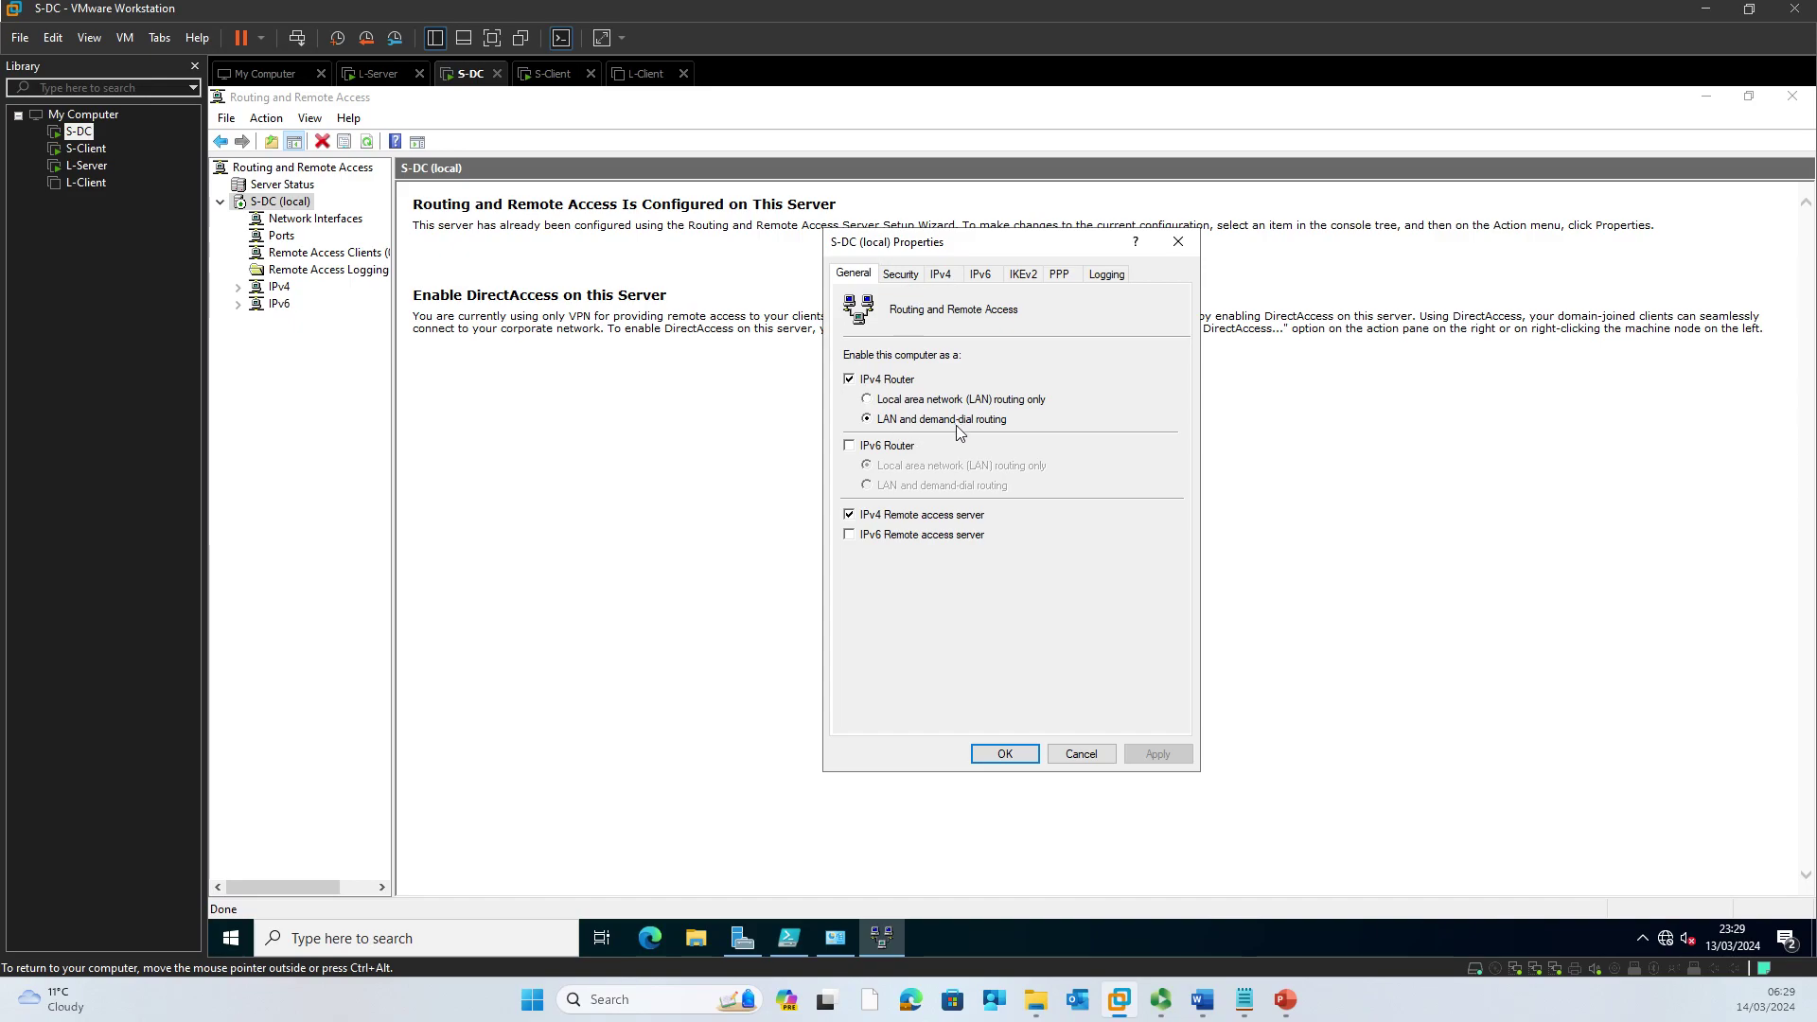
click(907, 276)
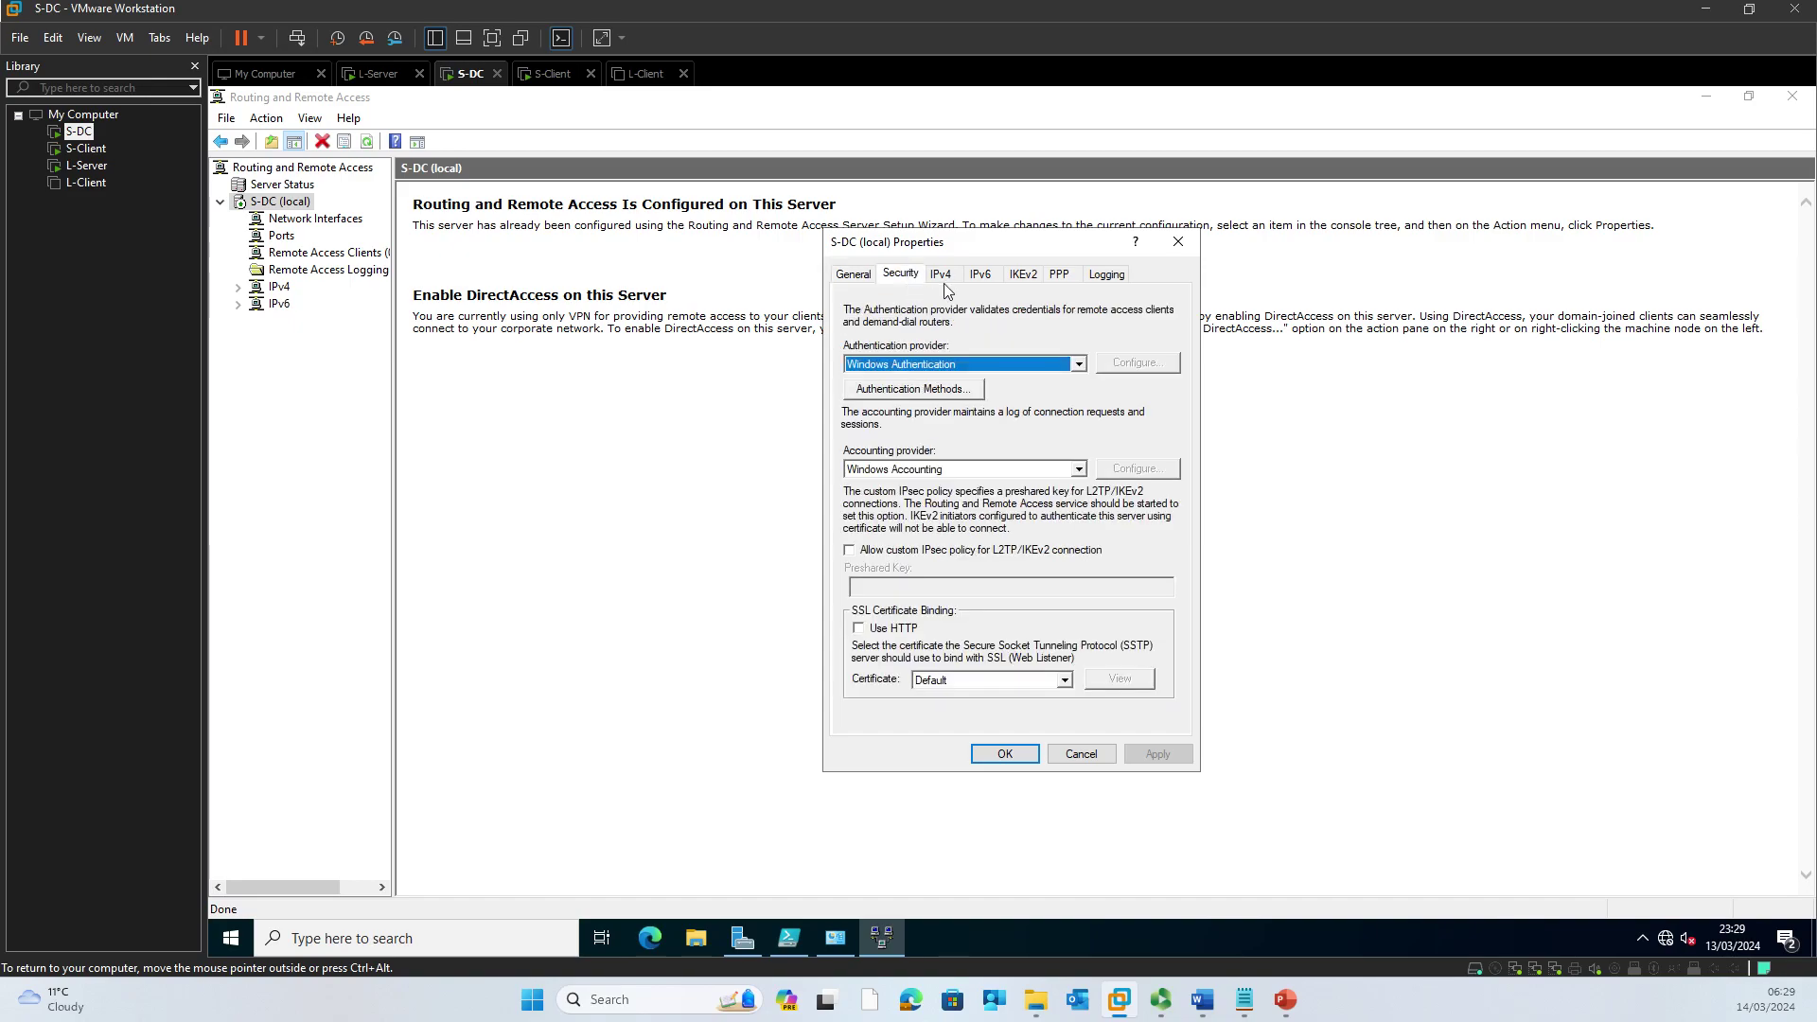
click(942, 277)
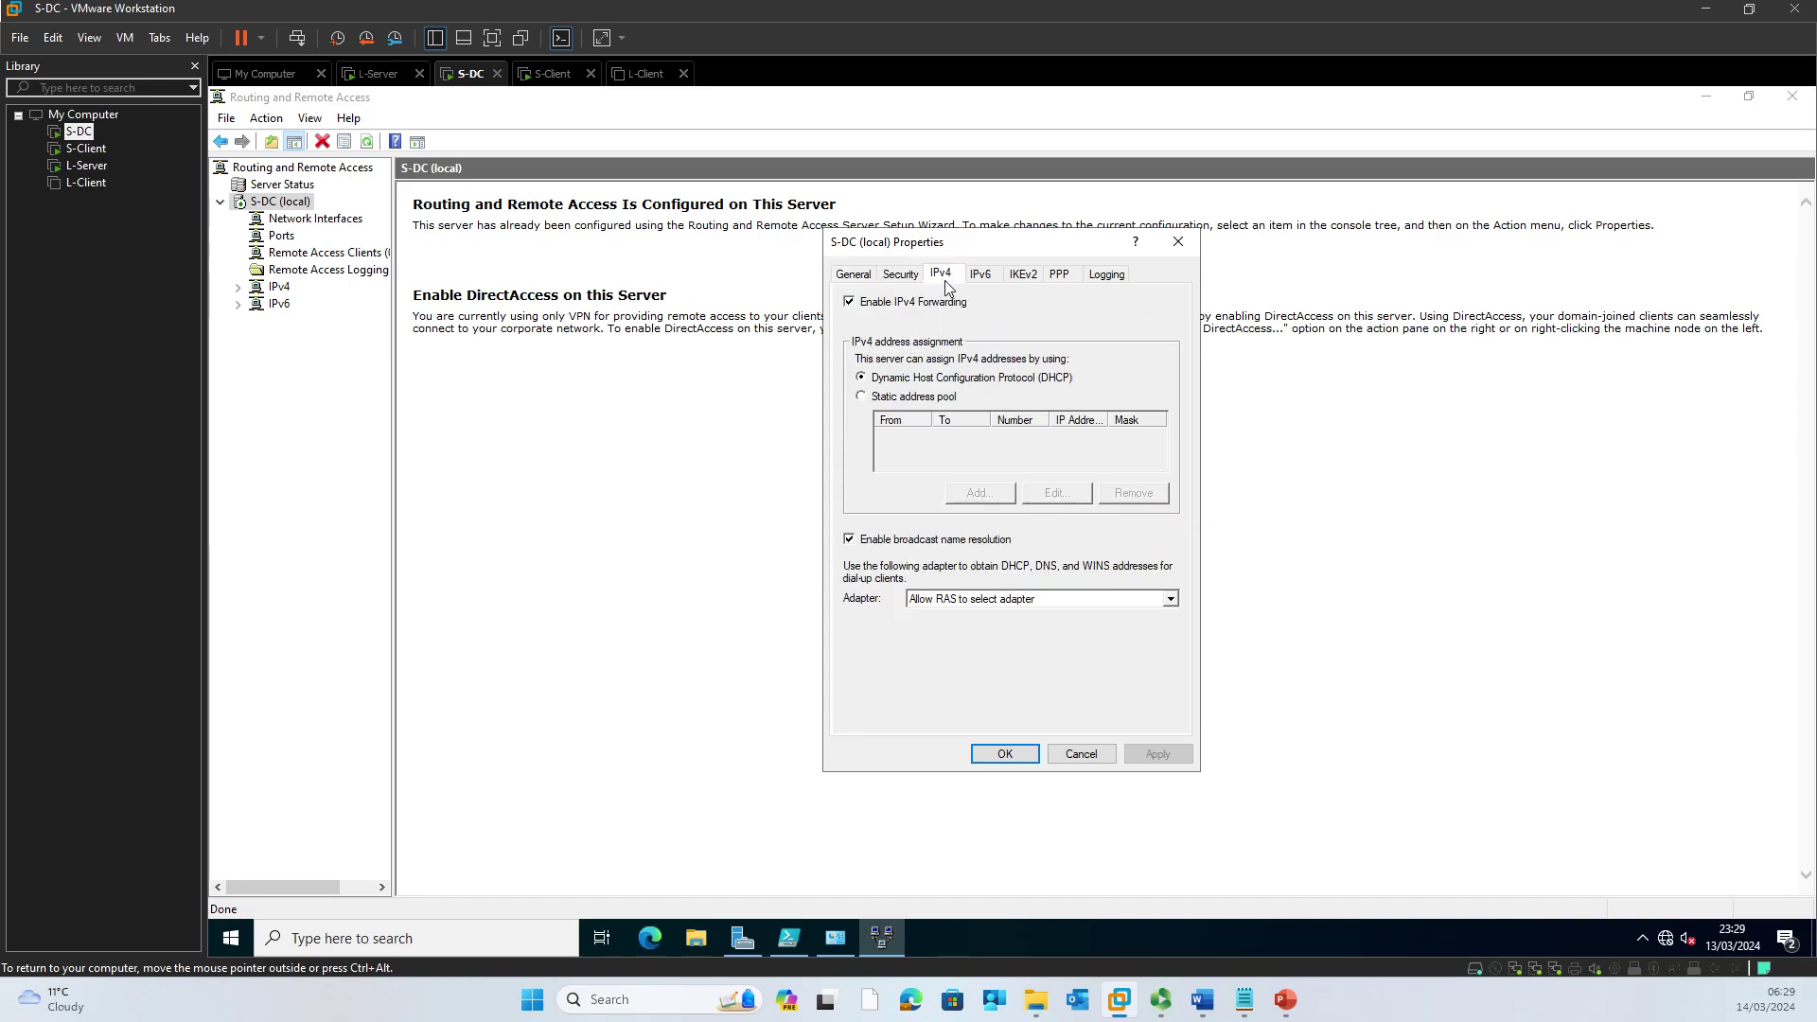
click(929, 397)
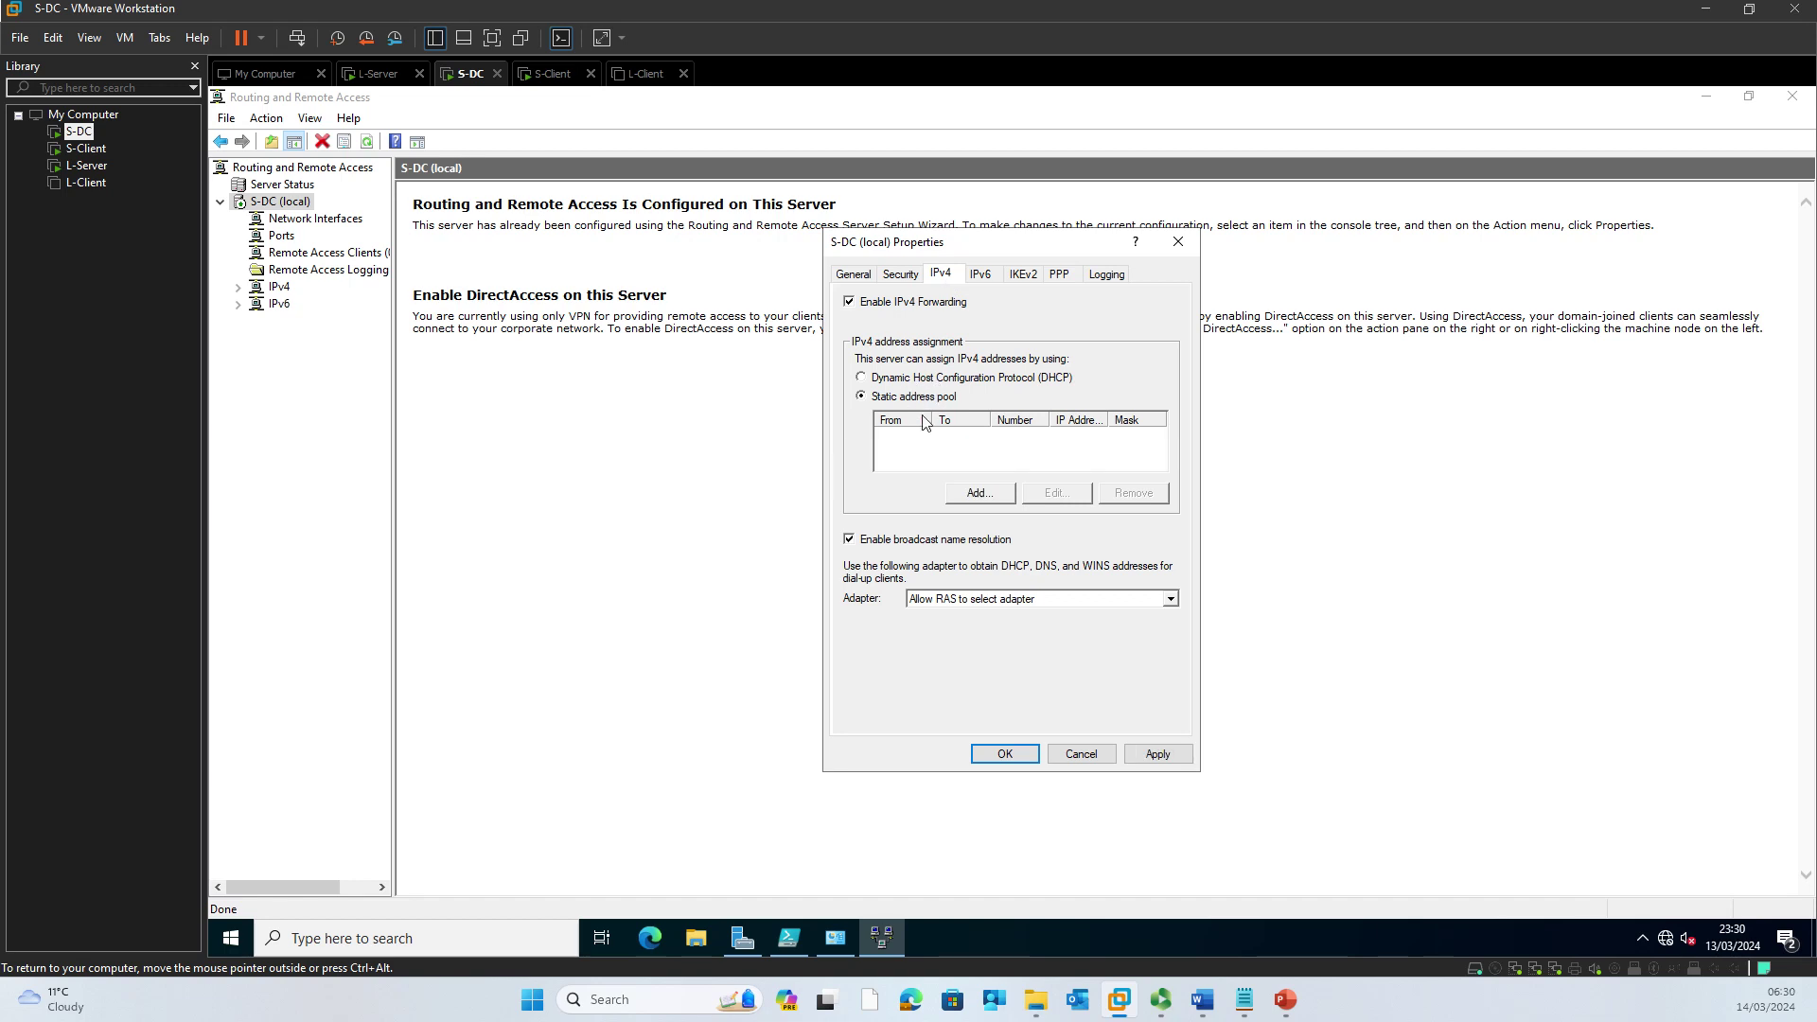
Step: Add a new address range to the pool and enter its start address 192.168.1.240
click(995, 497)
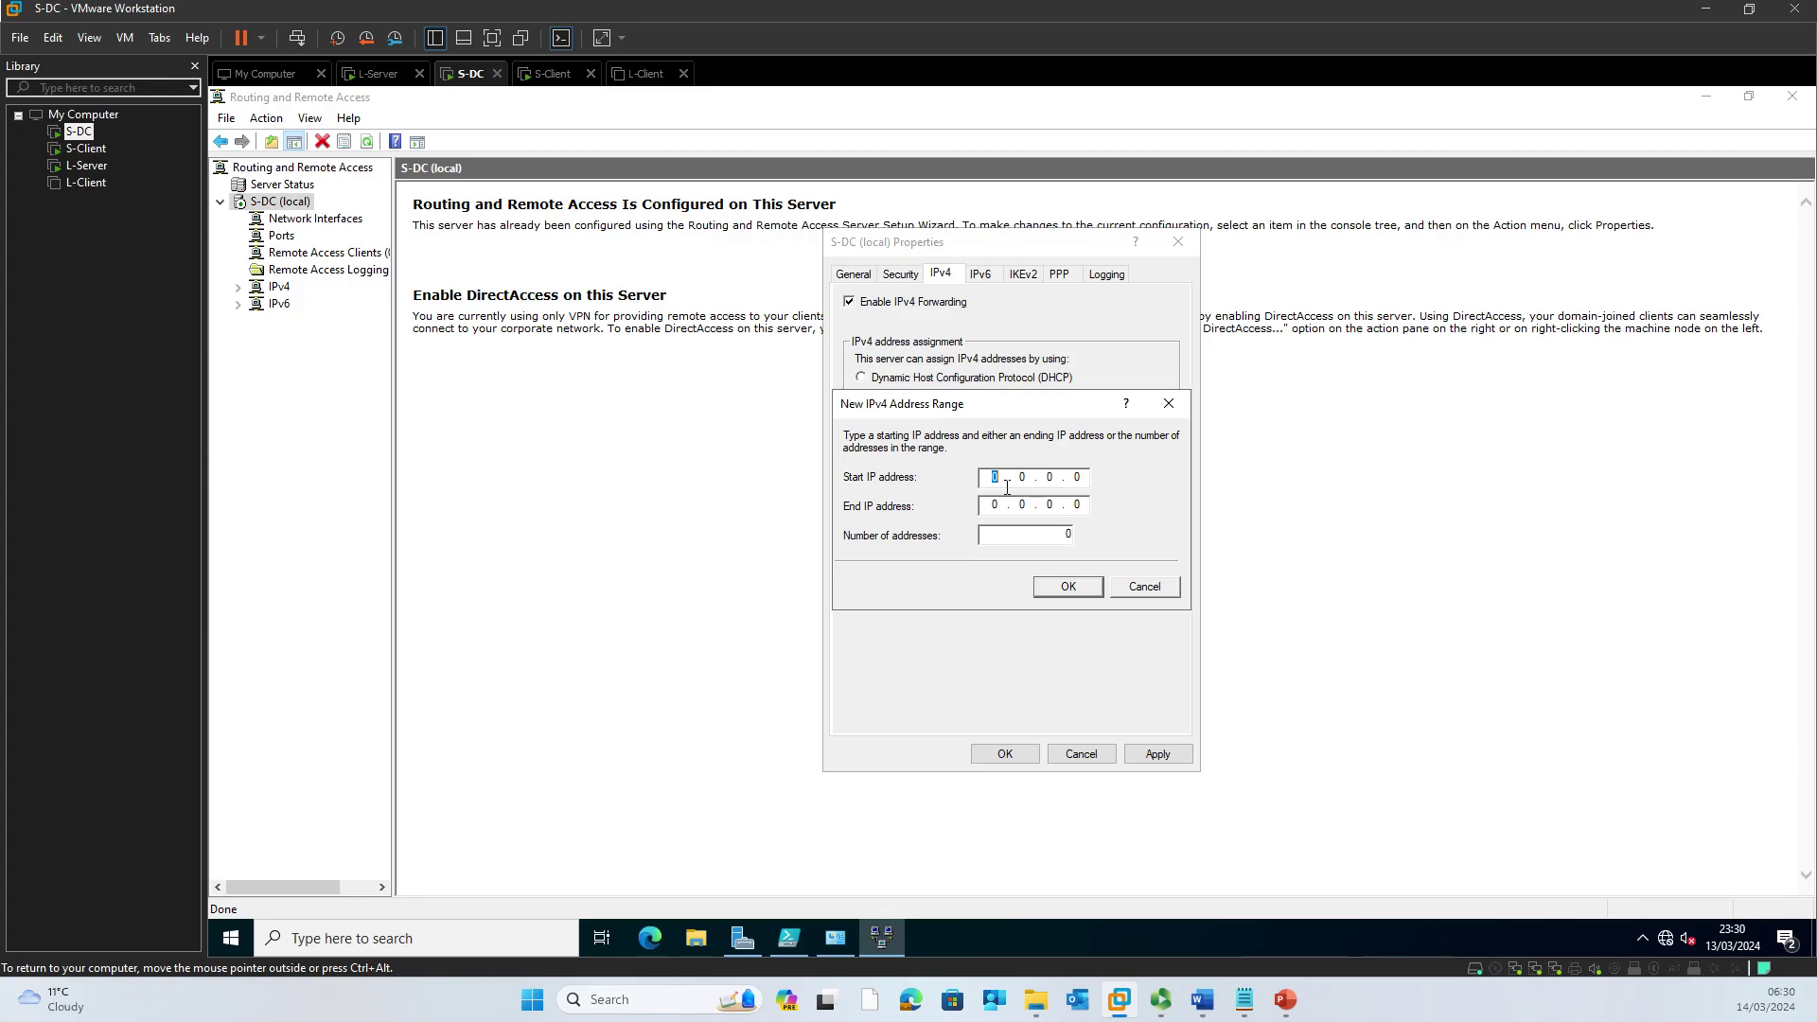
text(92 . 168 . 1)
key(Tab)
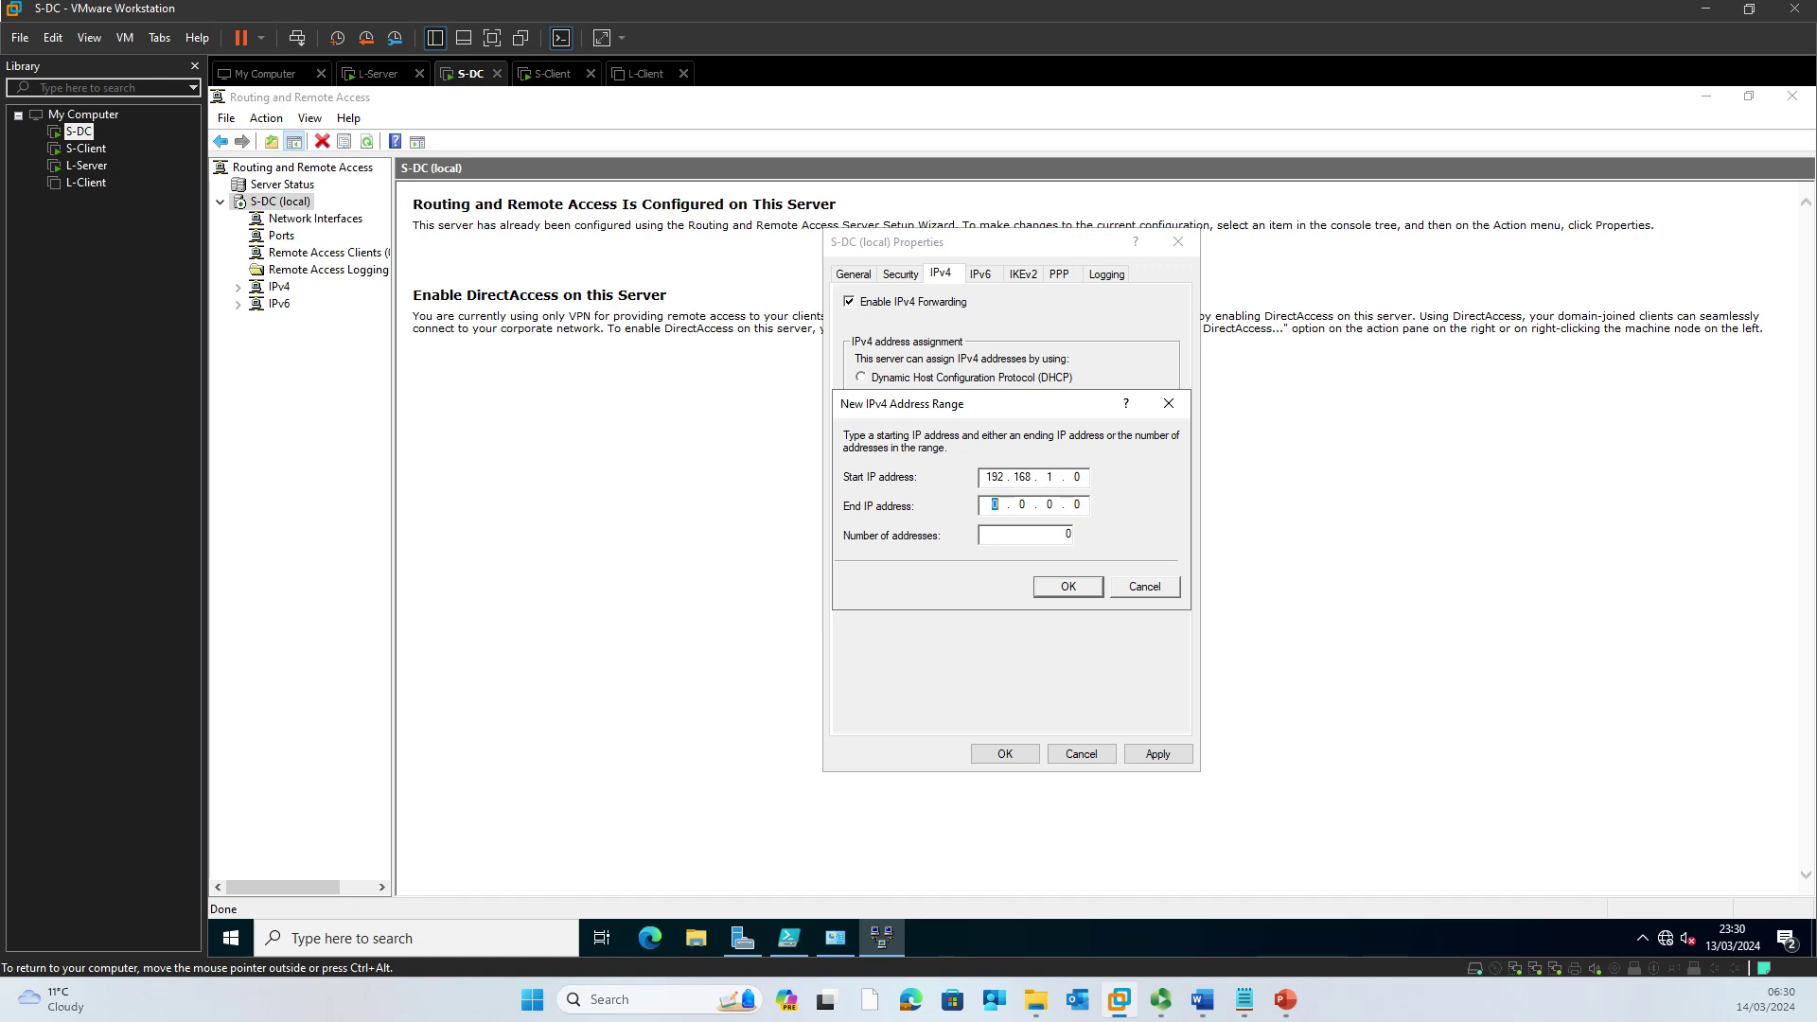
click(1078, 477)
text(150)
click(982, 506)
text(192 . 168 . 1 )
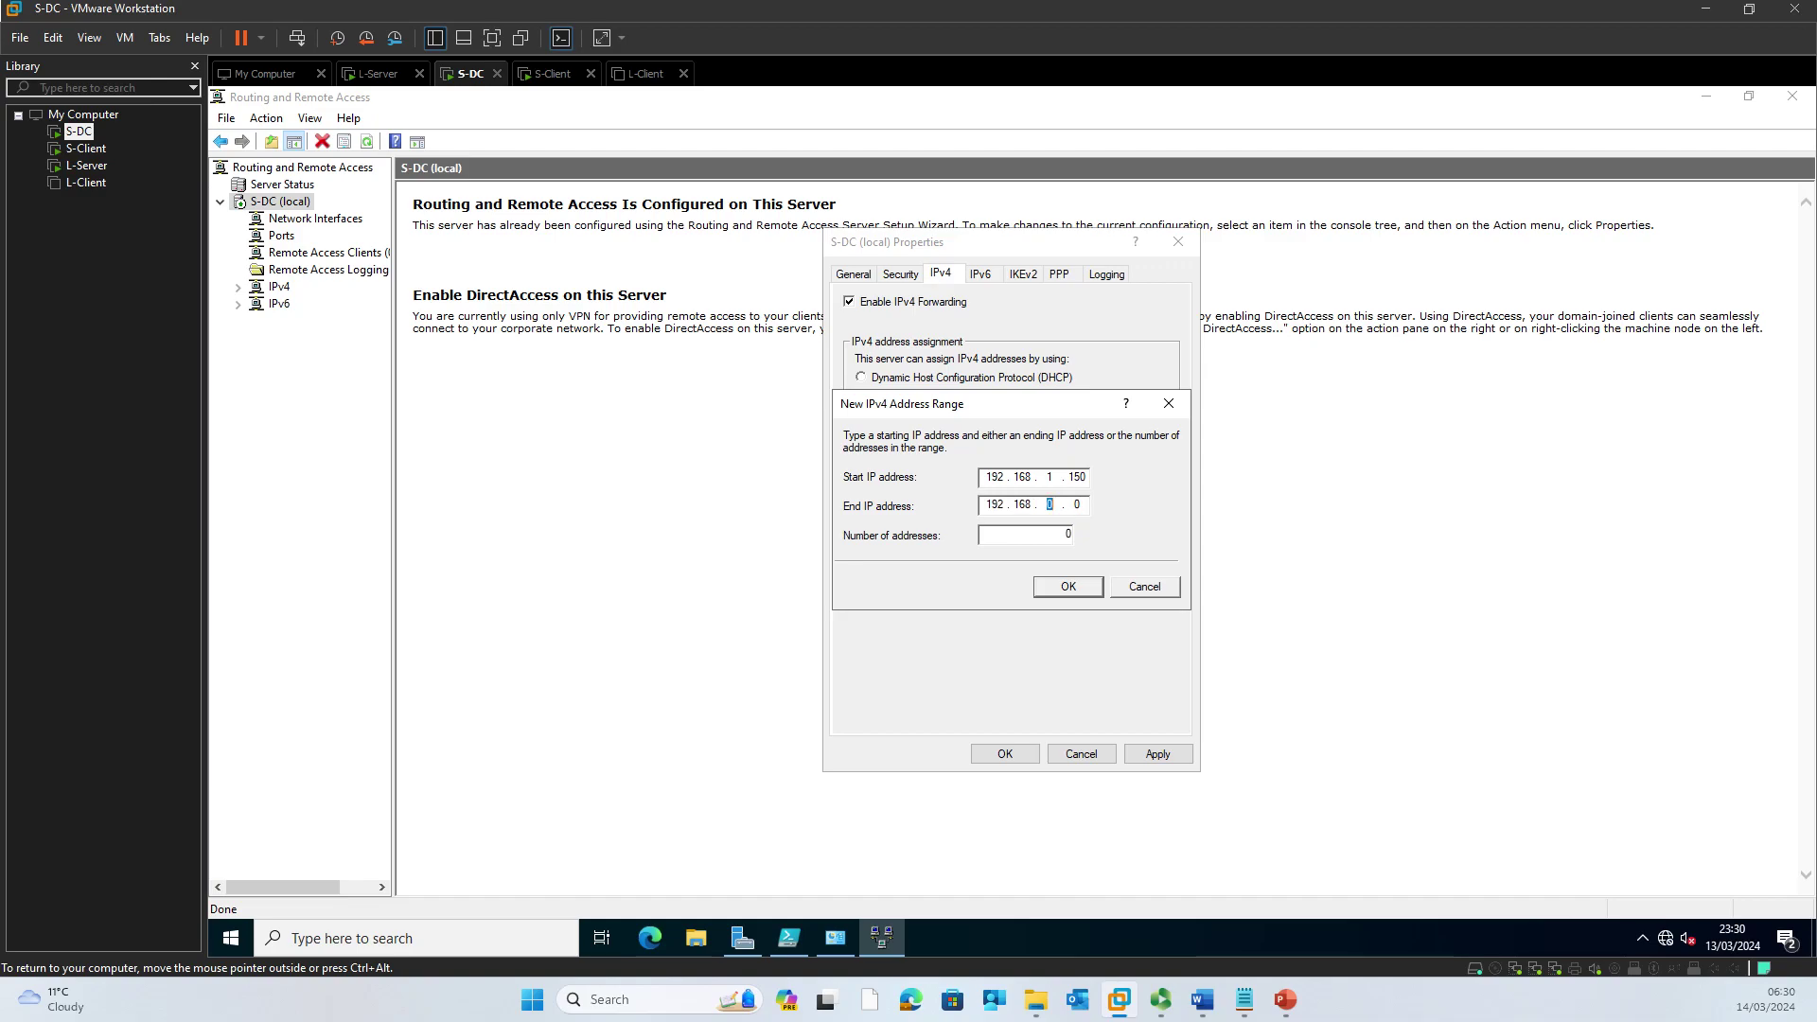
text(. )
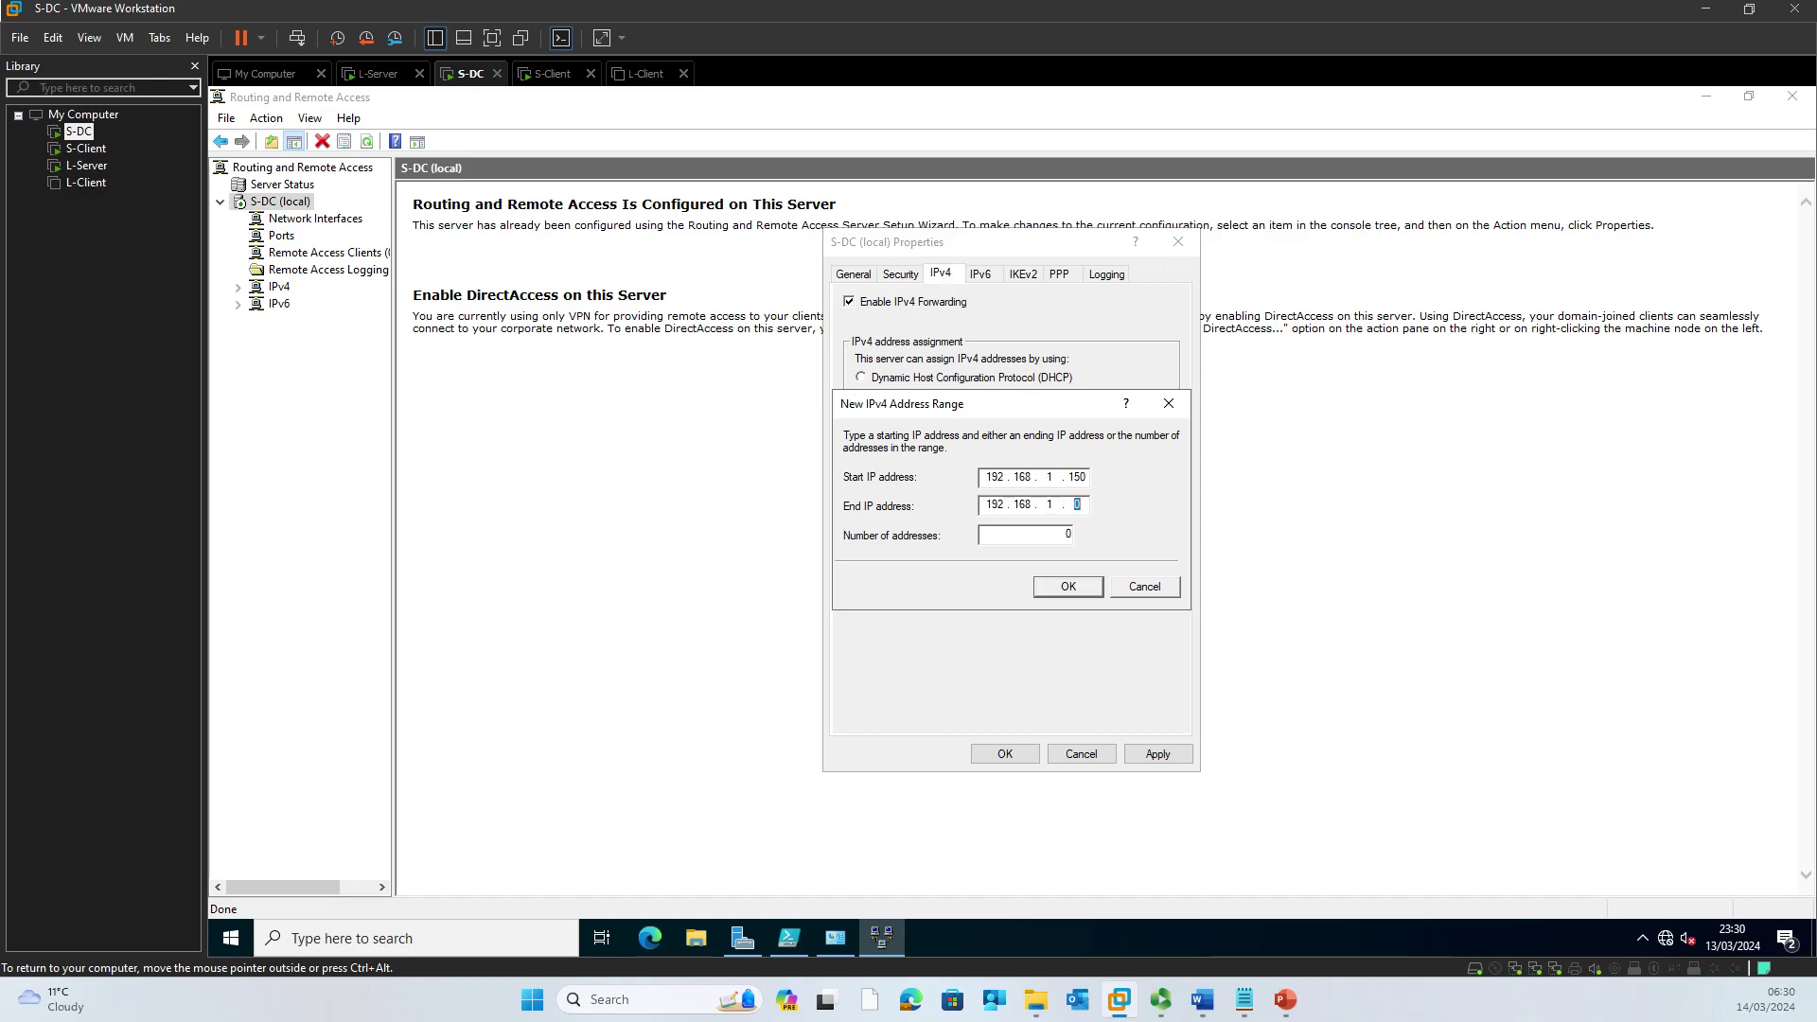
text(160)
drag(1081, 480, 1063, 483)
text(20)
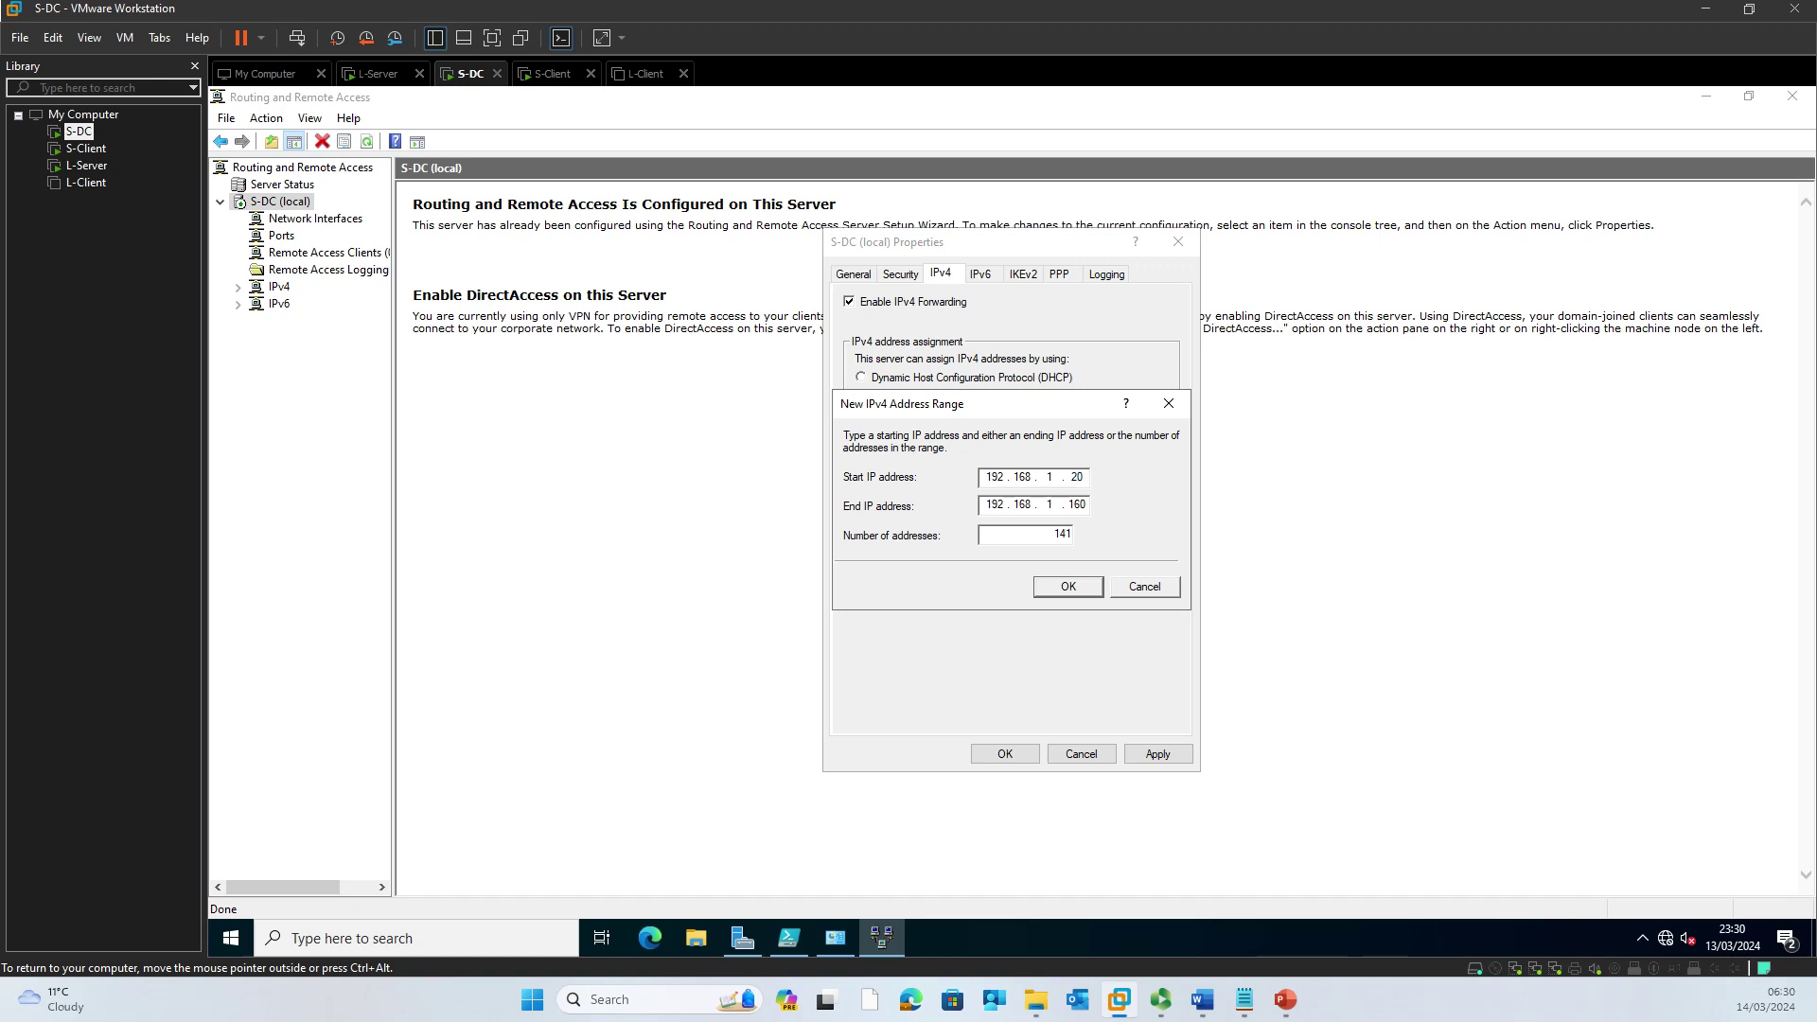
text(4)
Step: Correct the end address to 192.168.1.250 and confirm the 11-address range
click(1067, 535)
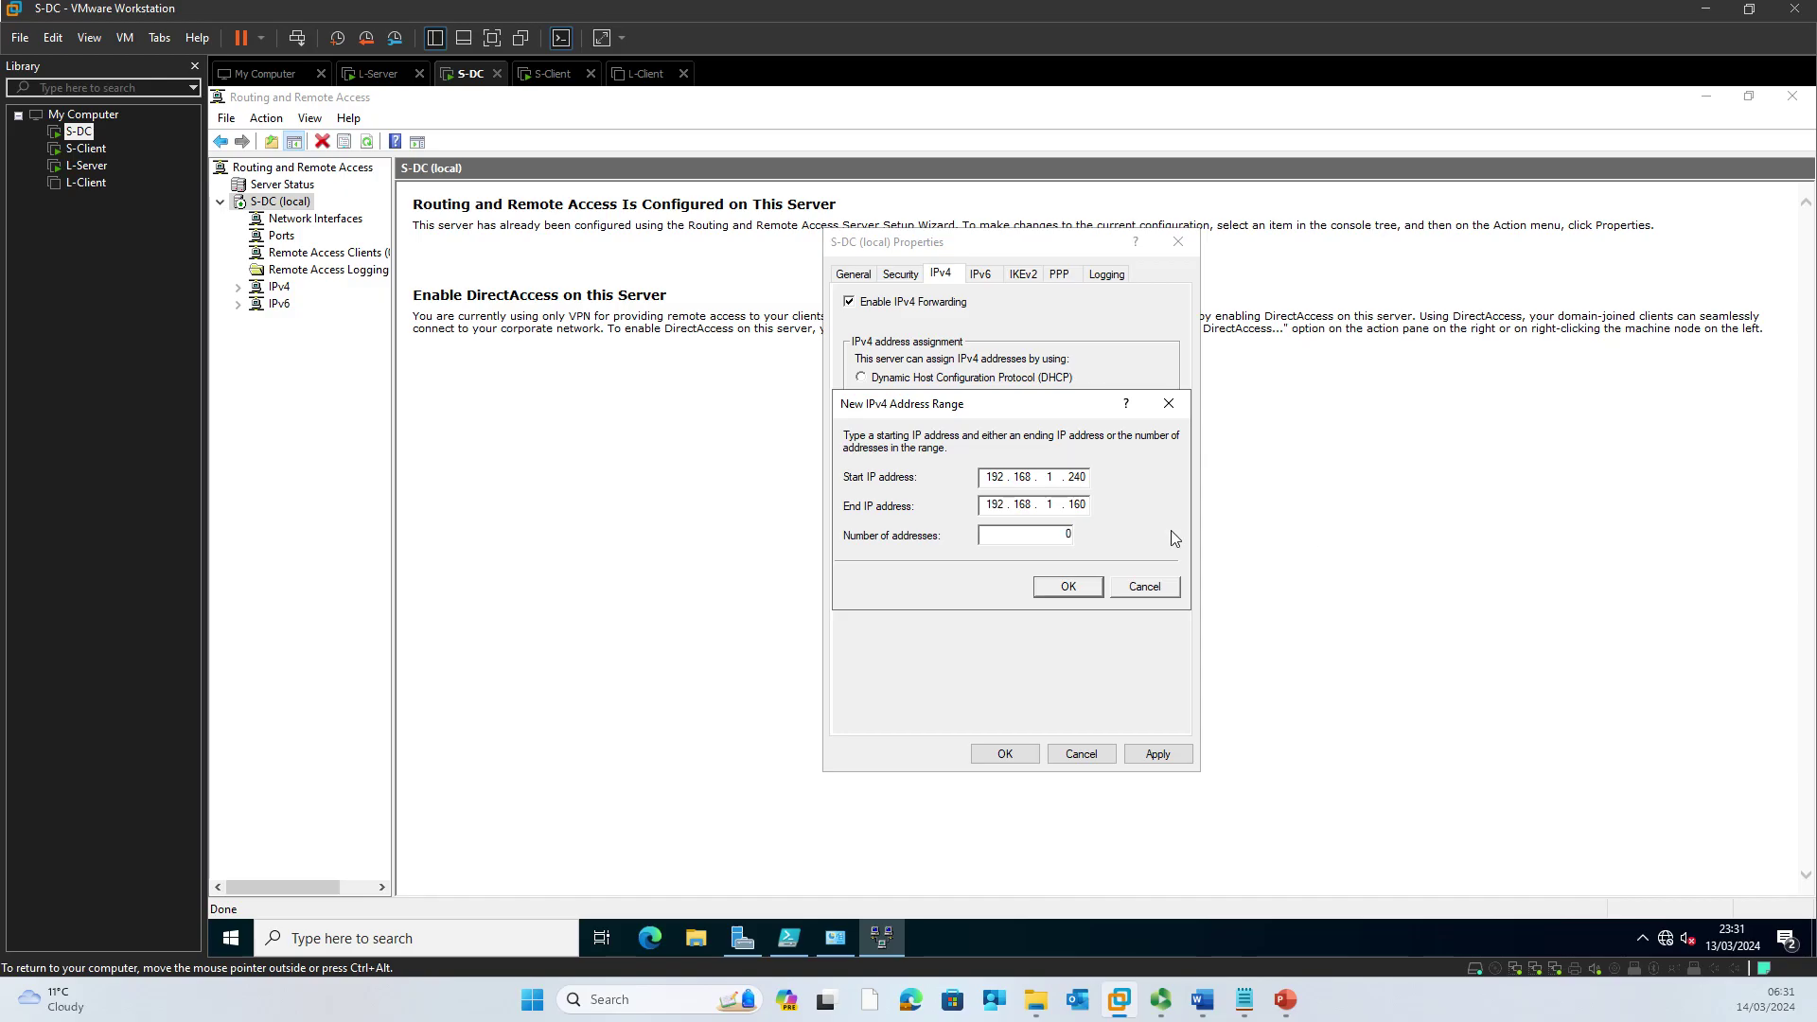
drag(1066, 504, 1086, 511)
text(250)
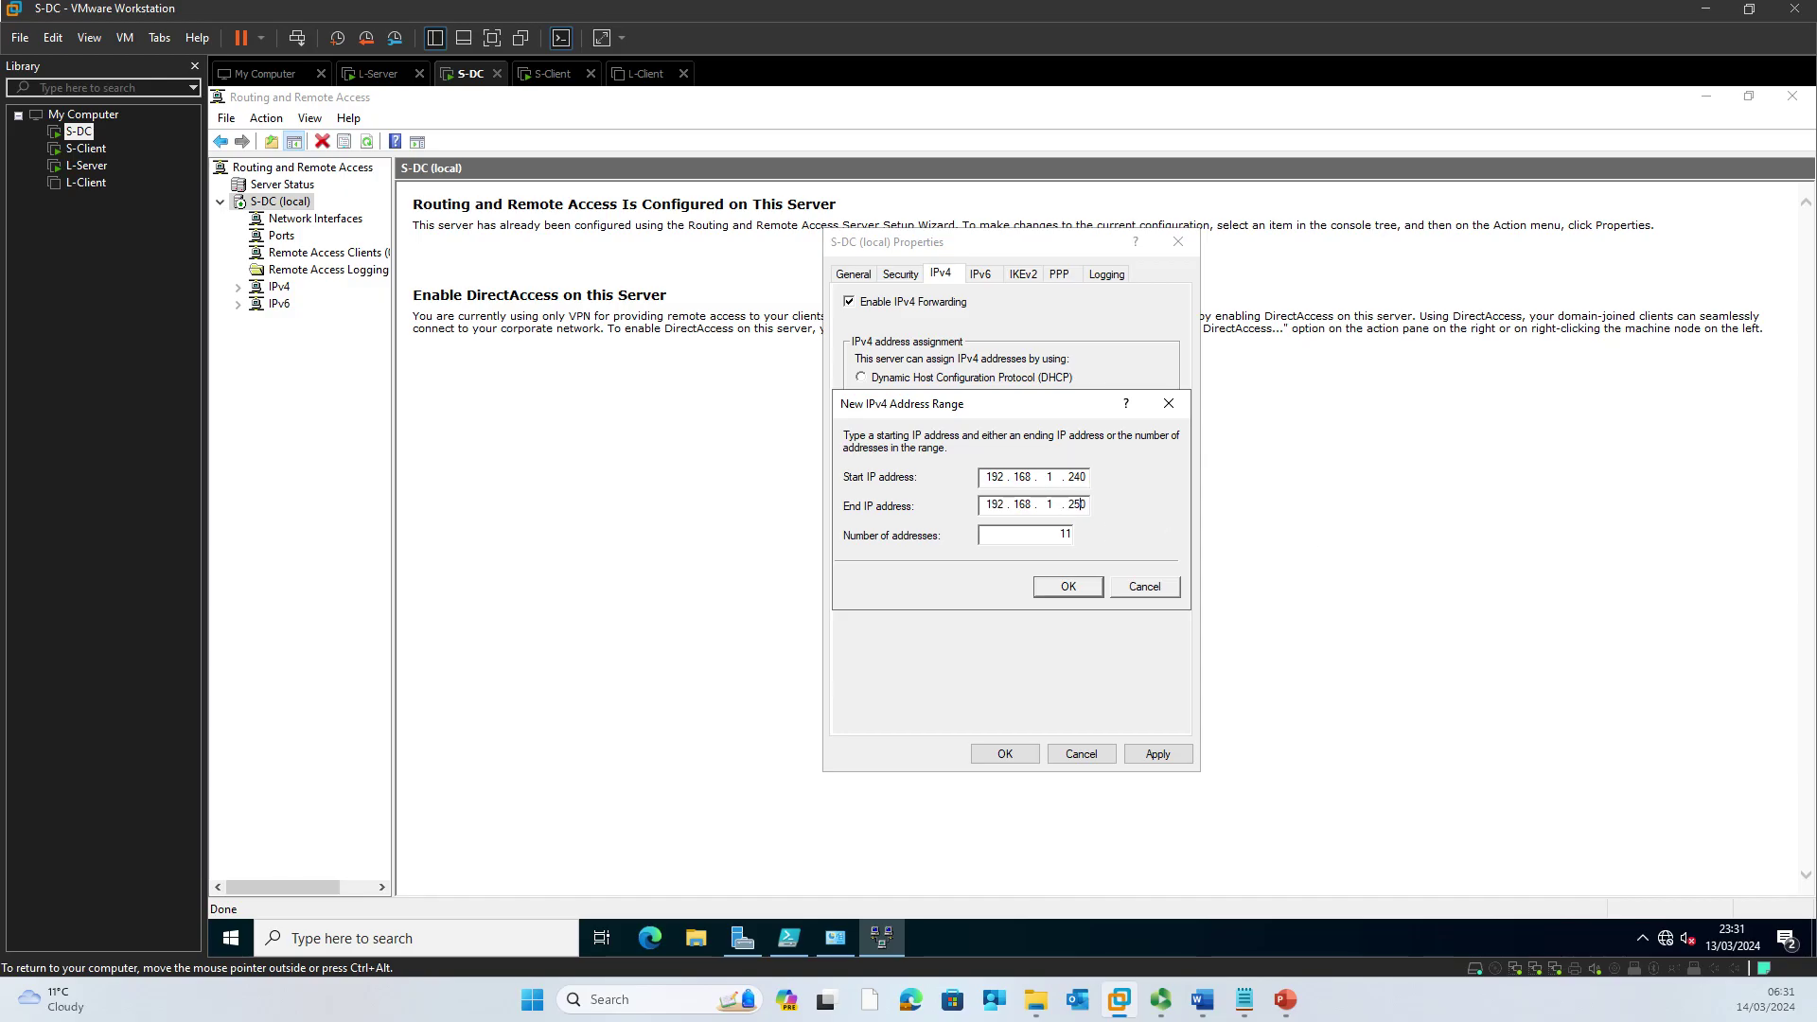
key(BackSpace)
text(4)
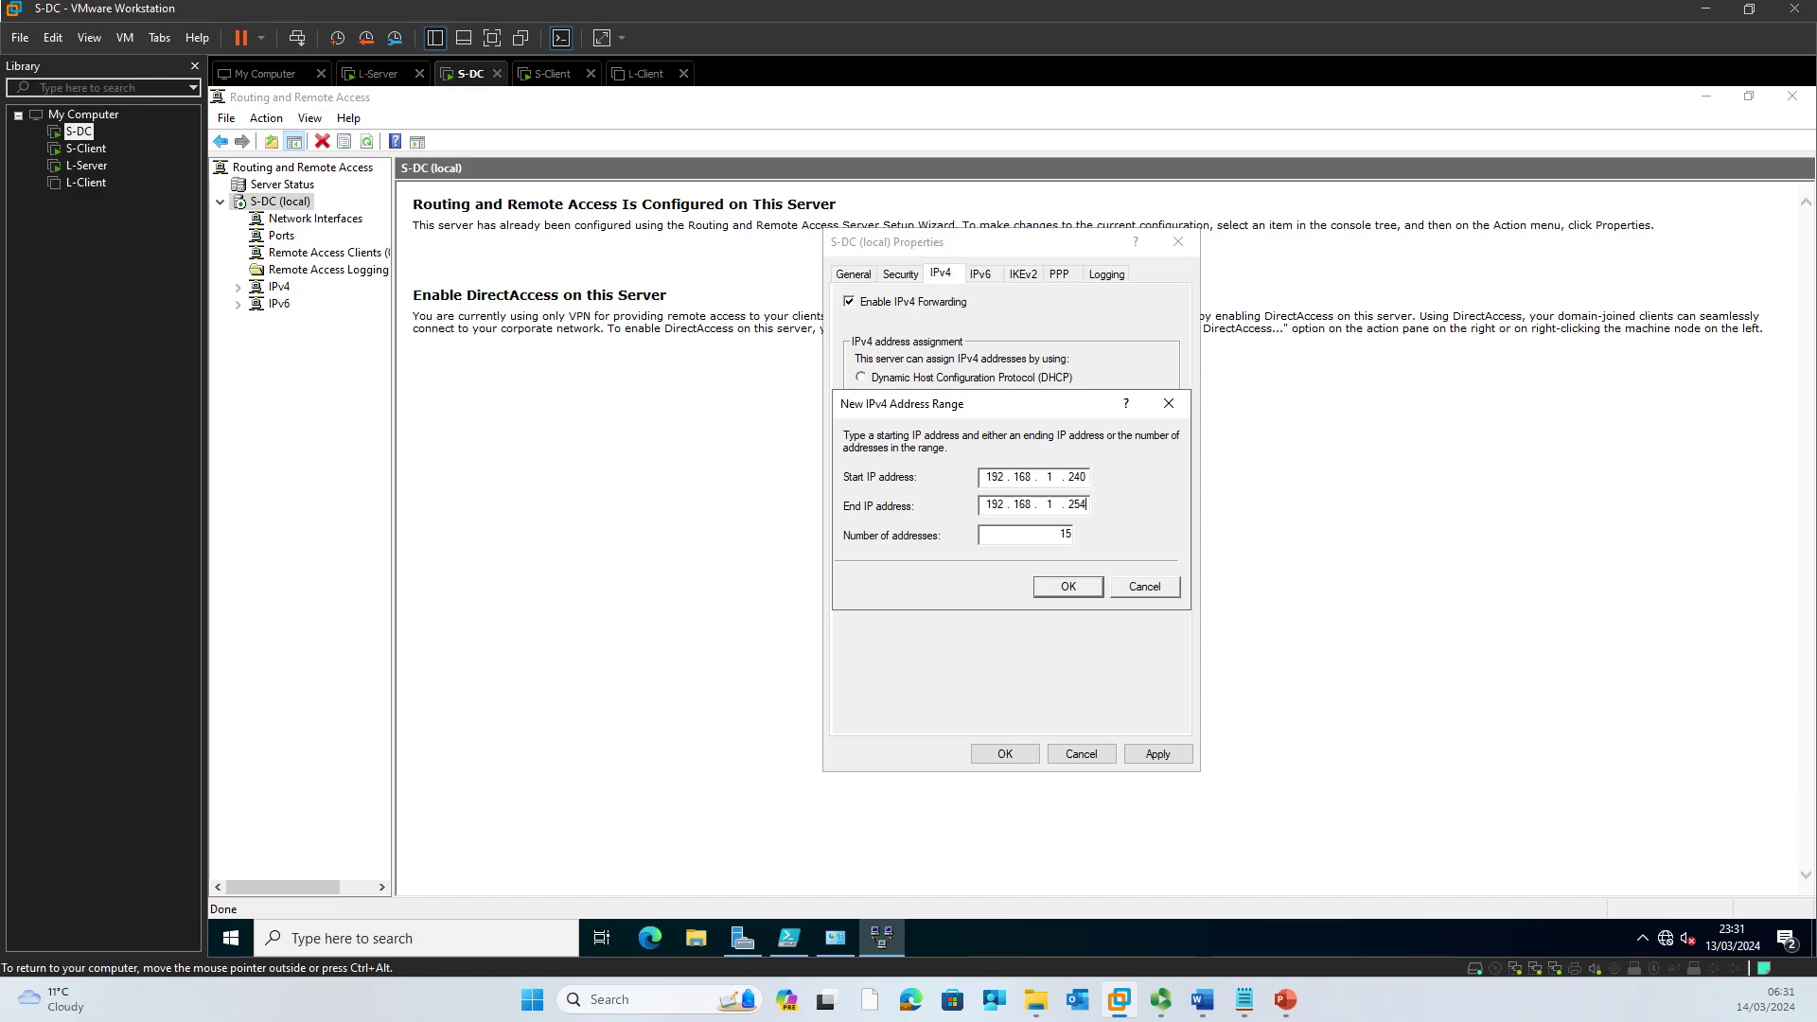
key(BackSpace)
text(0)
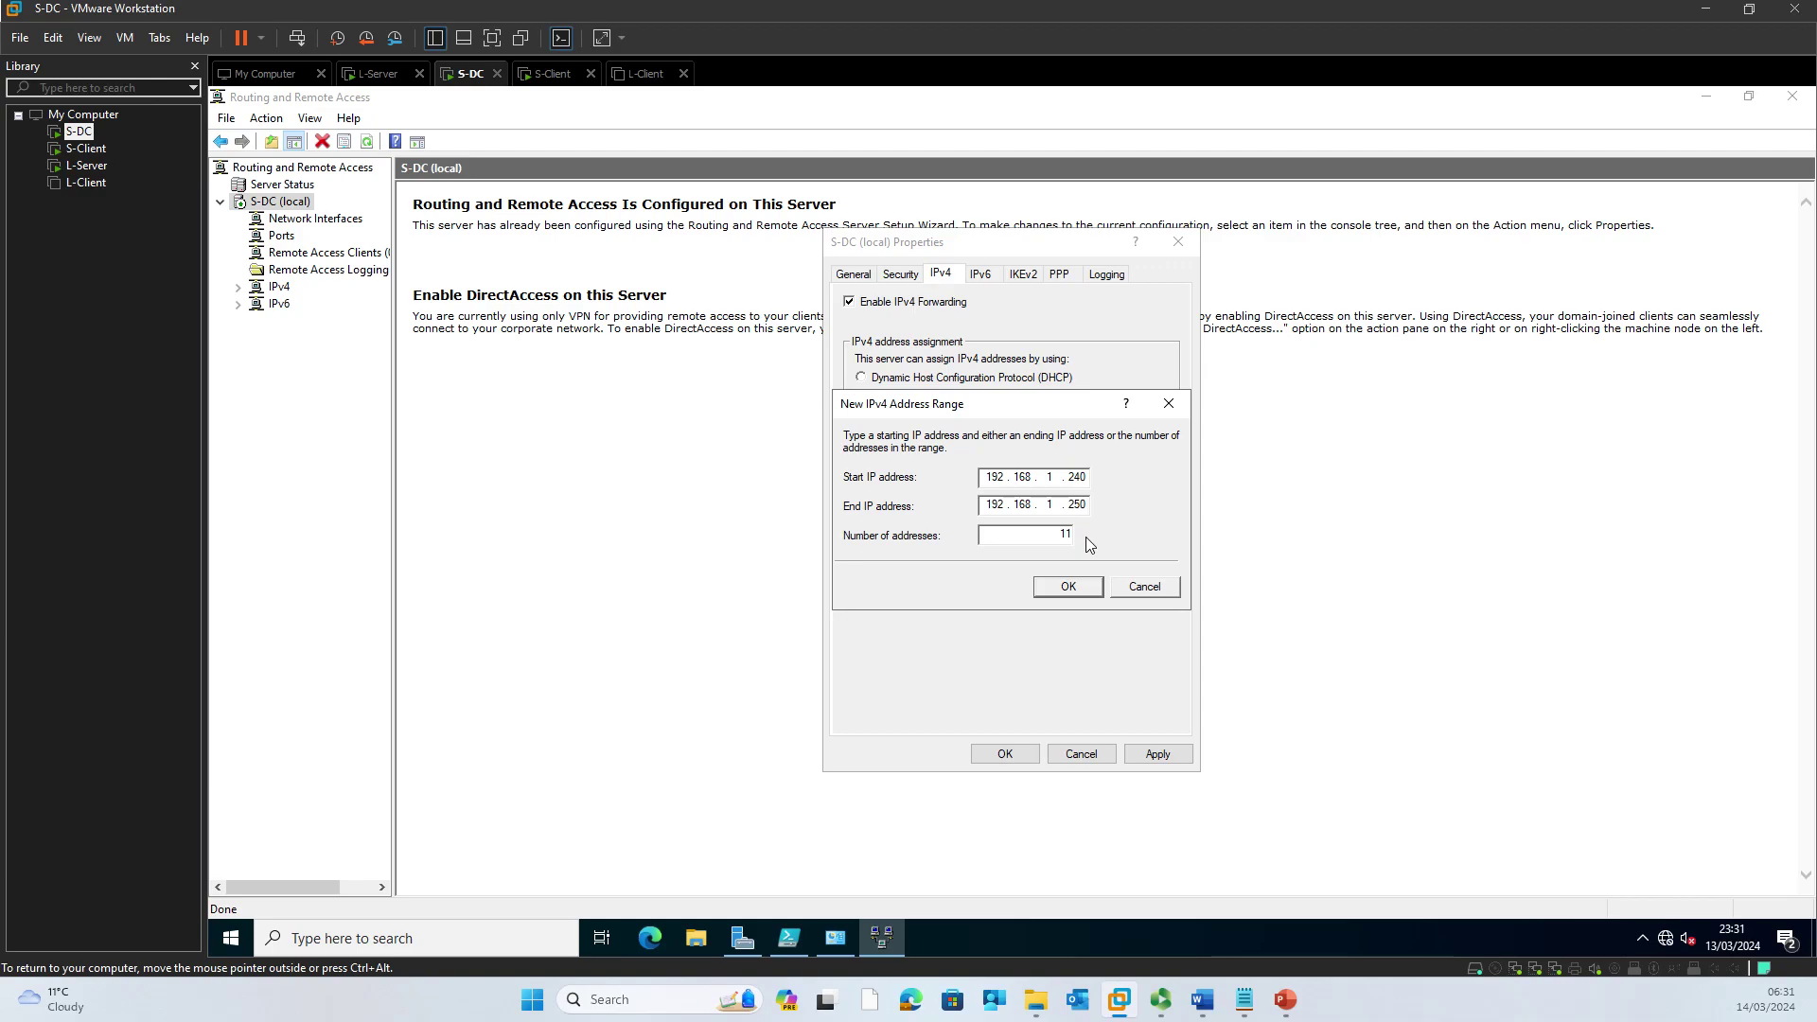
click(1088, 586)
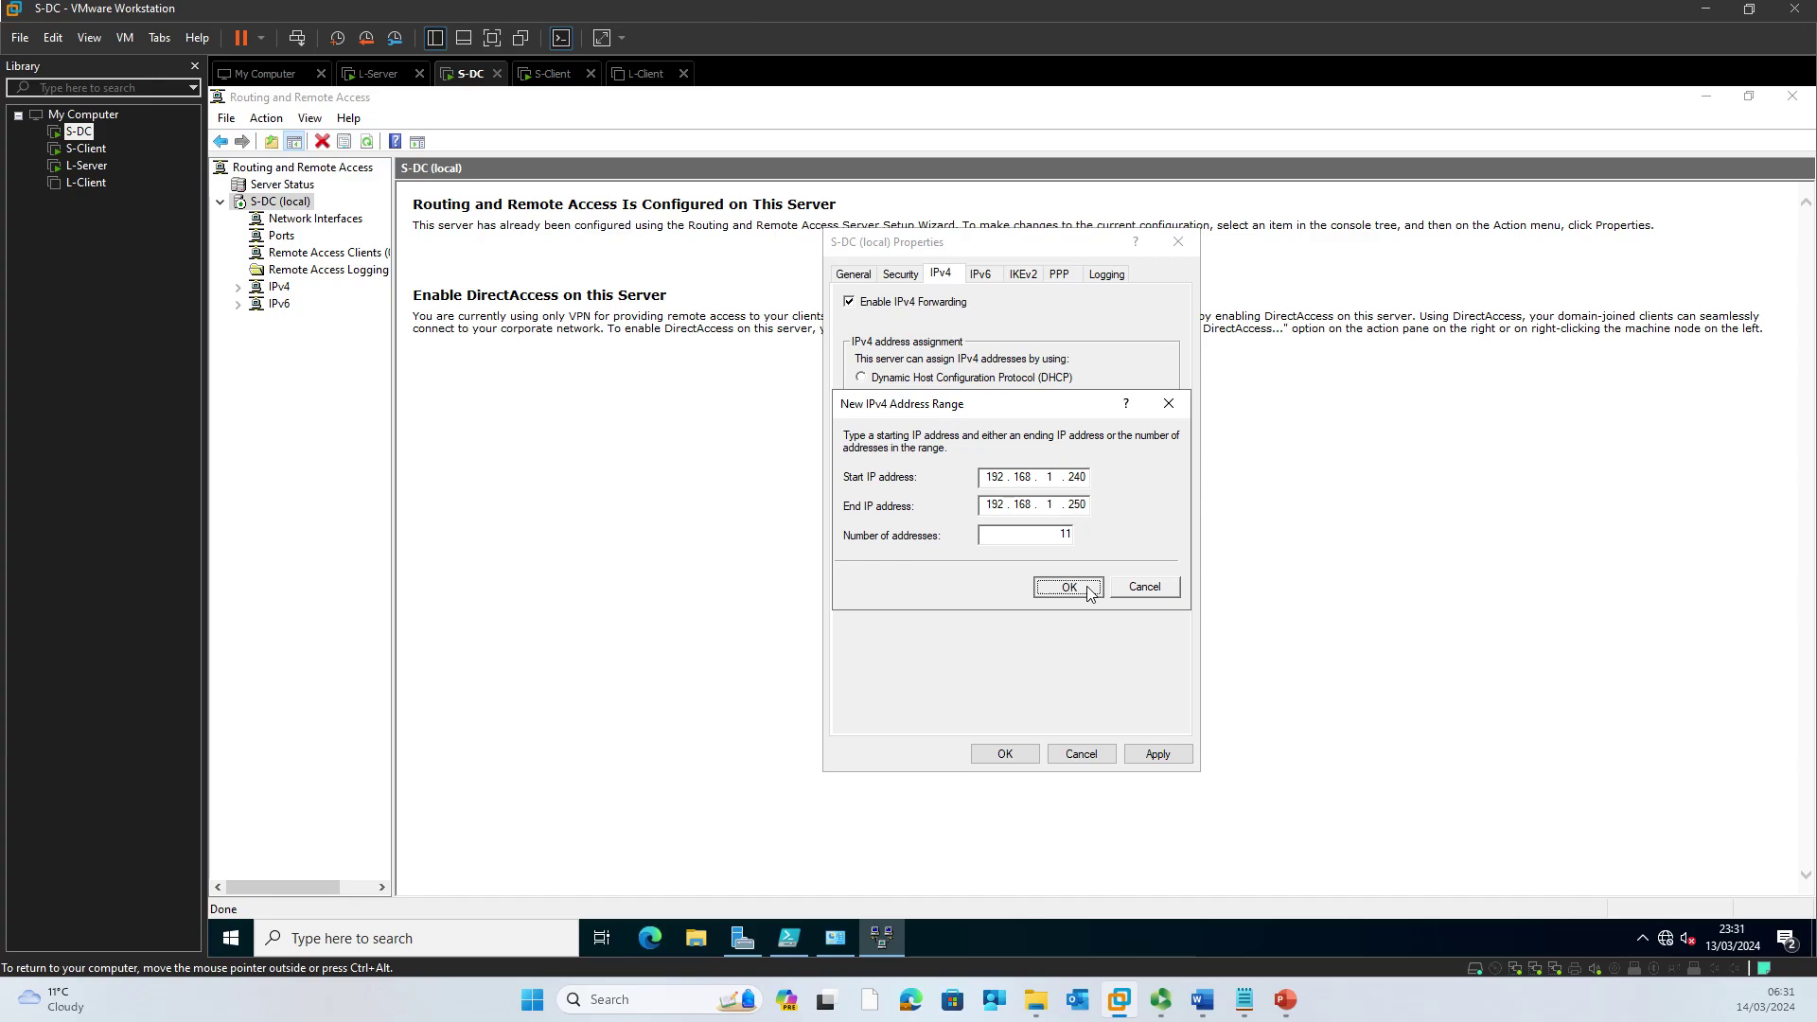
Step: Review the IPv6, IKEv2, PPP and logging tabs, then apply and save the server properties
click(982, 277)
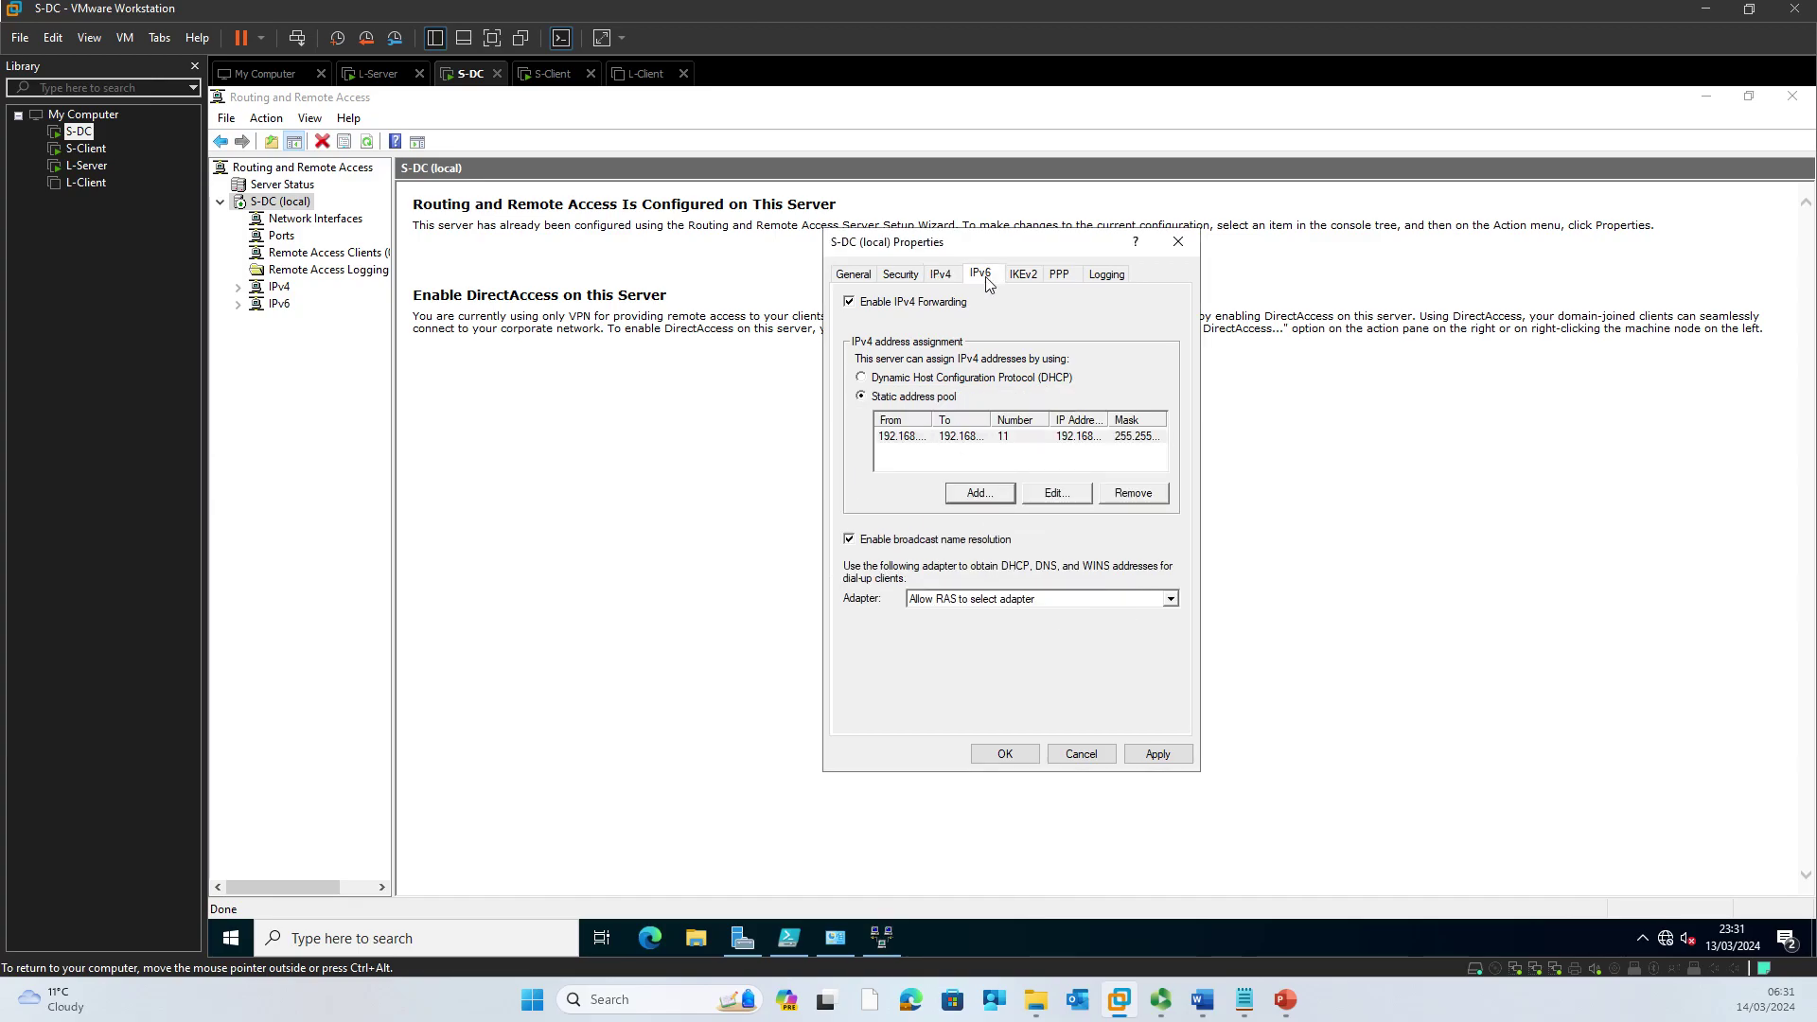
click(1033, 278)
click(1055, 279)
click(1125, 282)
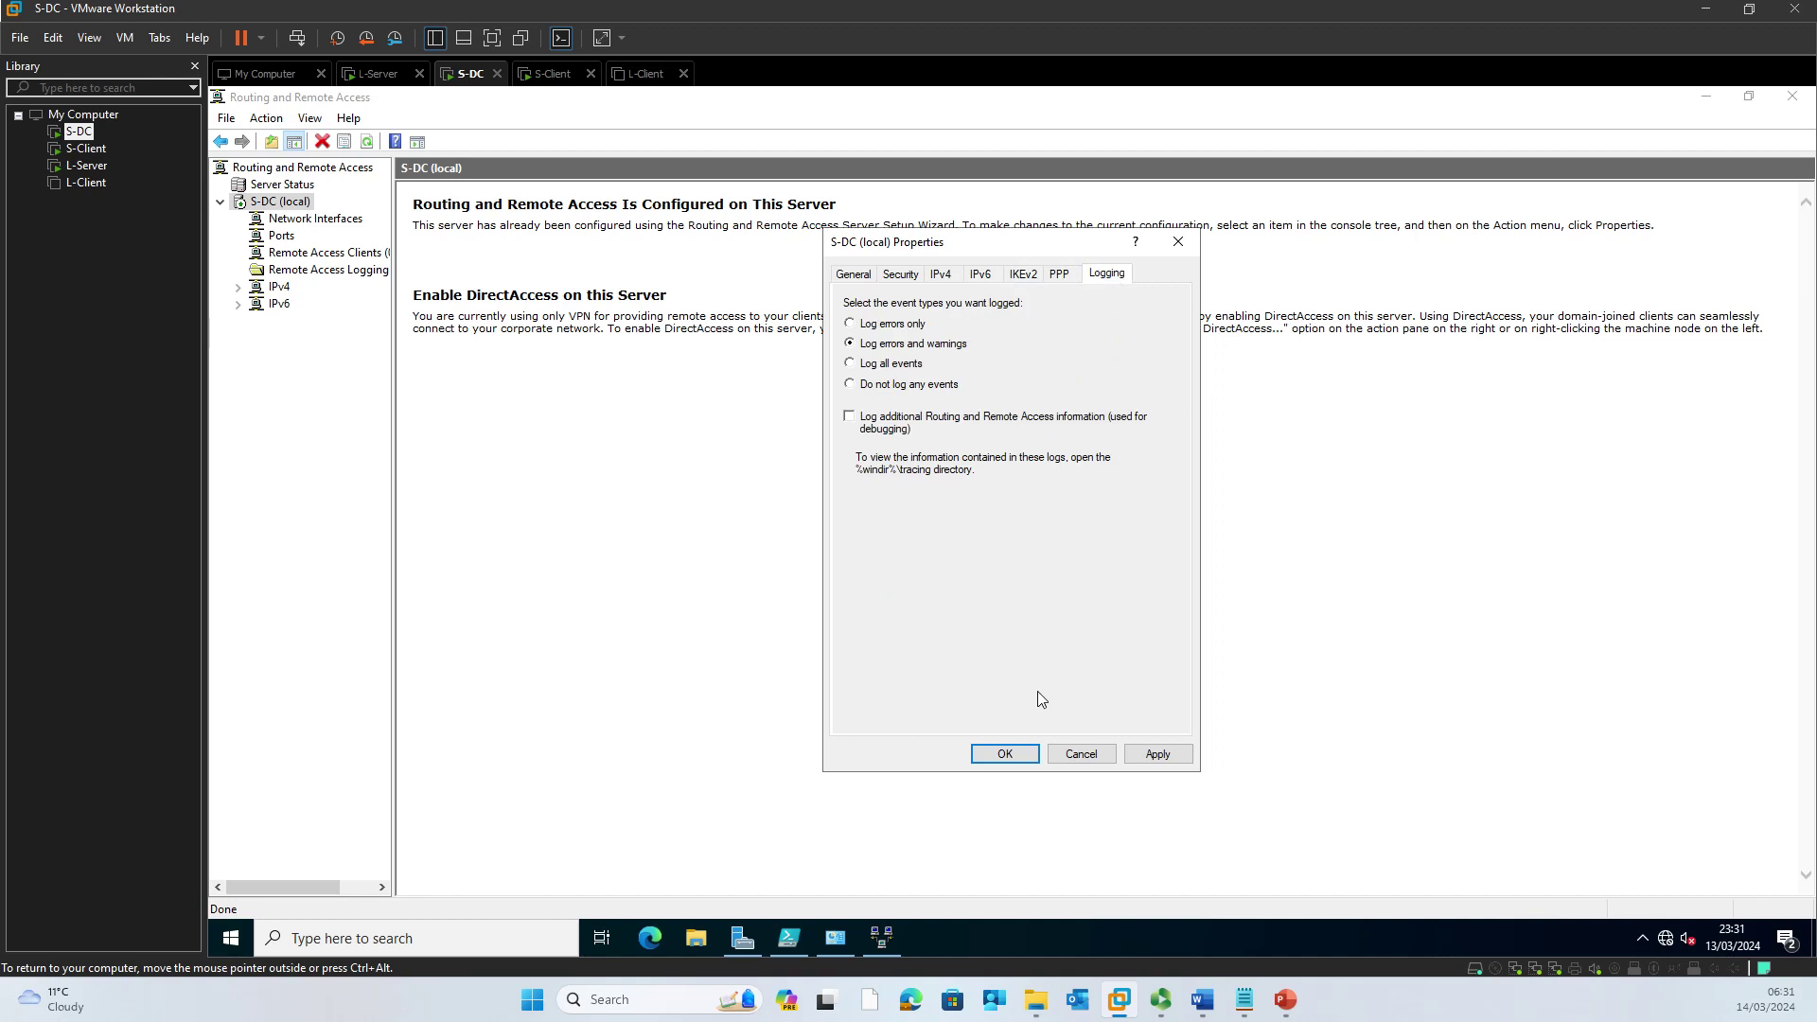
click(1157, 754)
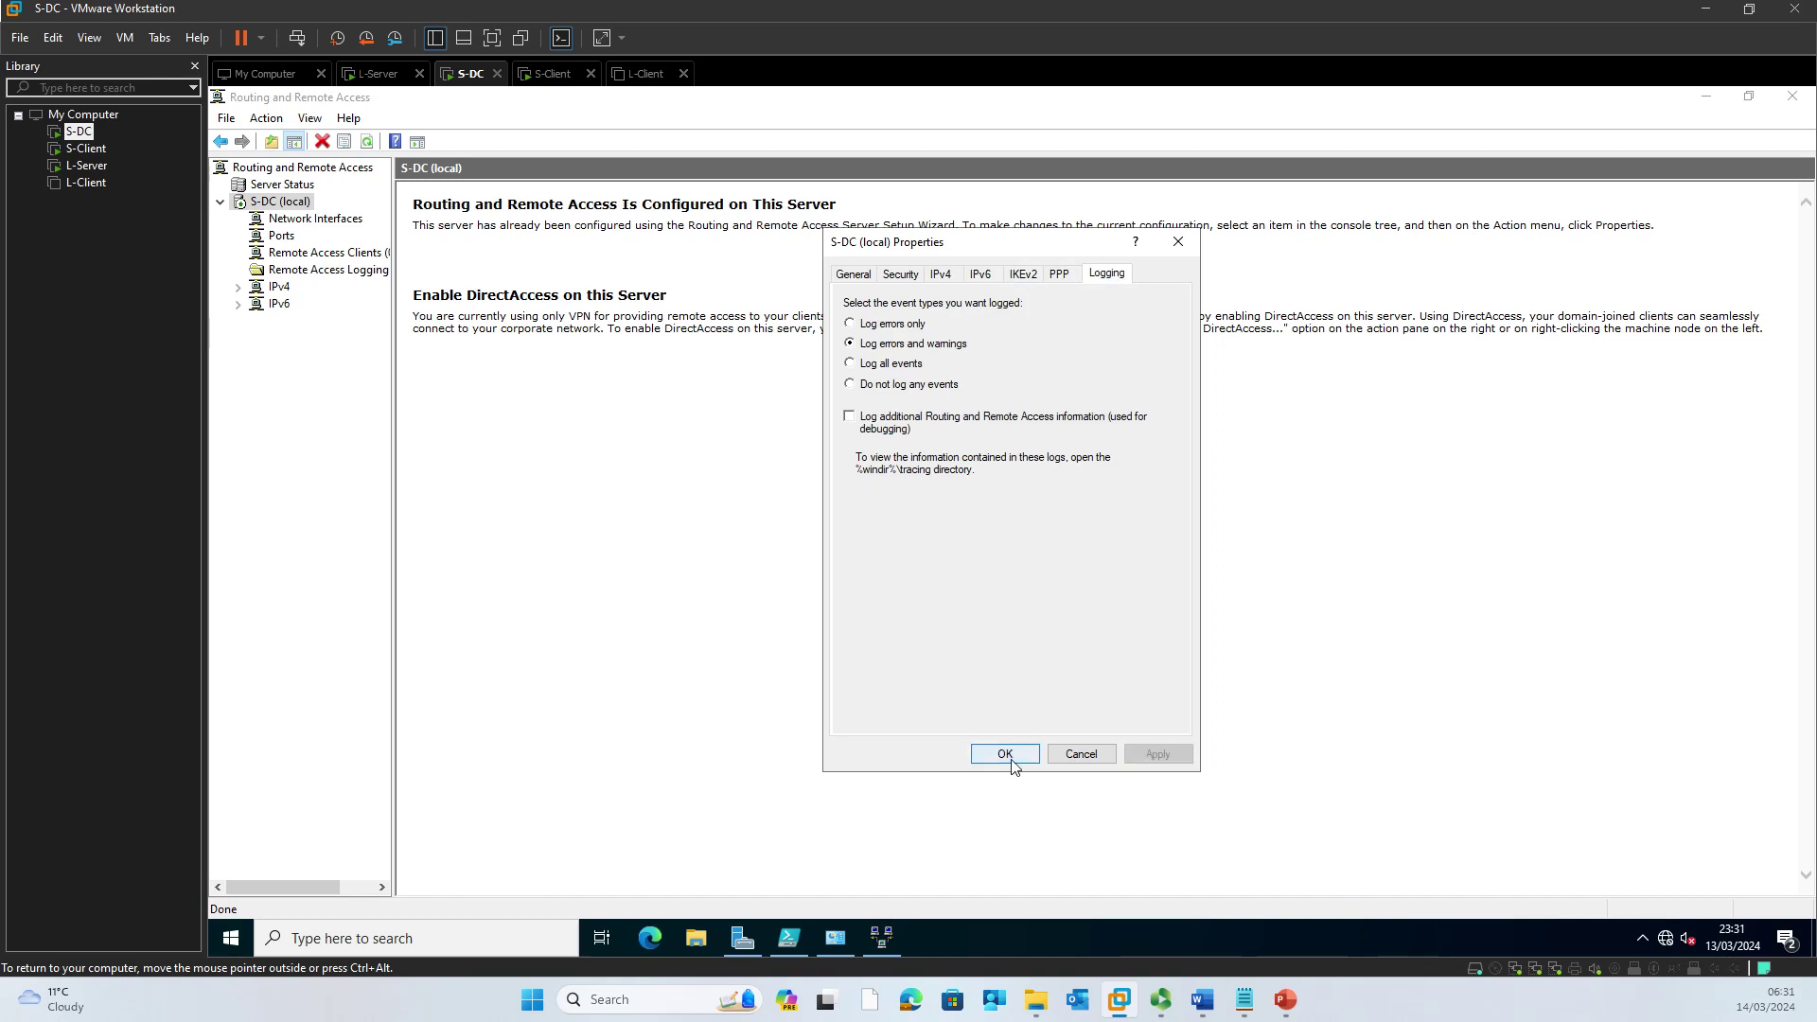
click(1001, 754)
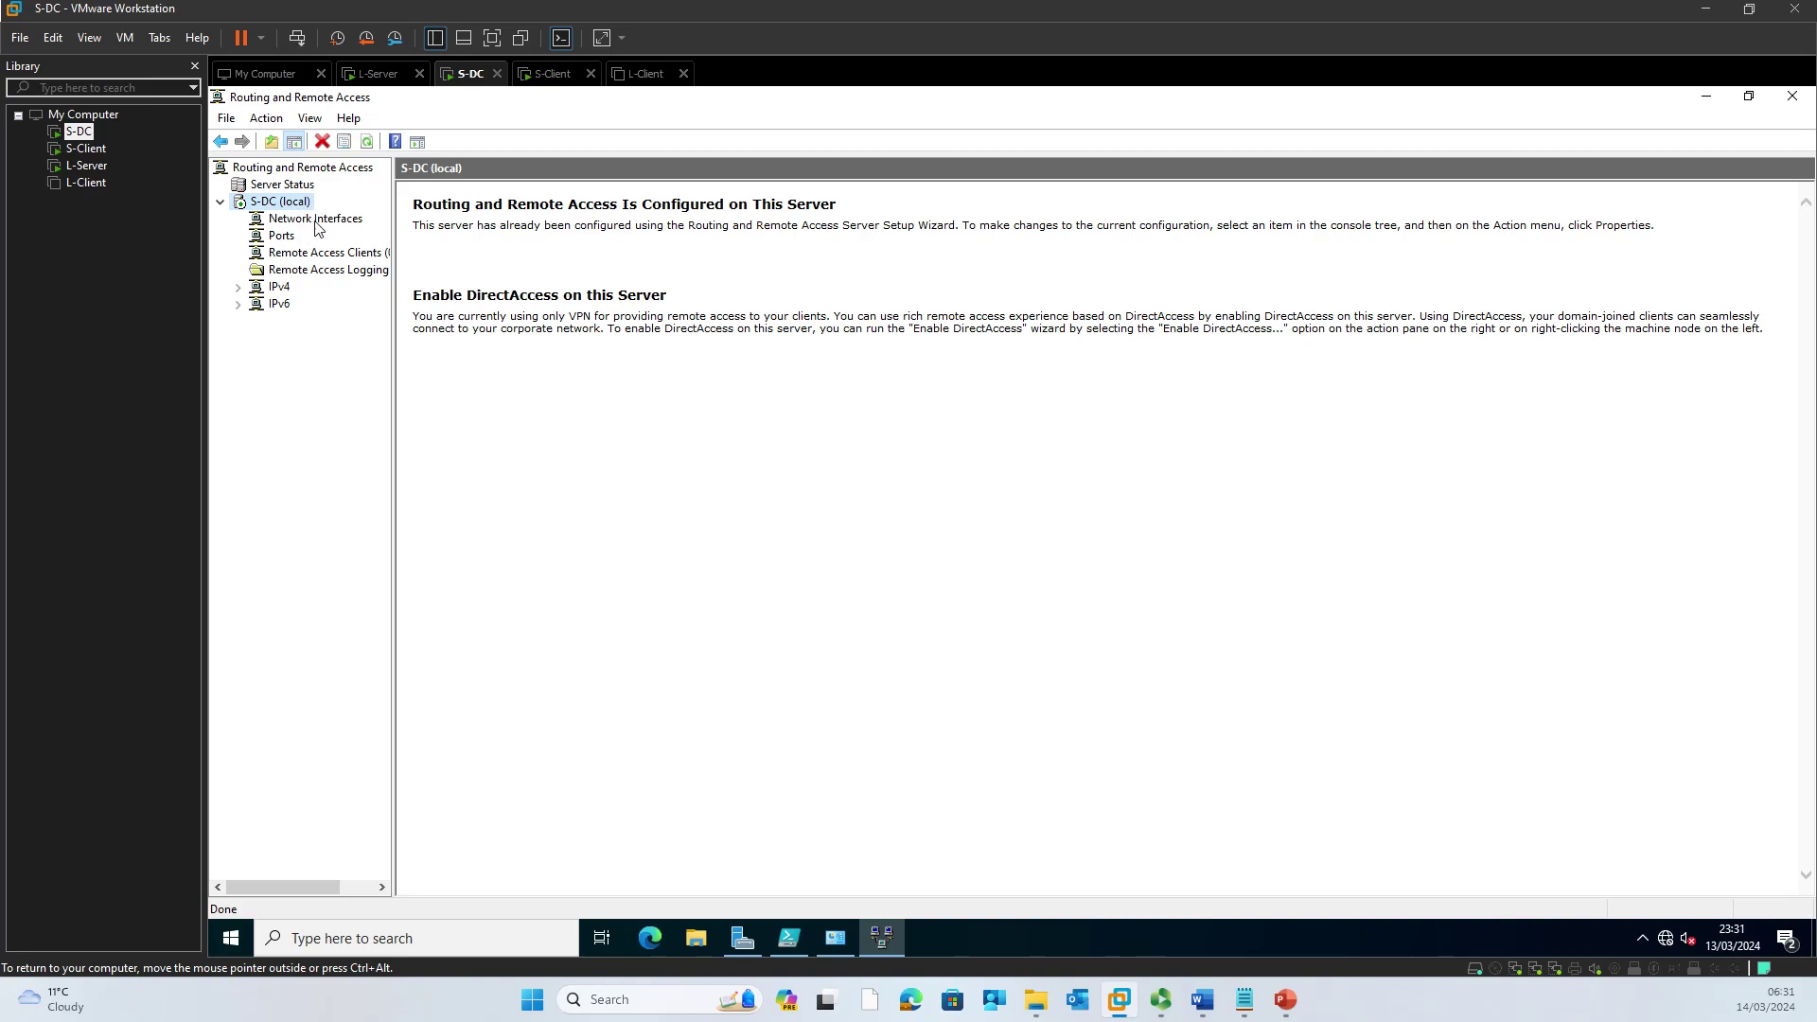
Step: Create a new demand-dial interface under Network Interfaces and edit its name to end in 'LD'
click(315, 219)
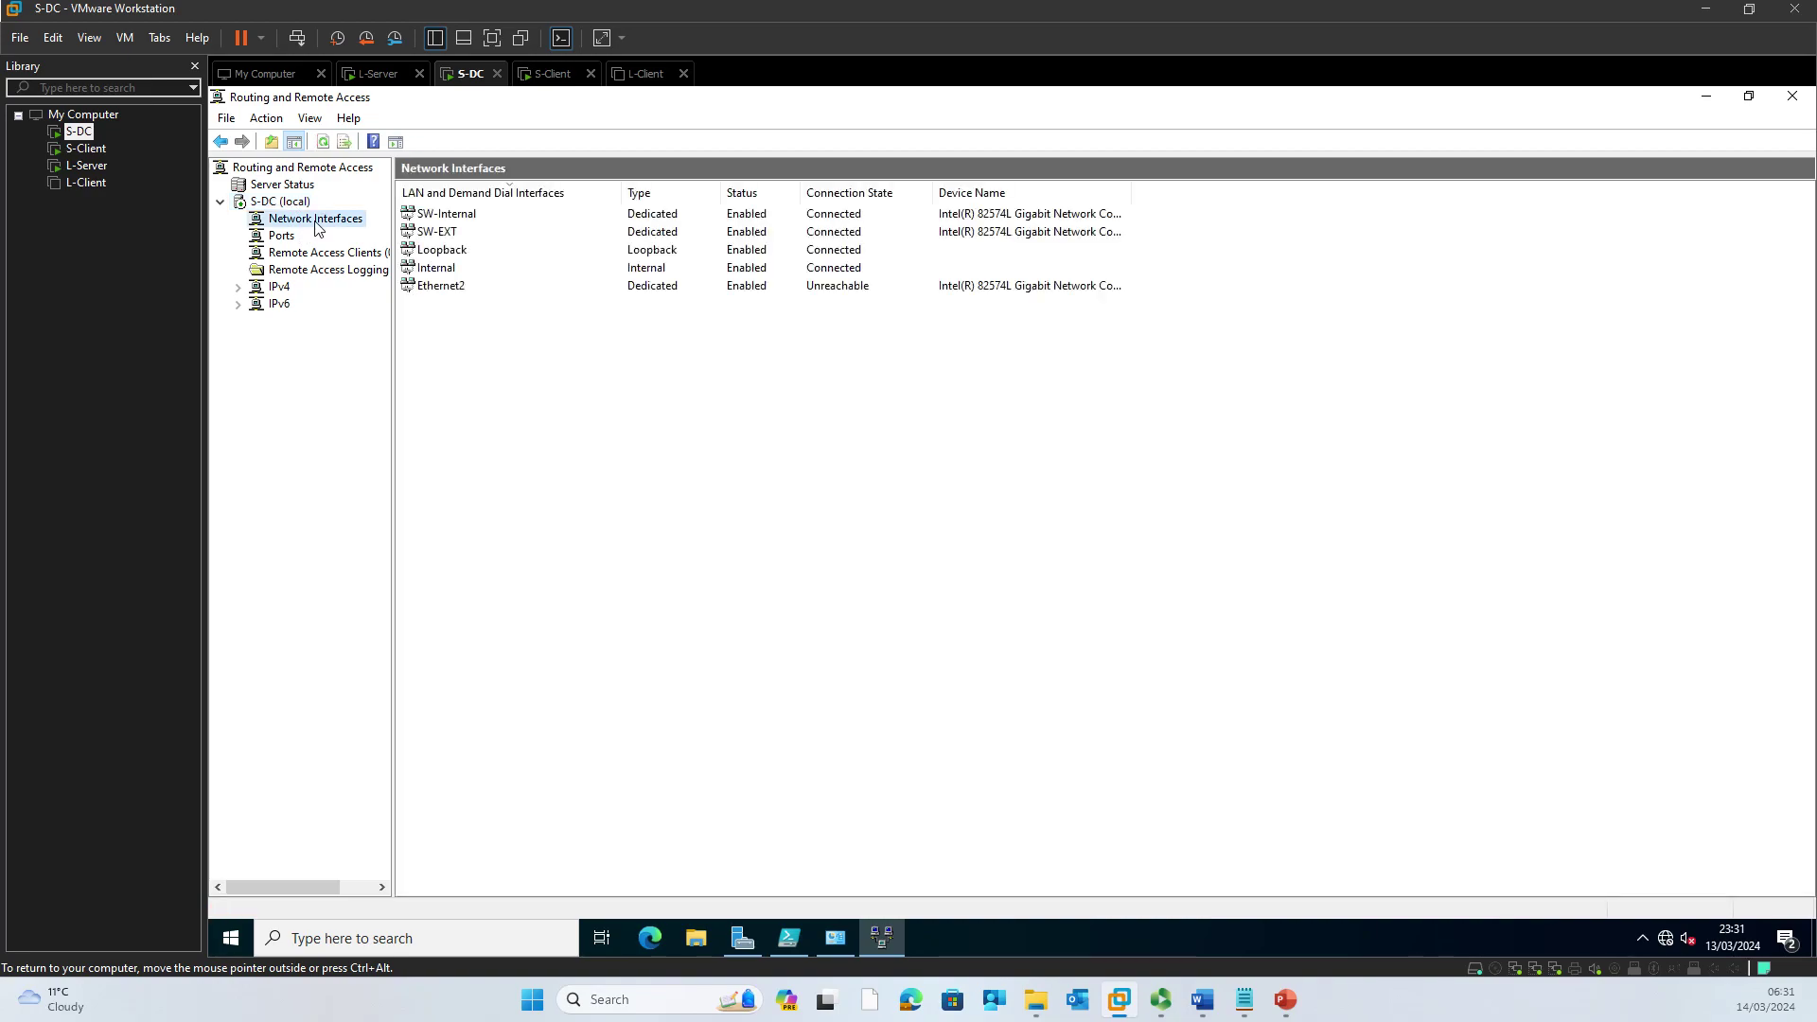
right_click(316, 223)
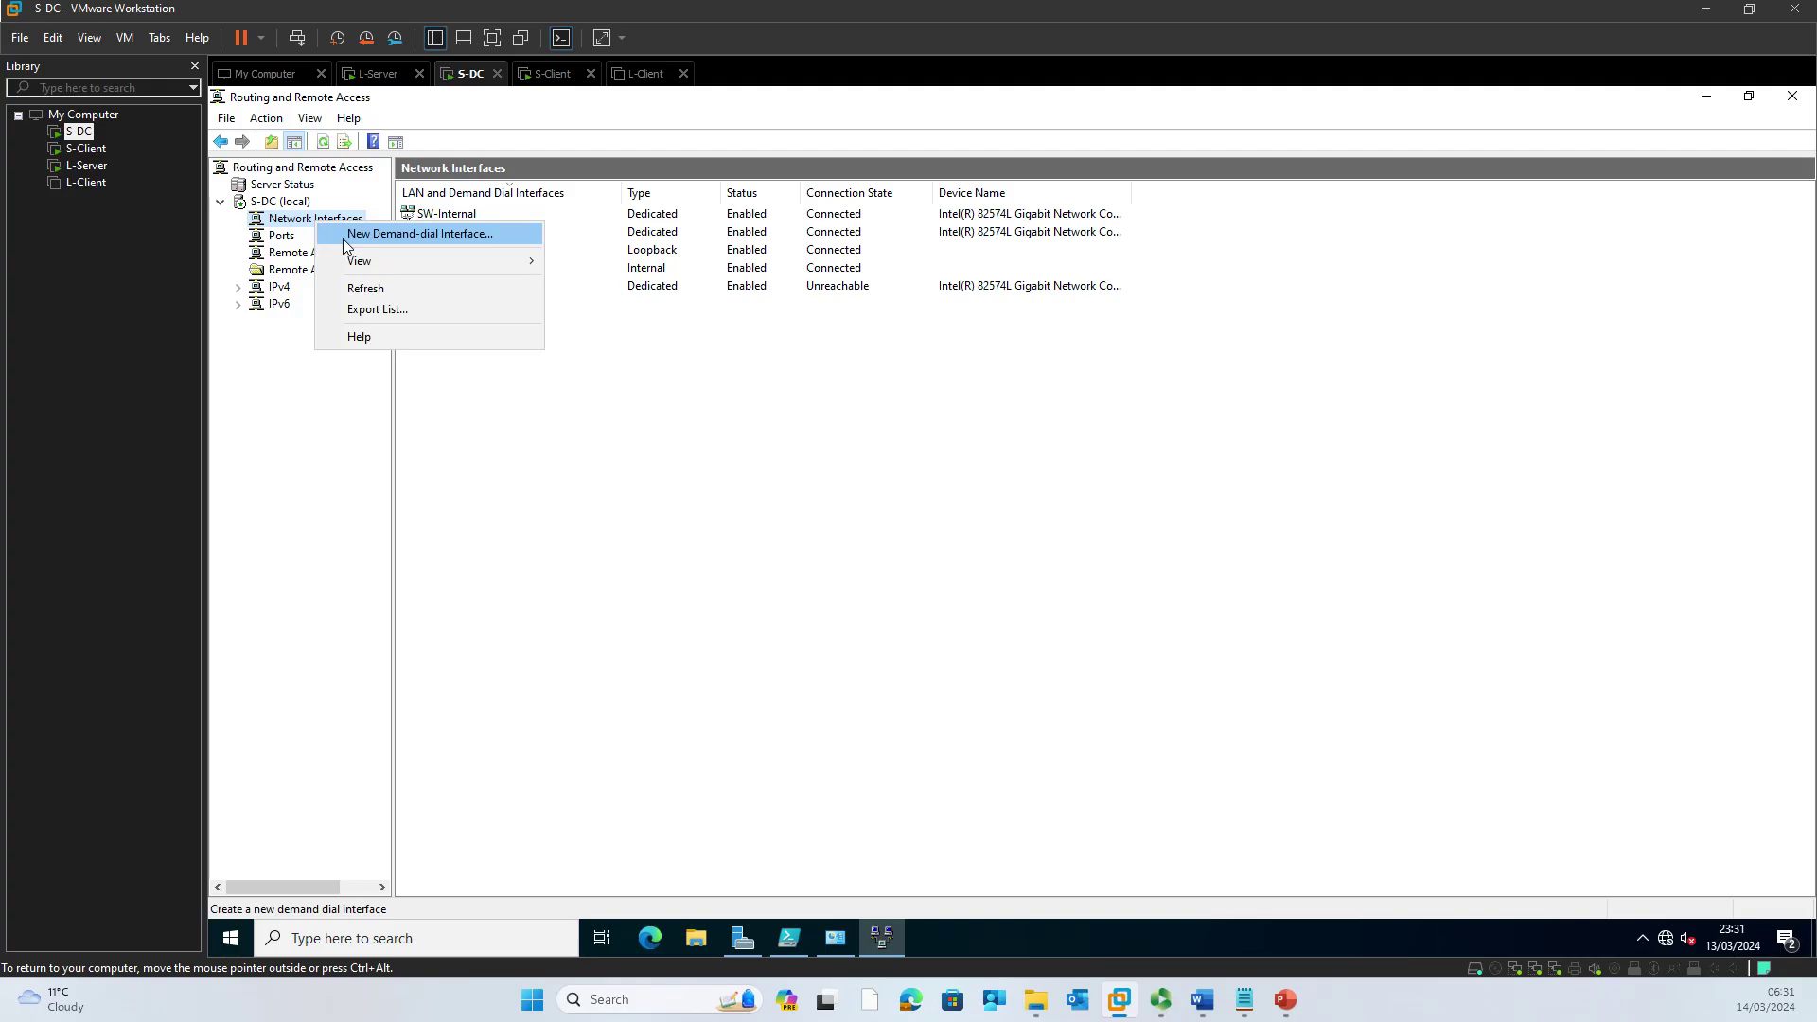
click(343, 240)
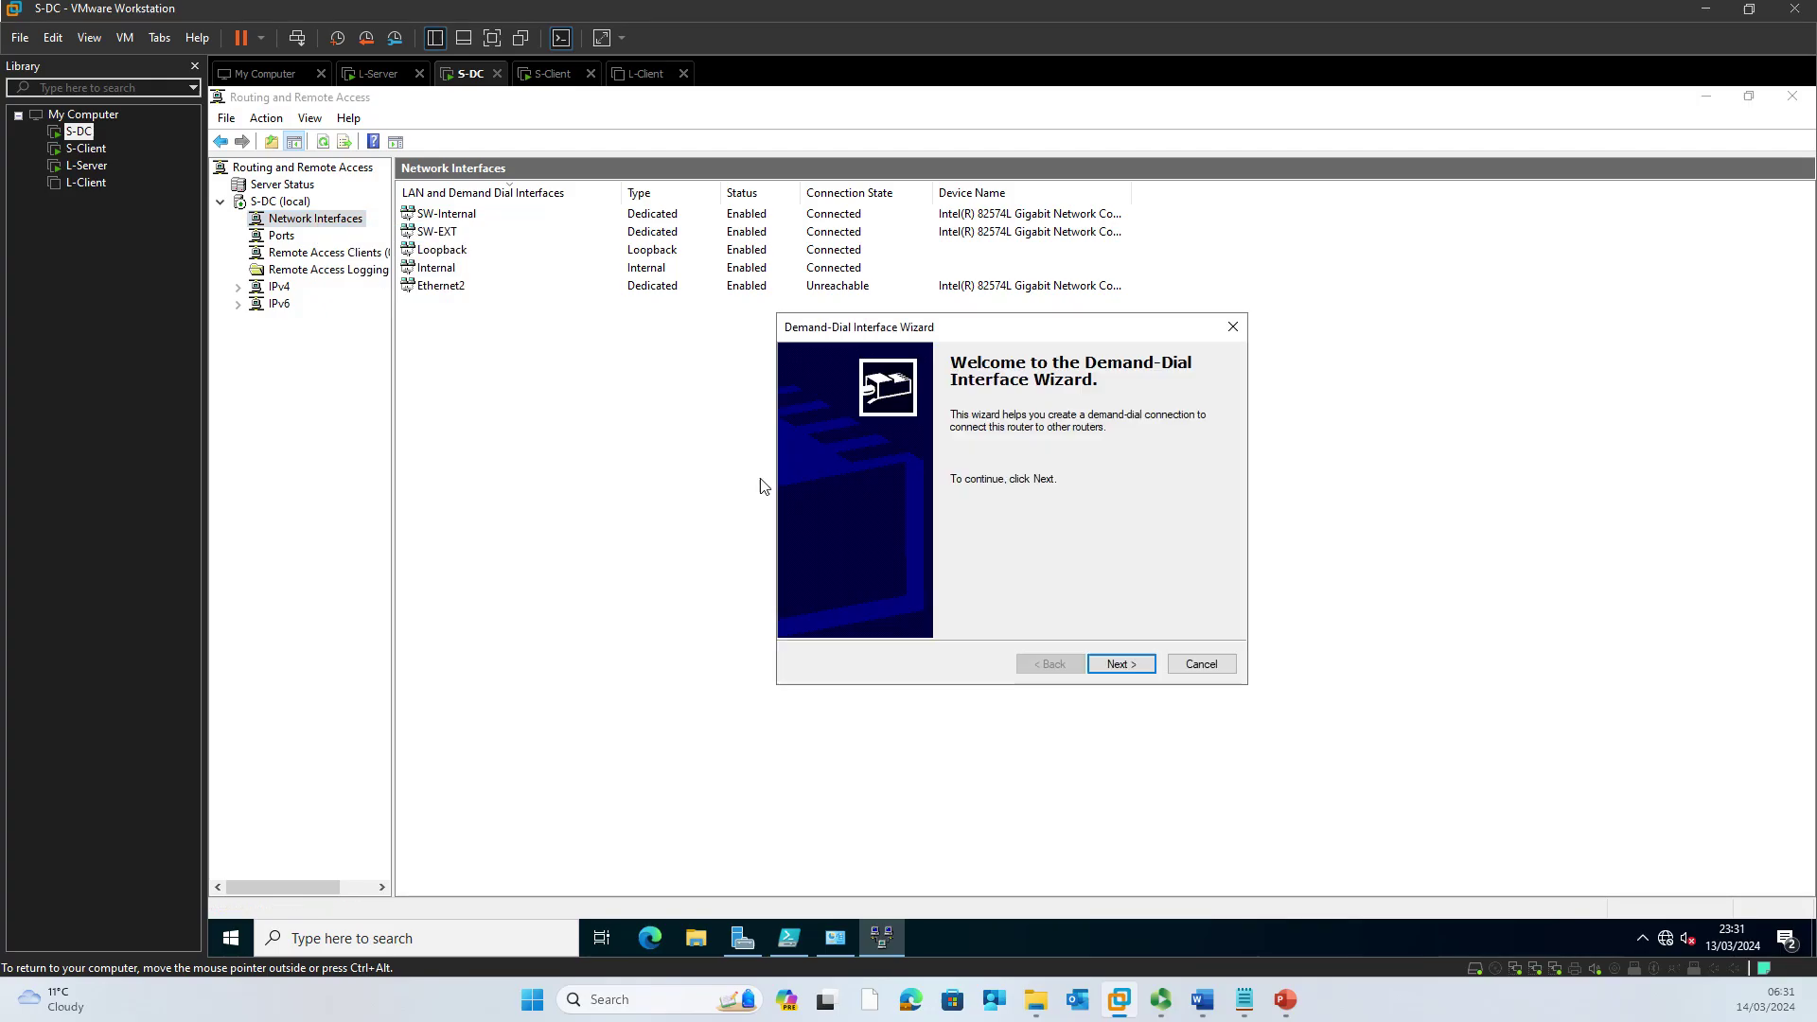
click(1122, 663)
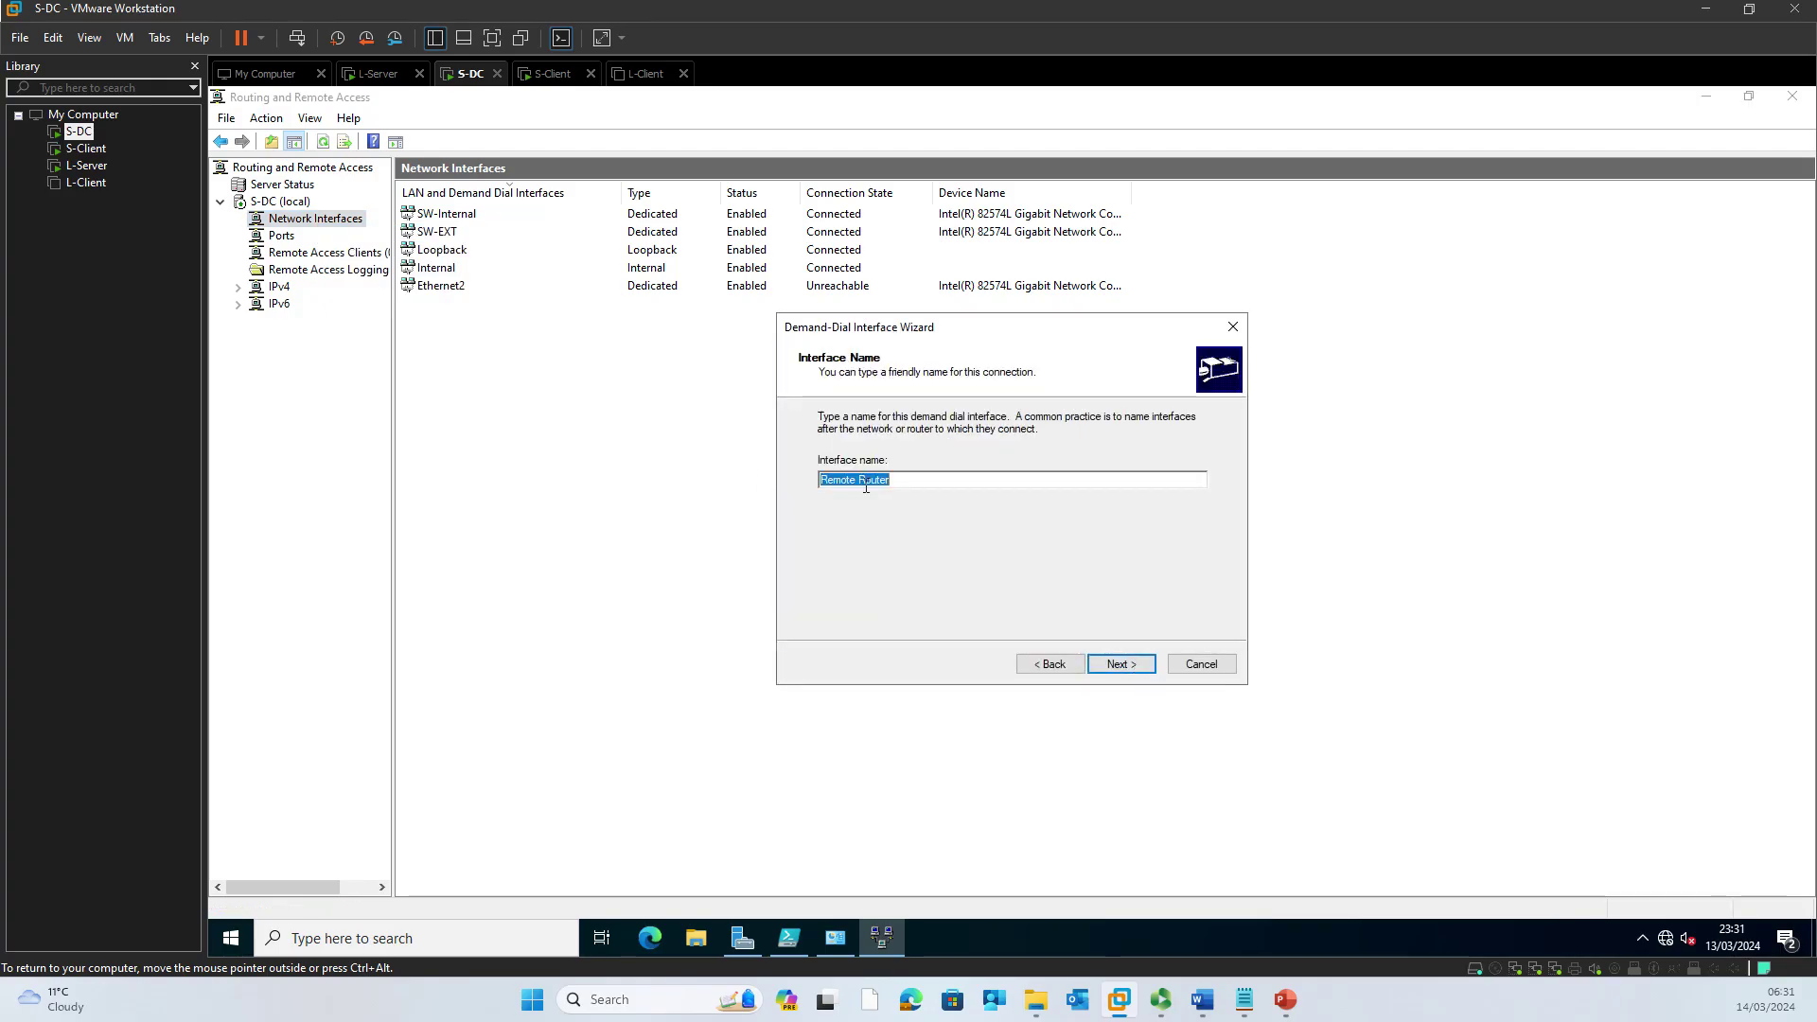
click(944, 526)
key(BackSpace)
text(LD)
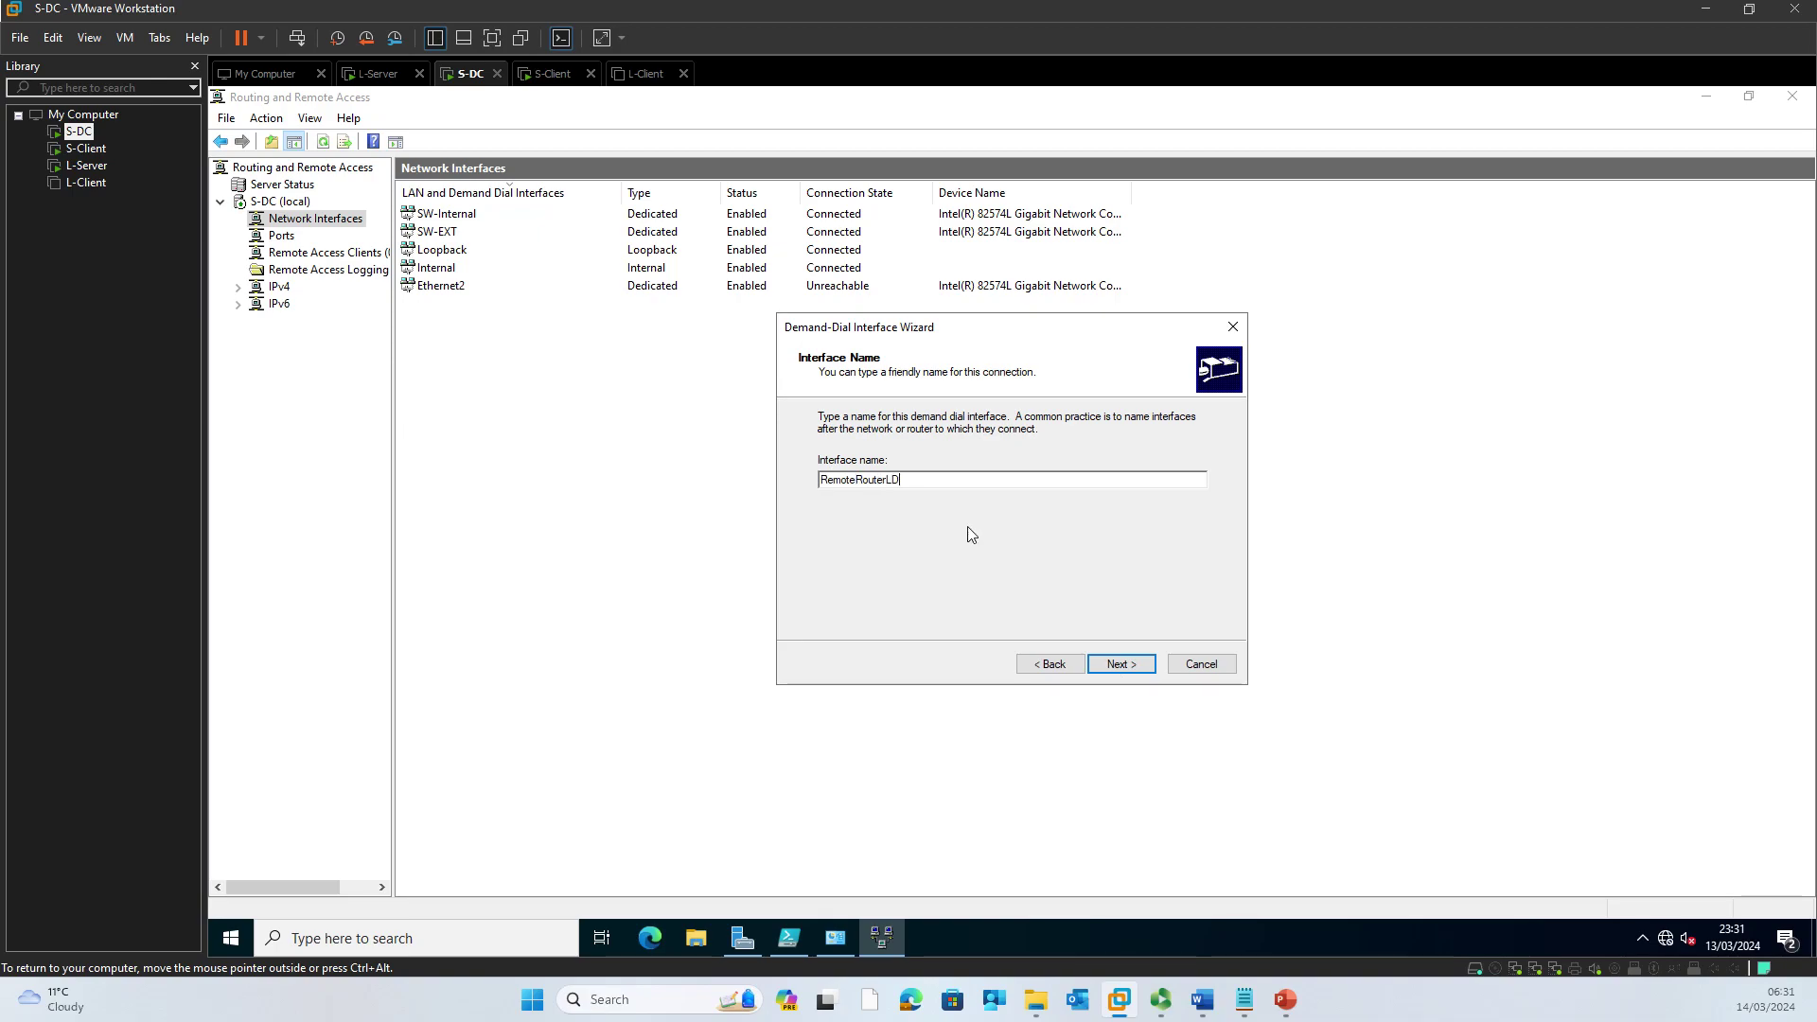
key(ctrl+alt)
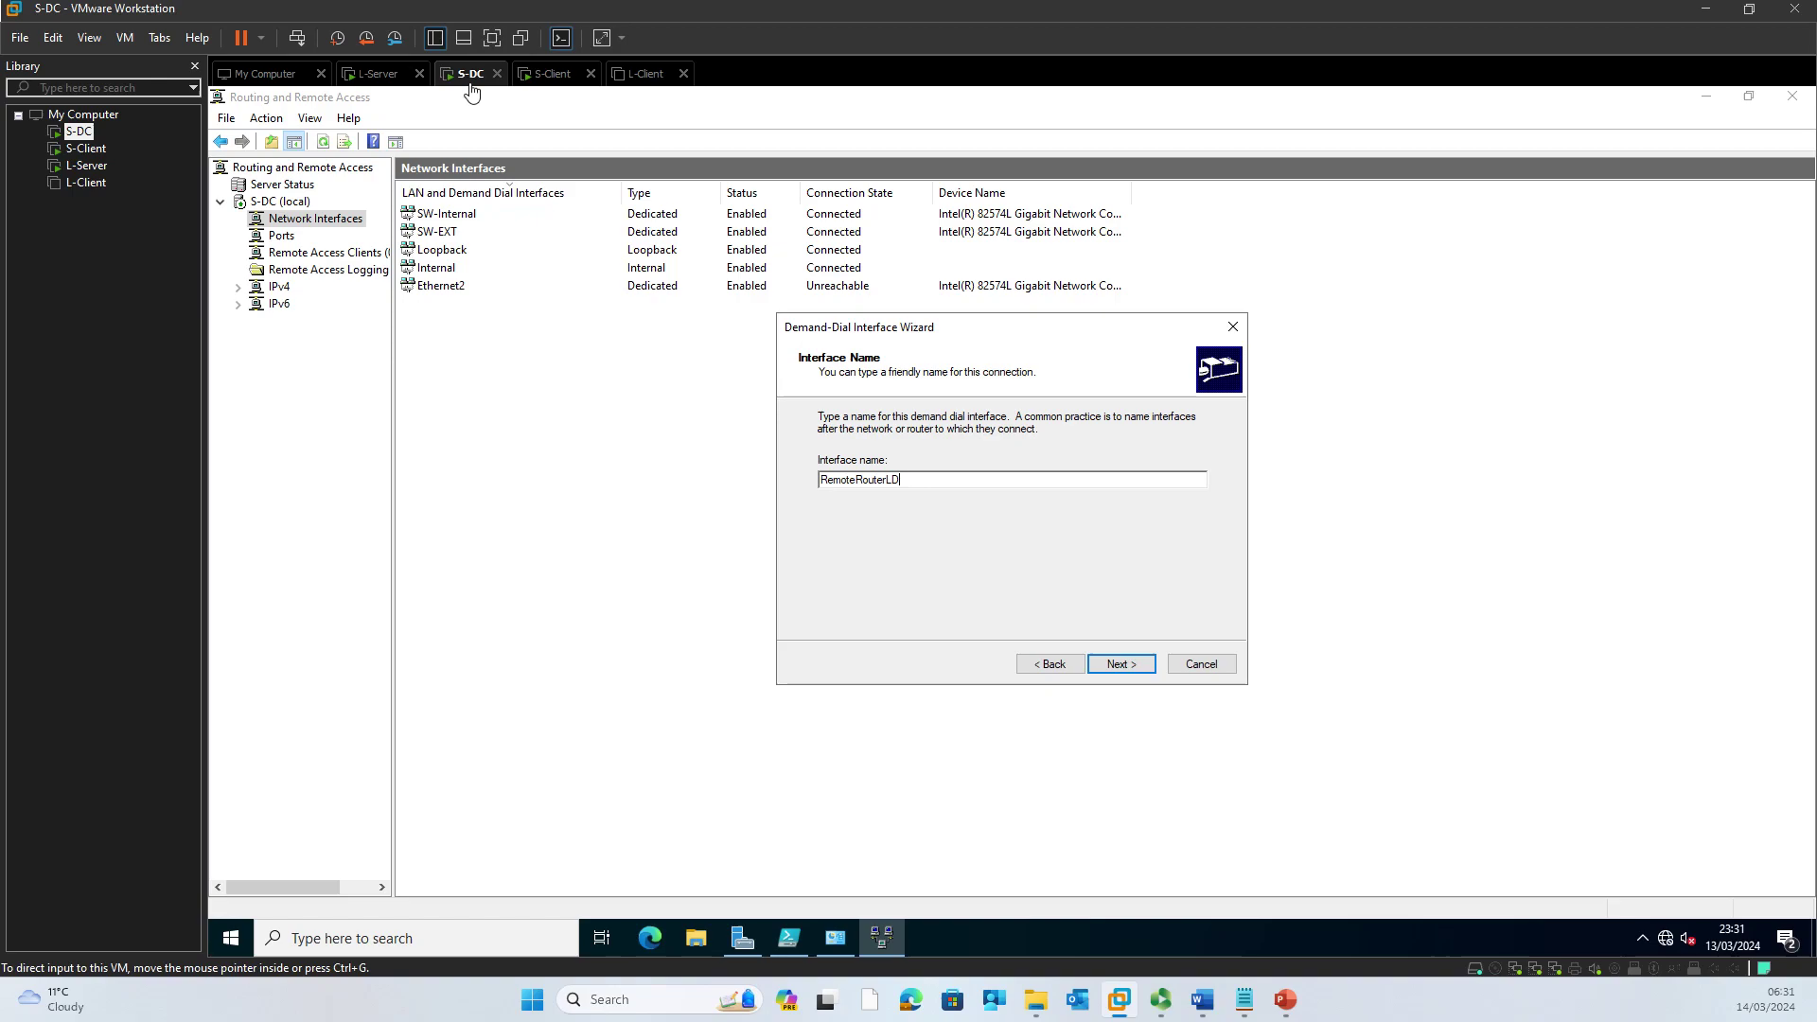
click(1138, 671)
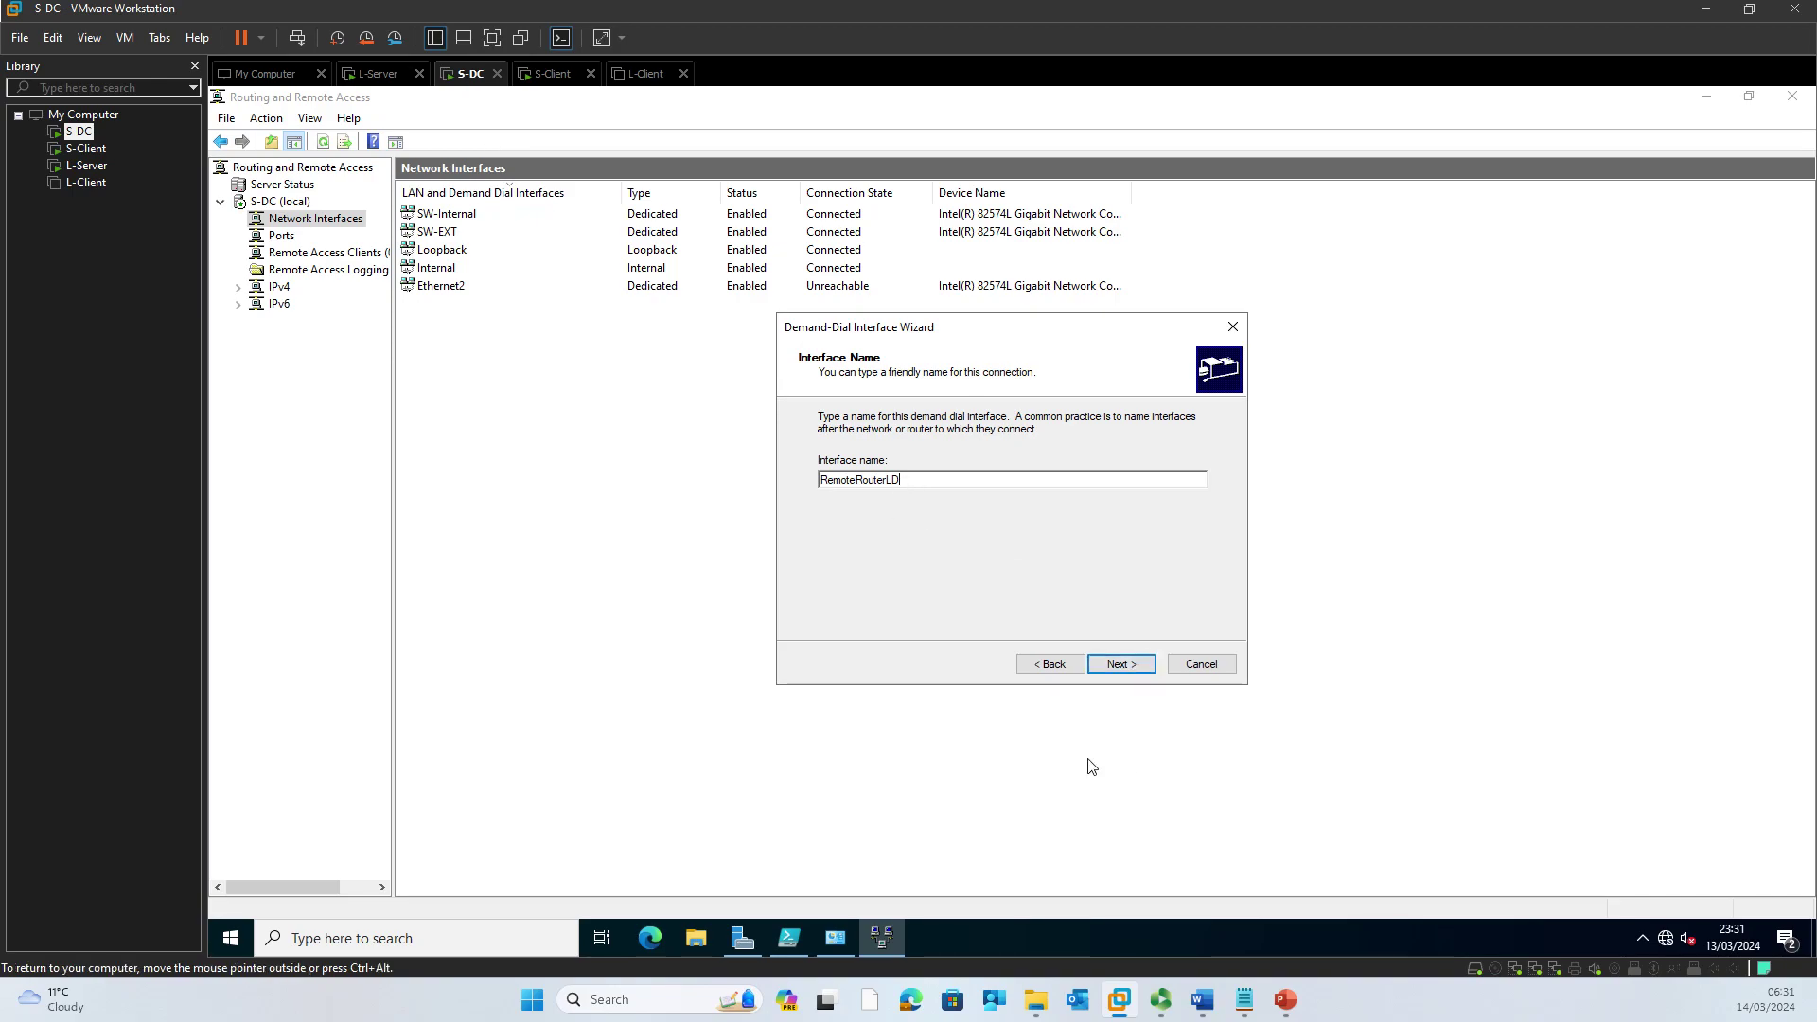
click(1126, 667)
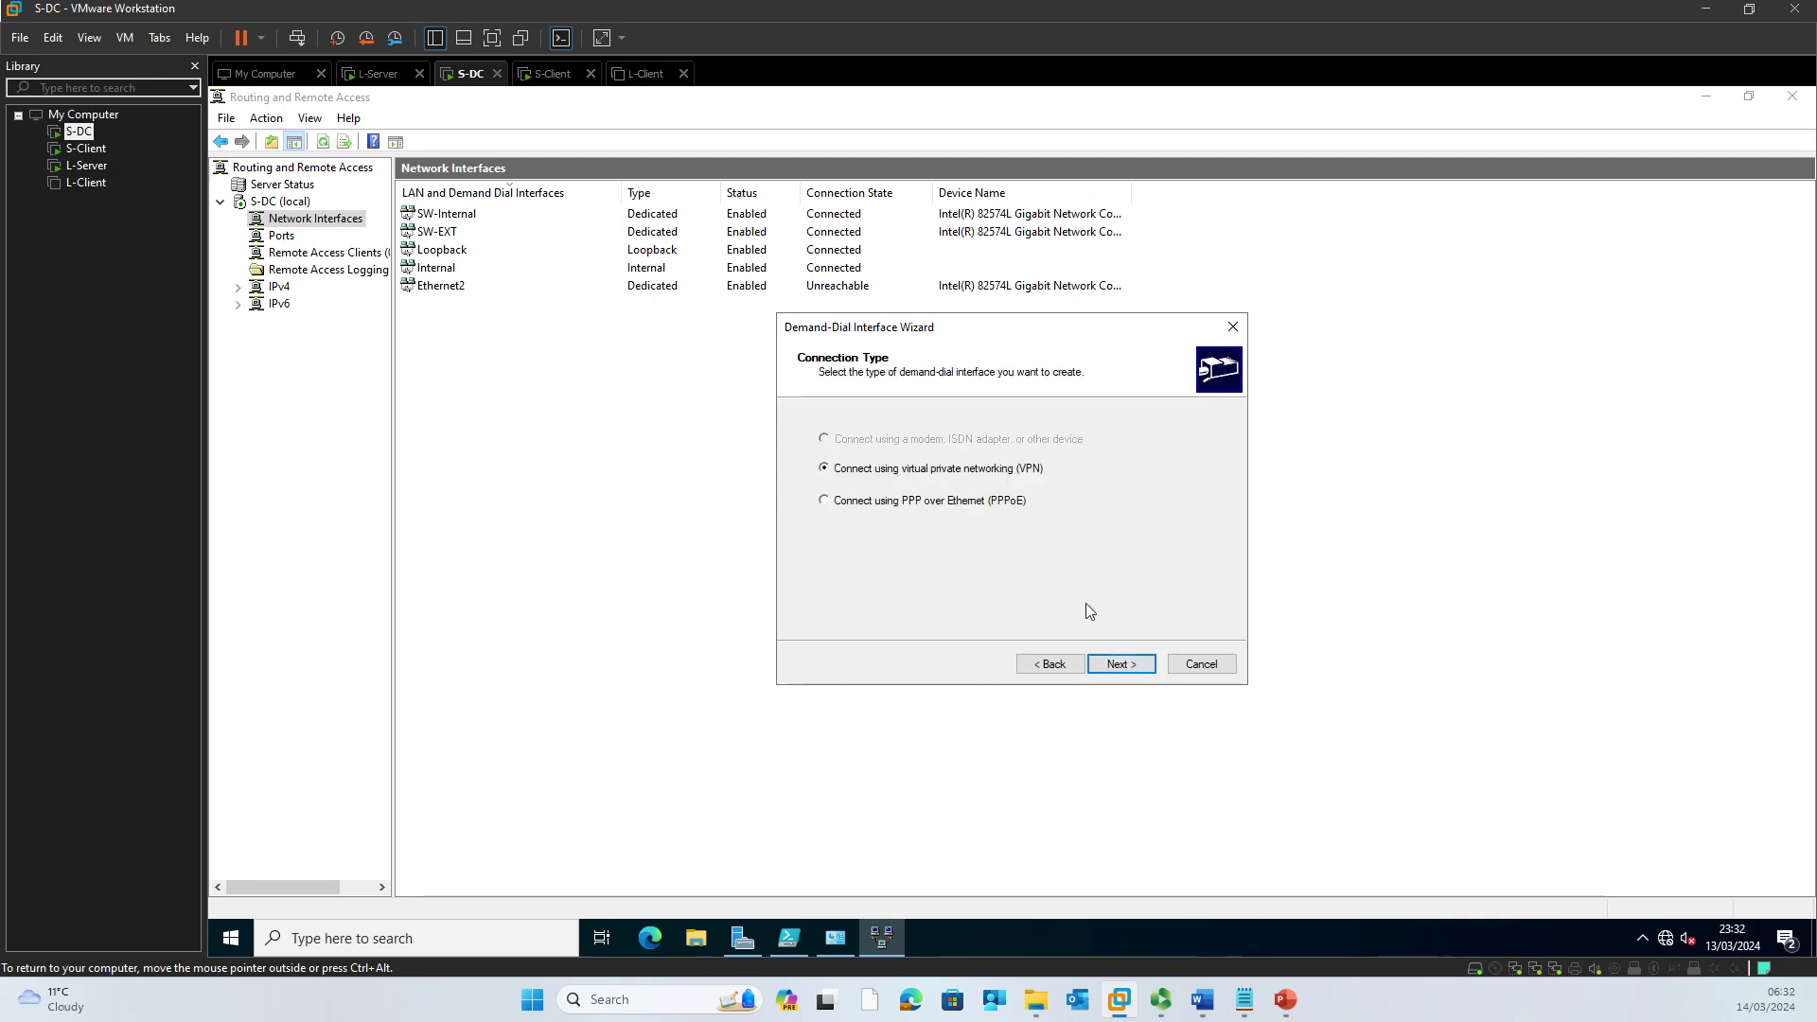
Step: Keep the VPN connection type and choose Point to Point Tunneling Protocol (PPTP)
click(1118, 672)
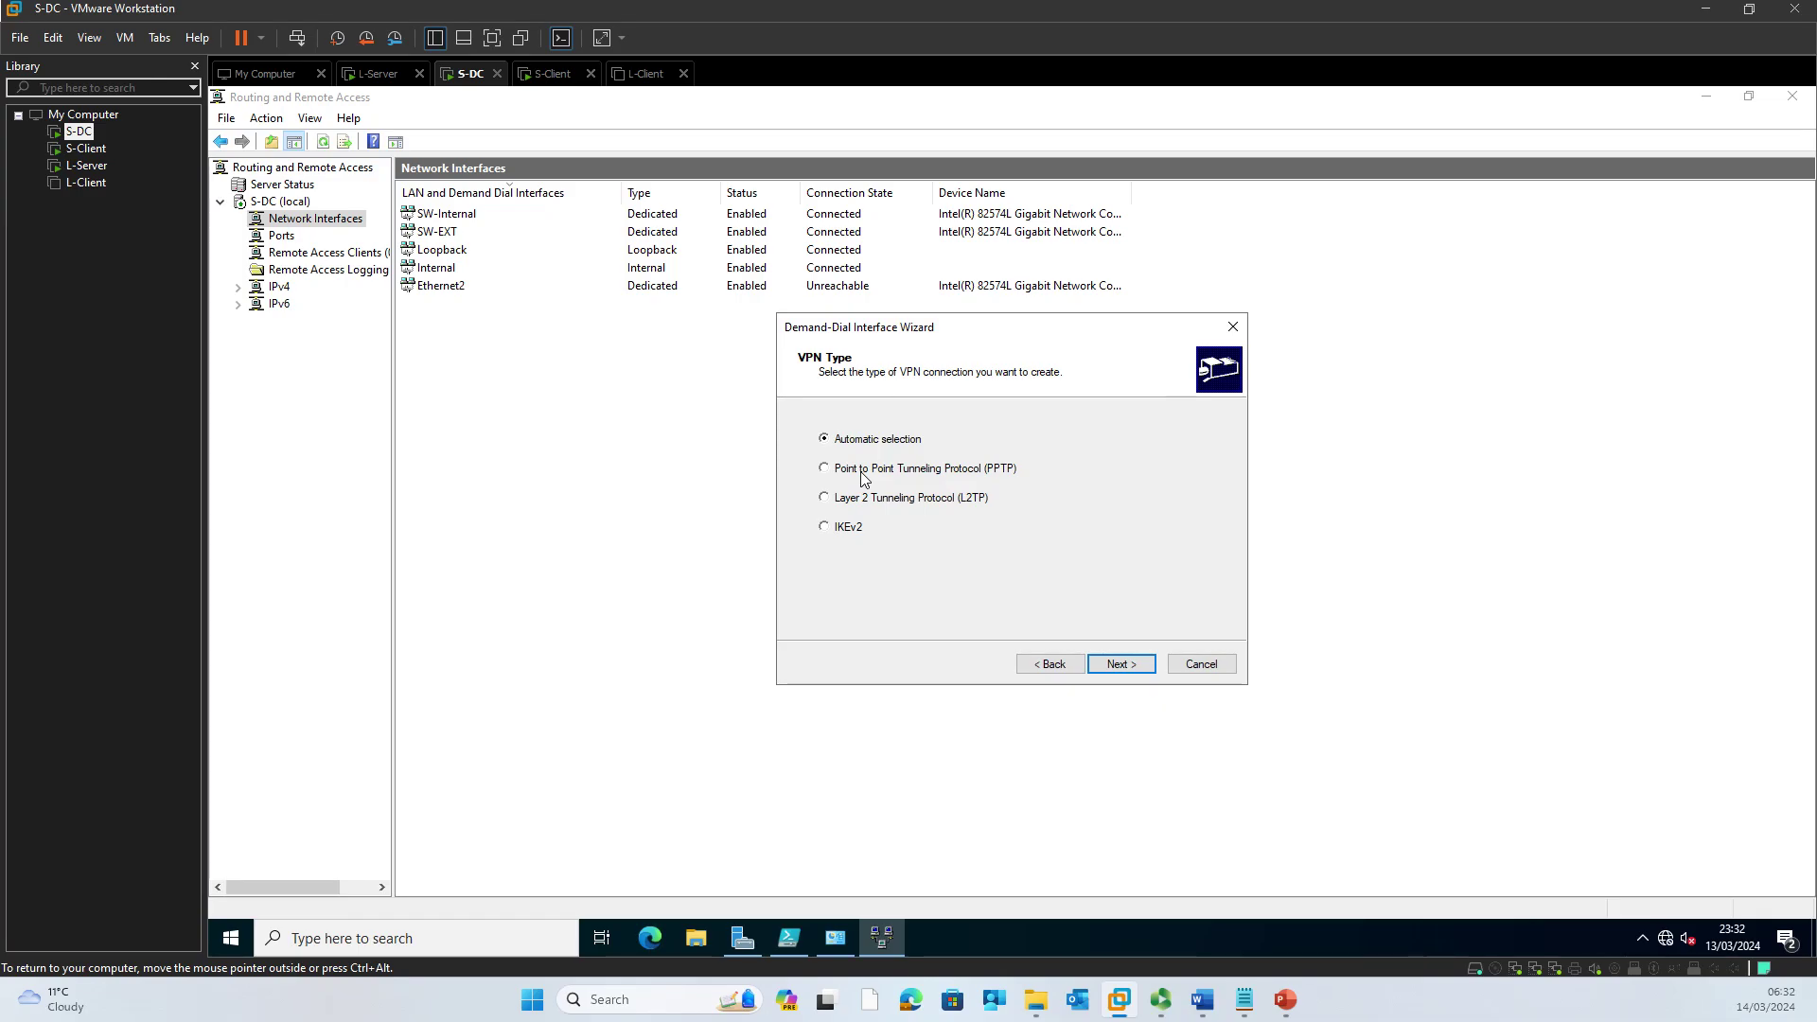
click(864, 481)
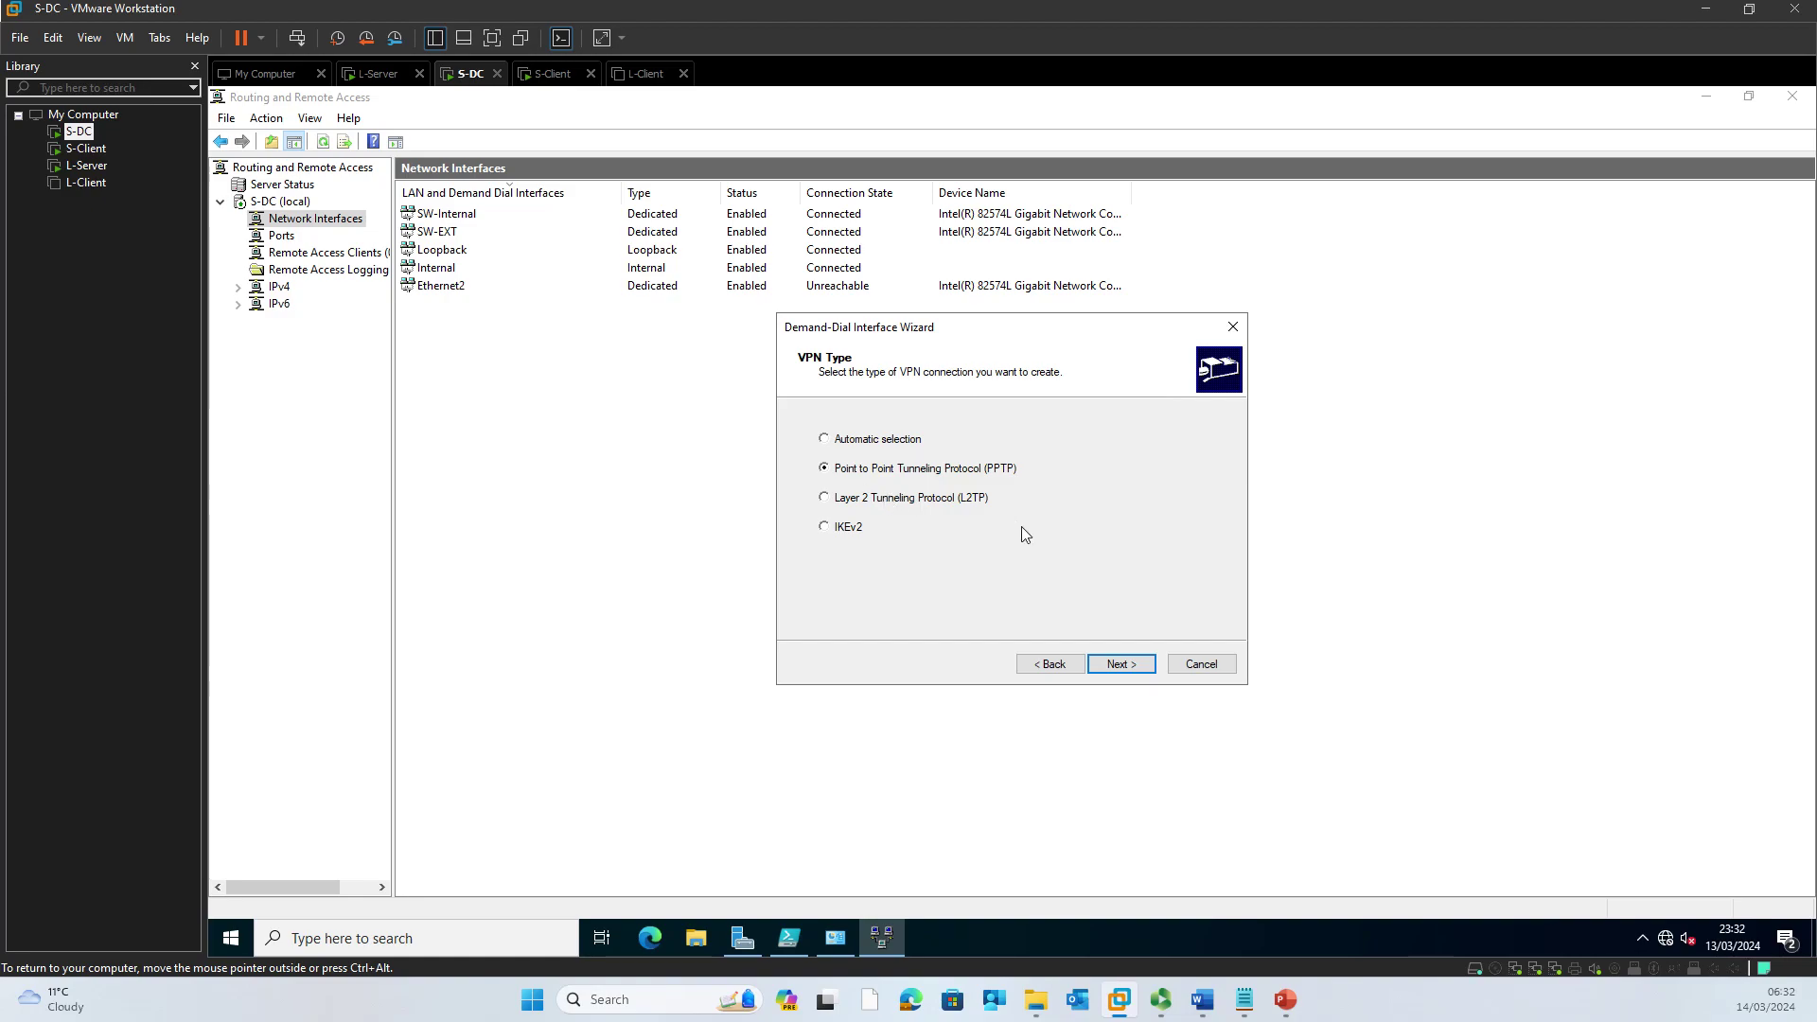
click(1120, 665)
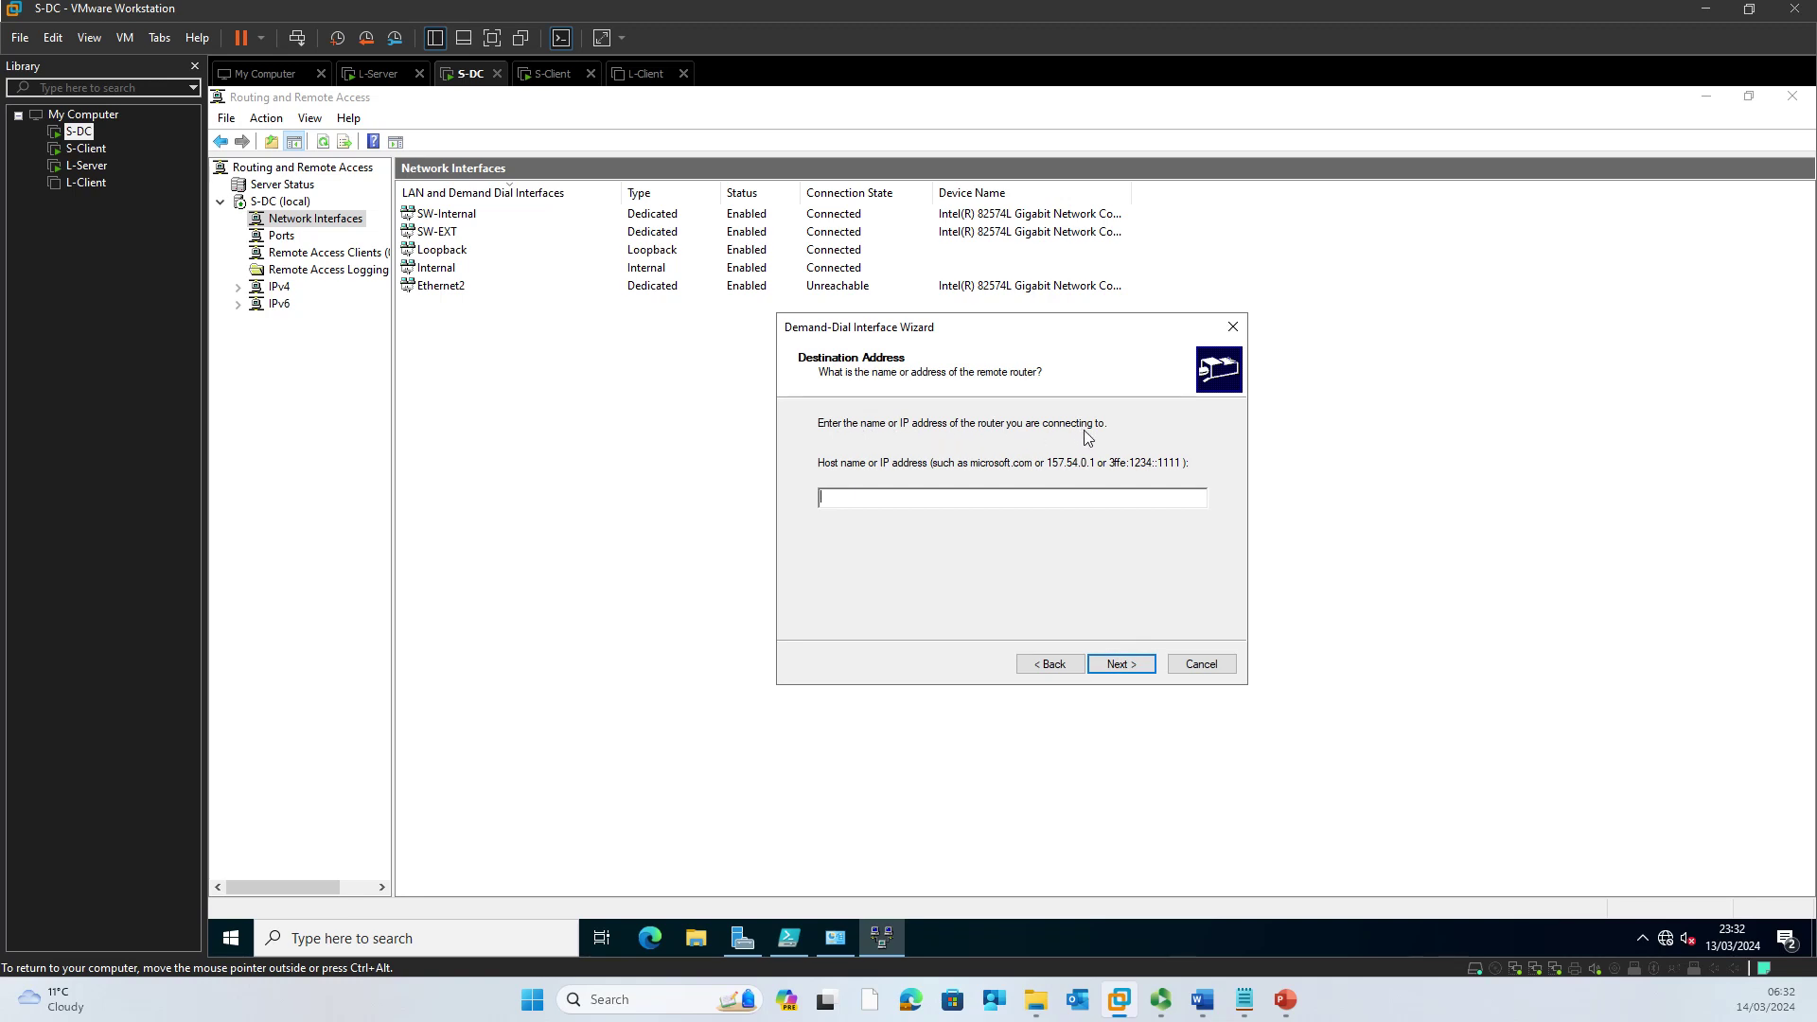
Step: Delete all the old black and red ink scribbles from the network diagram
click(1204, 1000)
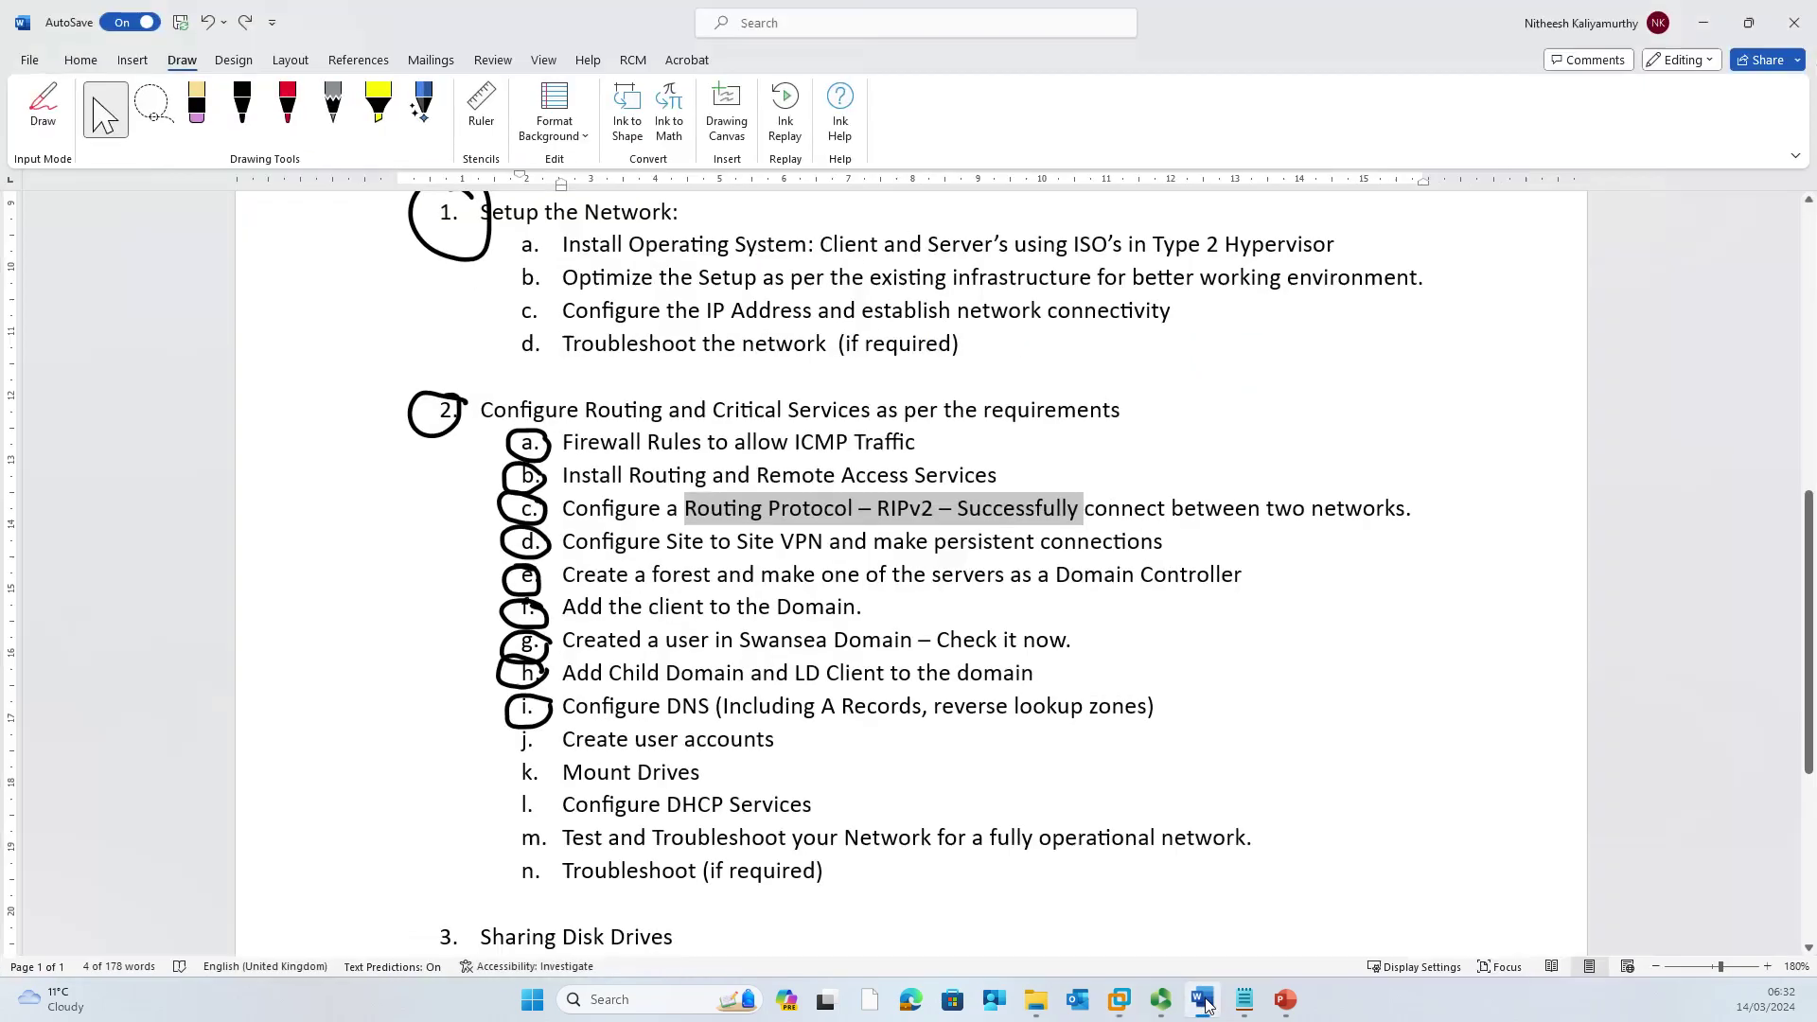
scroll(652, 558, up, 8)
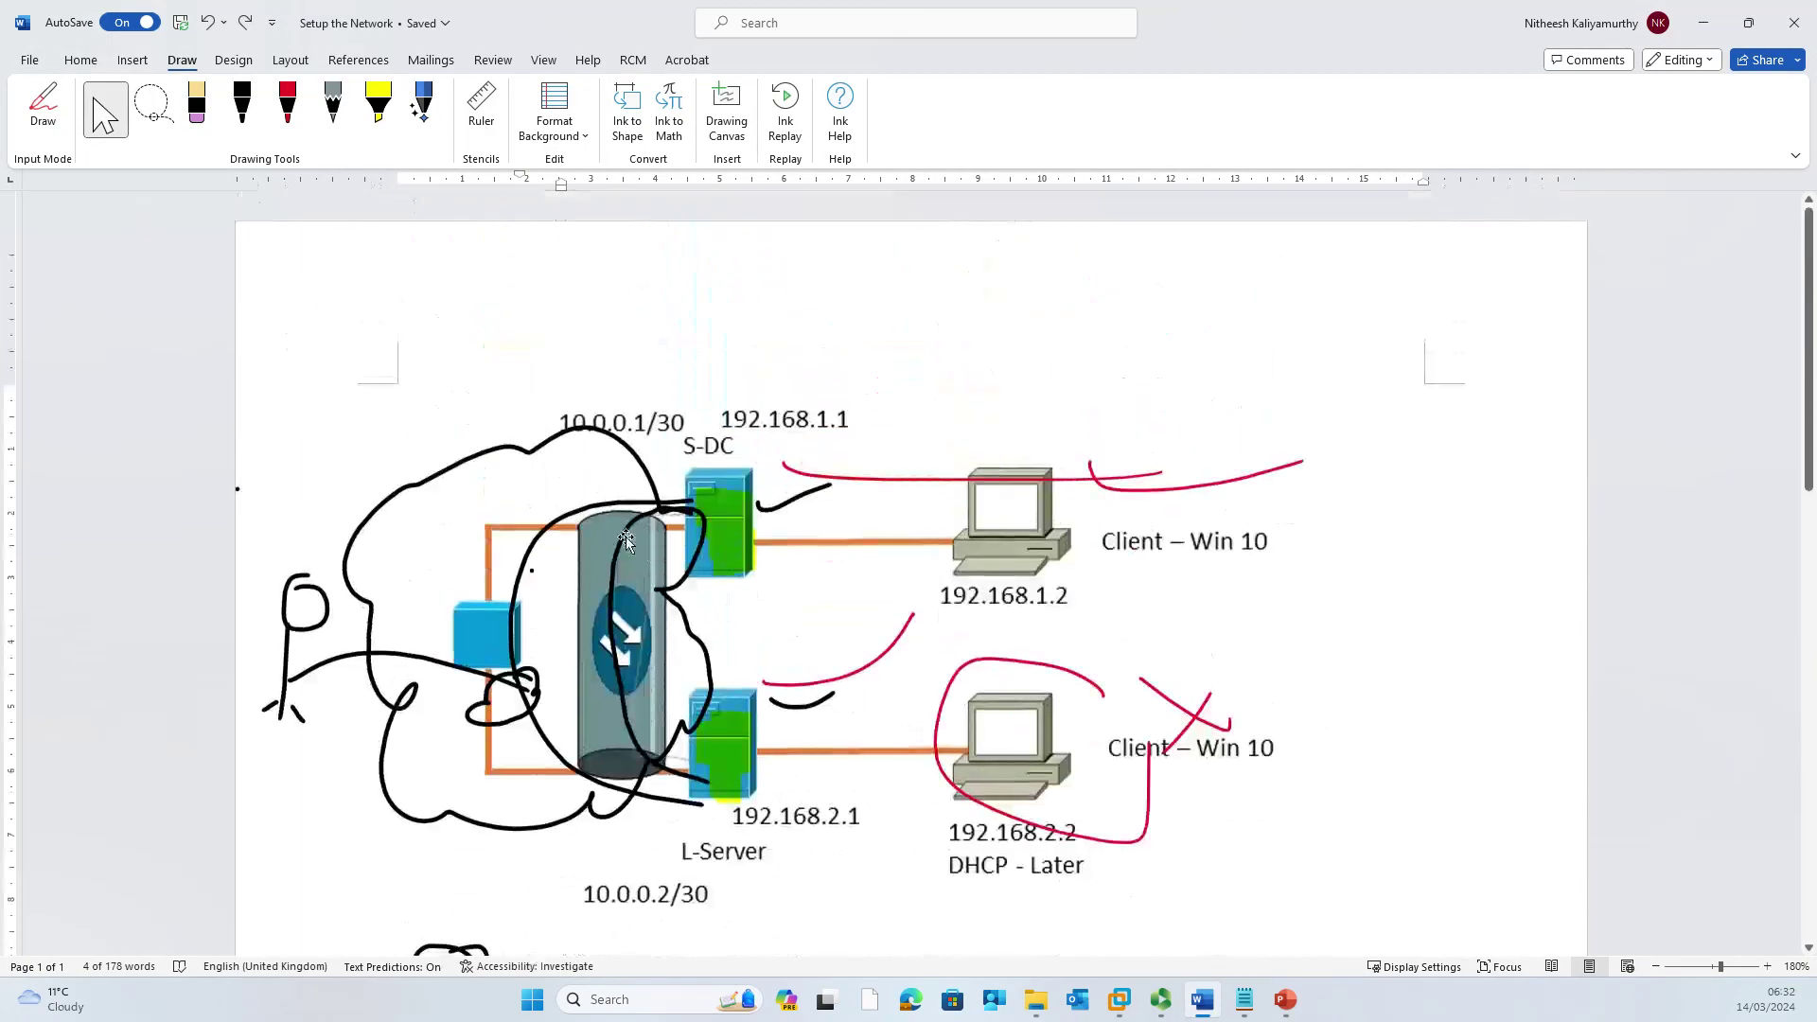
click(646, 515)
key(Delete)
click(631, 464)
key(Delete)
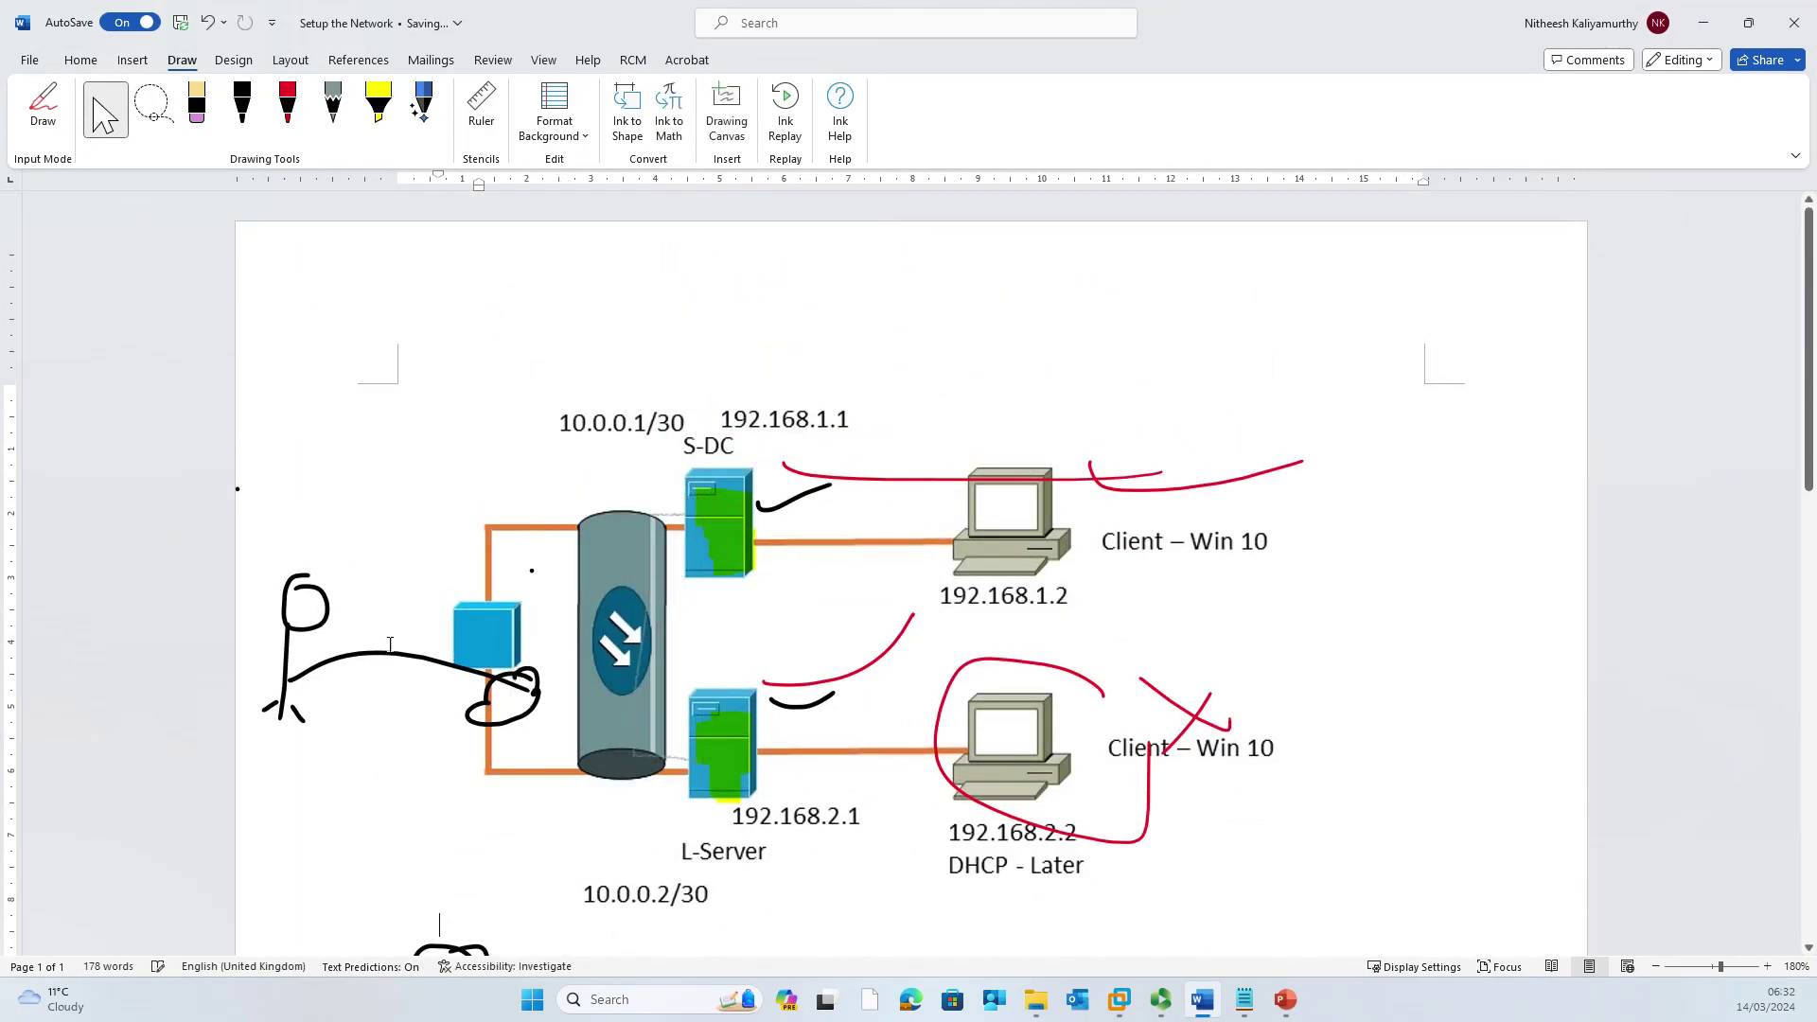
click(390, 655)
key(Delete)
click(307, 620)
key(Delete)
click(815, 476)
key(Delete)
click(807, 496)
key(Delete)
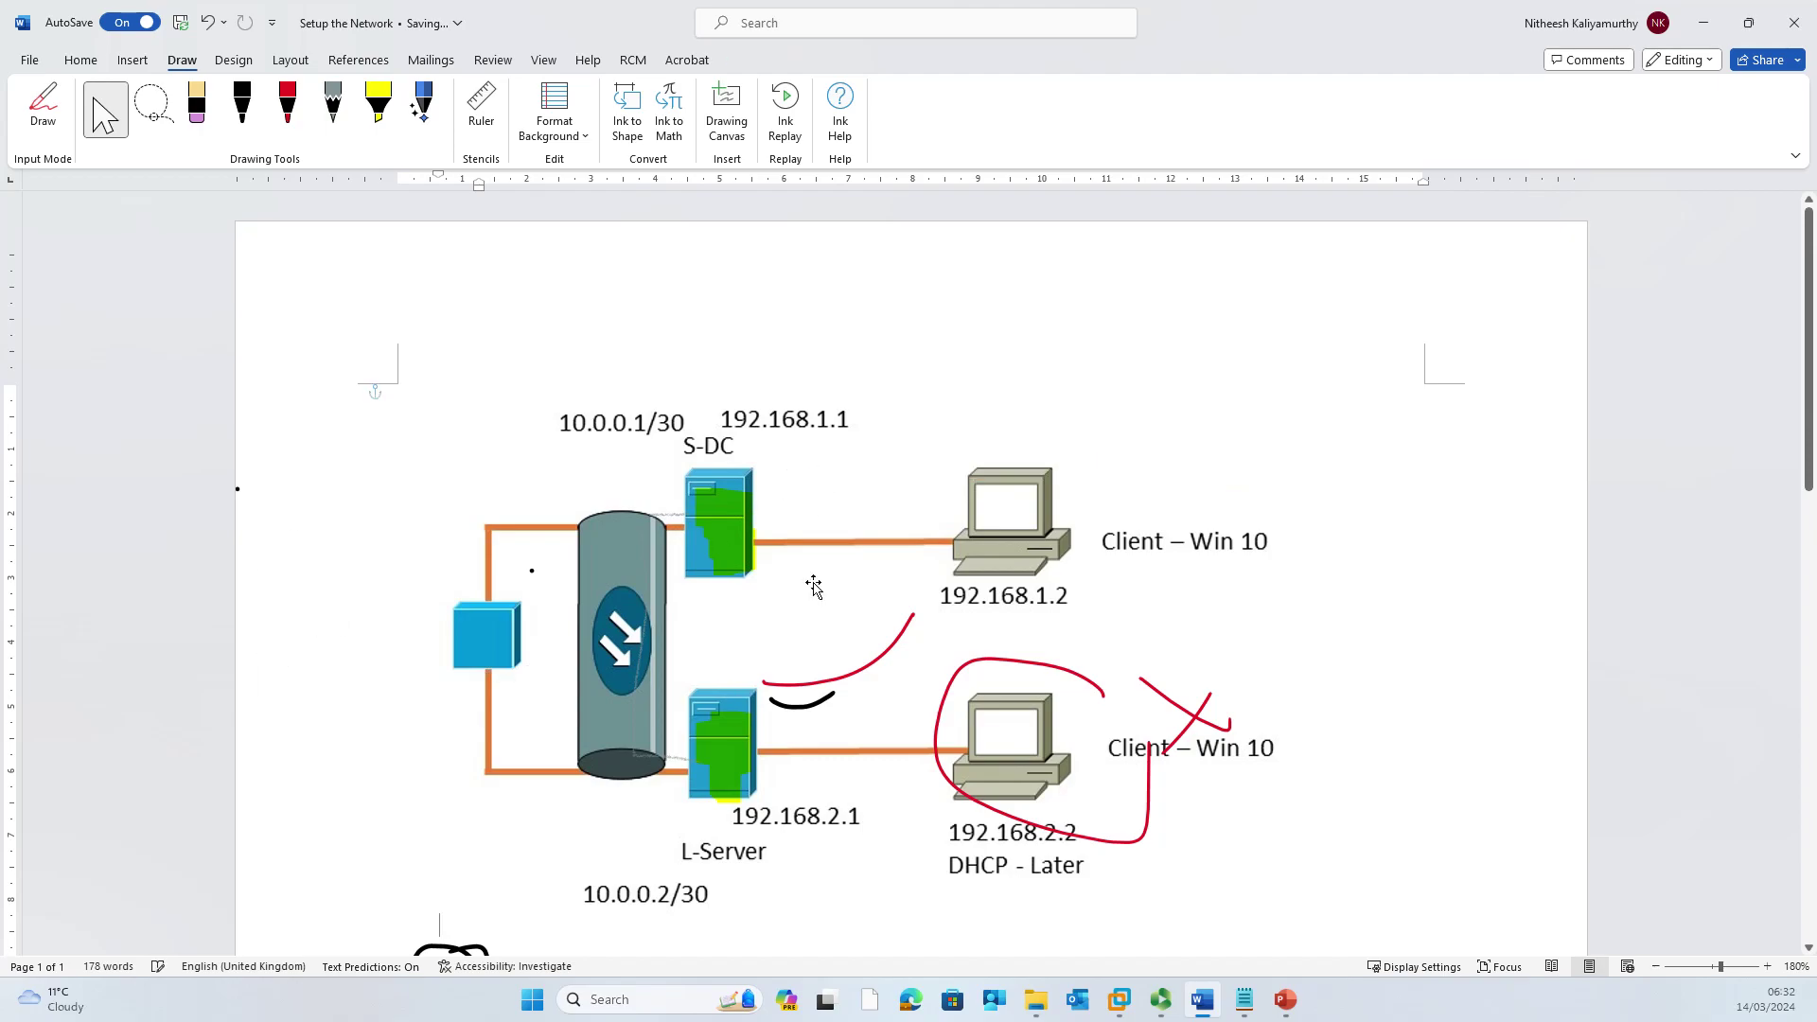
click(832, 675)
key(Delete)
click(819, 705)
key(Delete)
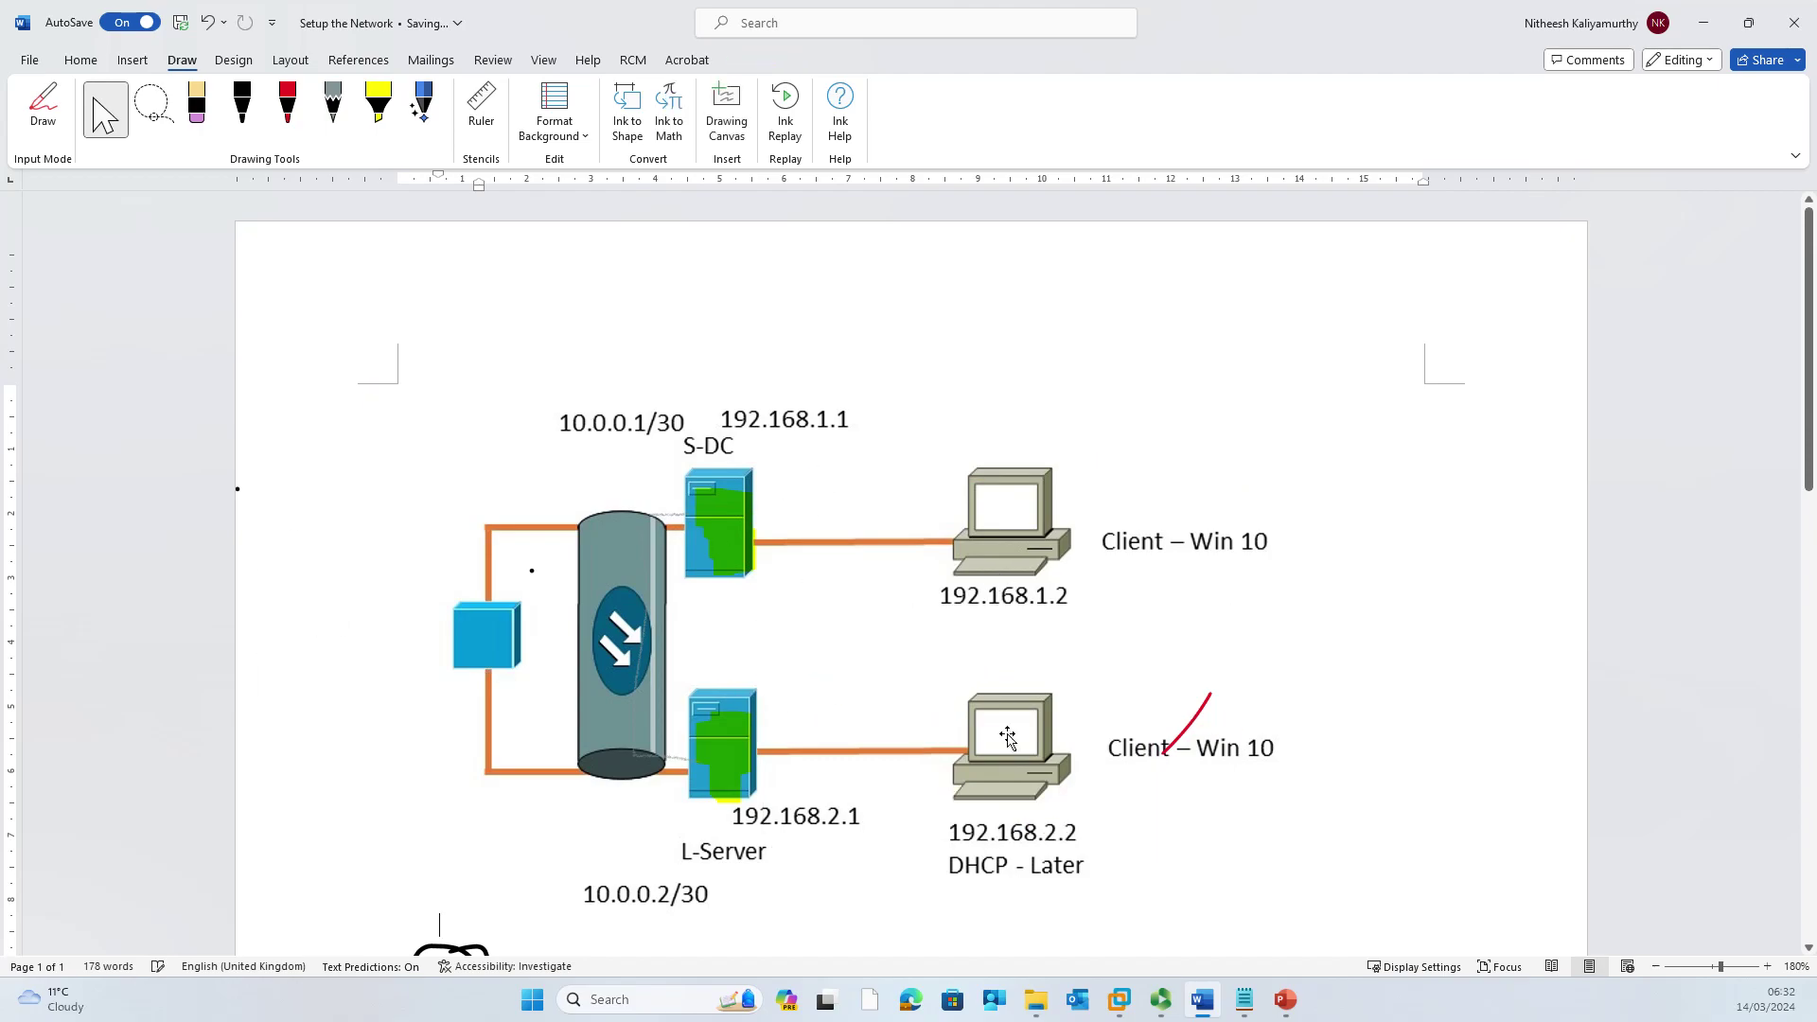
click(1179, 734)
key(Delete)
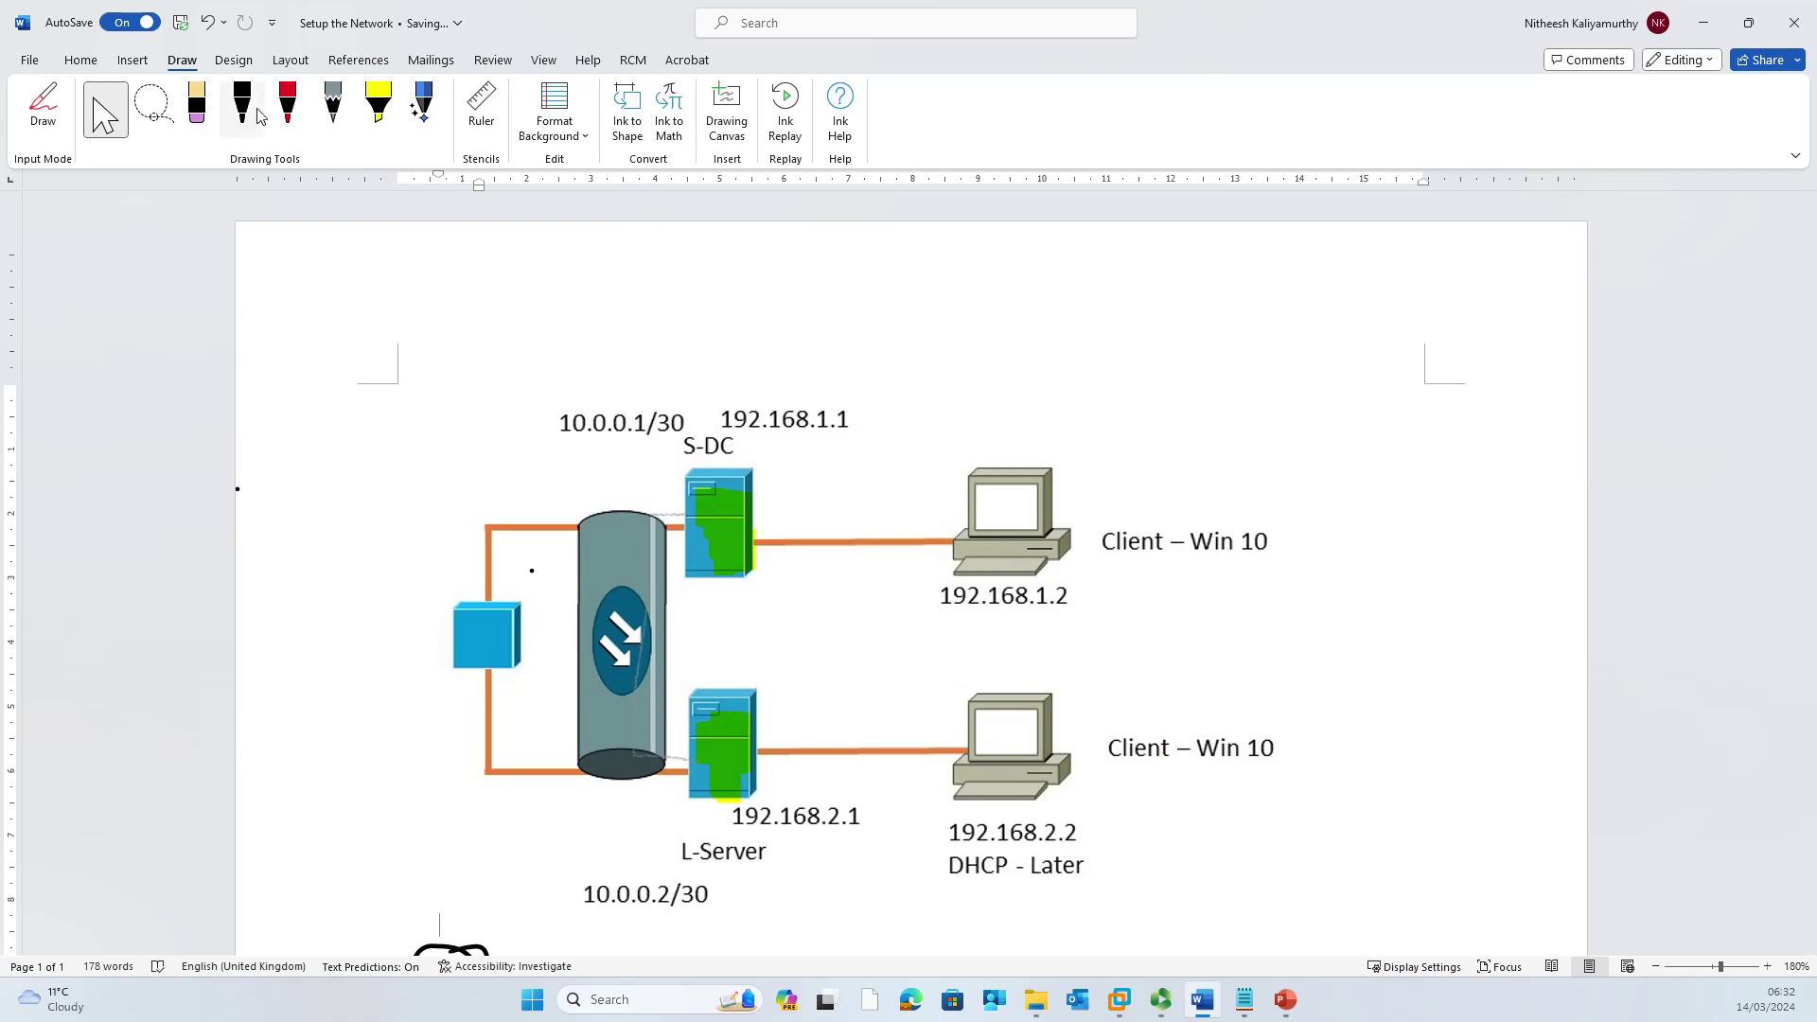
Step: With the black pen, draw an arrow at S-DC and handwrite '10.2' below the router
click(244, 106)
mouse_move(728, 368)
mouse_down()
mouse_move(729, 462)
mouse_move(740, 446)
mouse_up()
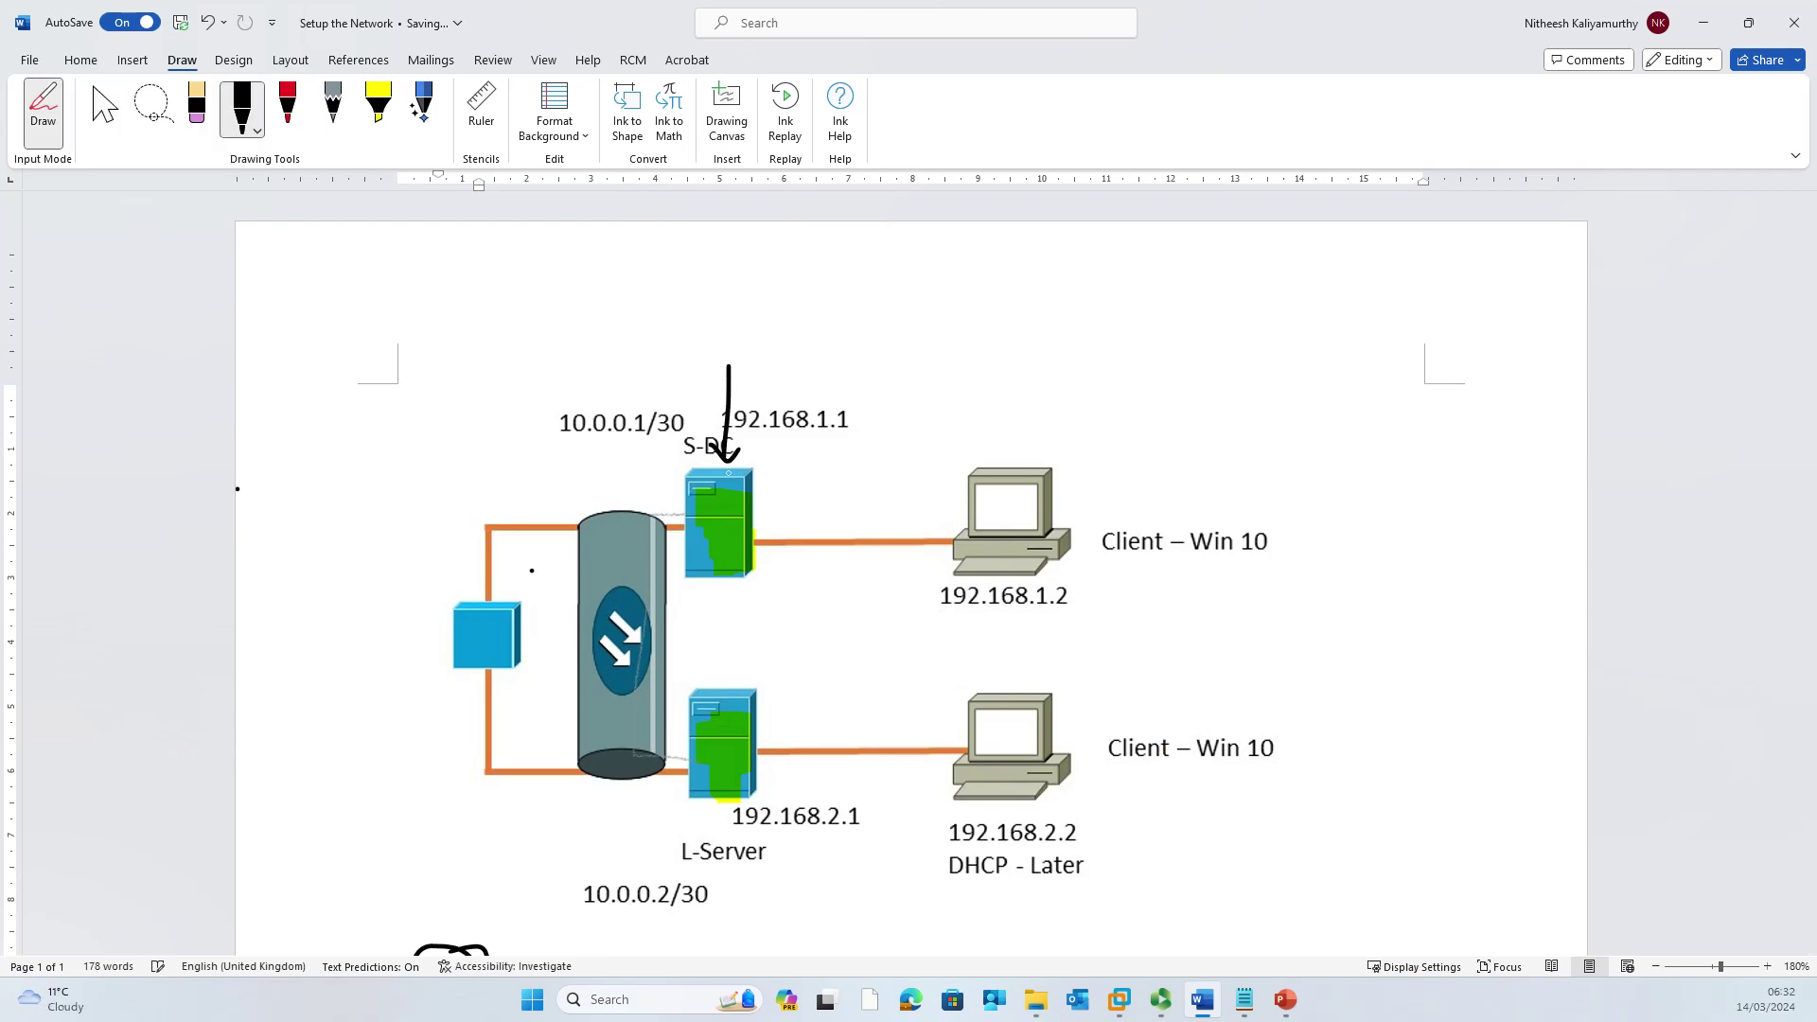
click(1218, 1014)
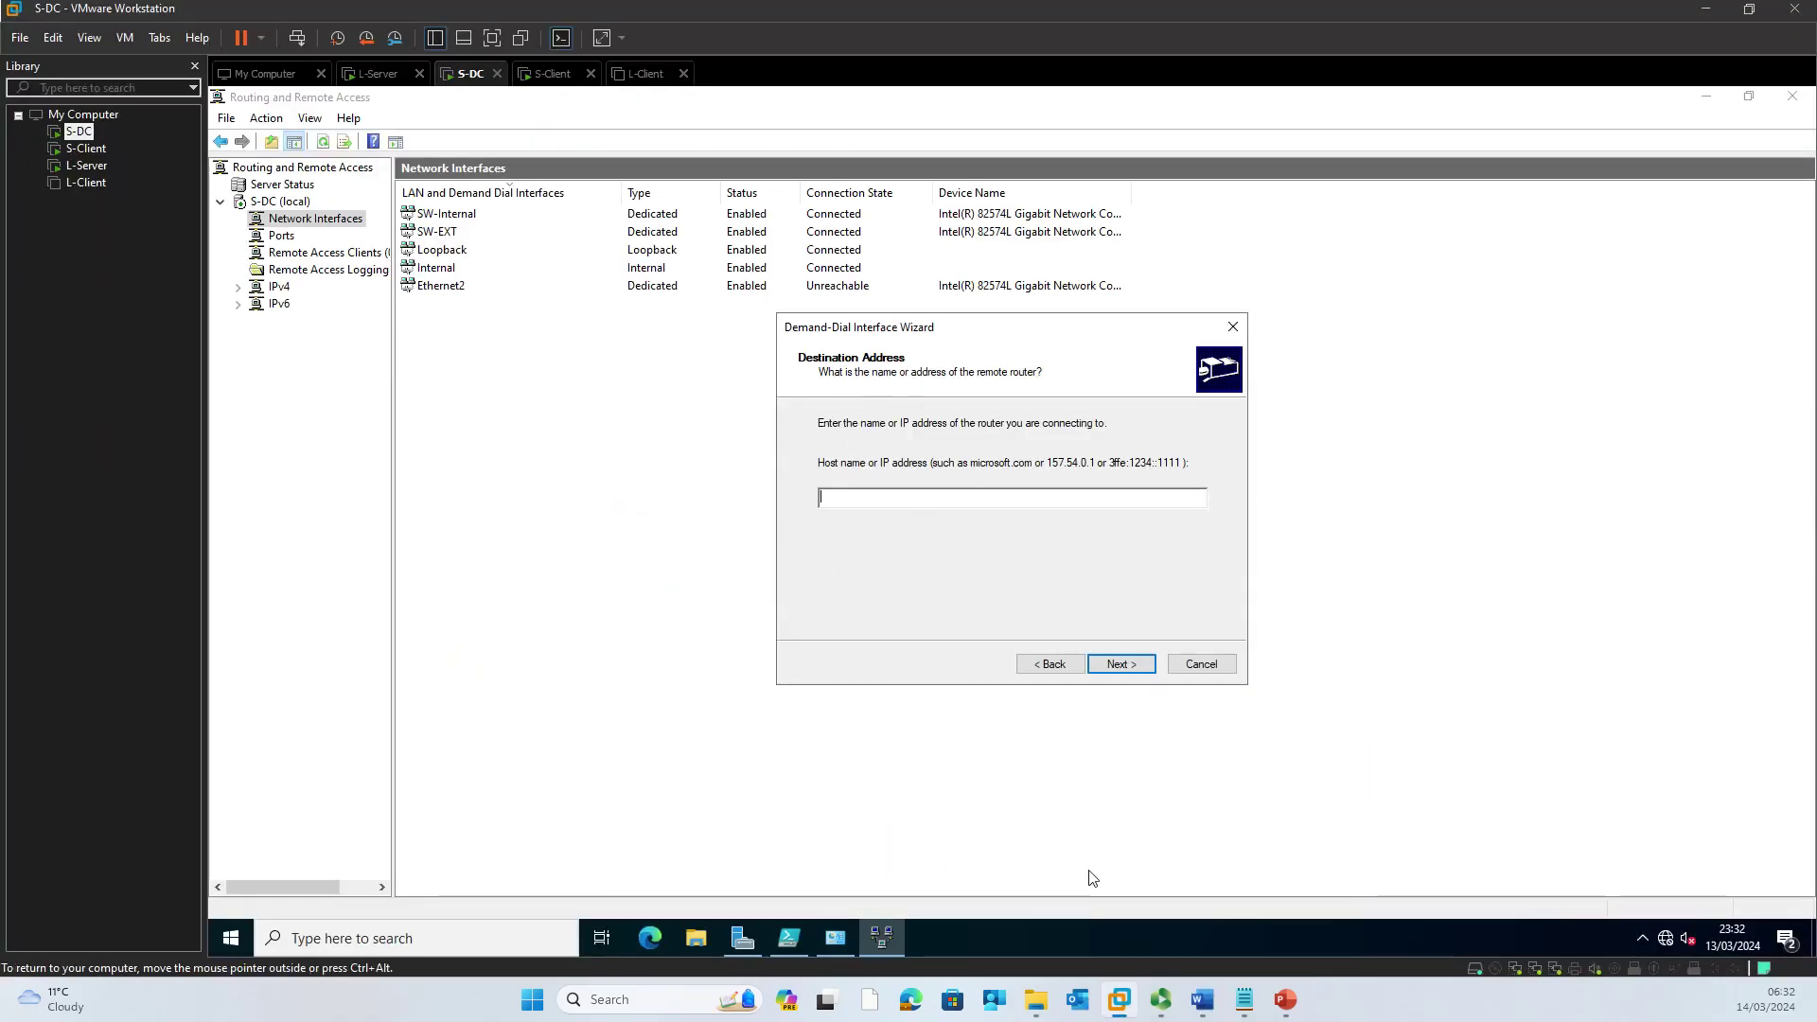
click(1201, 1000)
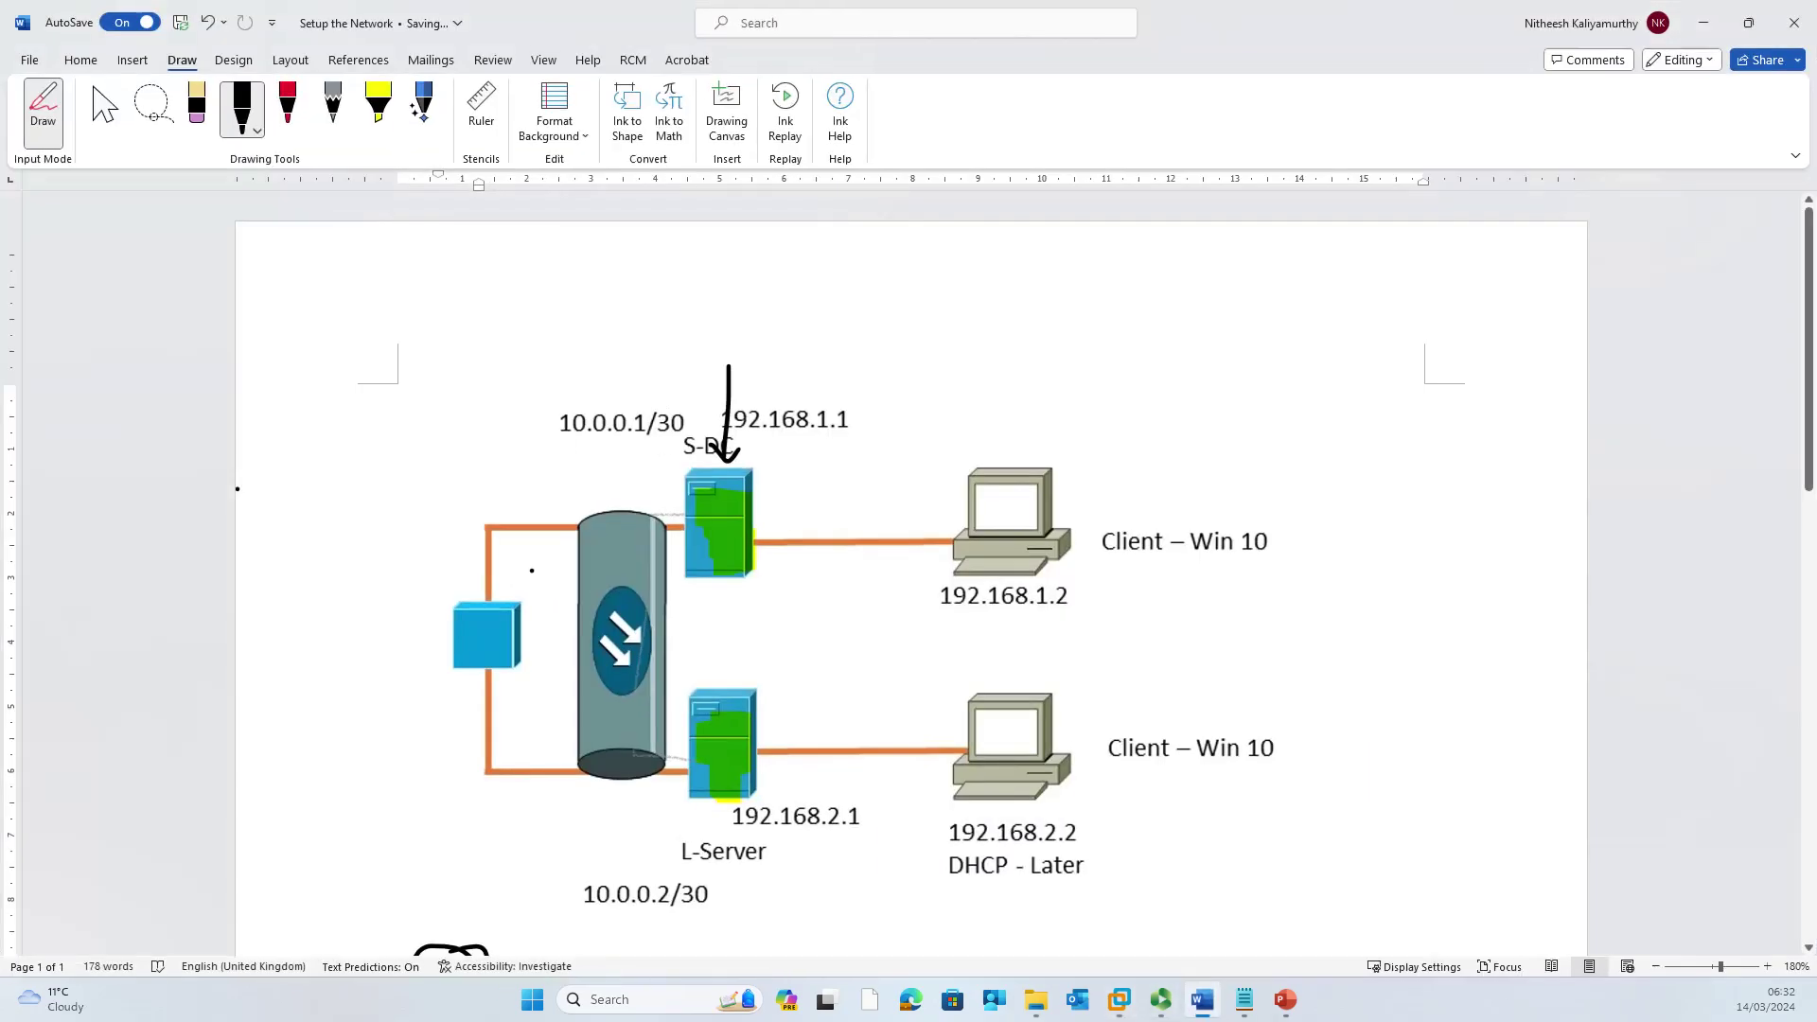
mouse_move(689, 755)
mouse_down()
mouse_move(653, 759)
mouse_move(678, 789)
mouse_move(695, 763)
mouse_up()
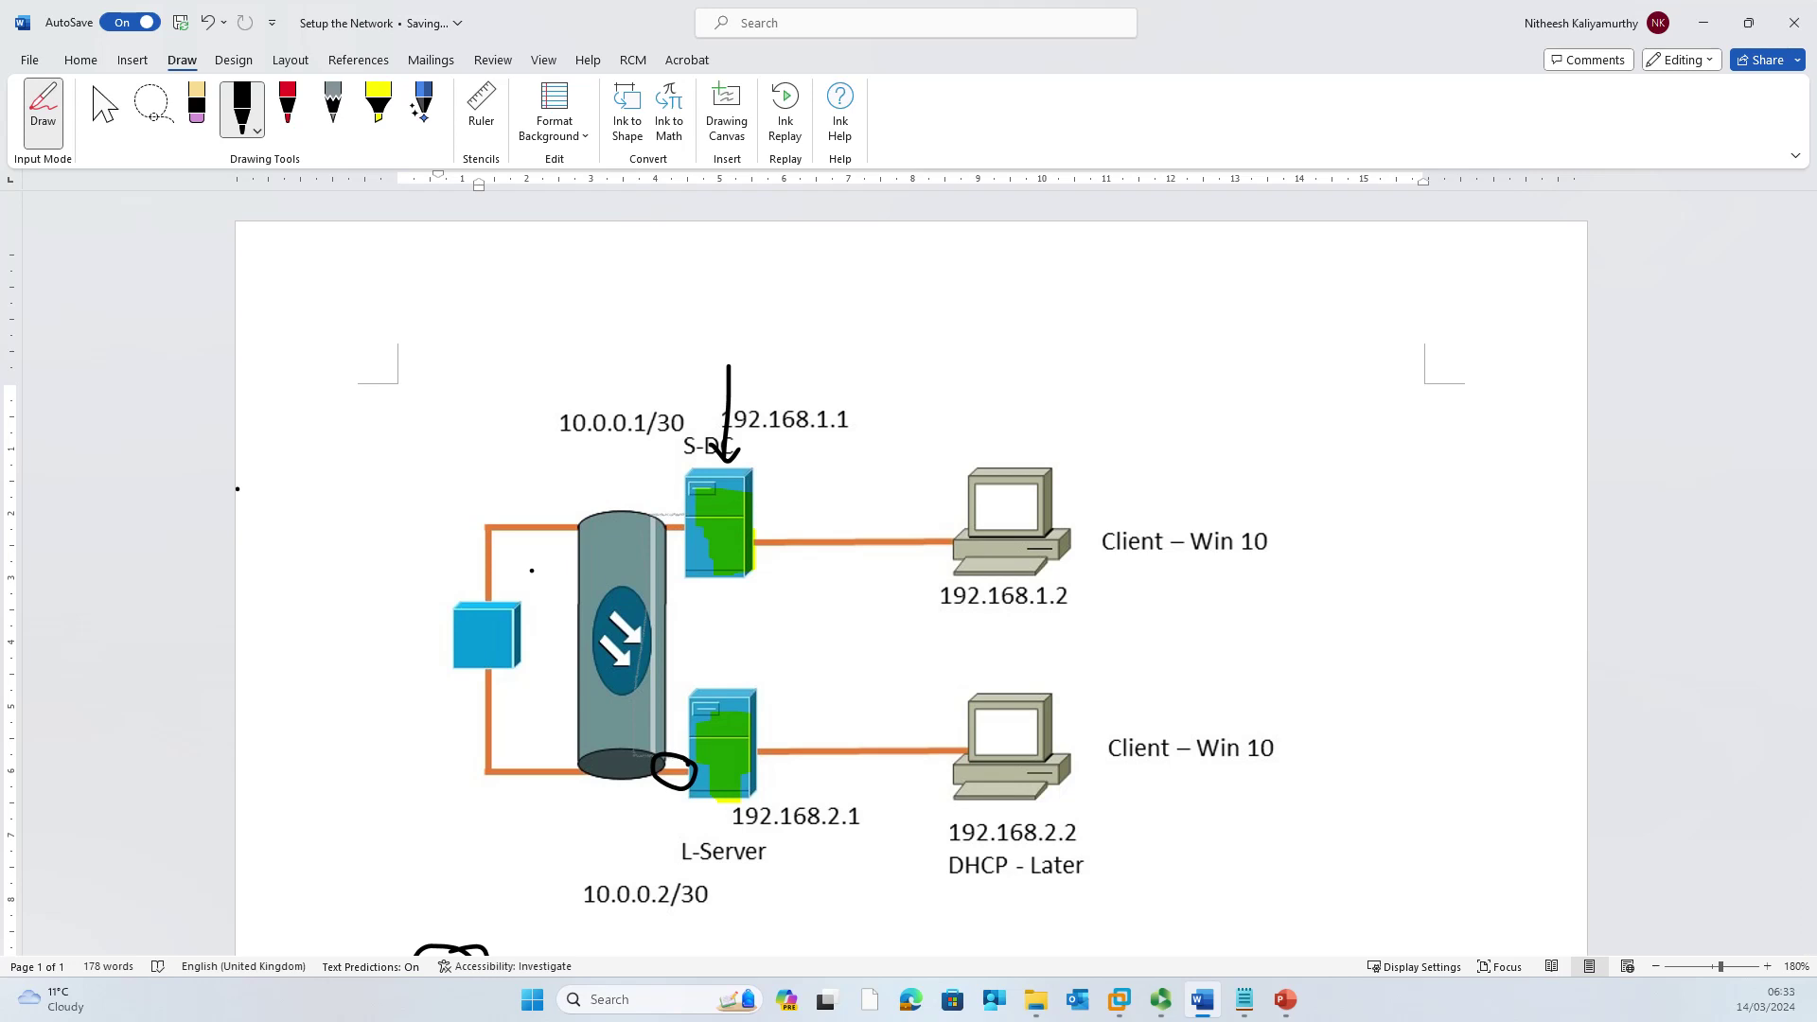
mouse_move(611, 812)
mouse_down()
mouse_move(596, 825)
mouse_move(680, 832)
mouse_up()
click(632, 826)
click(105, 109)
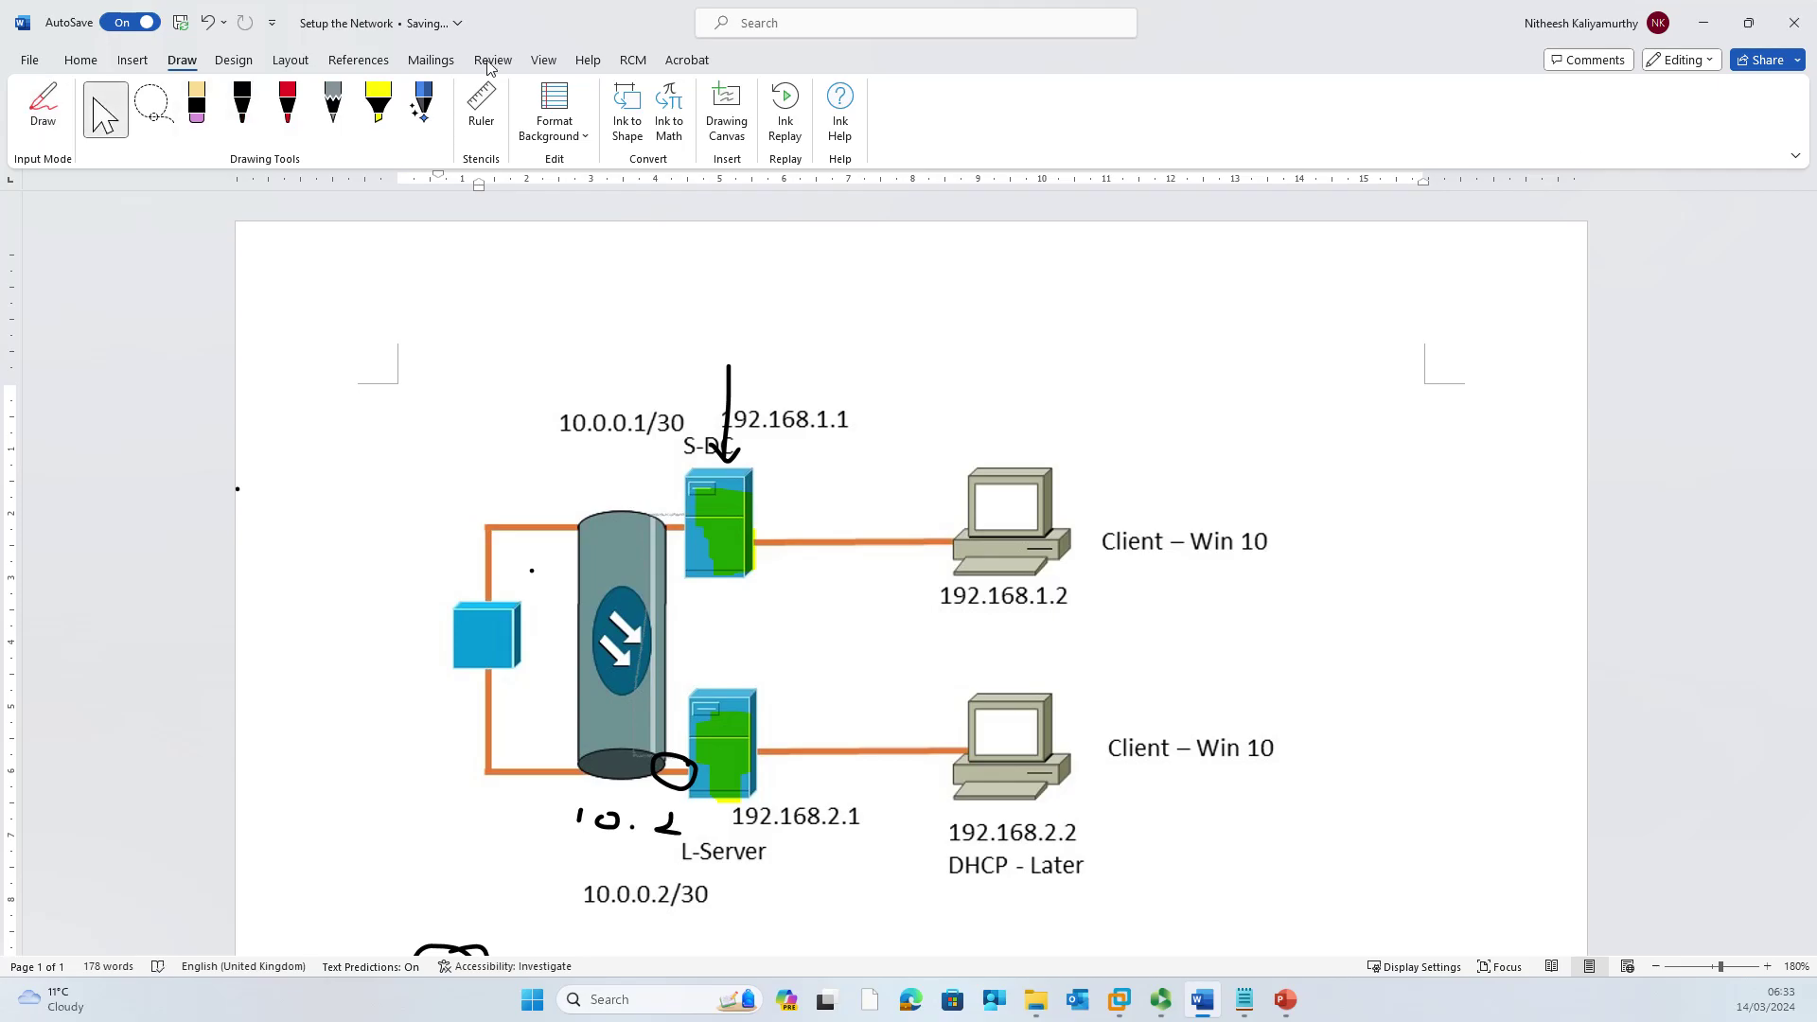
Step: Enter remote router address 10.0.0.2, allow a dial-in user account, and begin adding a static route
click(1700, 29)
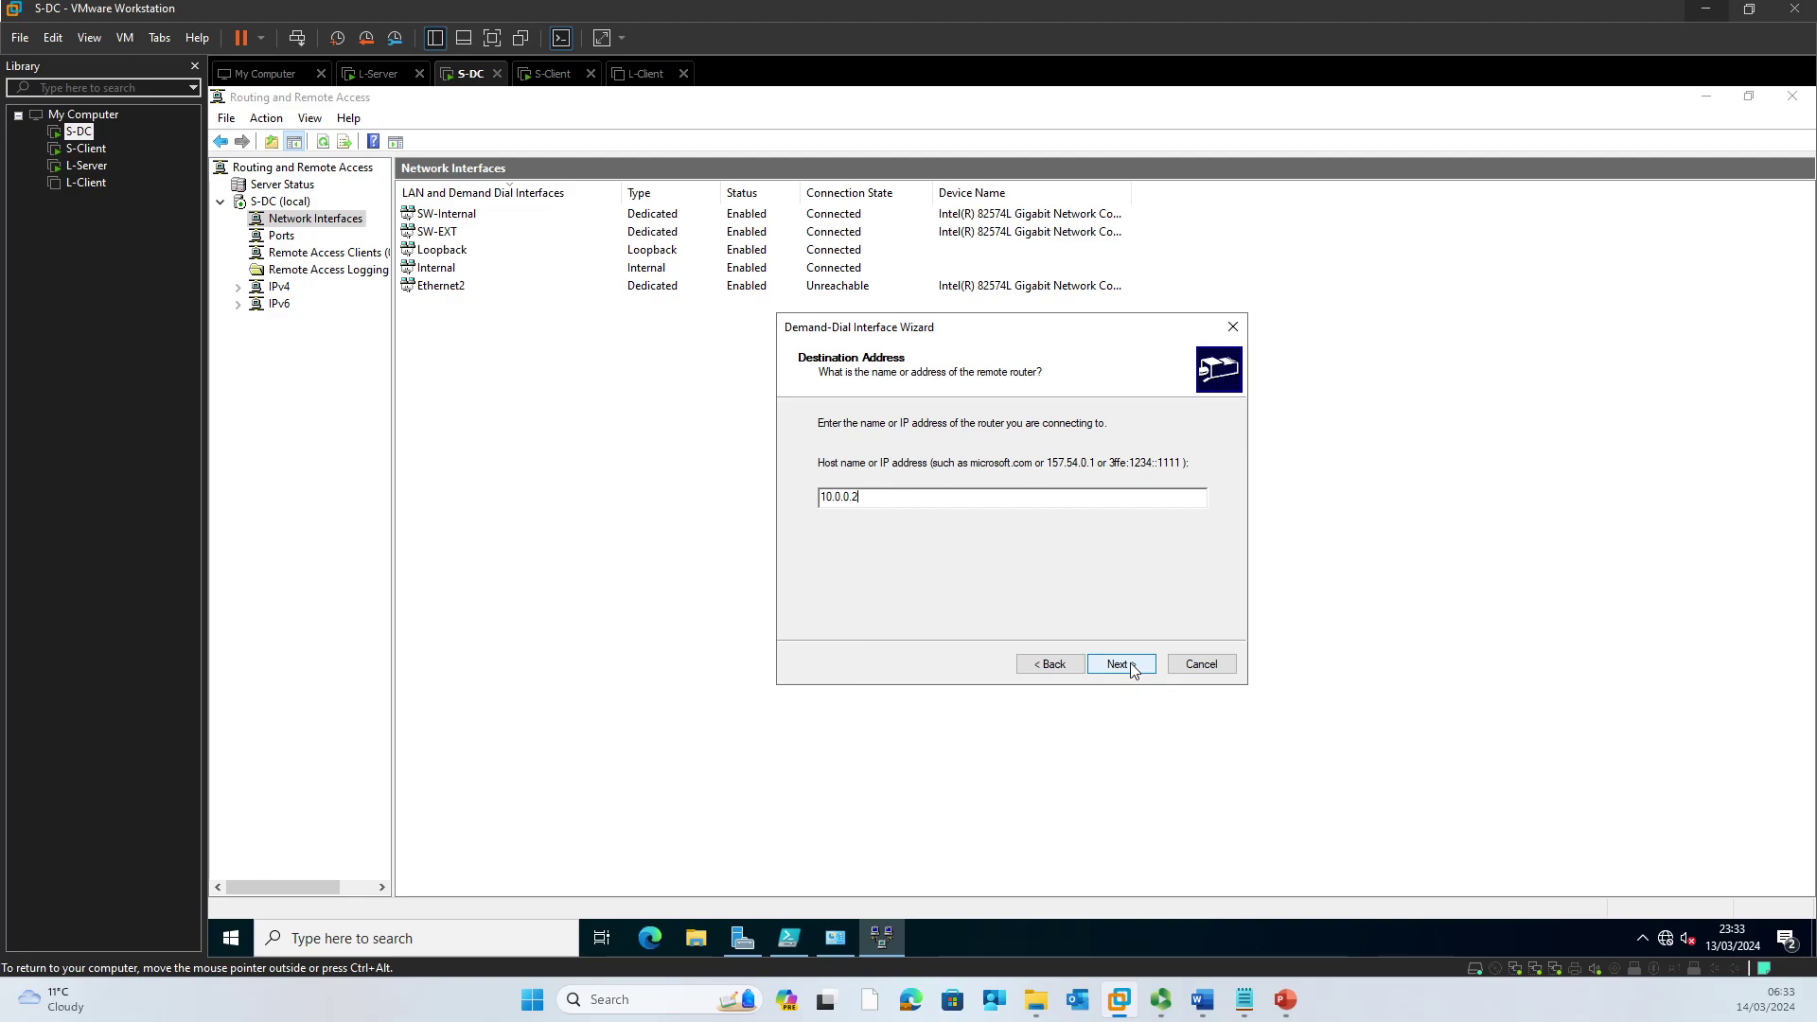
click(1132, 669)
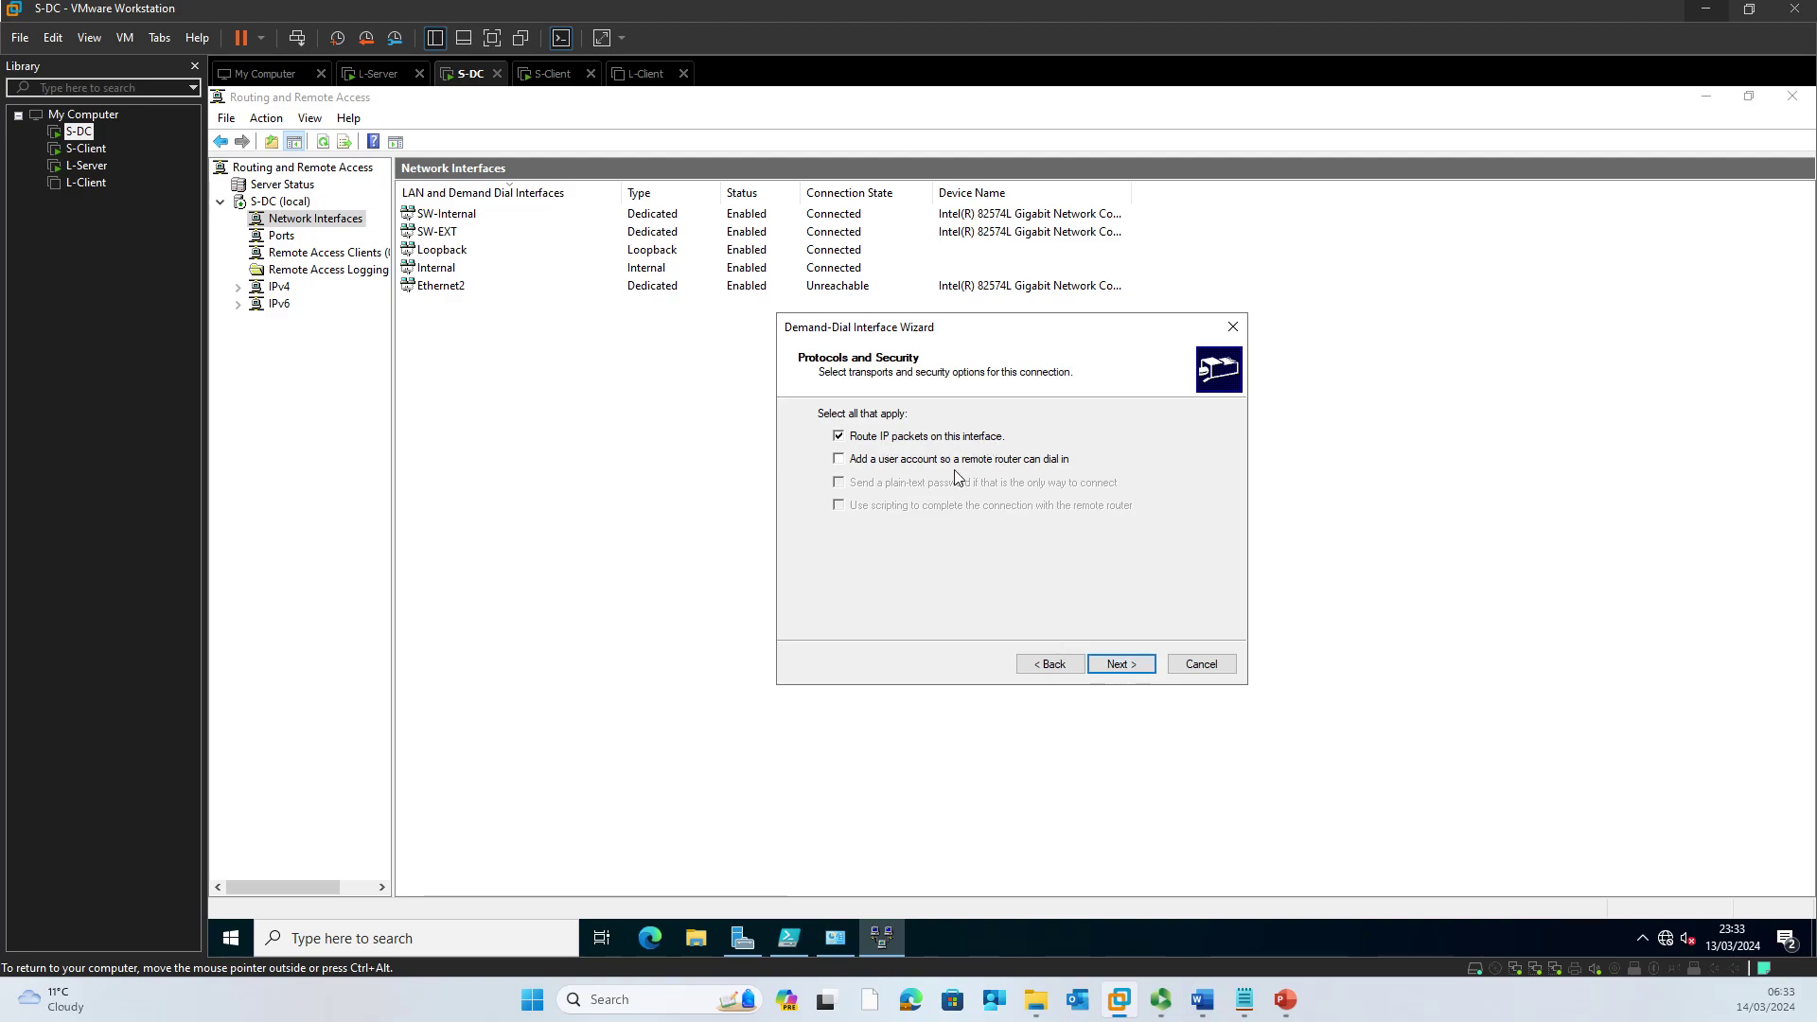
click(942, 462)
click(1121, 664)
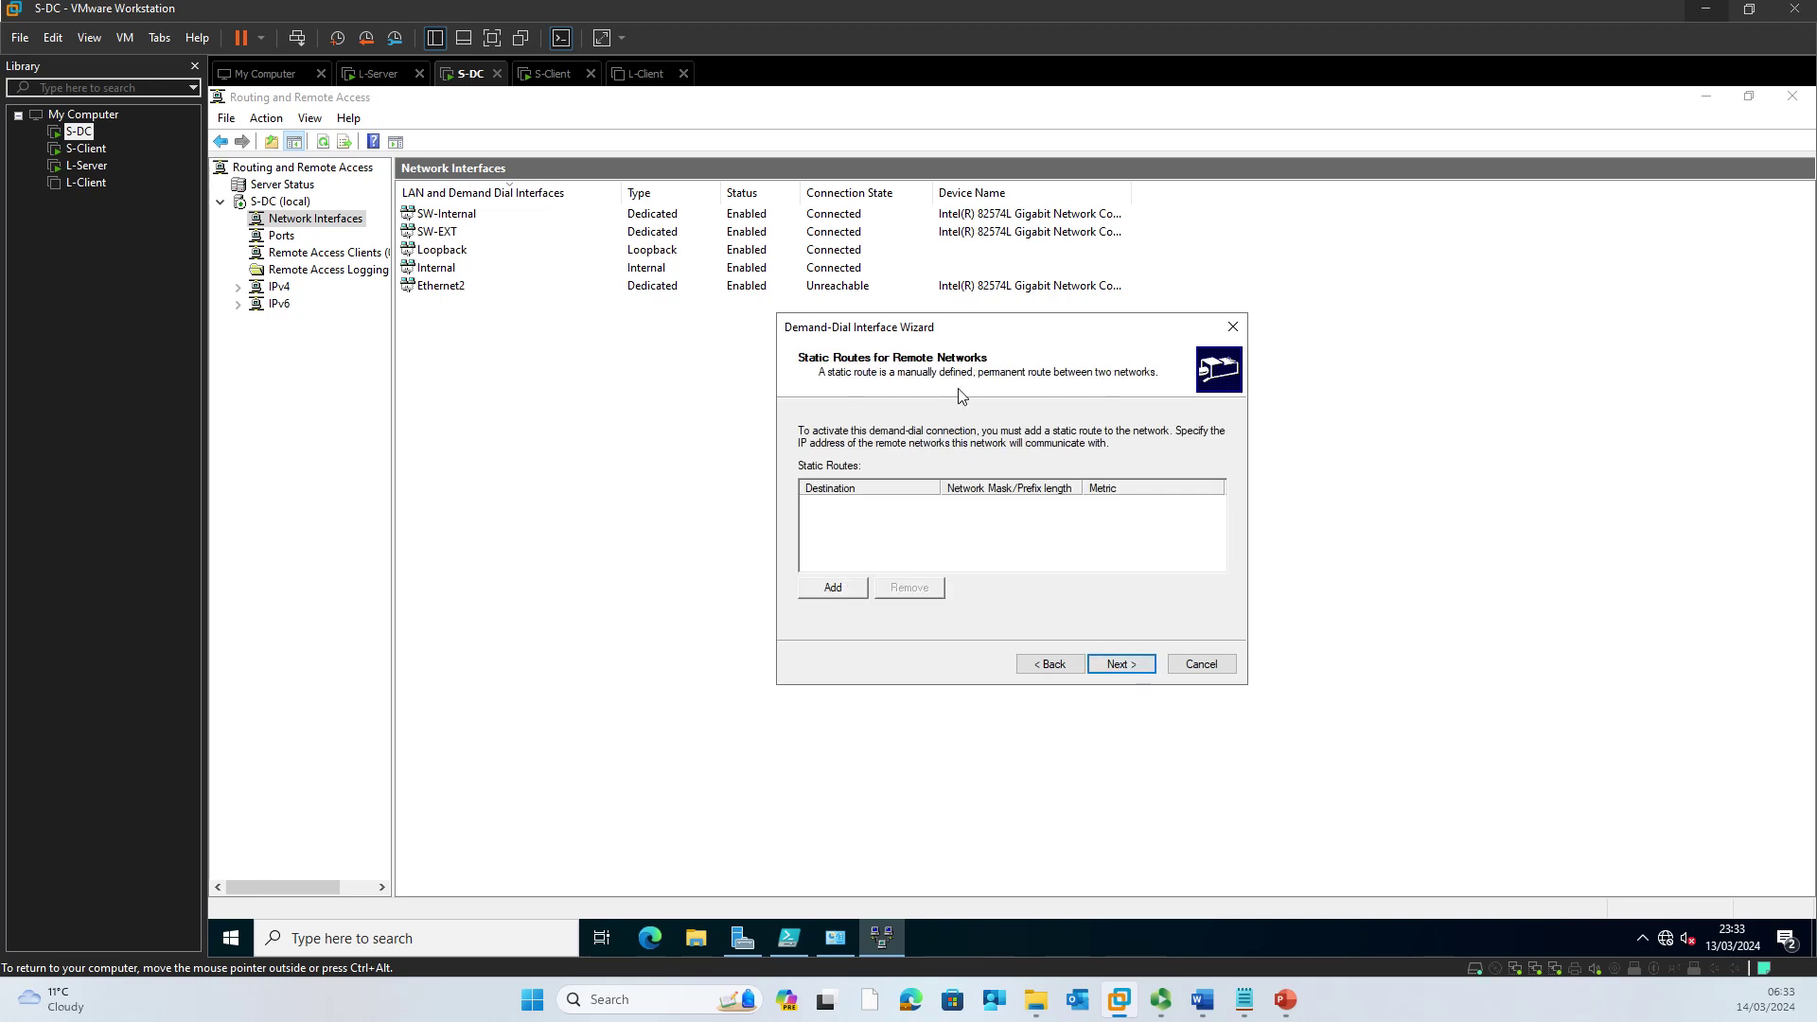
click(833, 587)
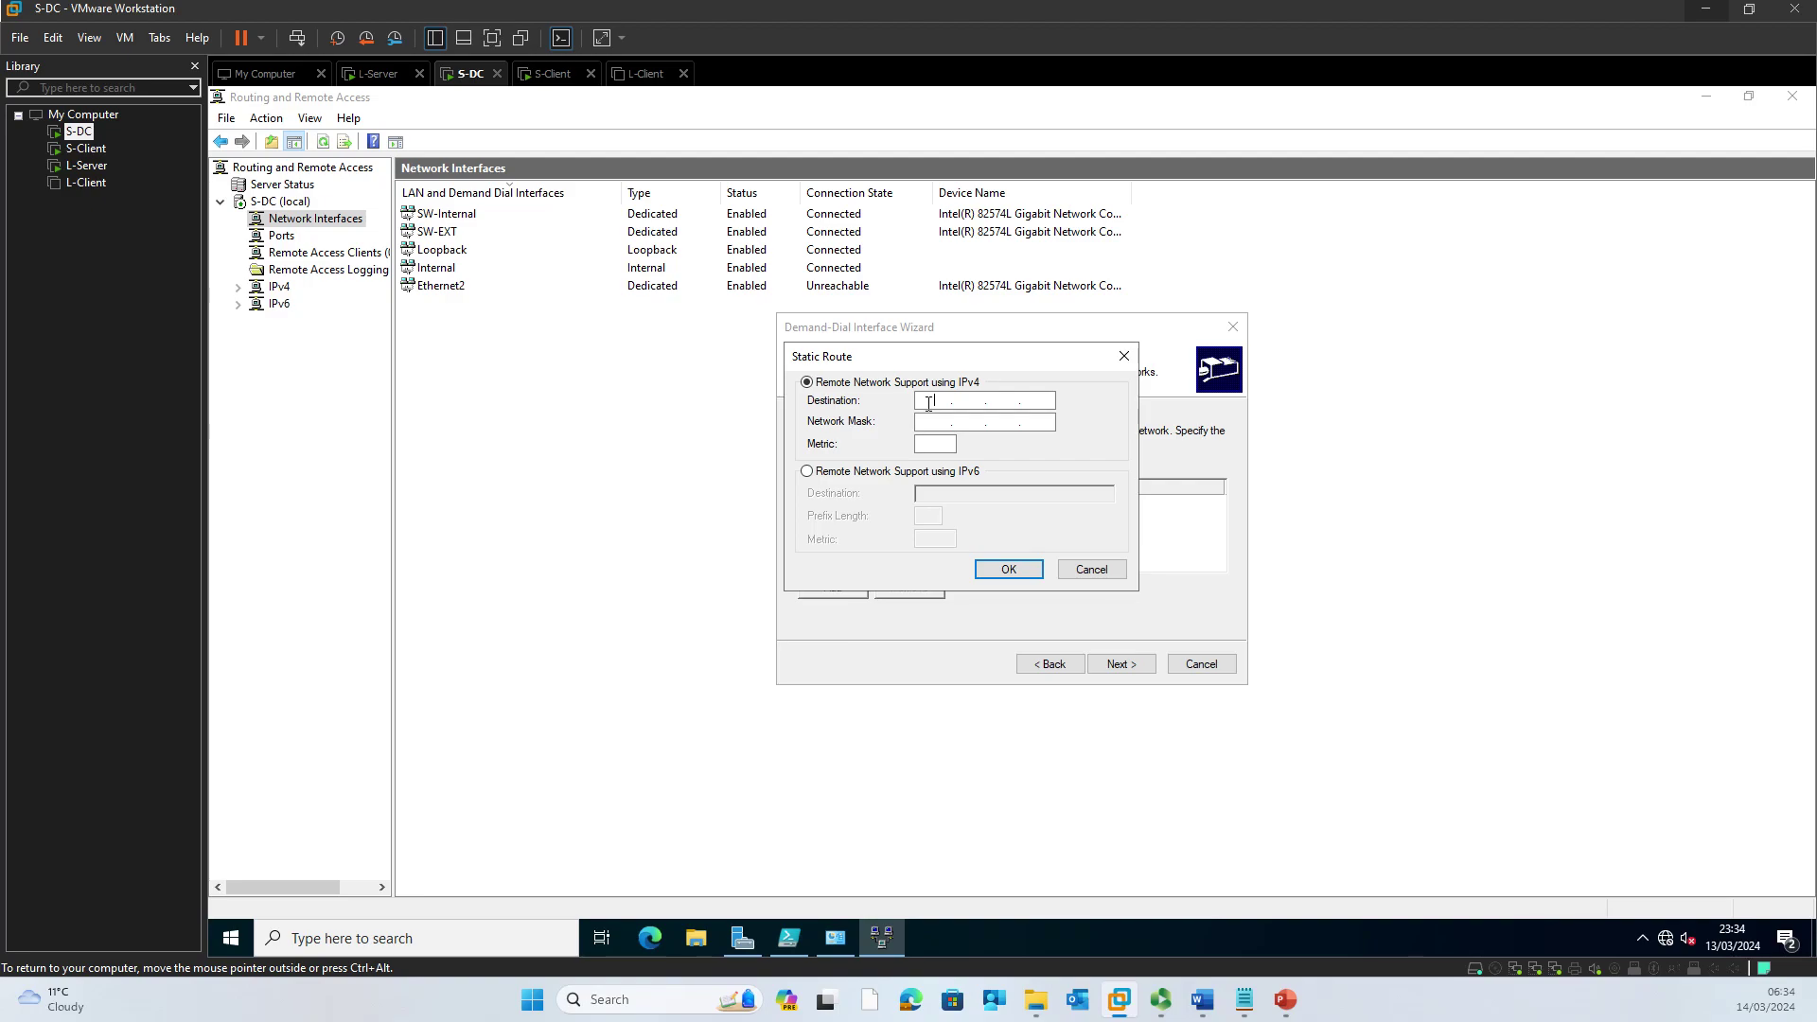
Step: Enter destination 192.168.2.0 with network mask 255.255.255.0, then bring the Word diagram forward
text(192.168.)
key(Tab)
text(255 . 255 . 255 . 0)
click(1201, 999)
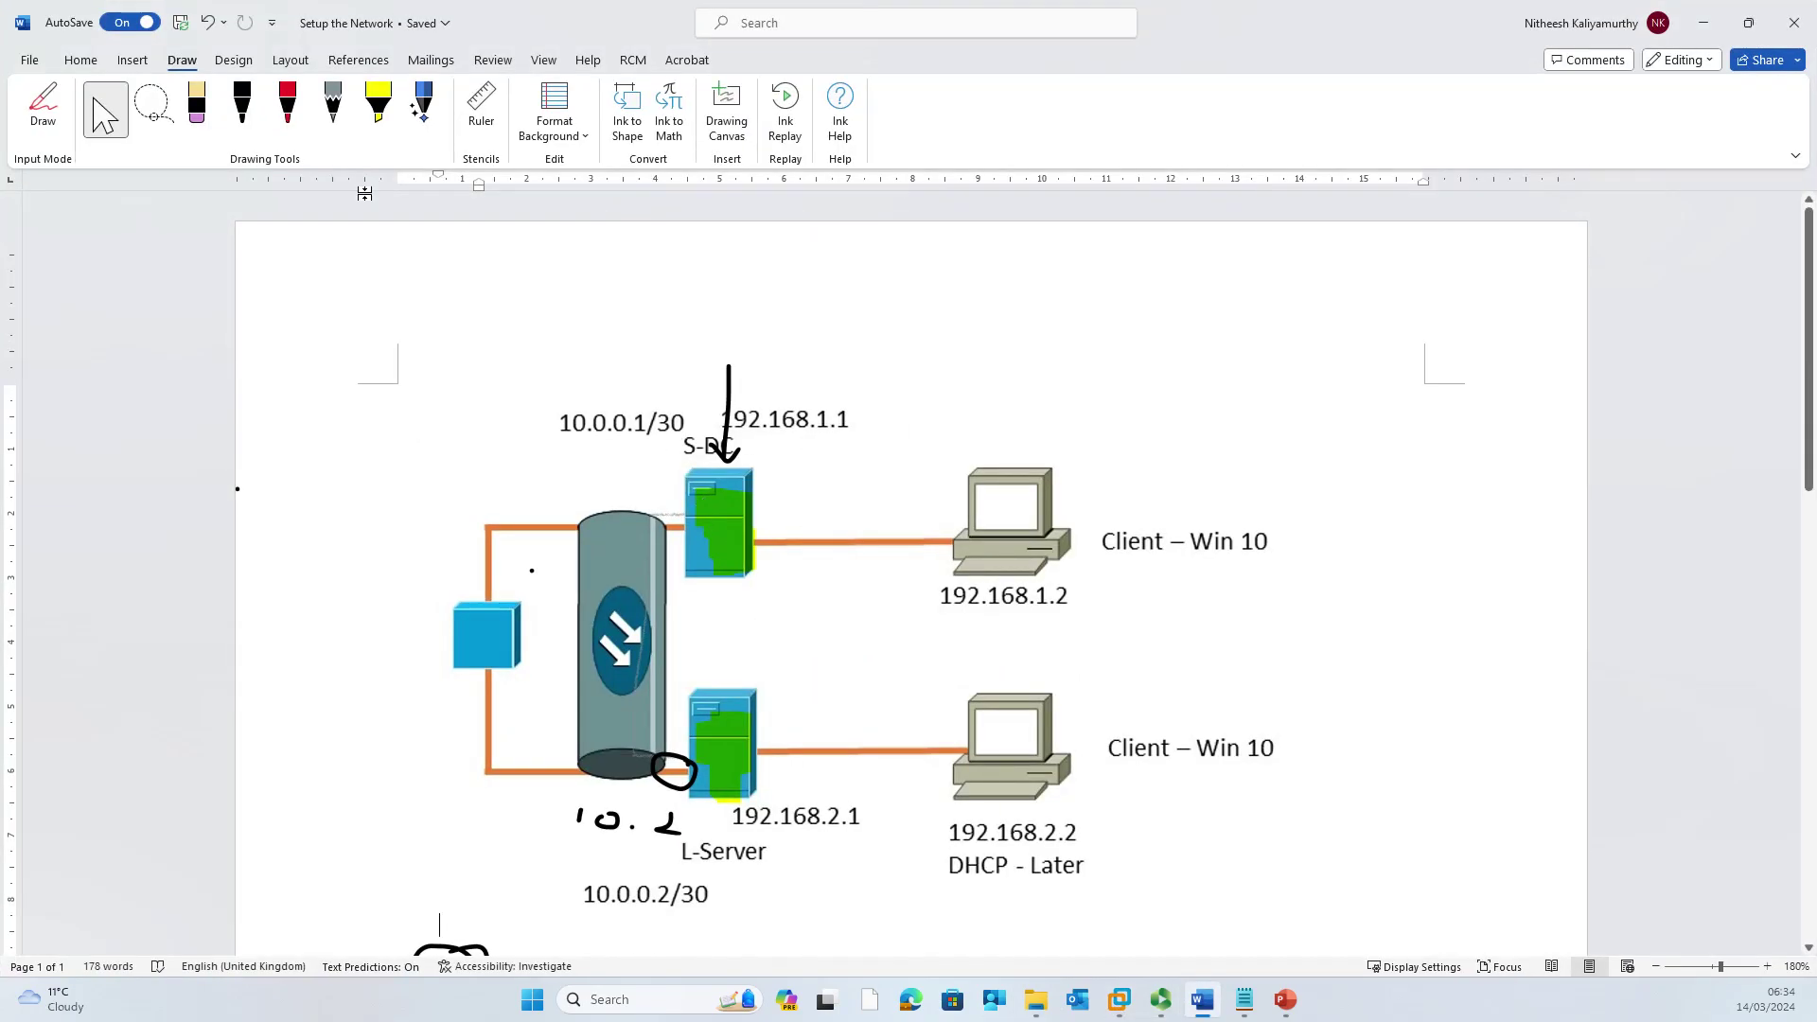
Step: In red ink, circle the lower client and trace a path from S-DC through the router to L-Server
click(287, 104)
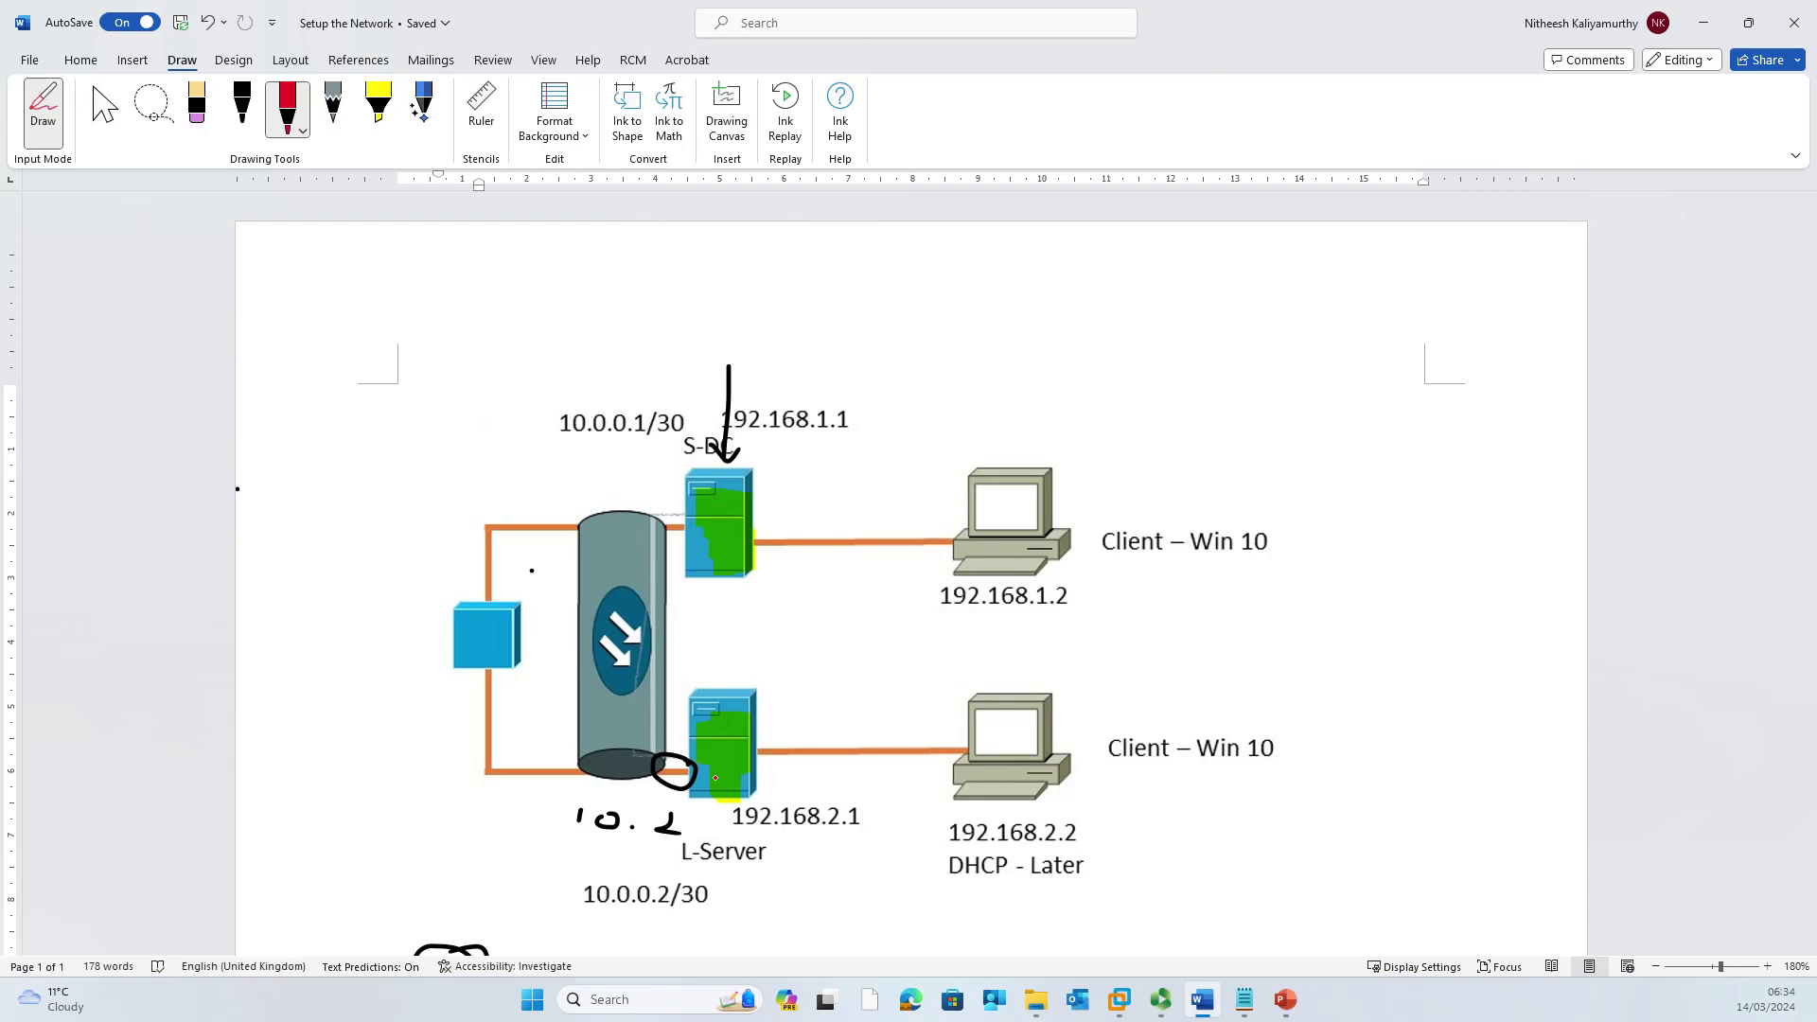
mouse_move(732, 788)
mouse_down()
mouse_move(899, 882)
mouse_move(1143, 702)
mouse_move(803, 714)
mouse_move(731, 797)
mouse_up()
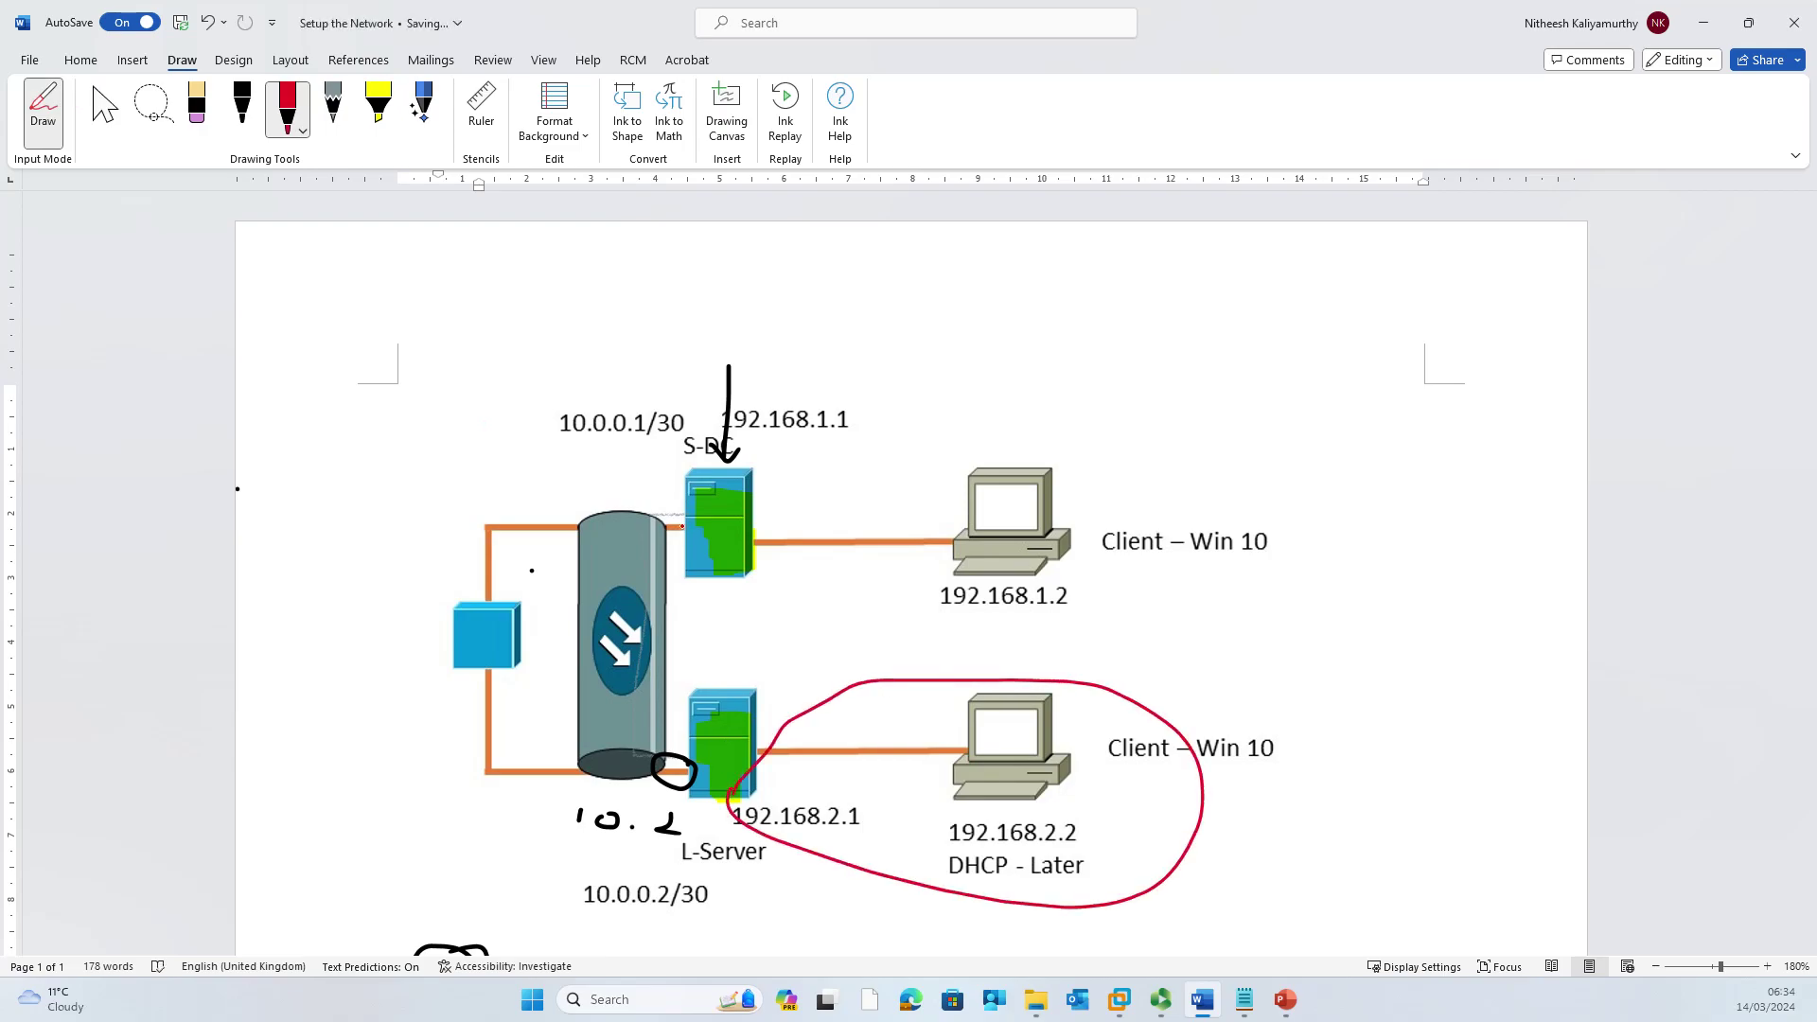
mouse_move(679, 525)
mouse_down()
mouse_move(526, 511)
mouse_move(431, 688)
mouse_move(464, 712)
mouse_up()
key(ctrl+z)
mouse_move(682, 533)
mouse_down()
mouse_move(651, 522)
mouse_move(608, 657)
mouse_move(618, 749)
mouse_move(685, 773)
mouse_up()
Step: Enter the route metric, add the 192.168.2.0/255.255.255.0 route, and continue to Dial-In Credentials
click(1702, 23)
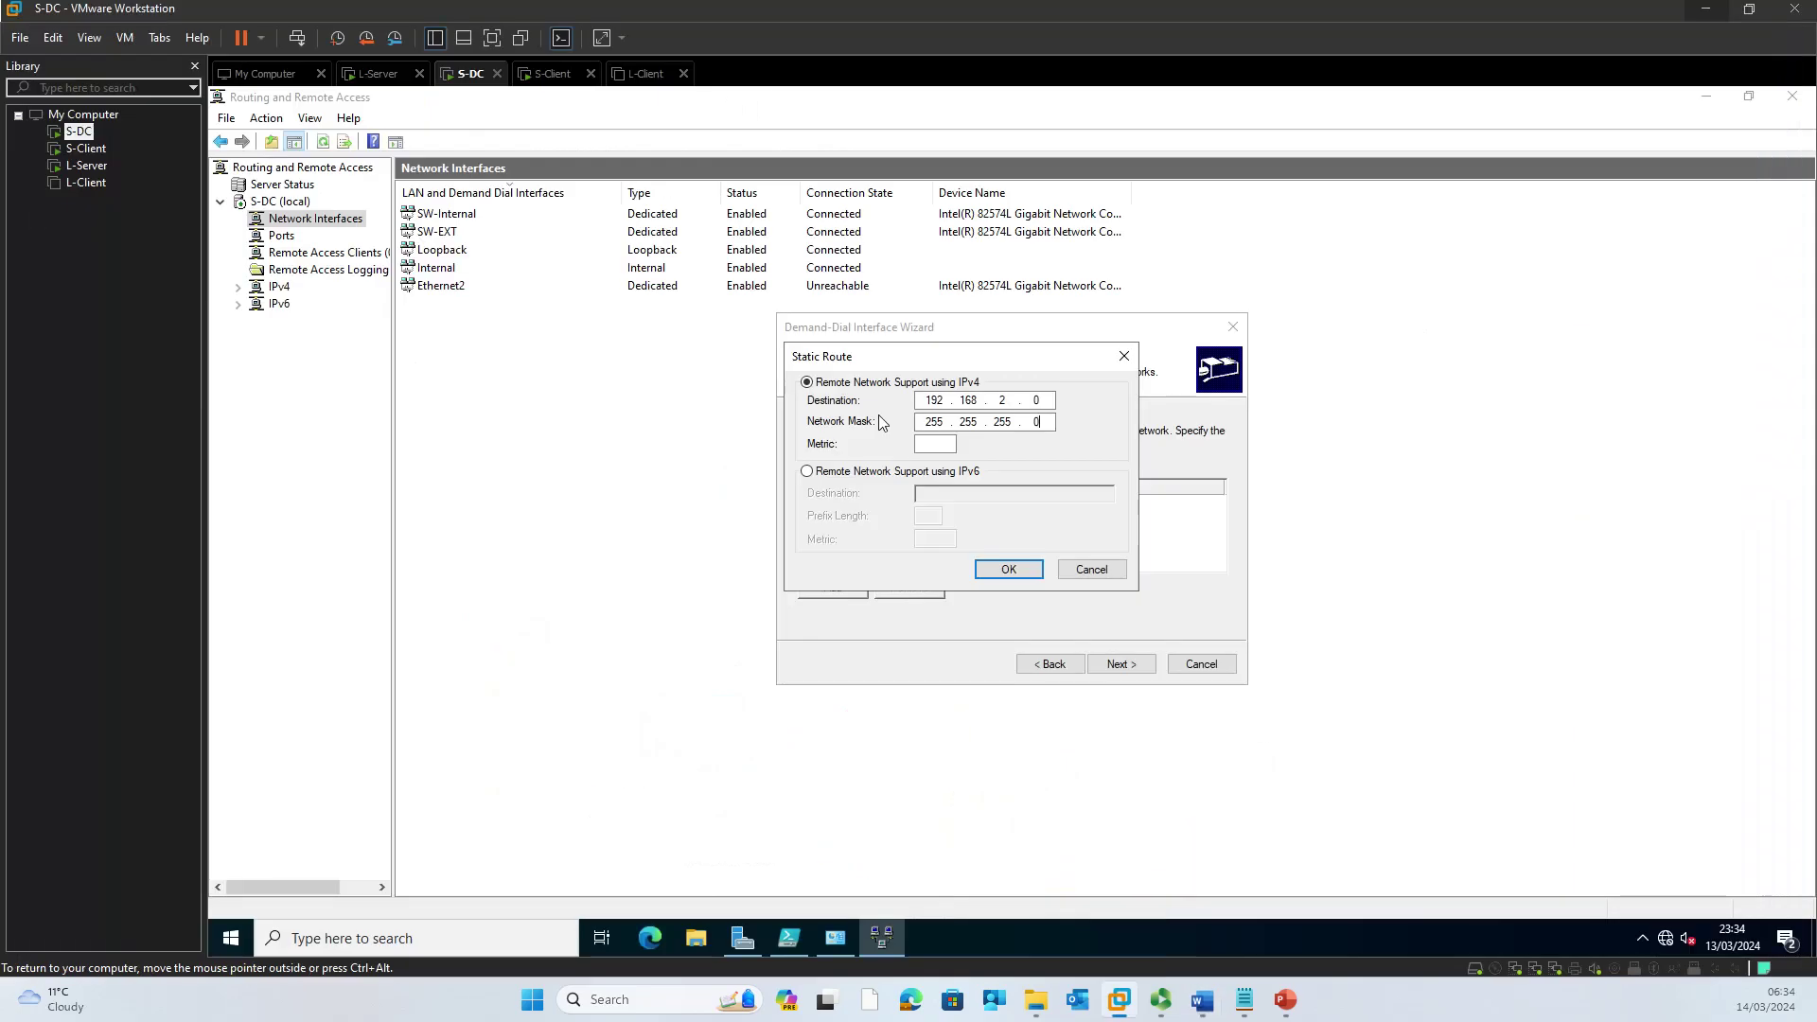
click(939, 445)
text(5)
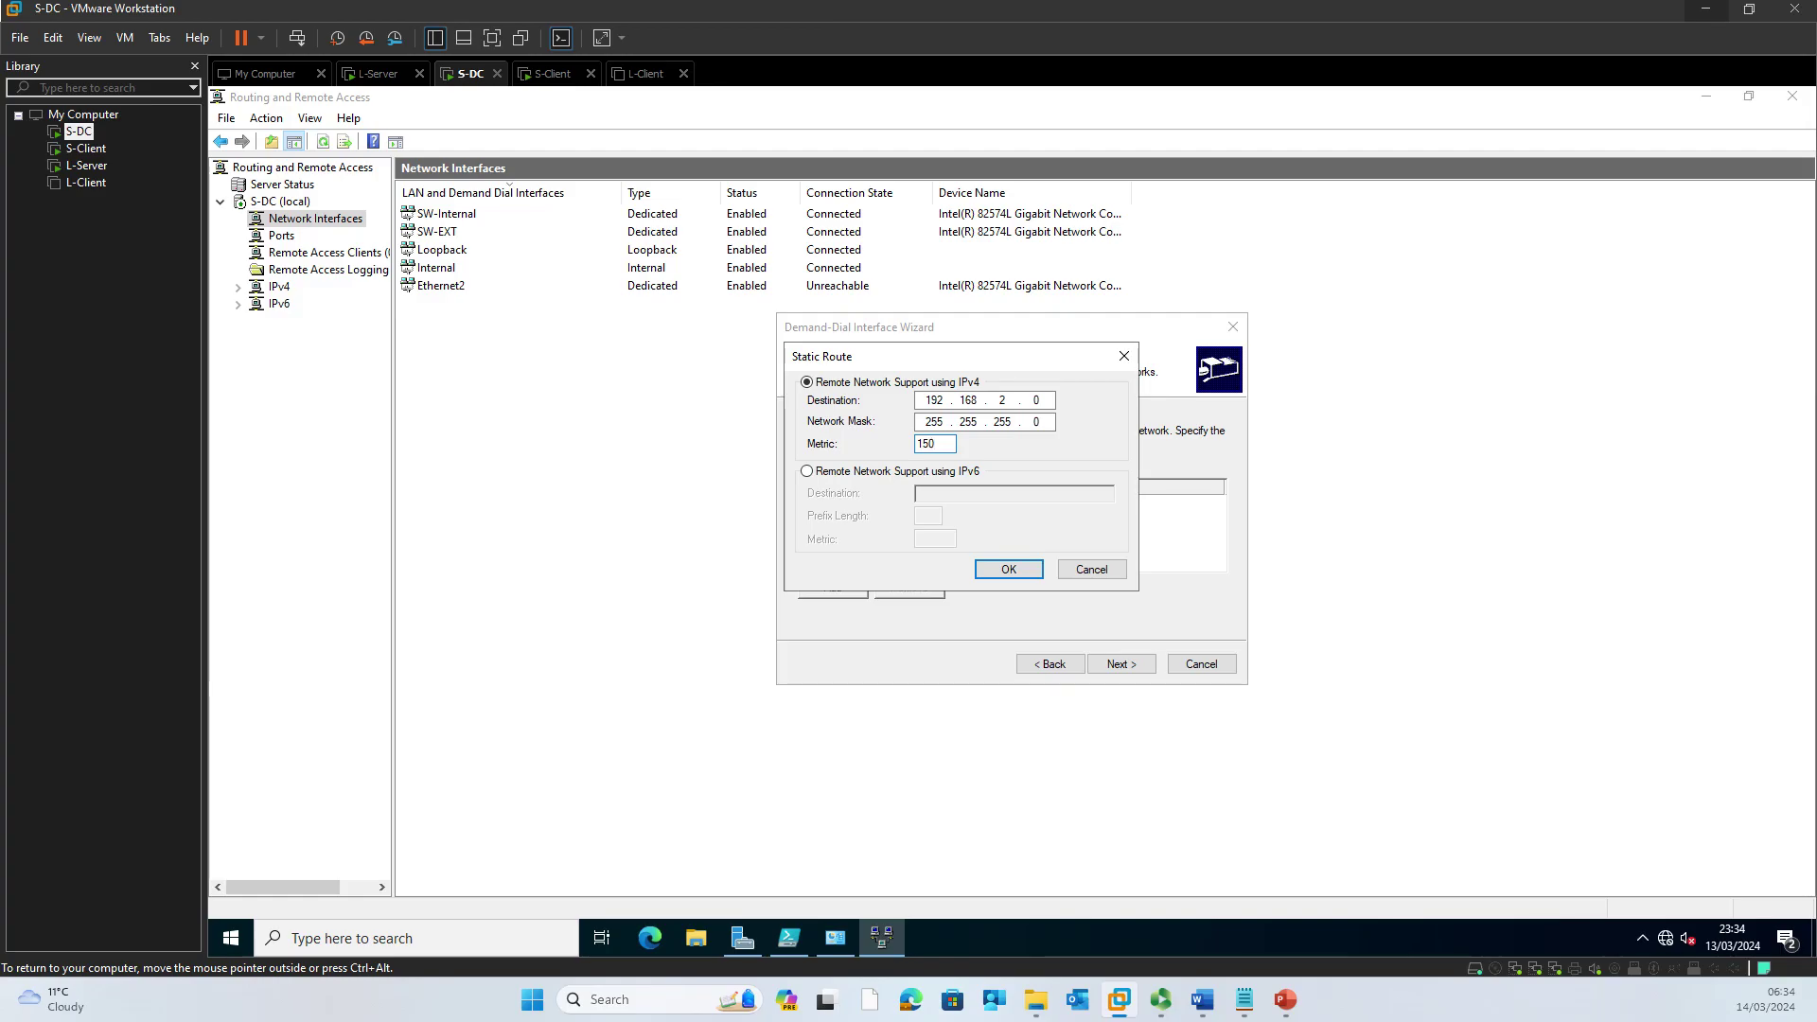
click(1009, 569)
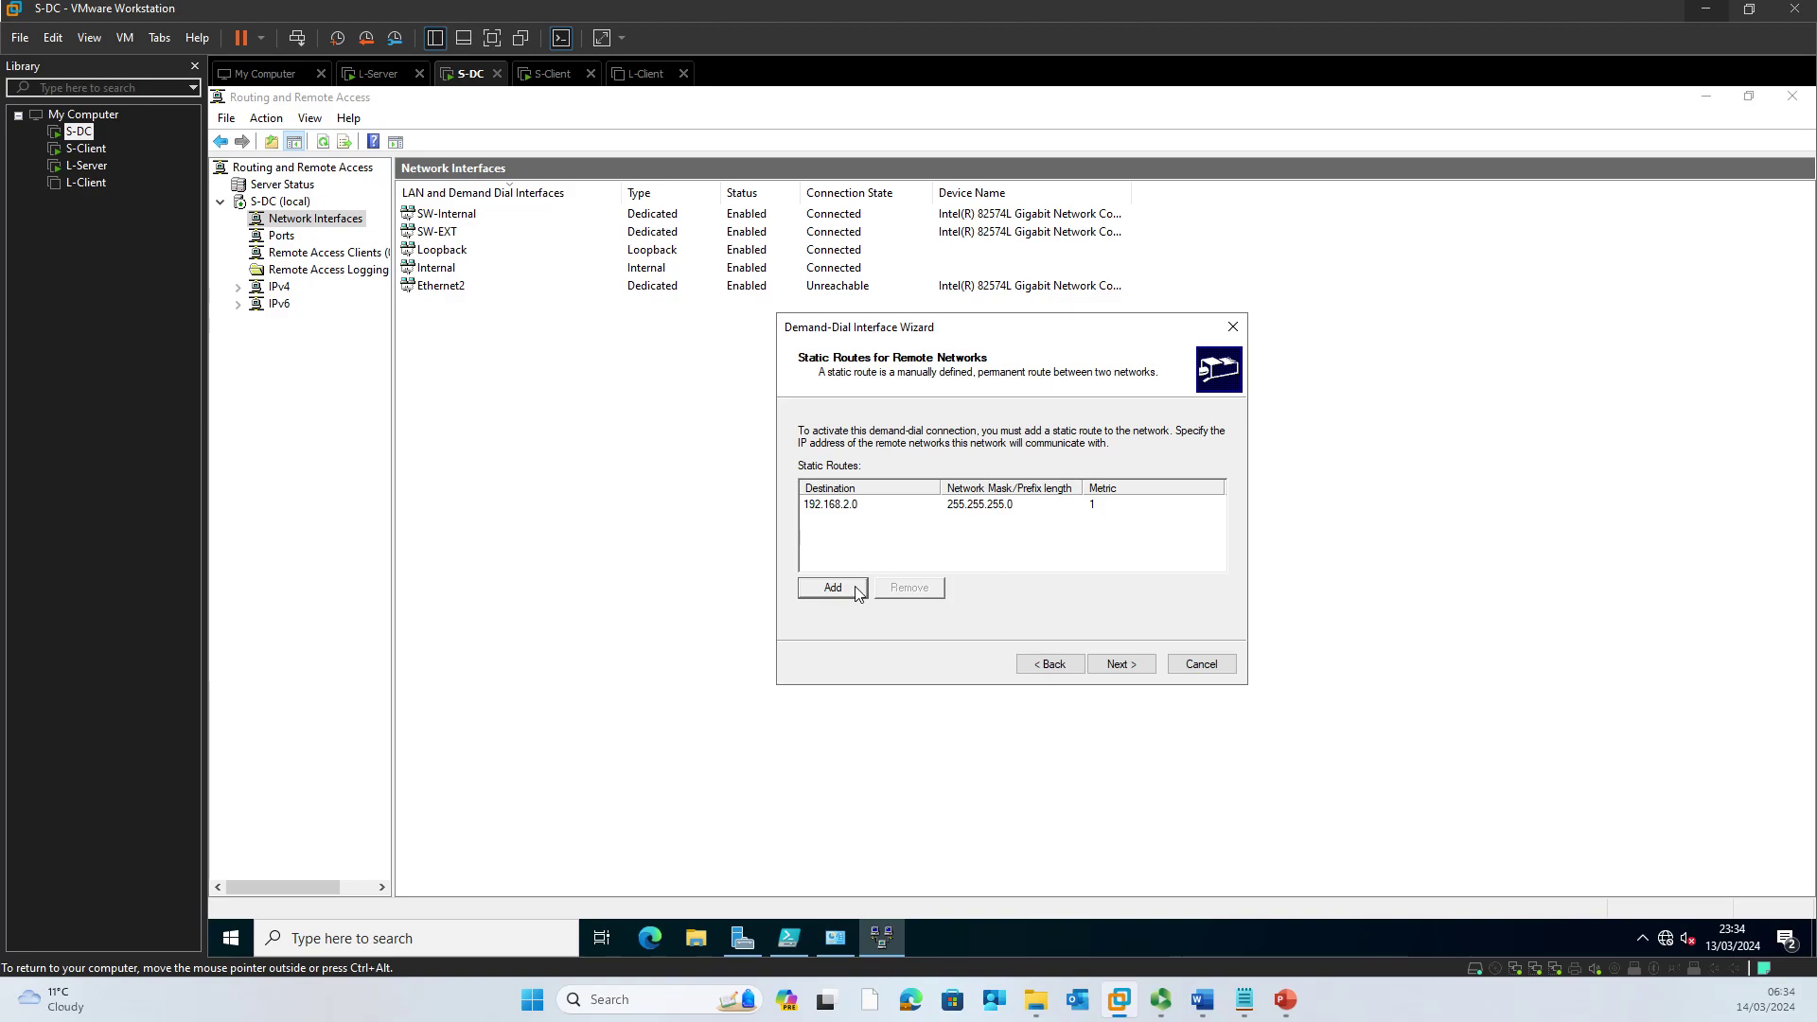
click(1132, 662)
Step: Enter and confirm the interface account's dial-in password, then continue to Dial-Out Credentials
click(1023, 507)
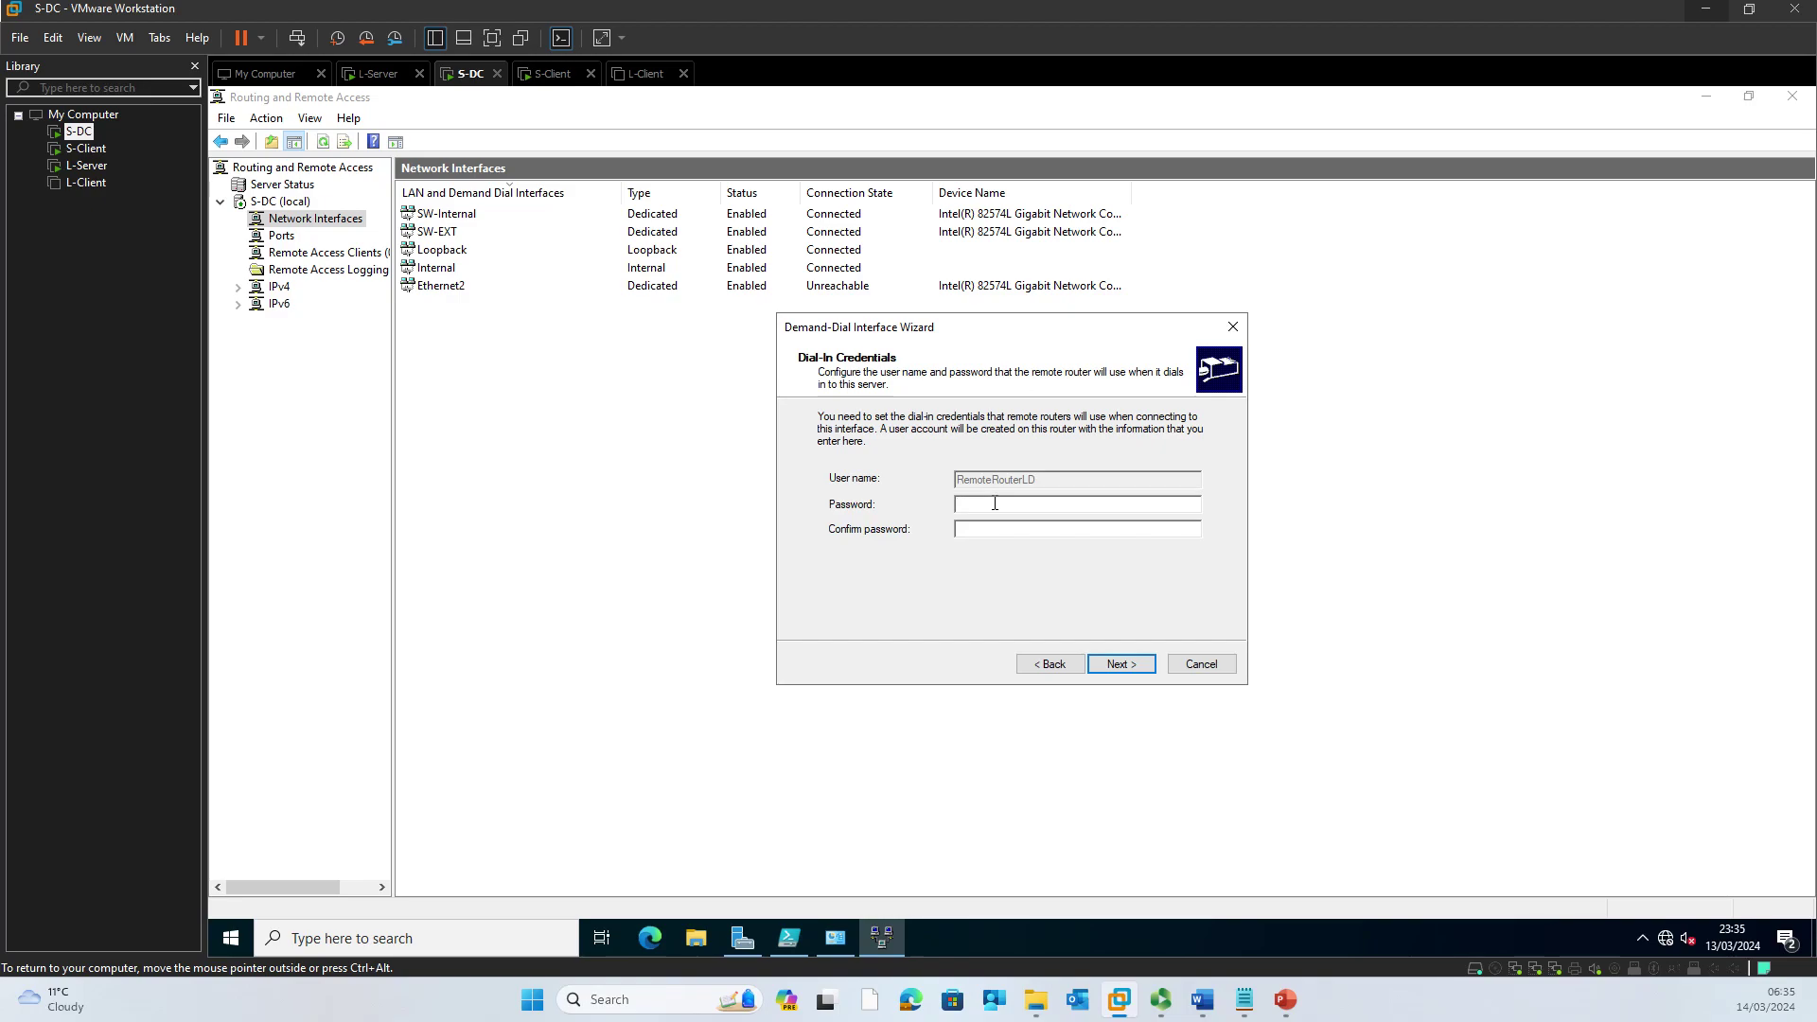
text(******)
key(Tab)
text(*************)
click(1133, 665)
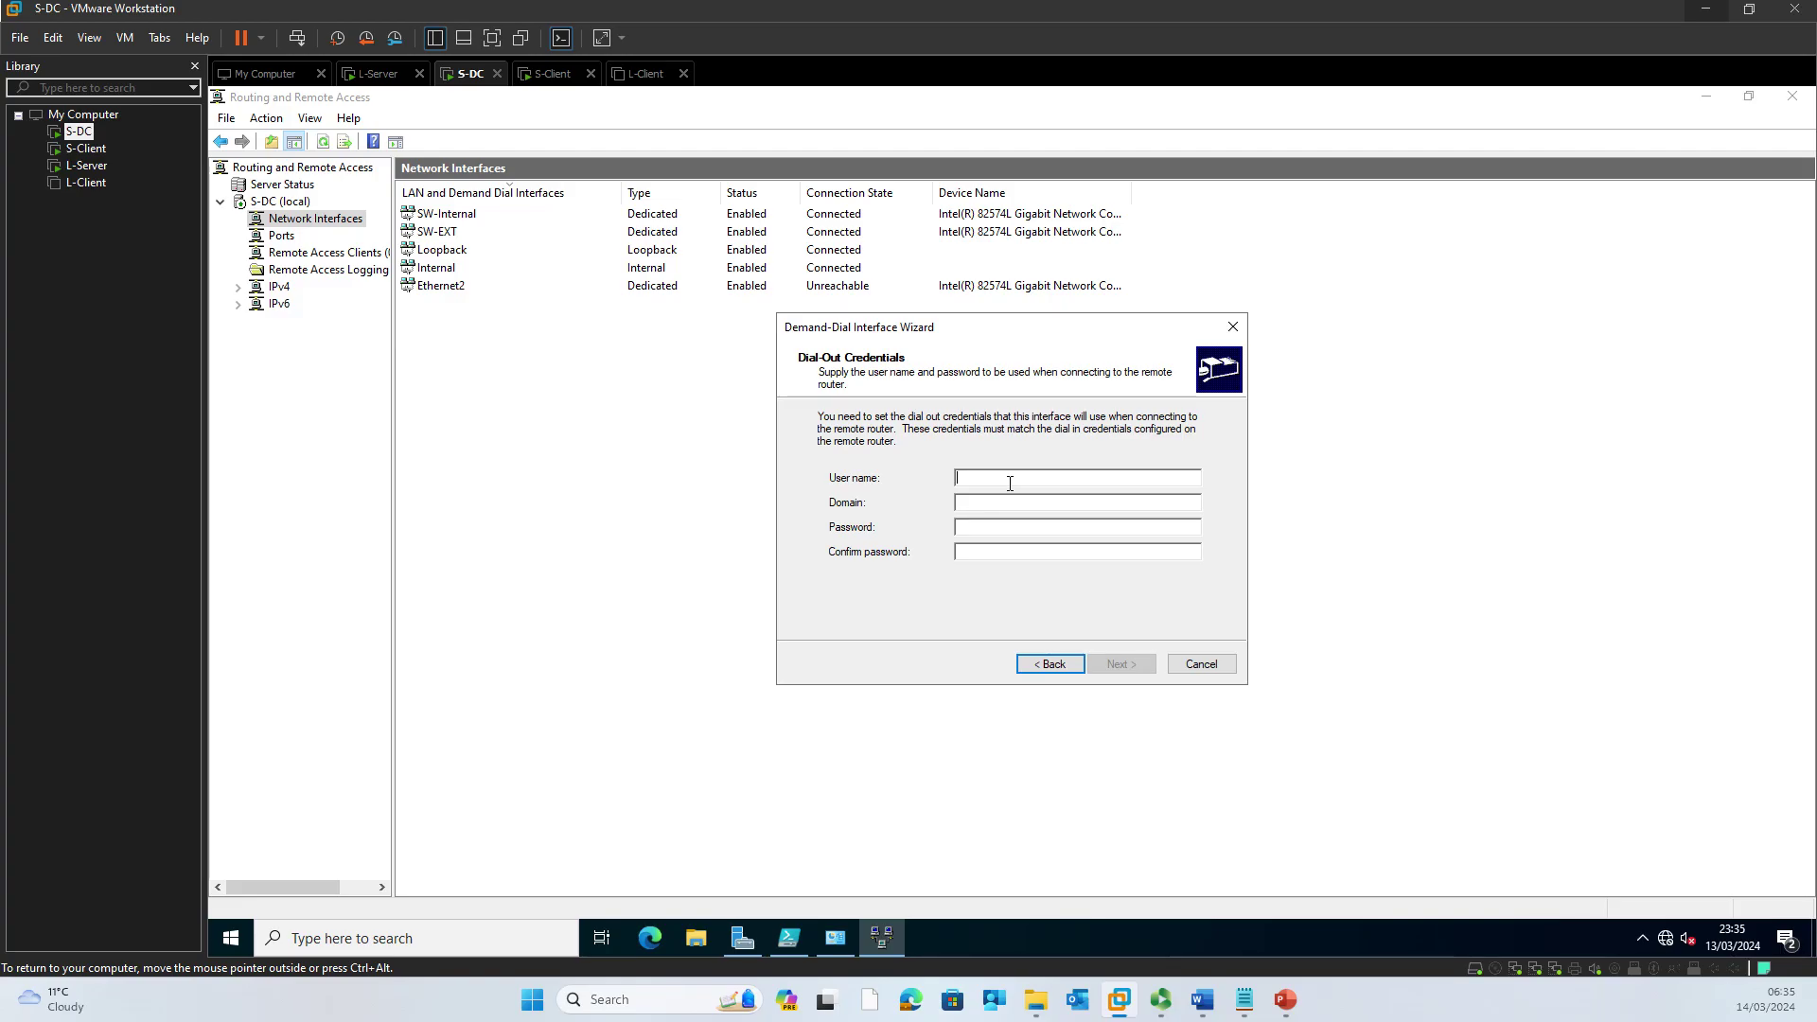
Step: Enter dial-out user name vpnuser and its password, then bring Server Manager's dashboard forward
text(vpnuser)
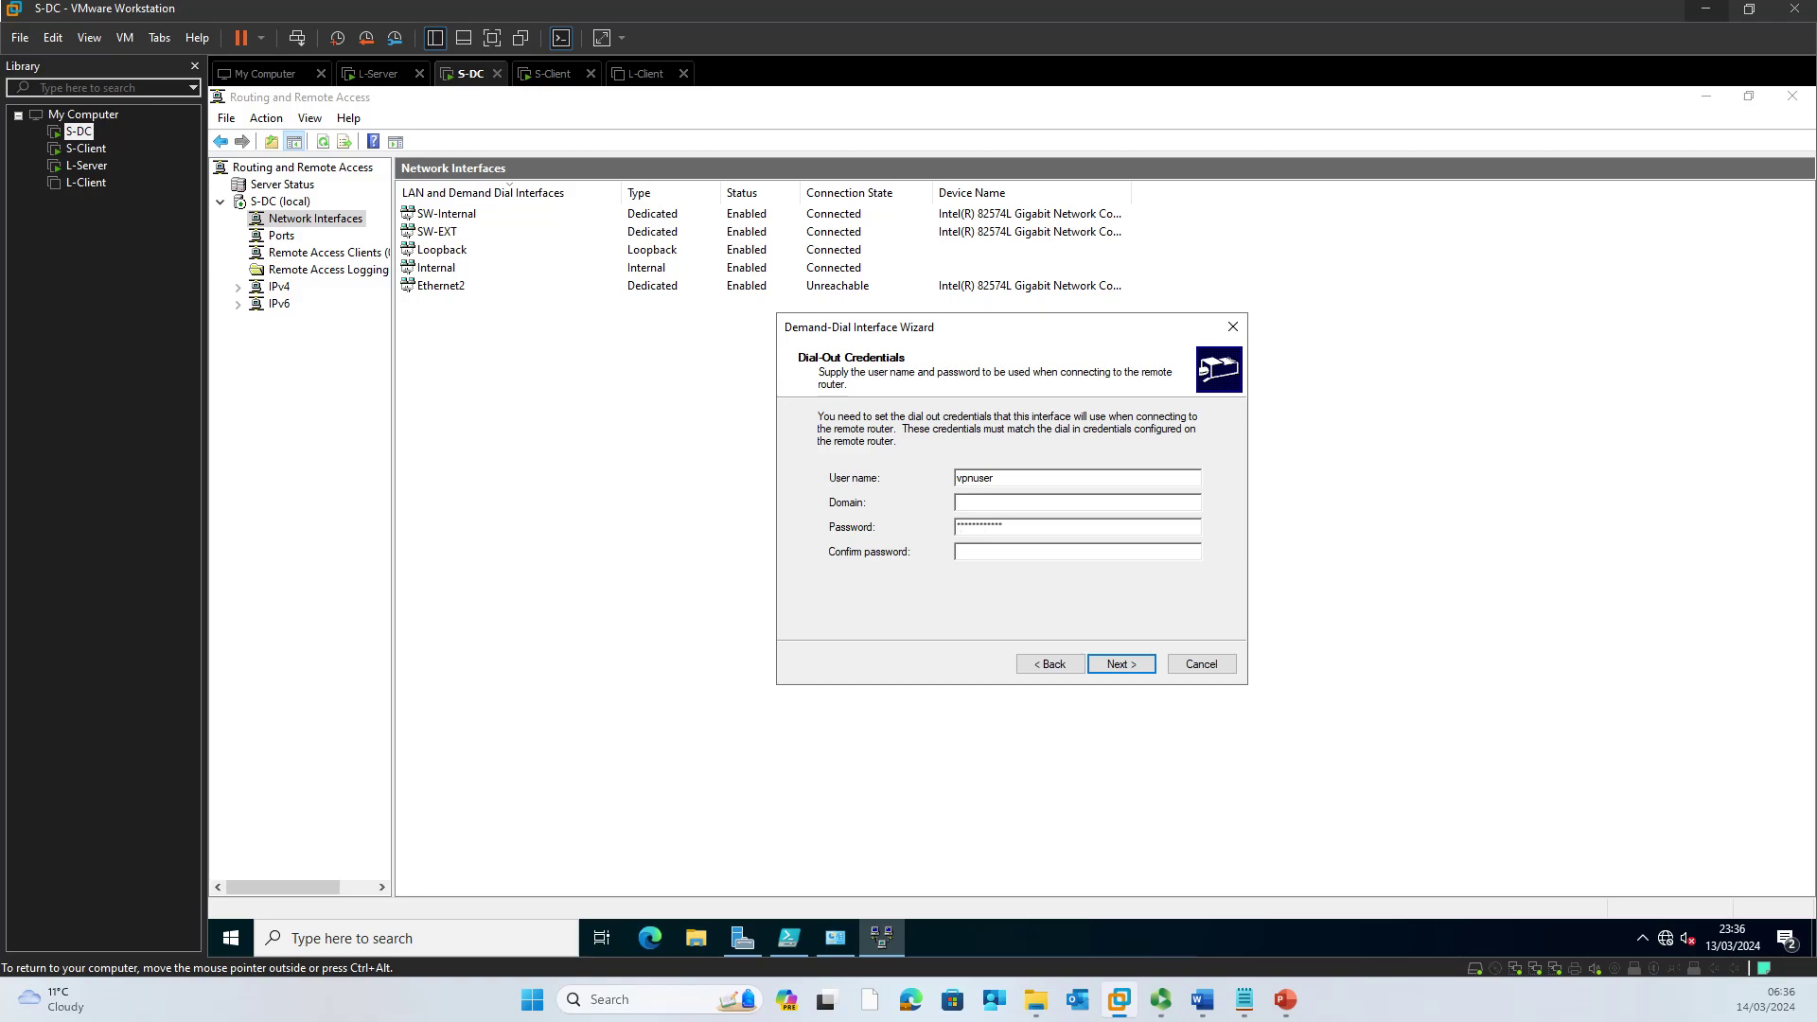
text(*********)
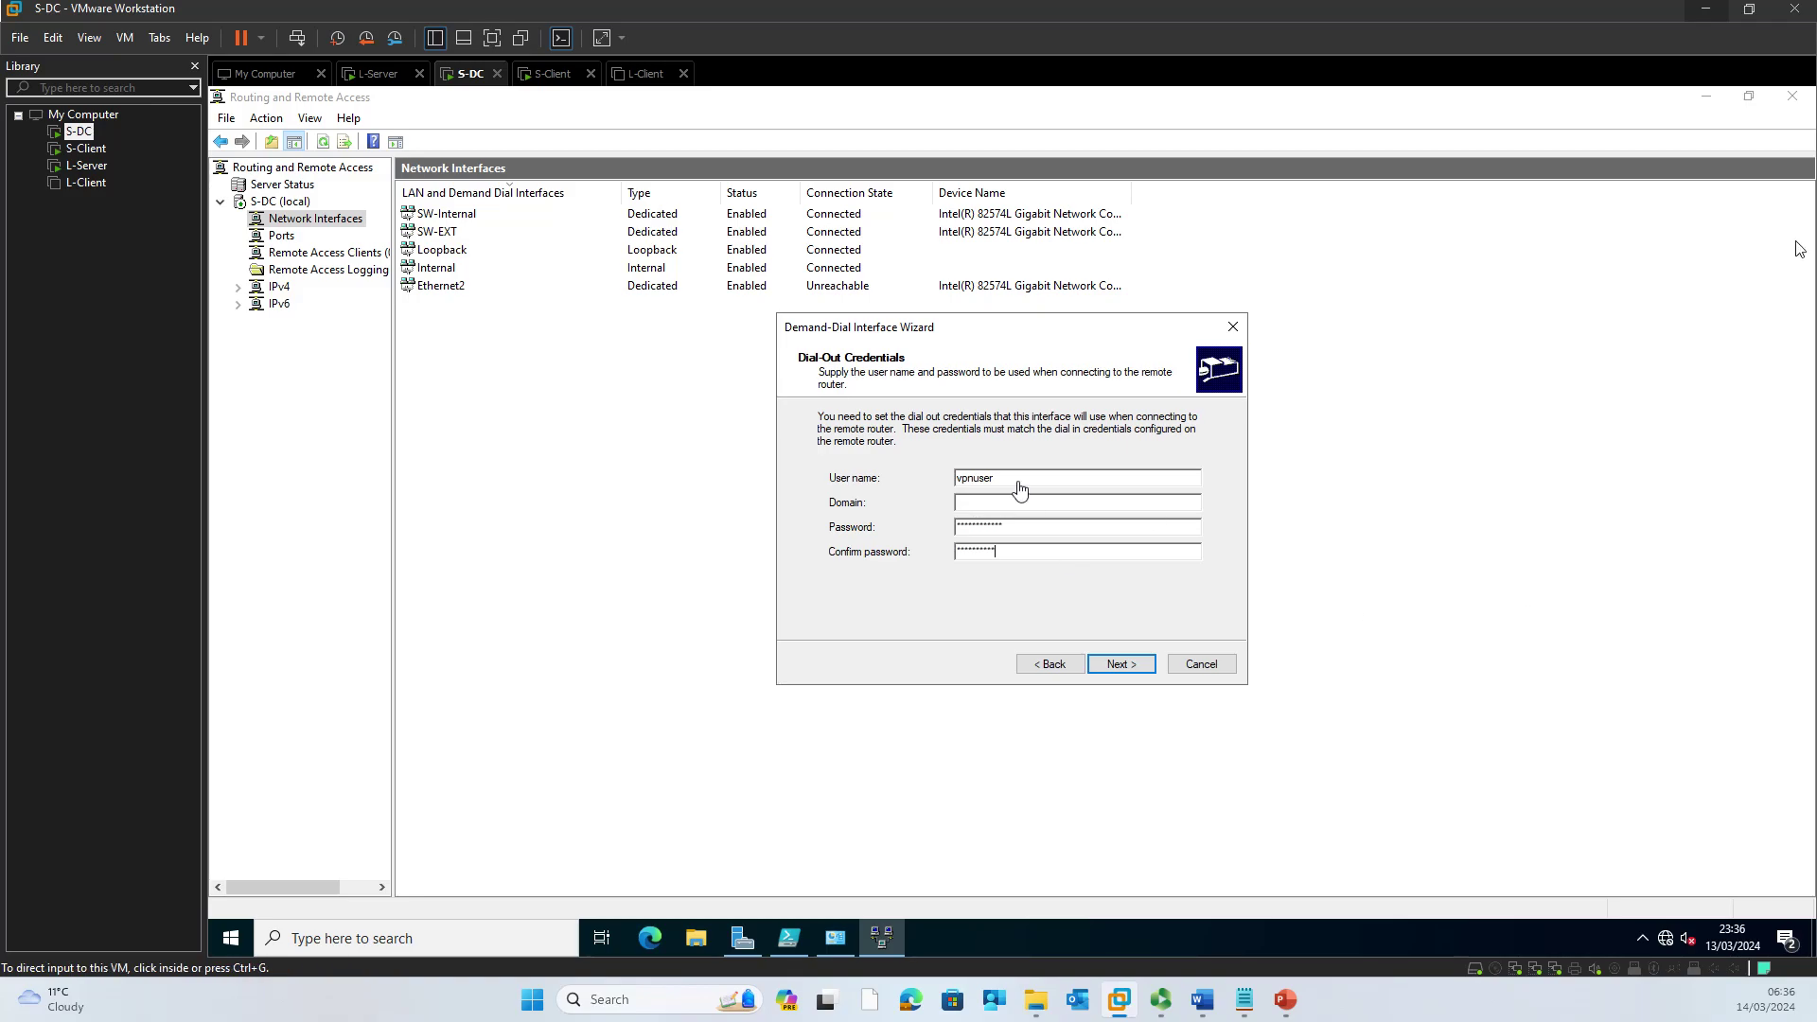
text(**)
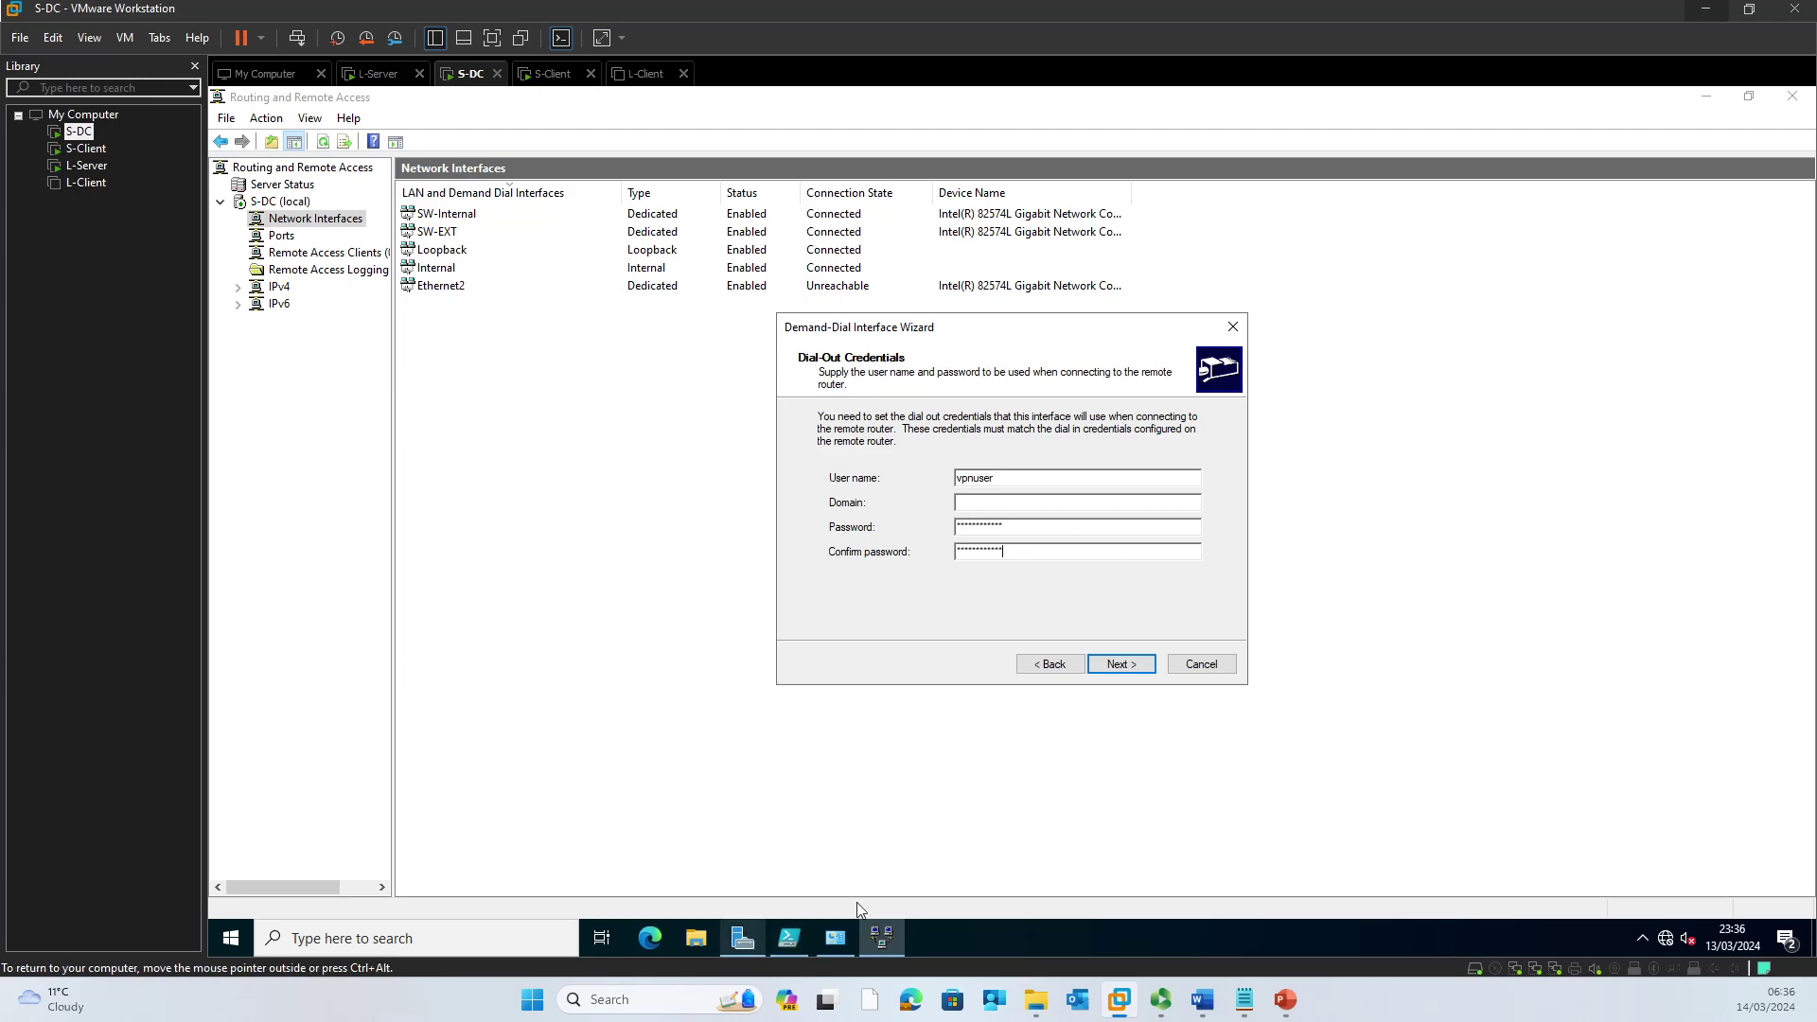
mouse_move(742, 946)
click(778, 861)
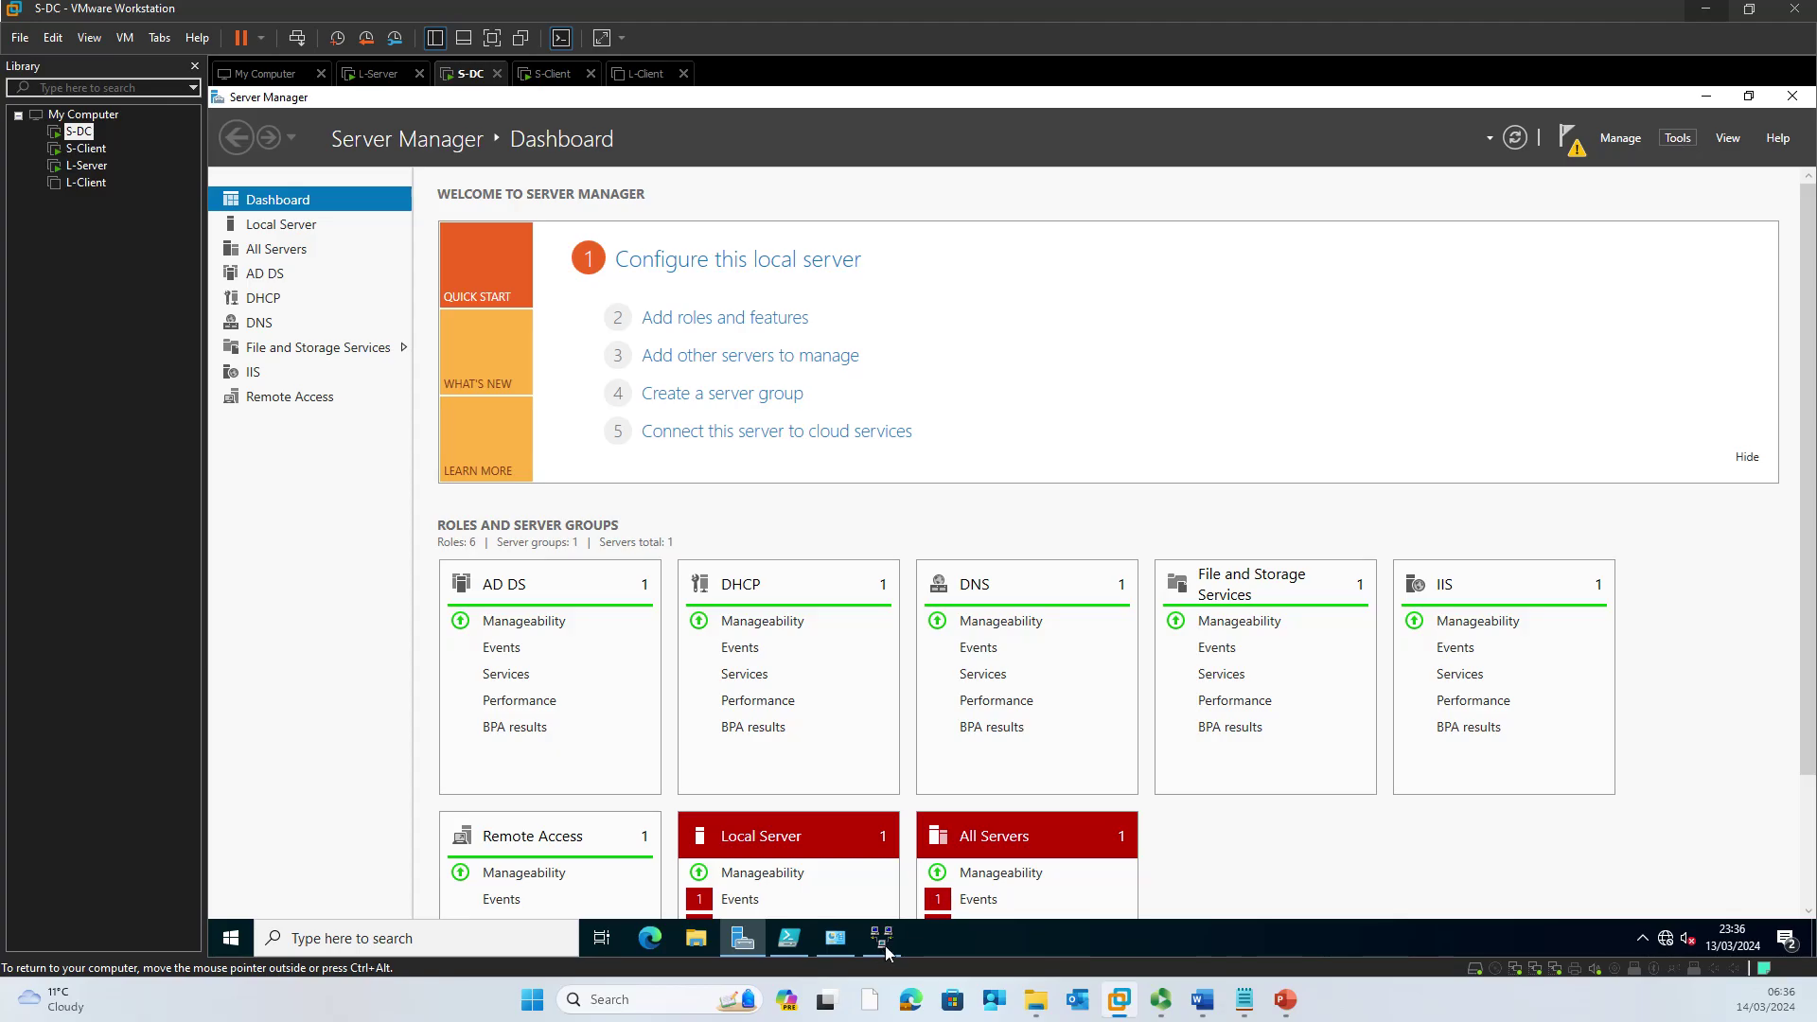
Step: Launch Active Directory Users and Computers from Server Manager's Tools menu on S-DC
click(1683, 145)
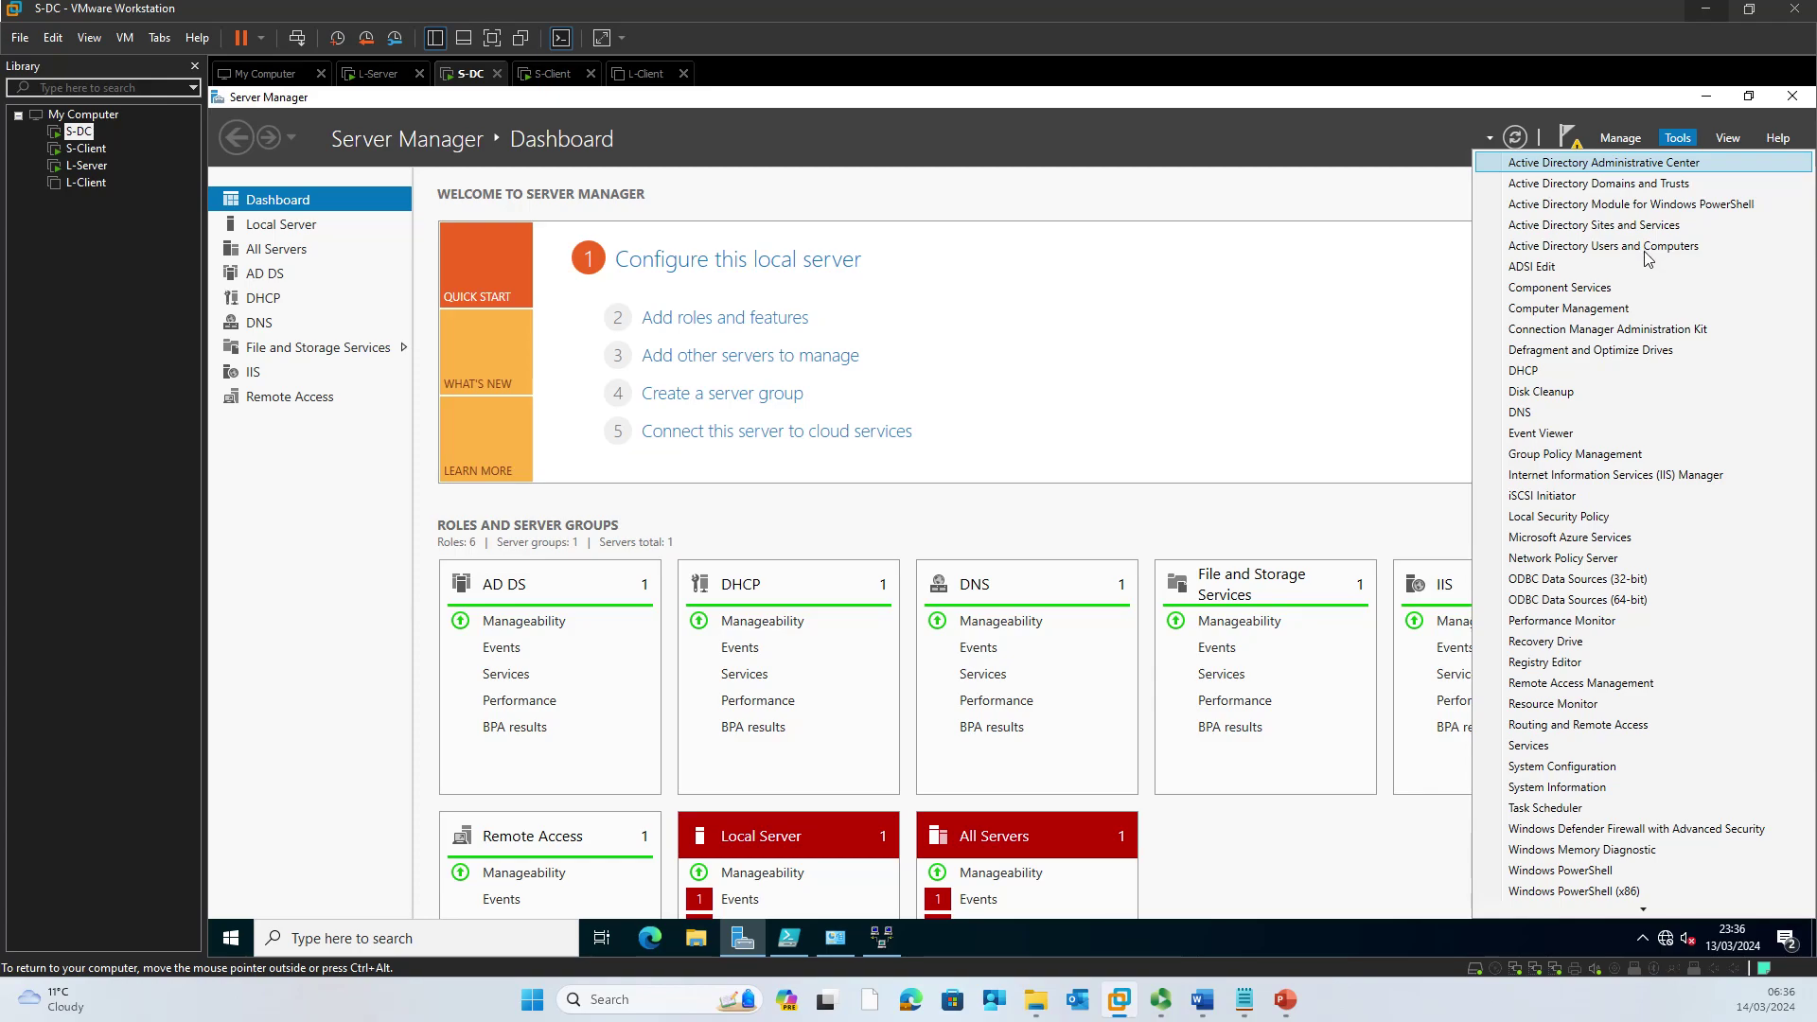
key(Down)
key(Down)
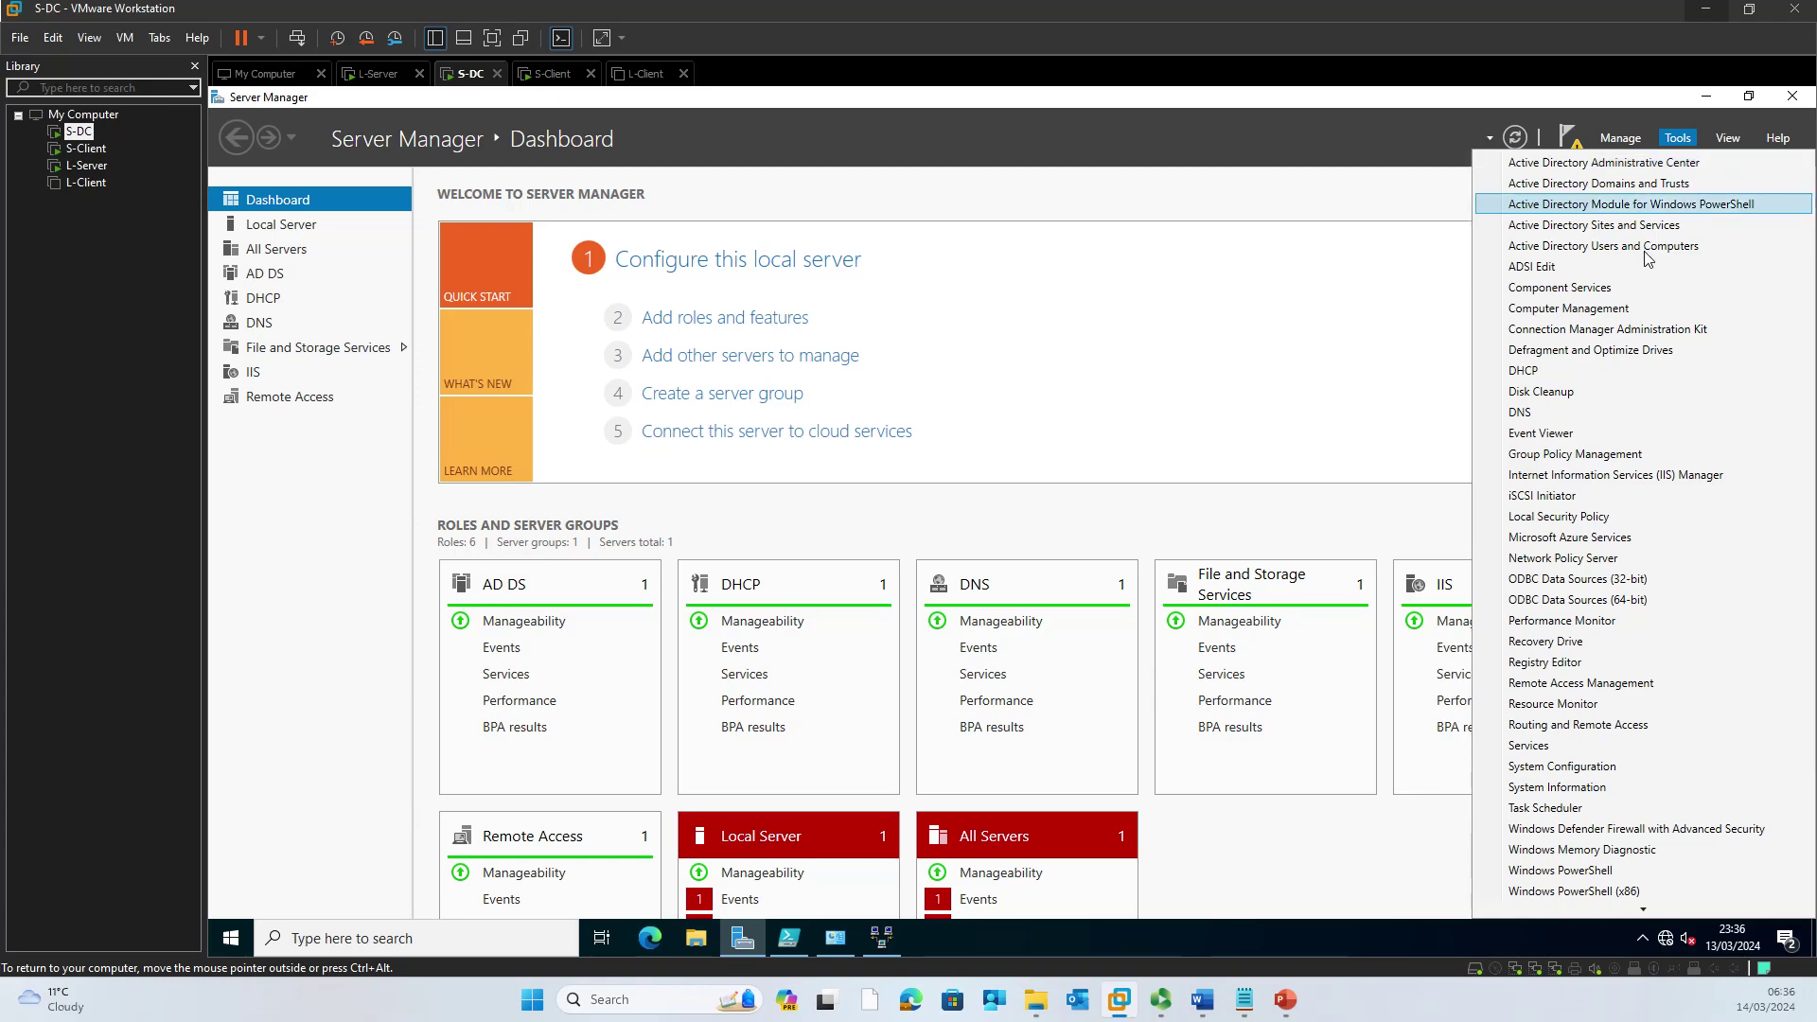
click(1645, 254)
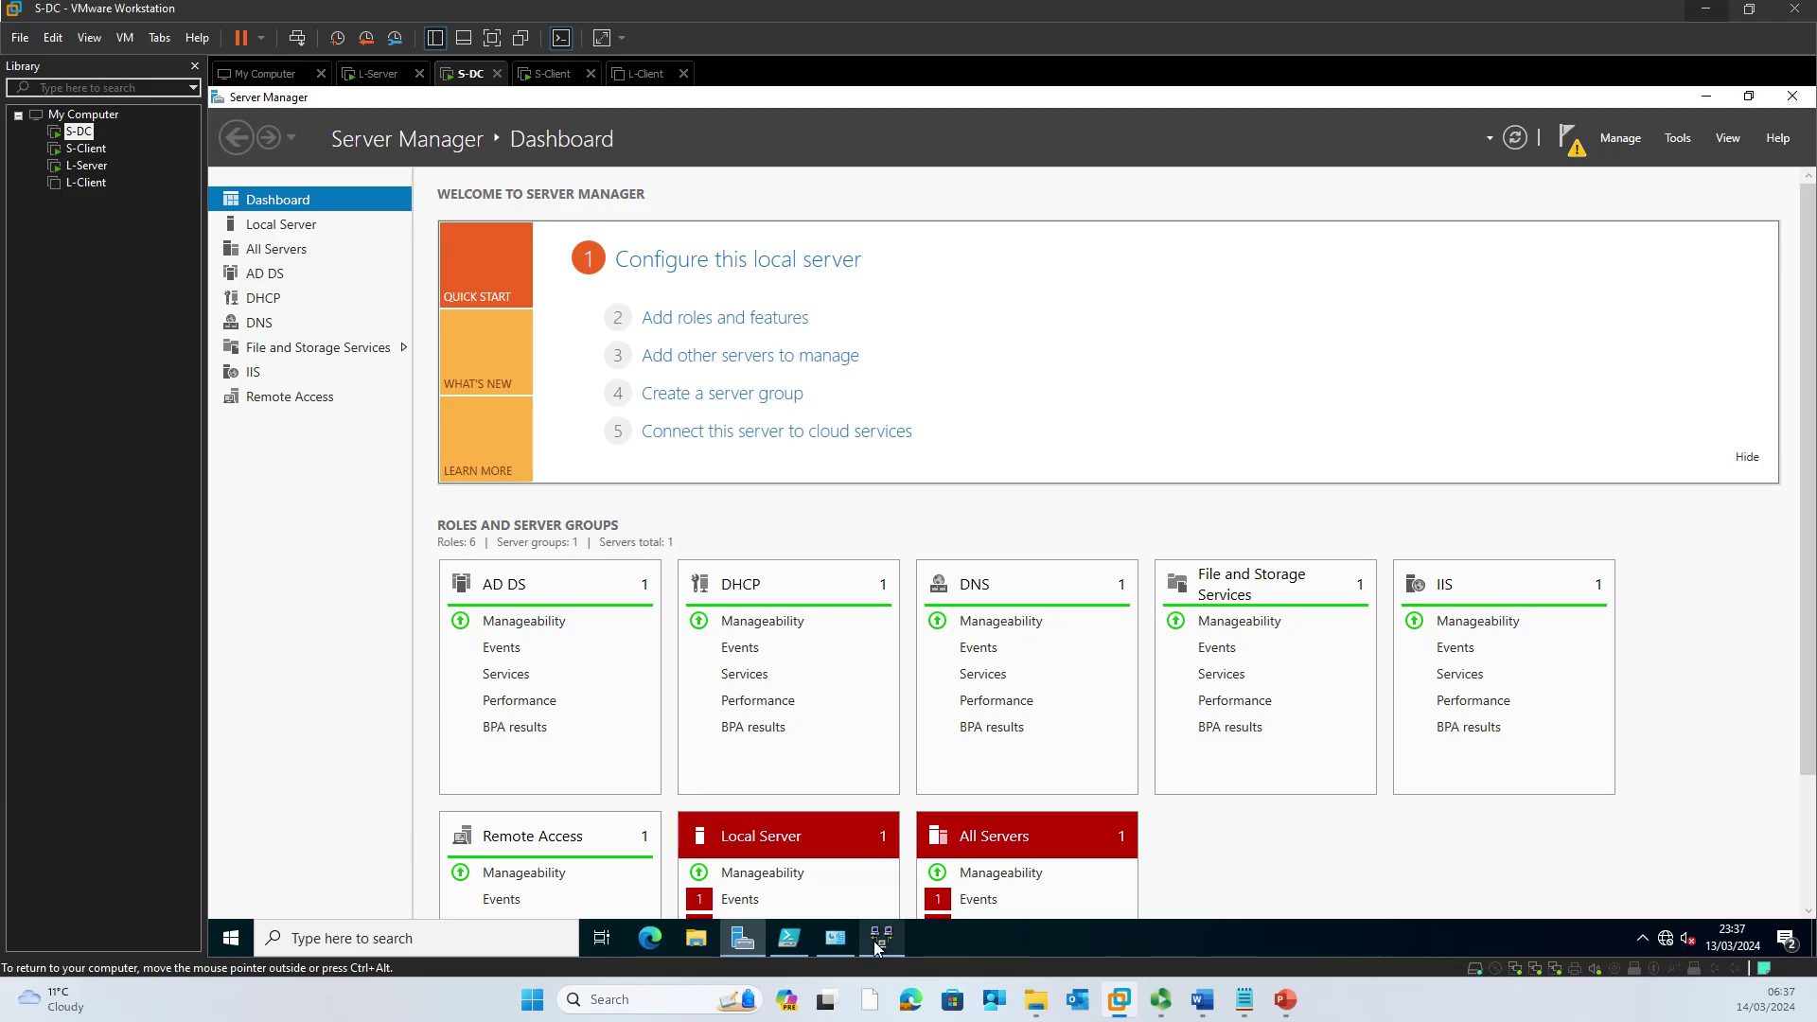
mouse_move(876, 946)
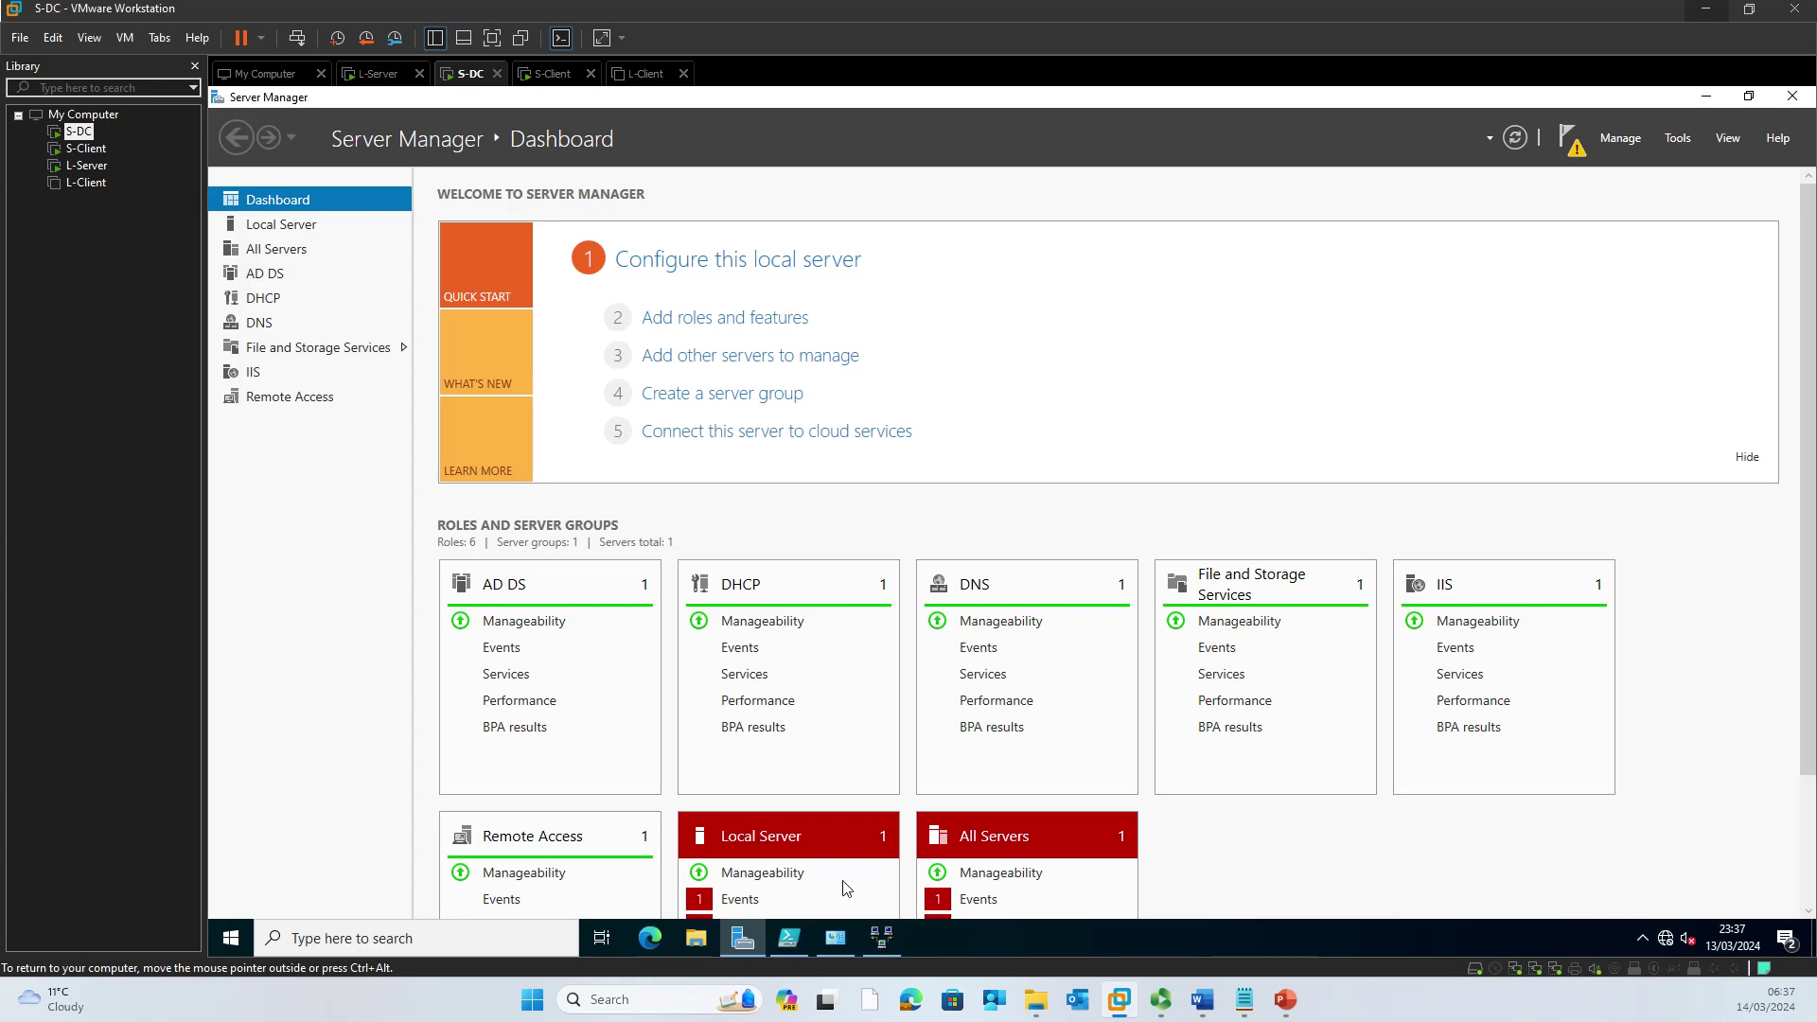
click(381, 74)
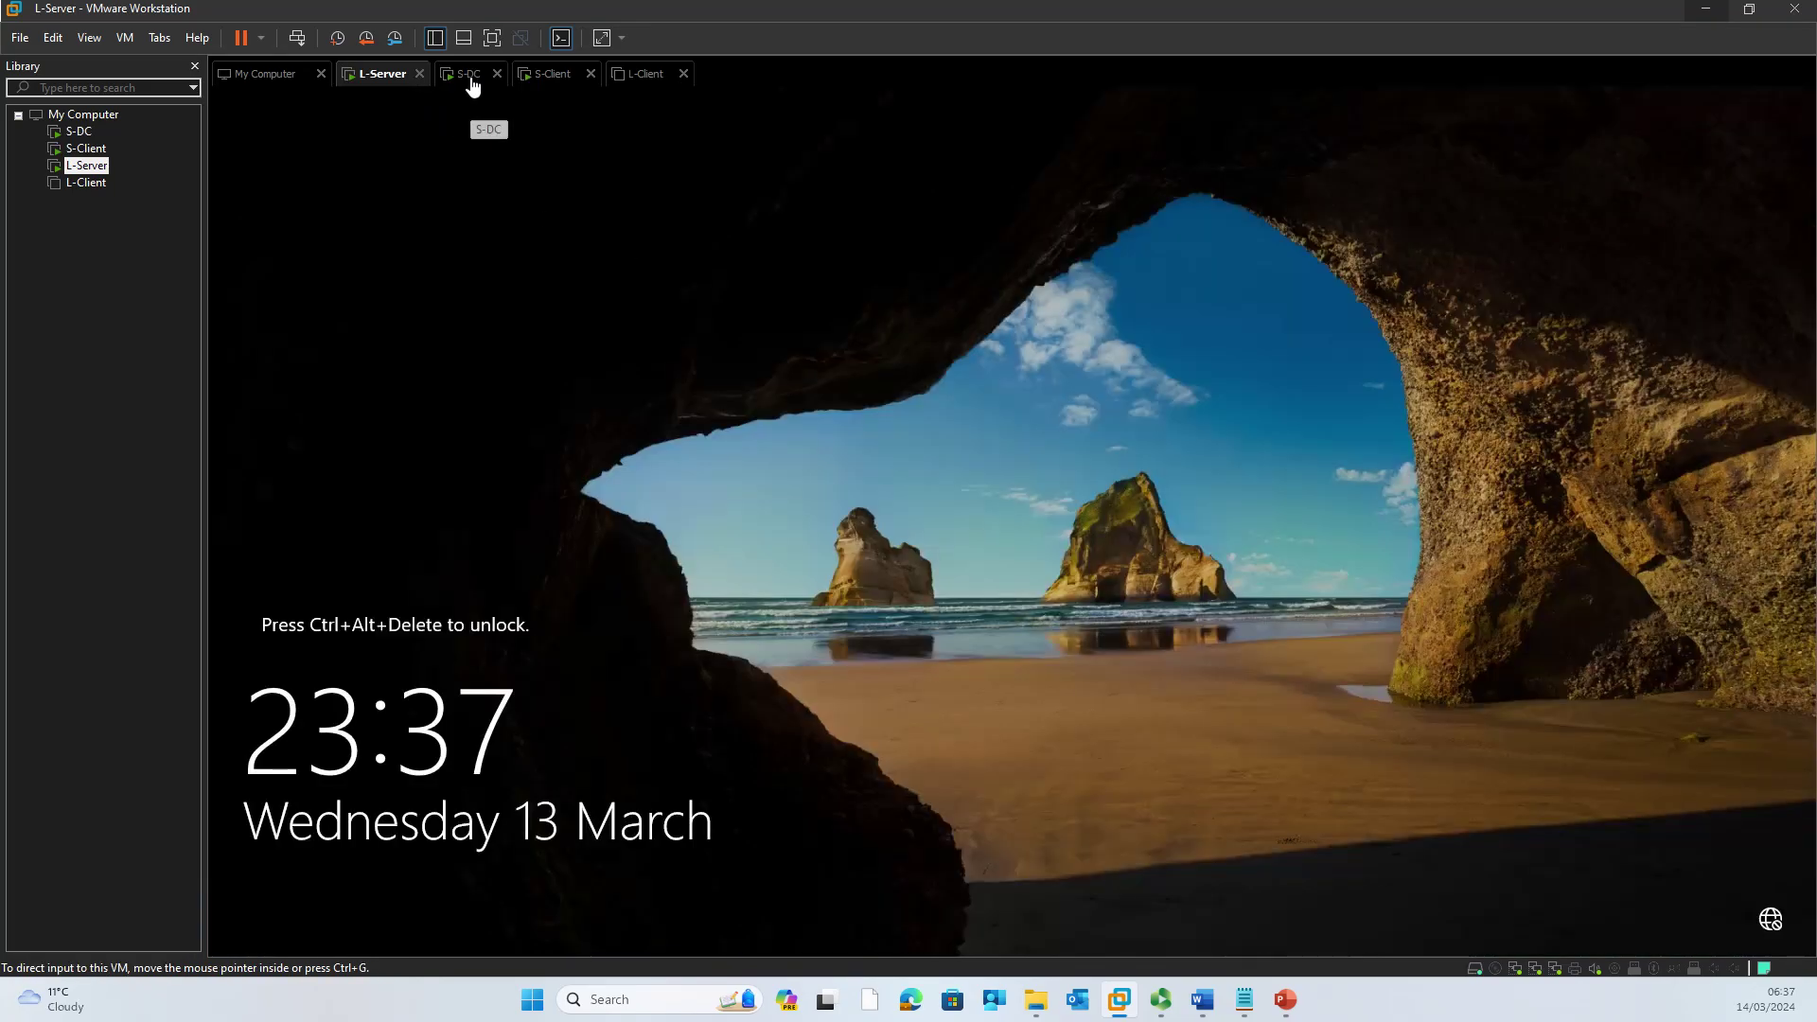
click(469, 74)
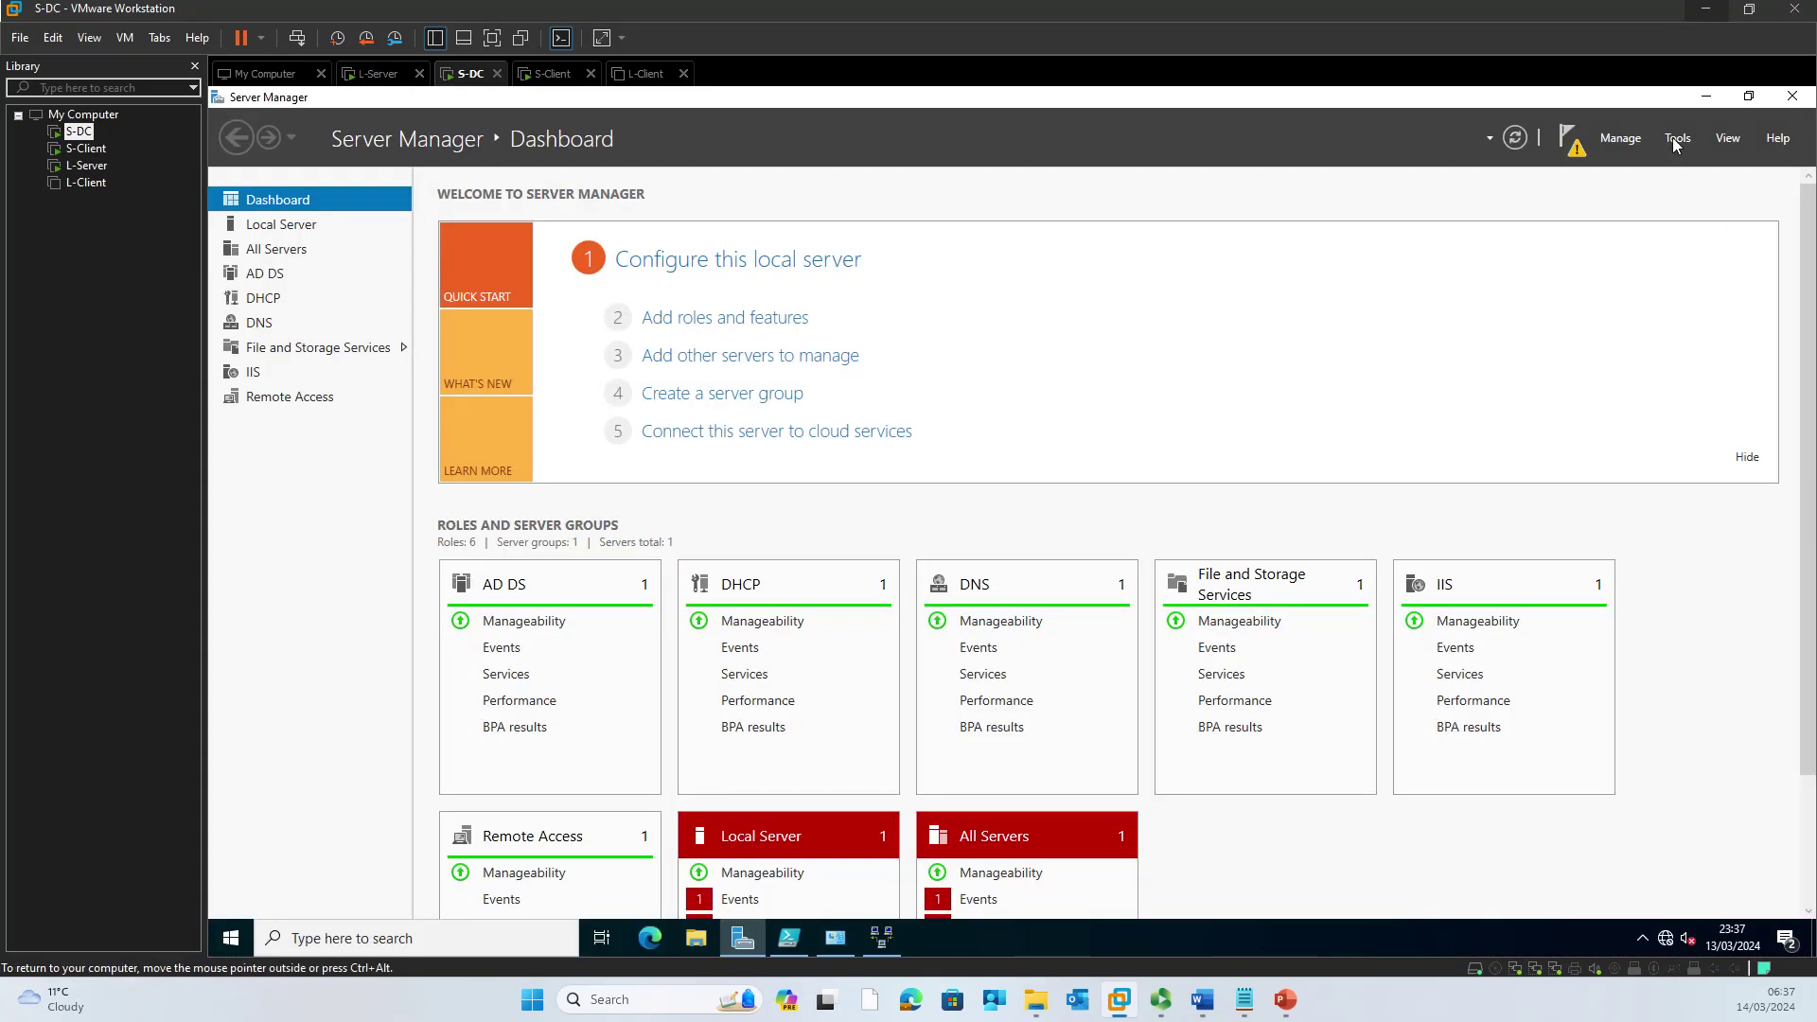
click(1677, 142)
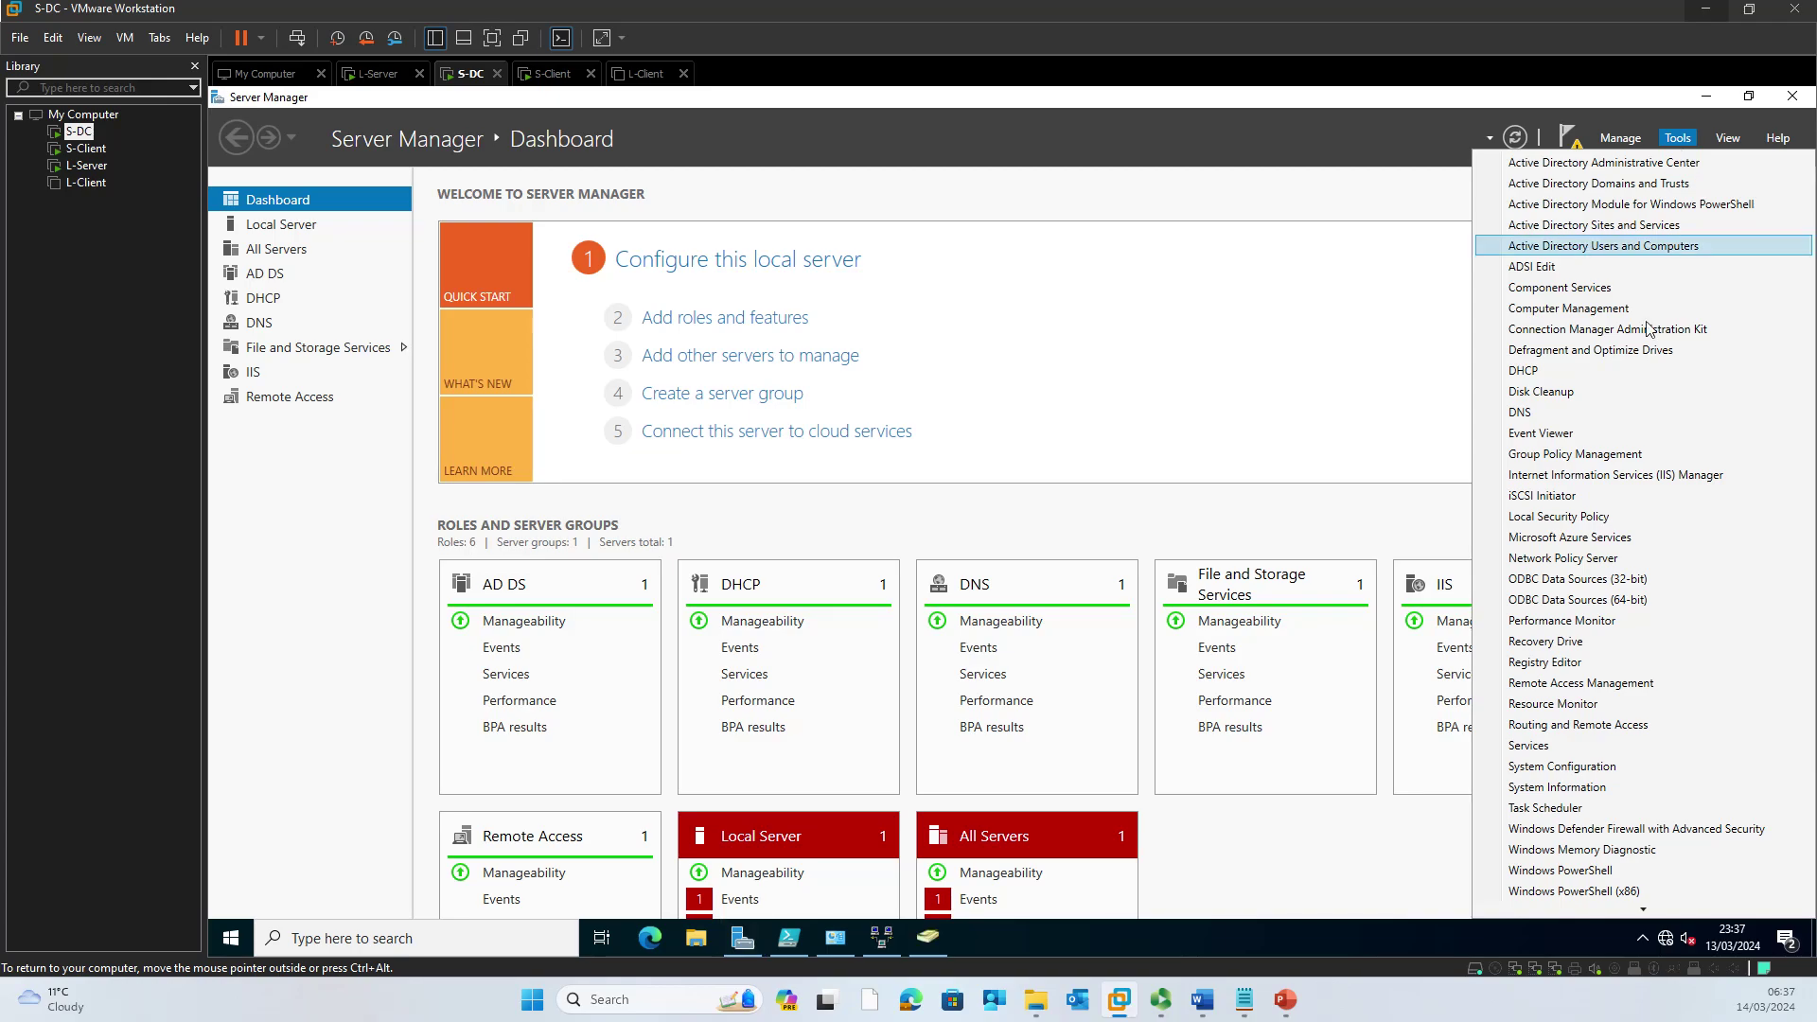
click(1633, 246)
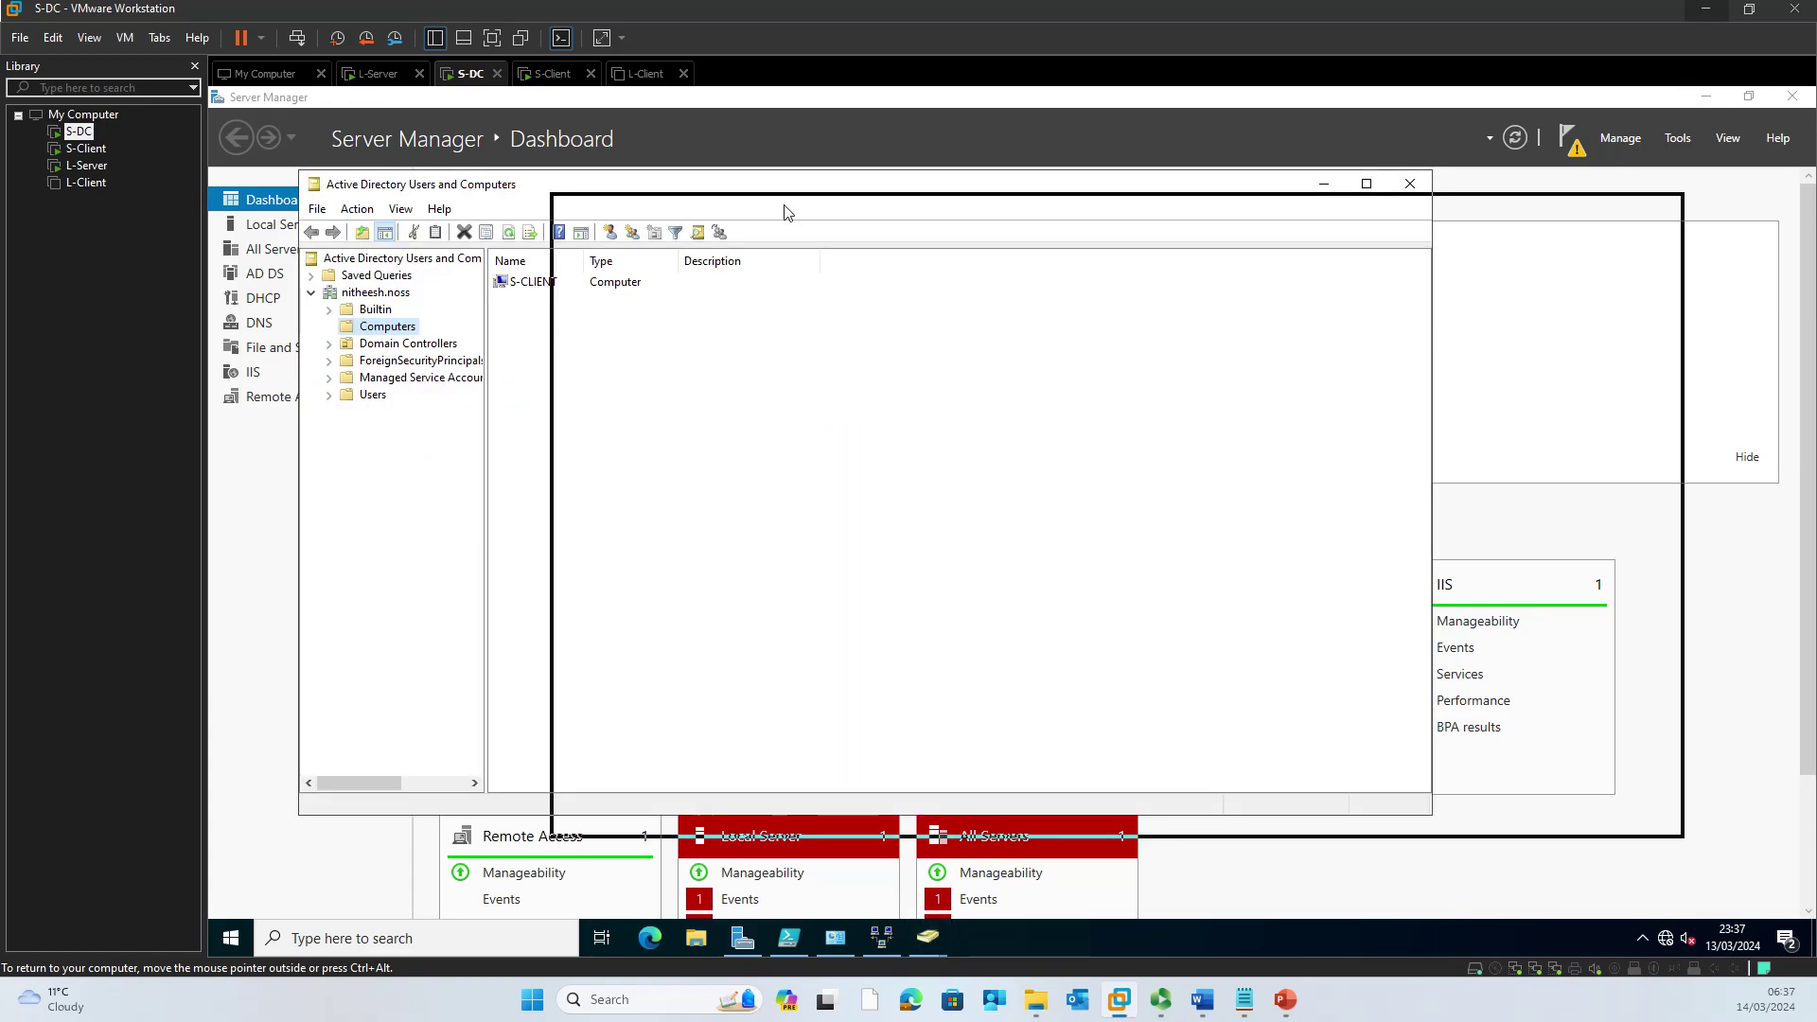
Step: Show the domain's Users container, with its built-in accounts and security groups, in front
click(616, 418)
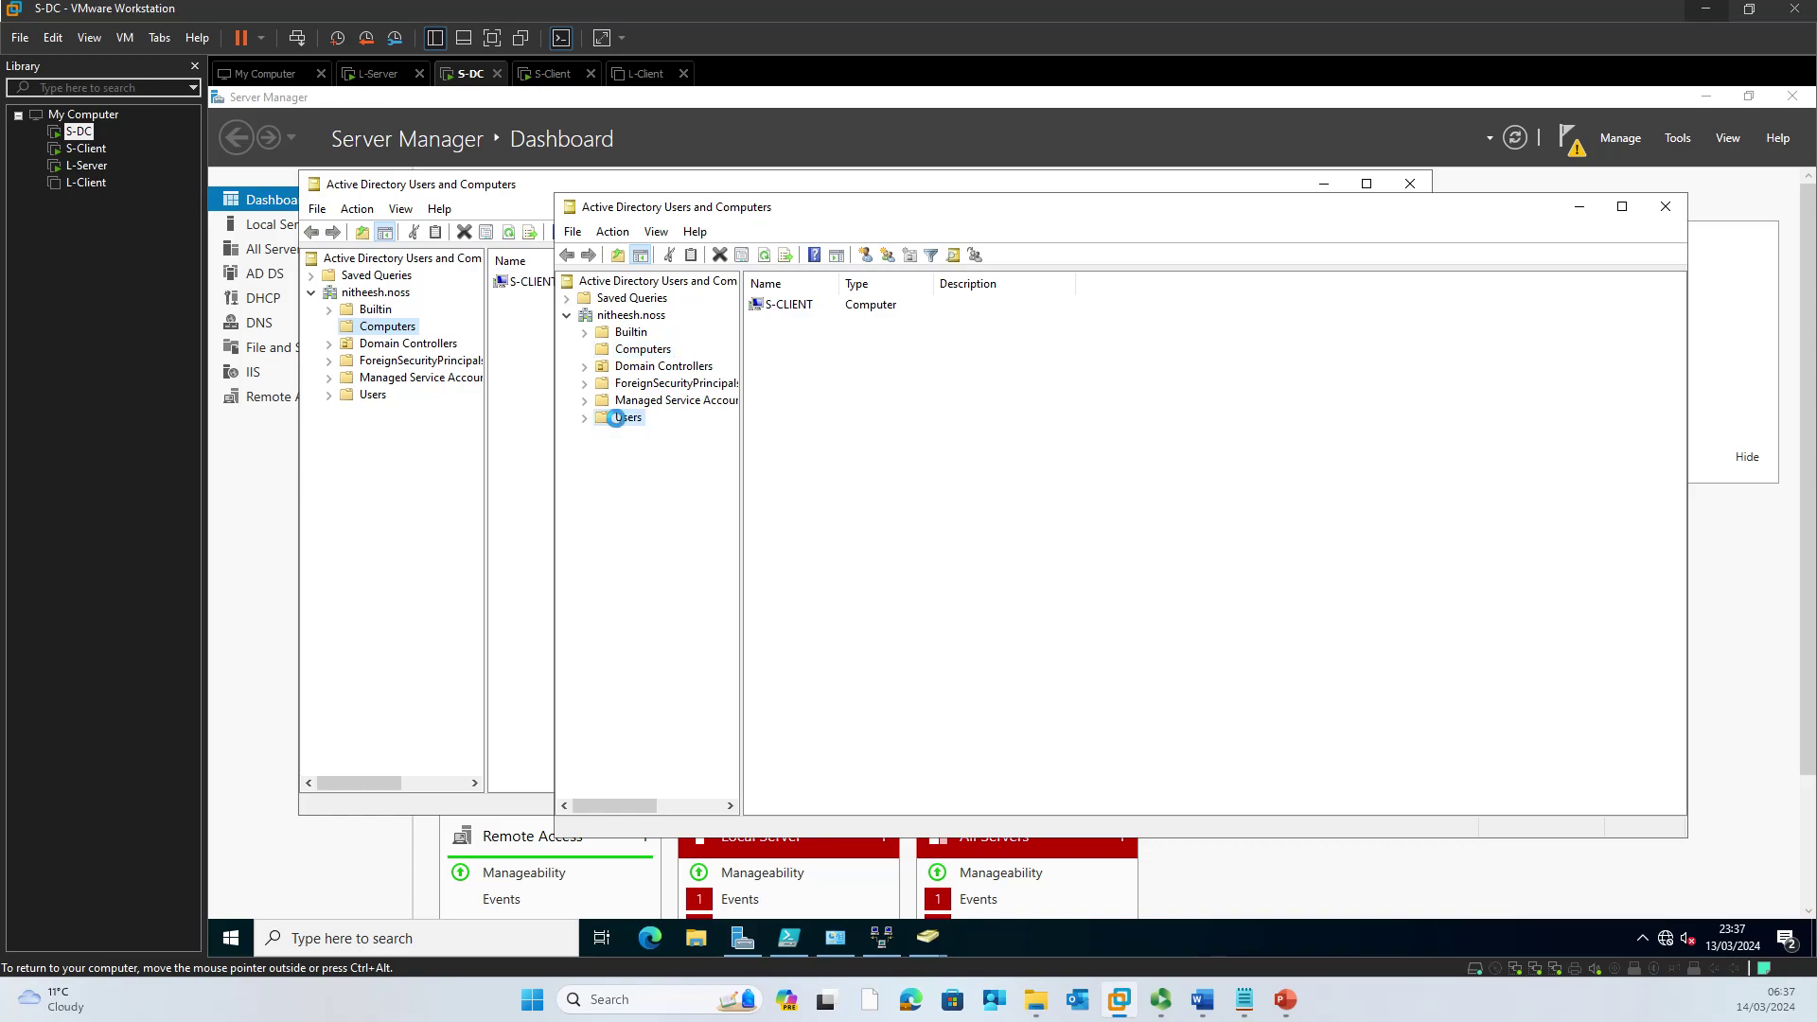
click(617, 421)
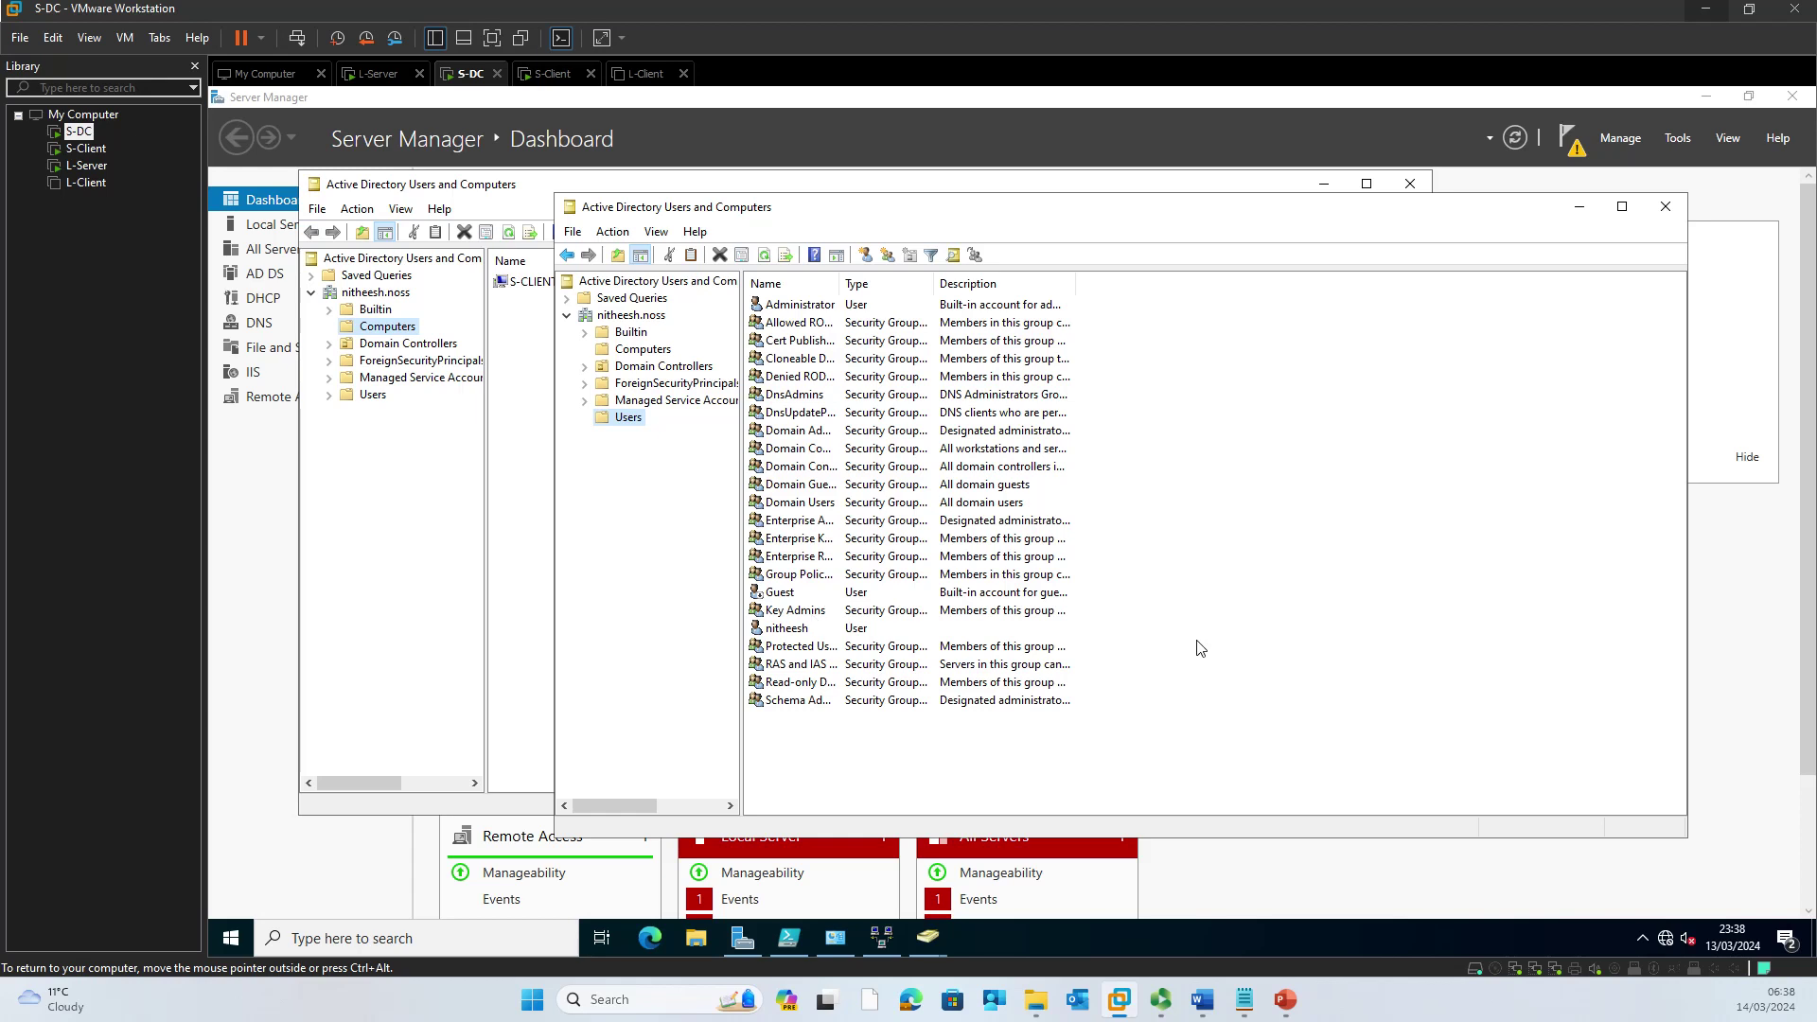
click(881, 953)
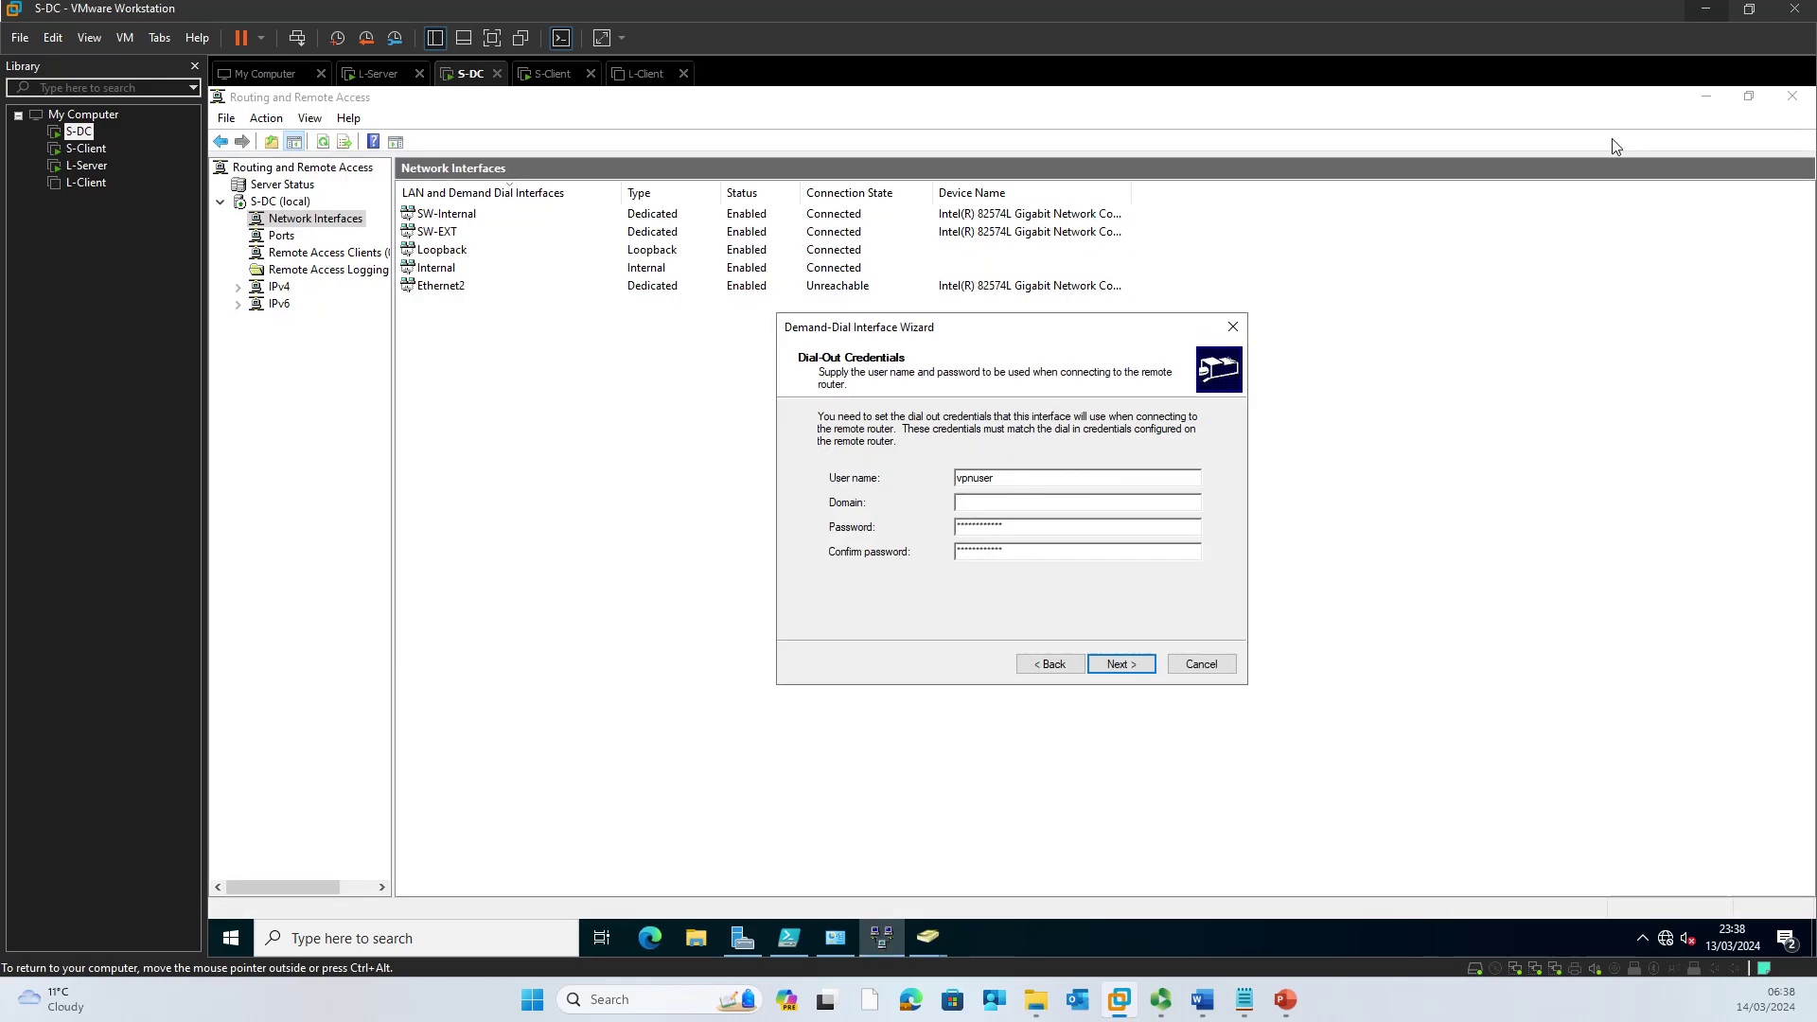
click(939, 940)
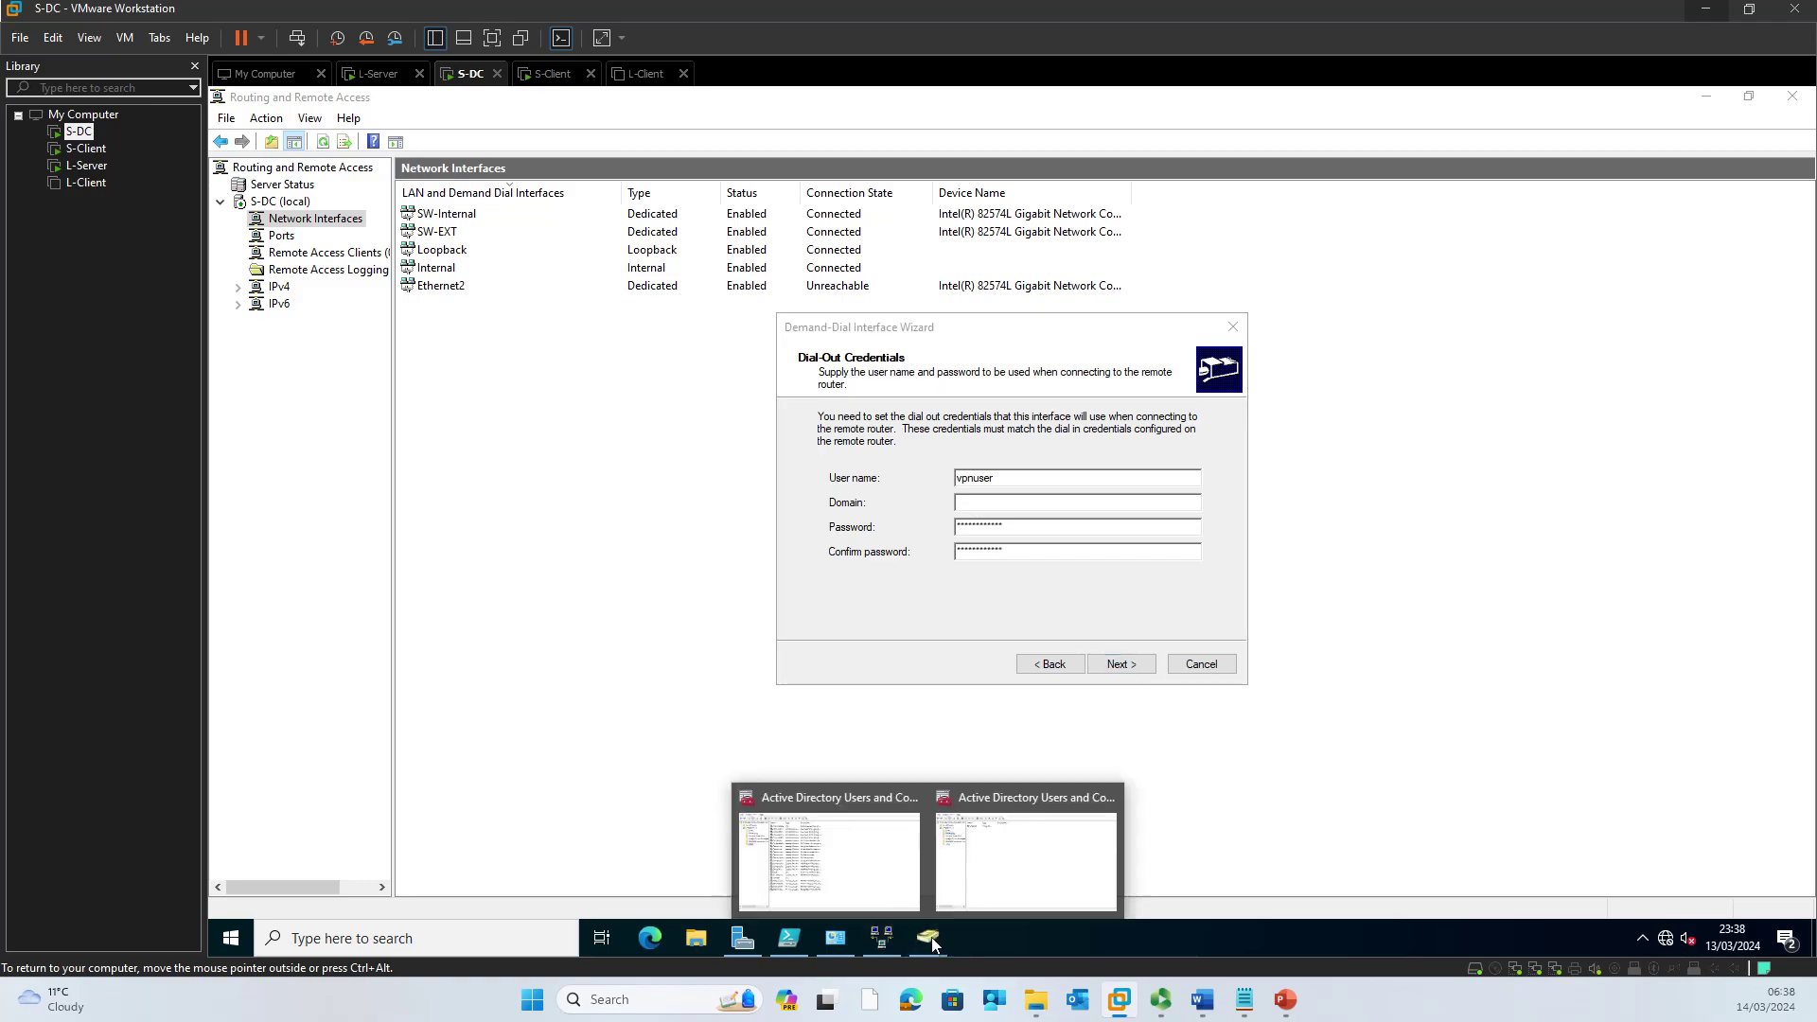
click(829, 856)
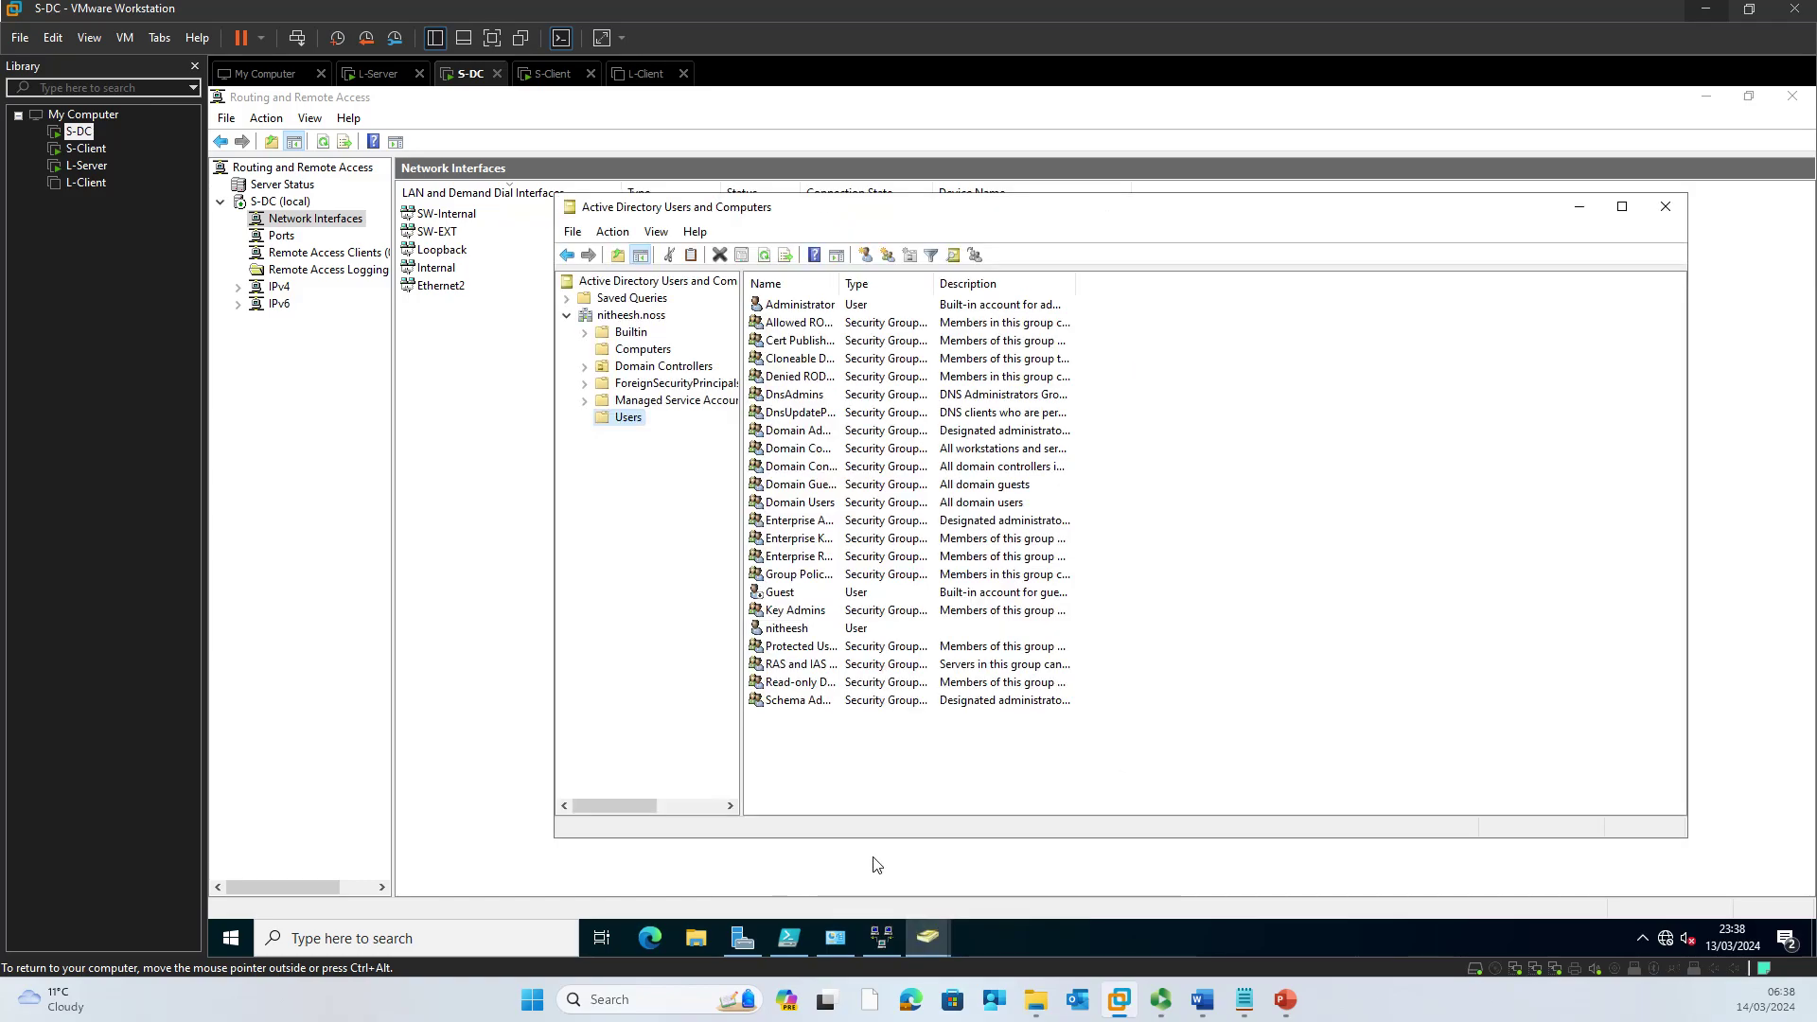
Step: Start a new user in Users with logon name vpnuser
click(949, 731)
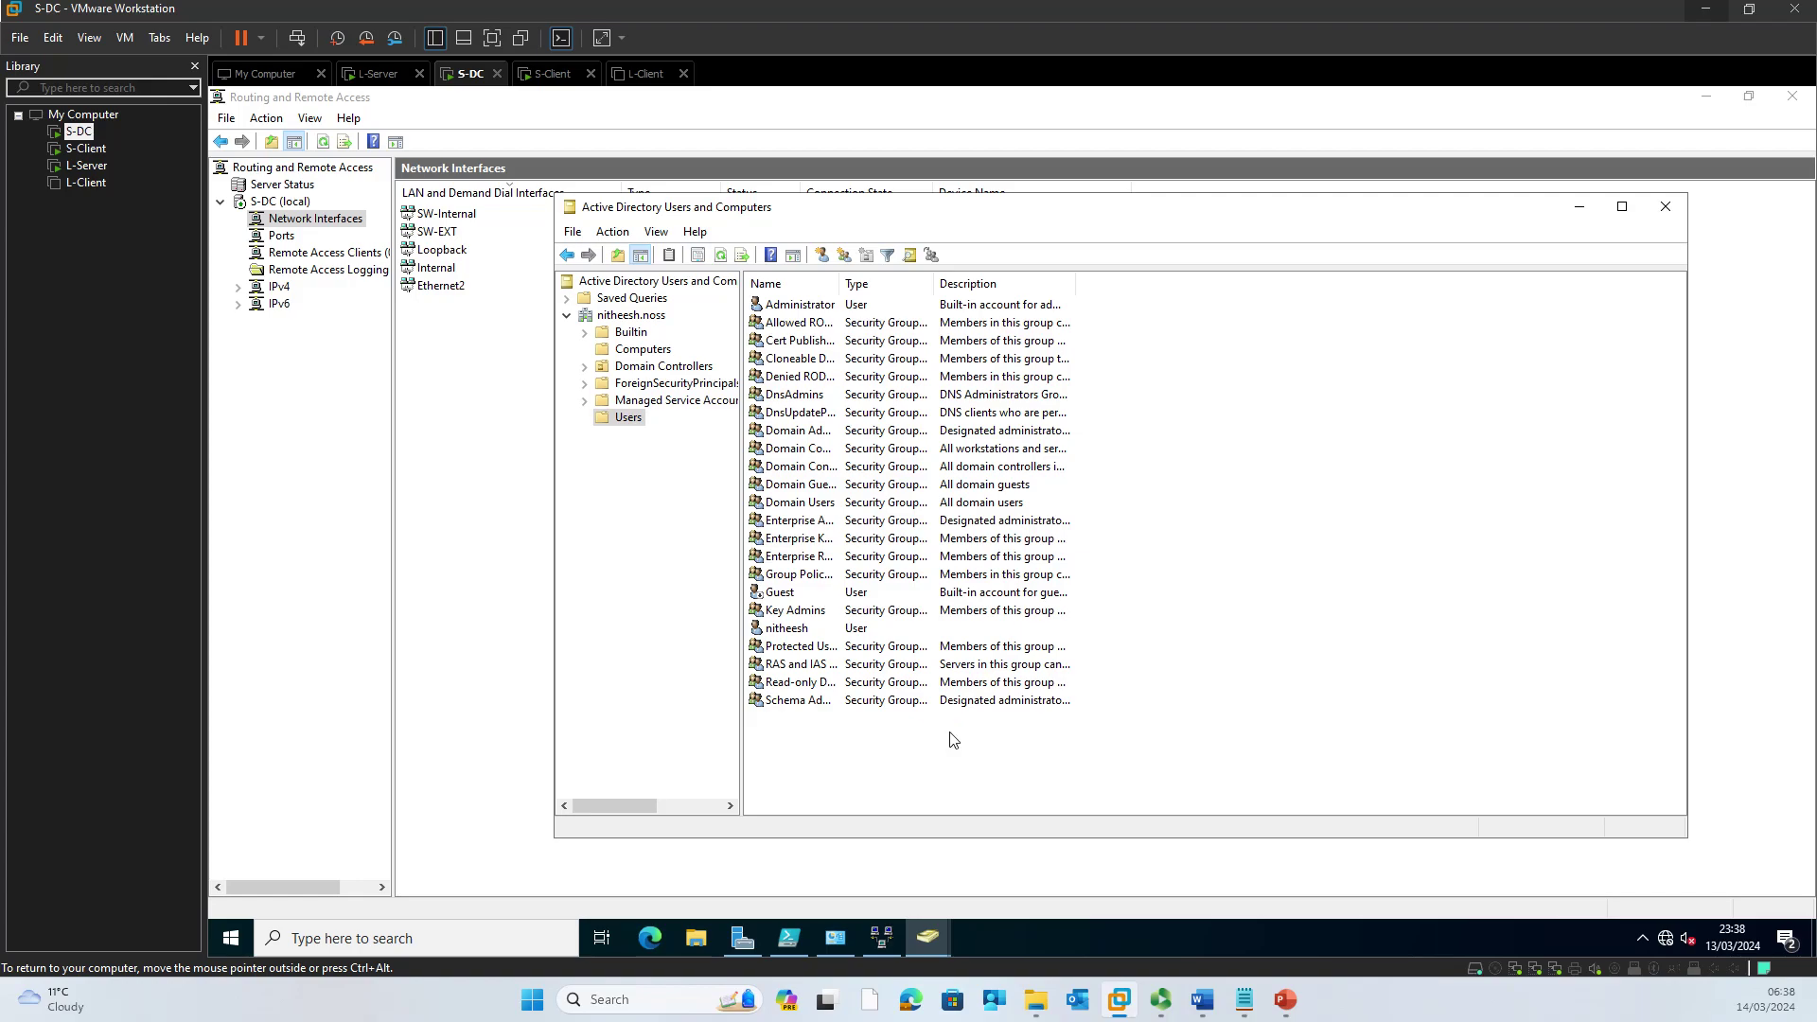
right_click(953, 739)
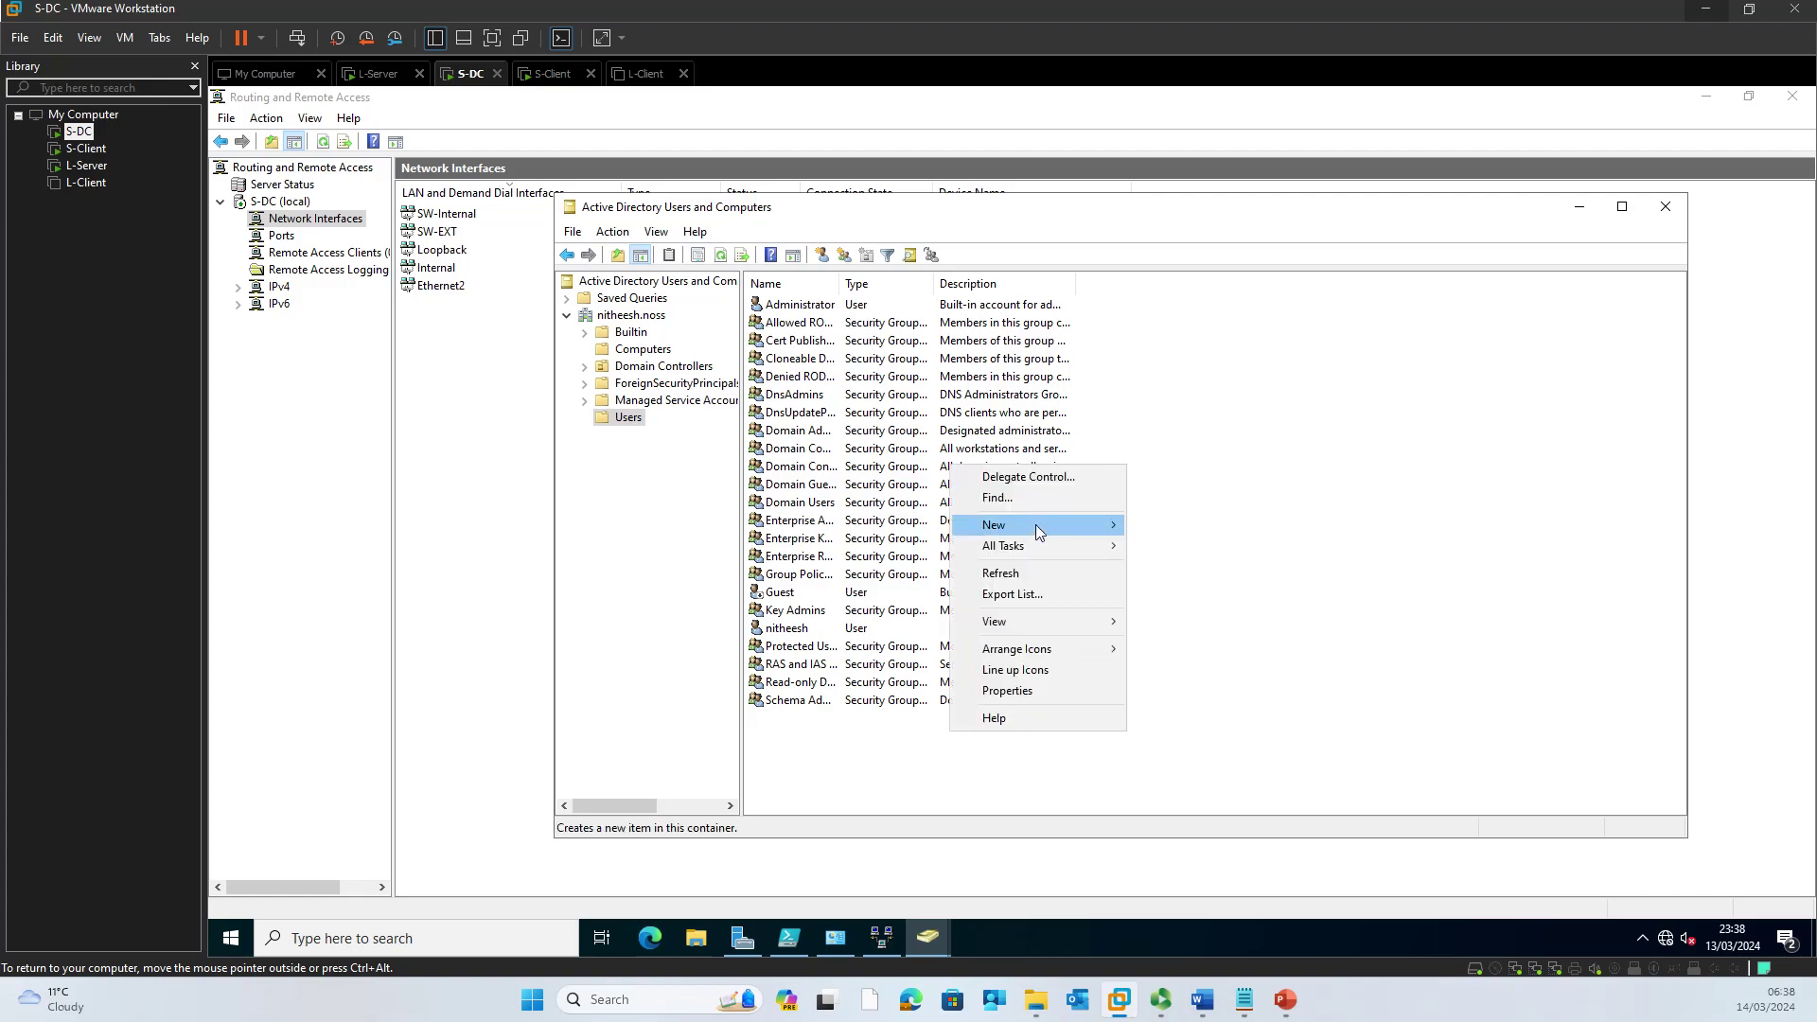
mouse_move(1042, 524)
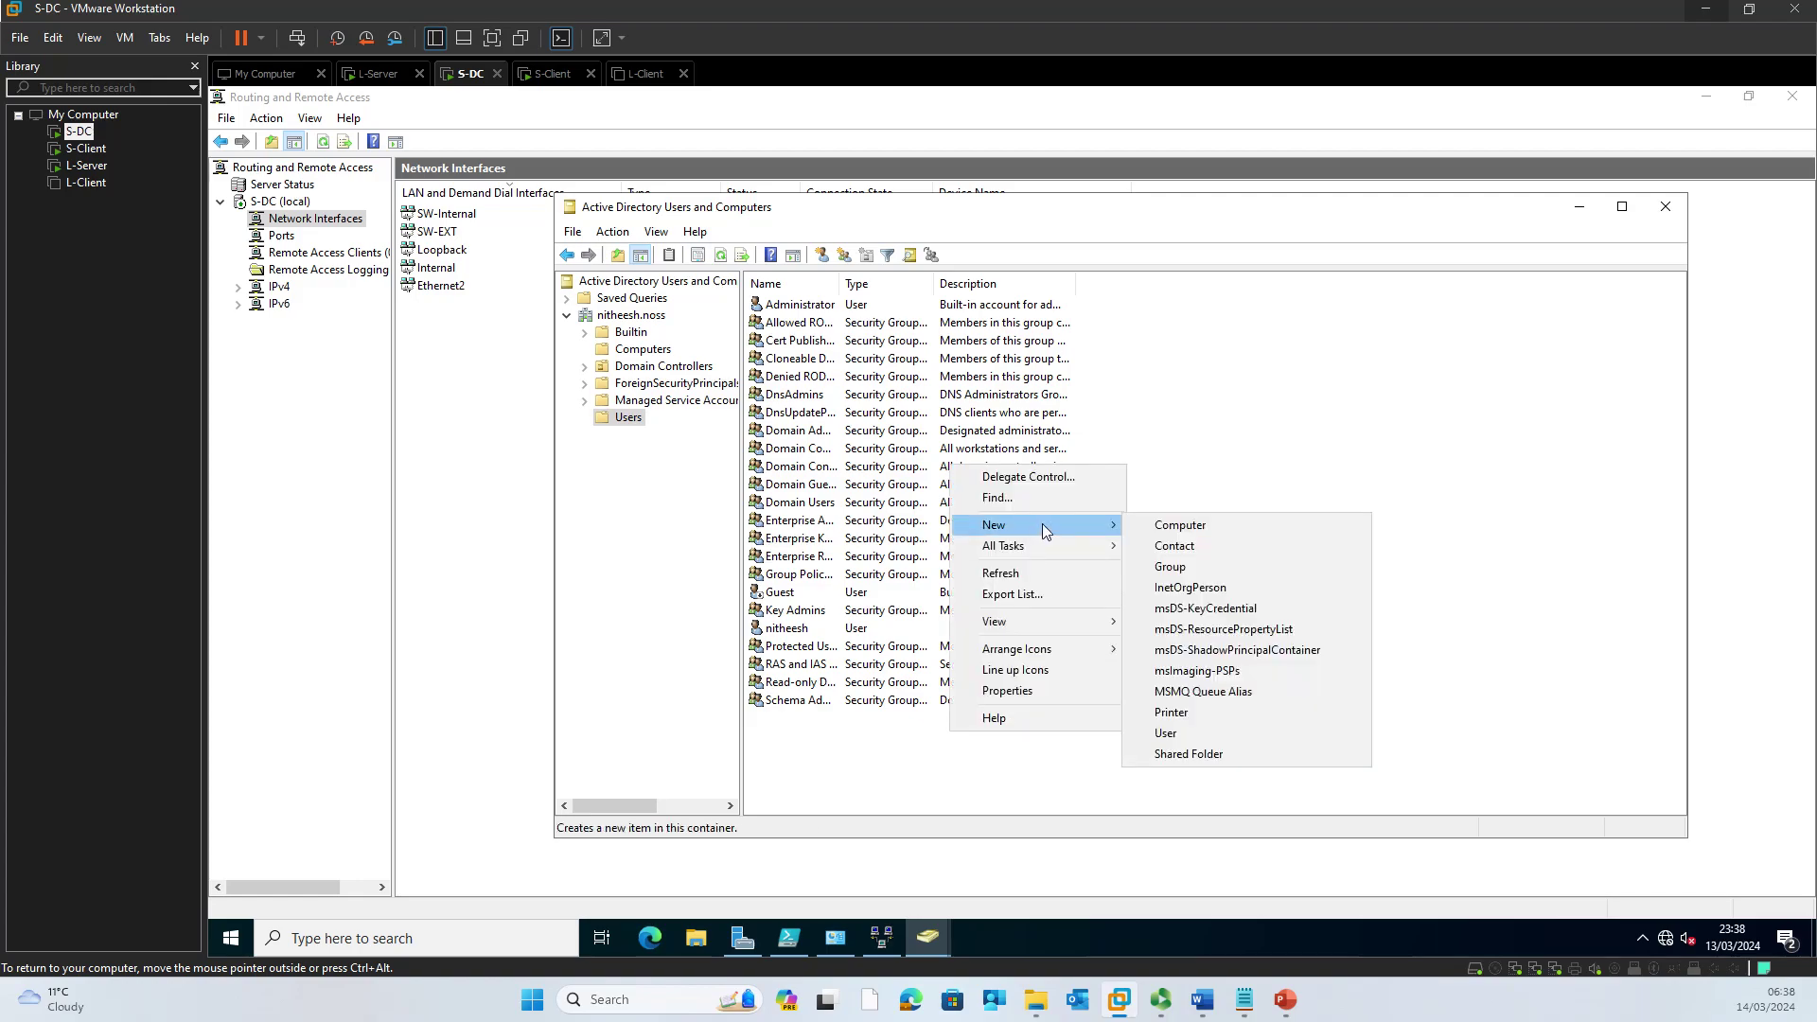
click(1164, 732)
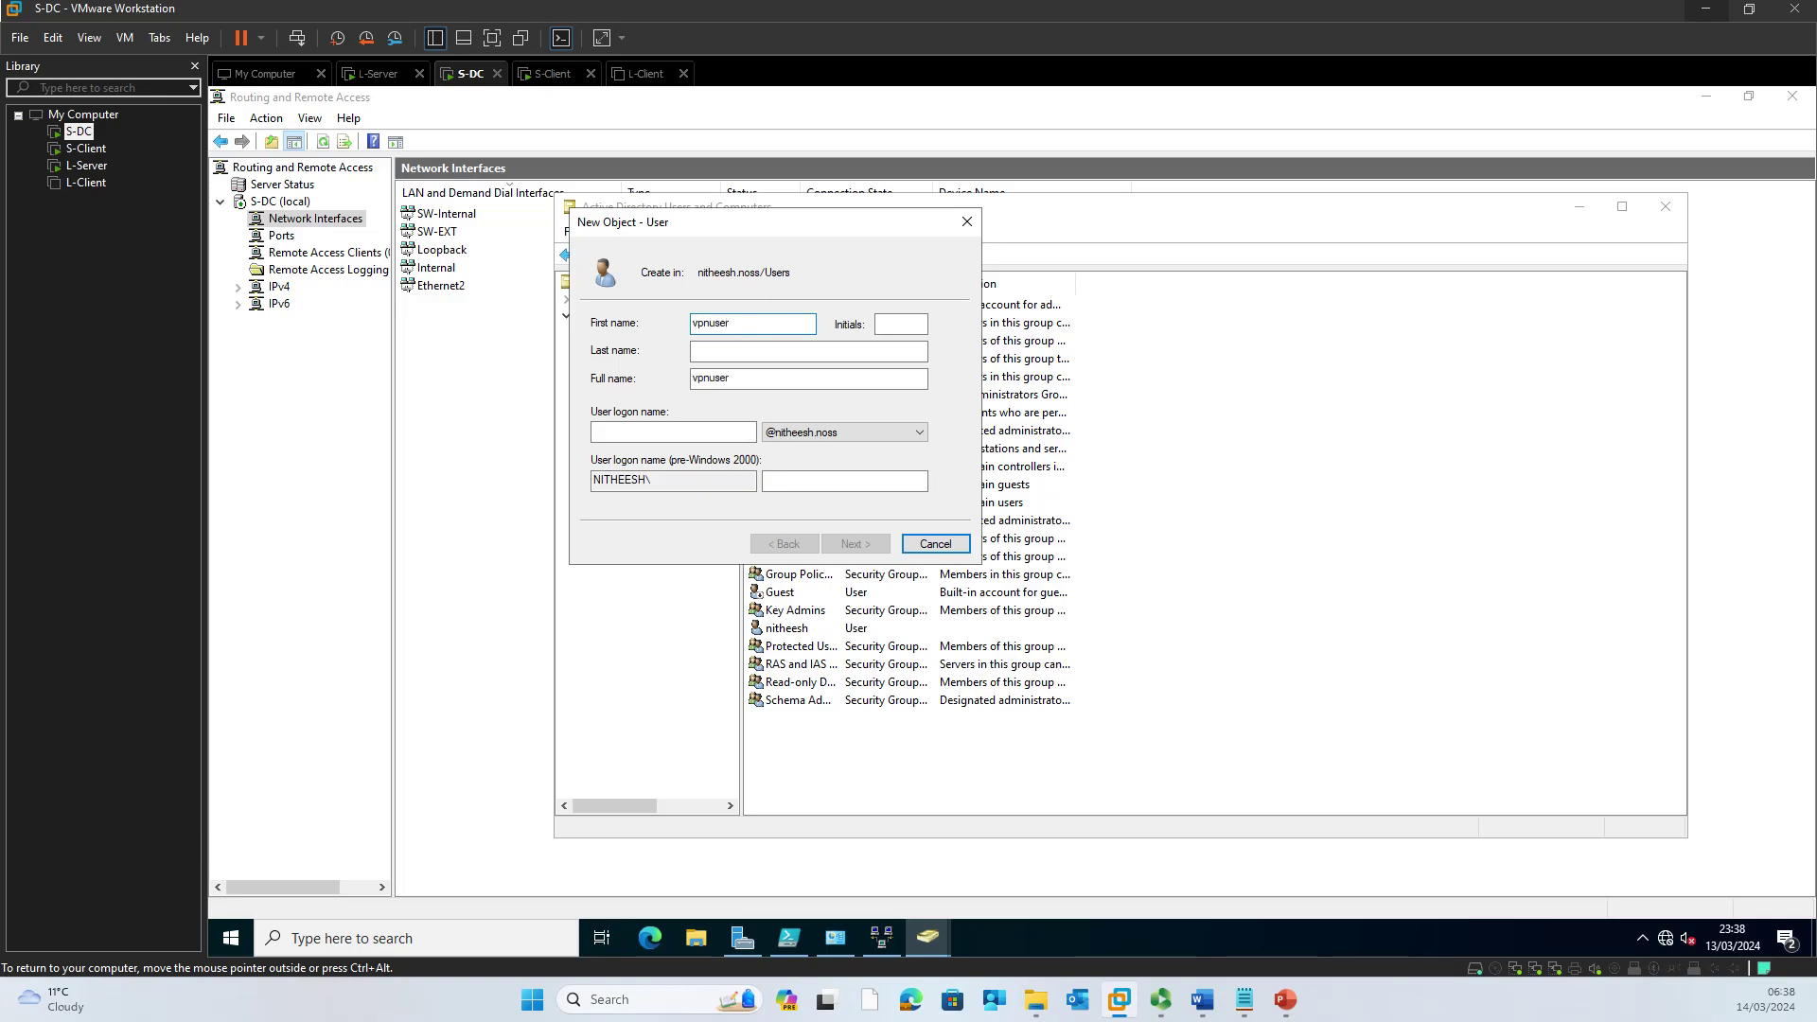
key(Tab)
key(Tab)
key(Tab)
text(vpnuser)
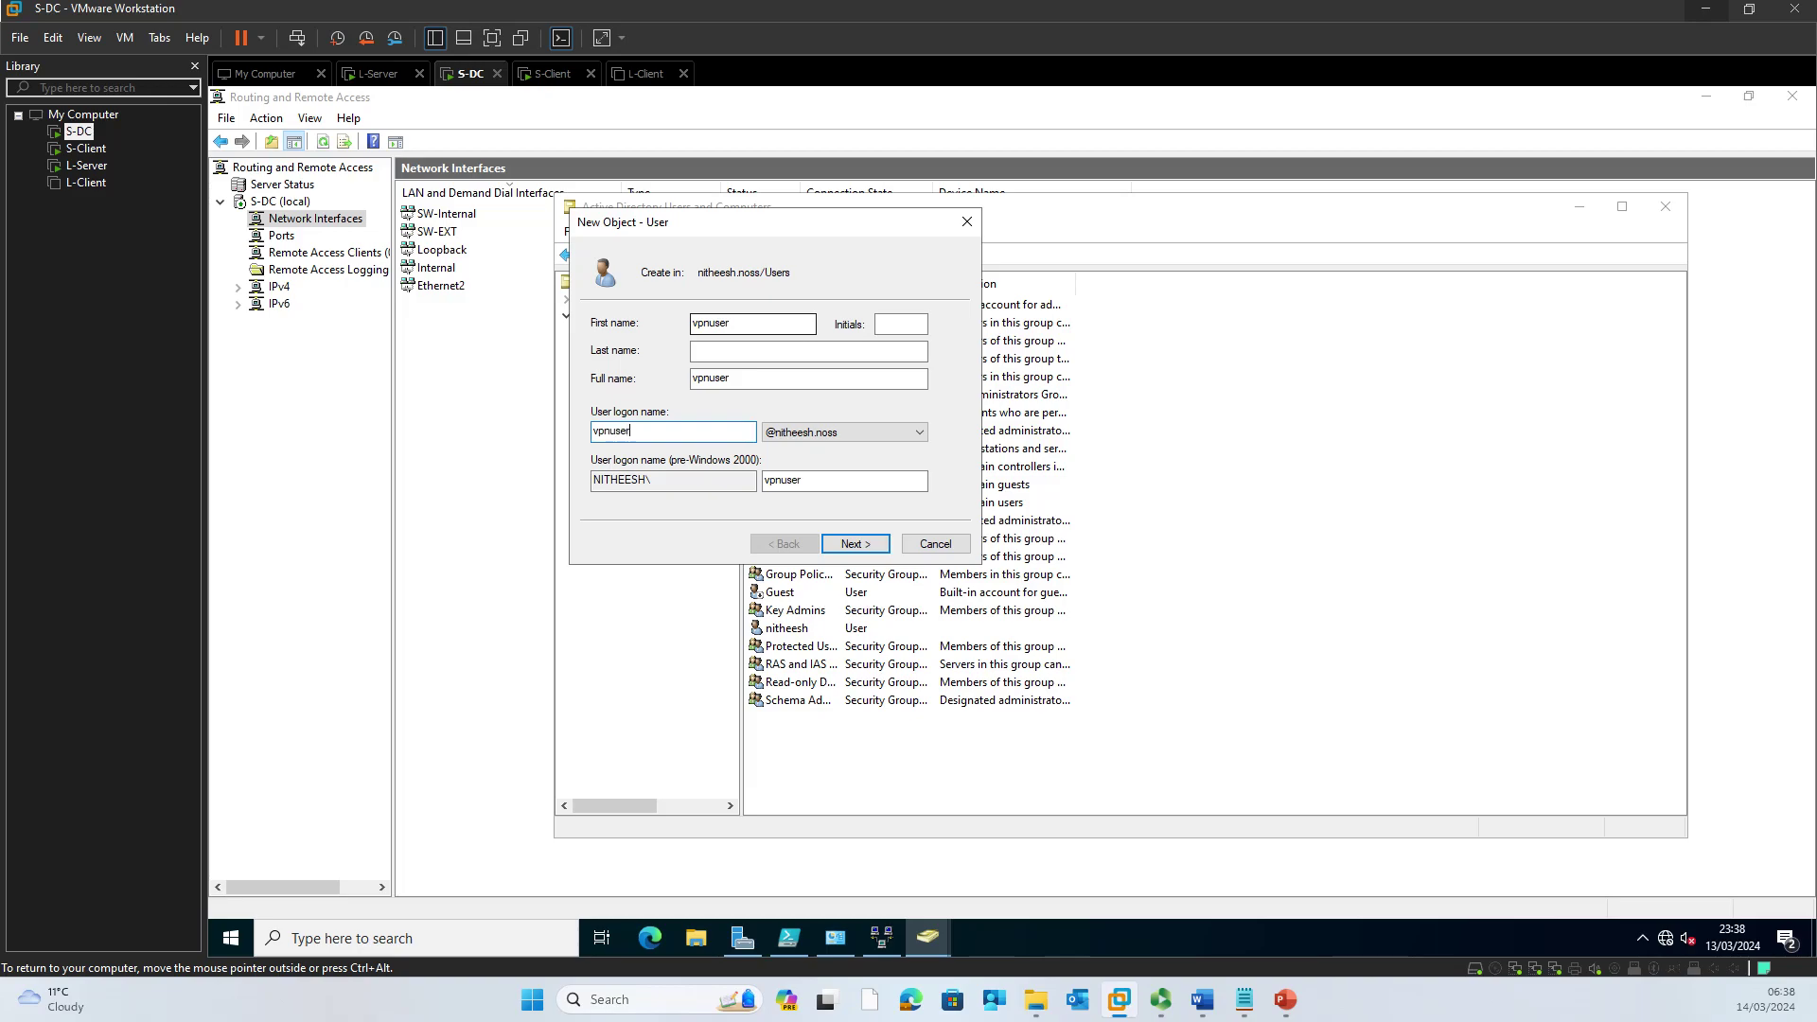
click(844, 544)
Step: Set vpnuser's password, clear must-change, enable Password never expires, and create the account
key(Caps_Lock)
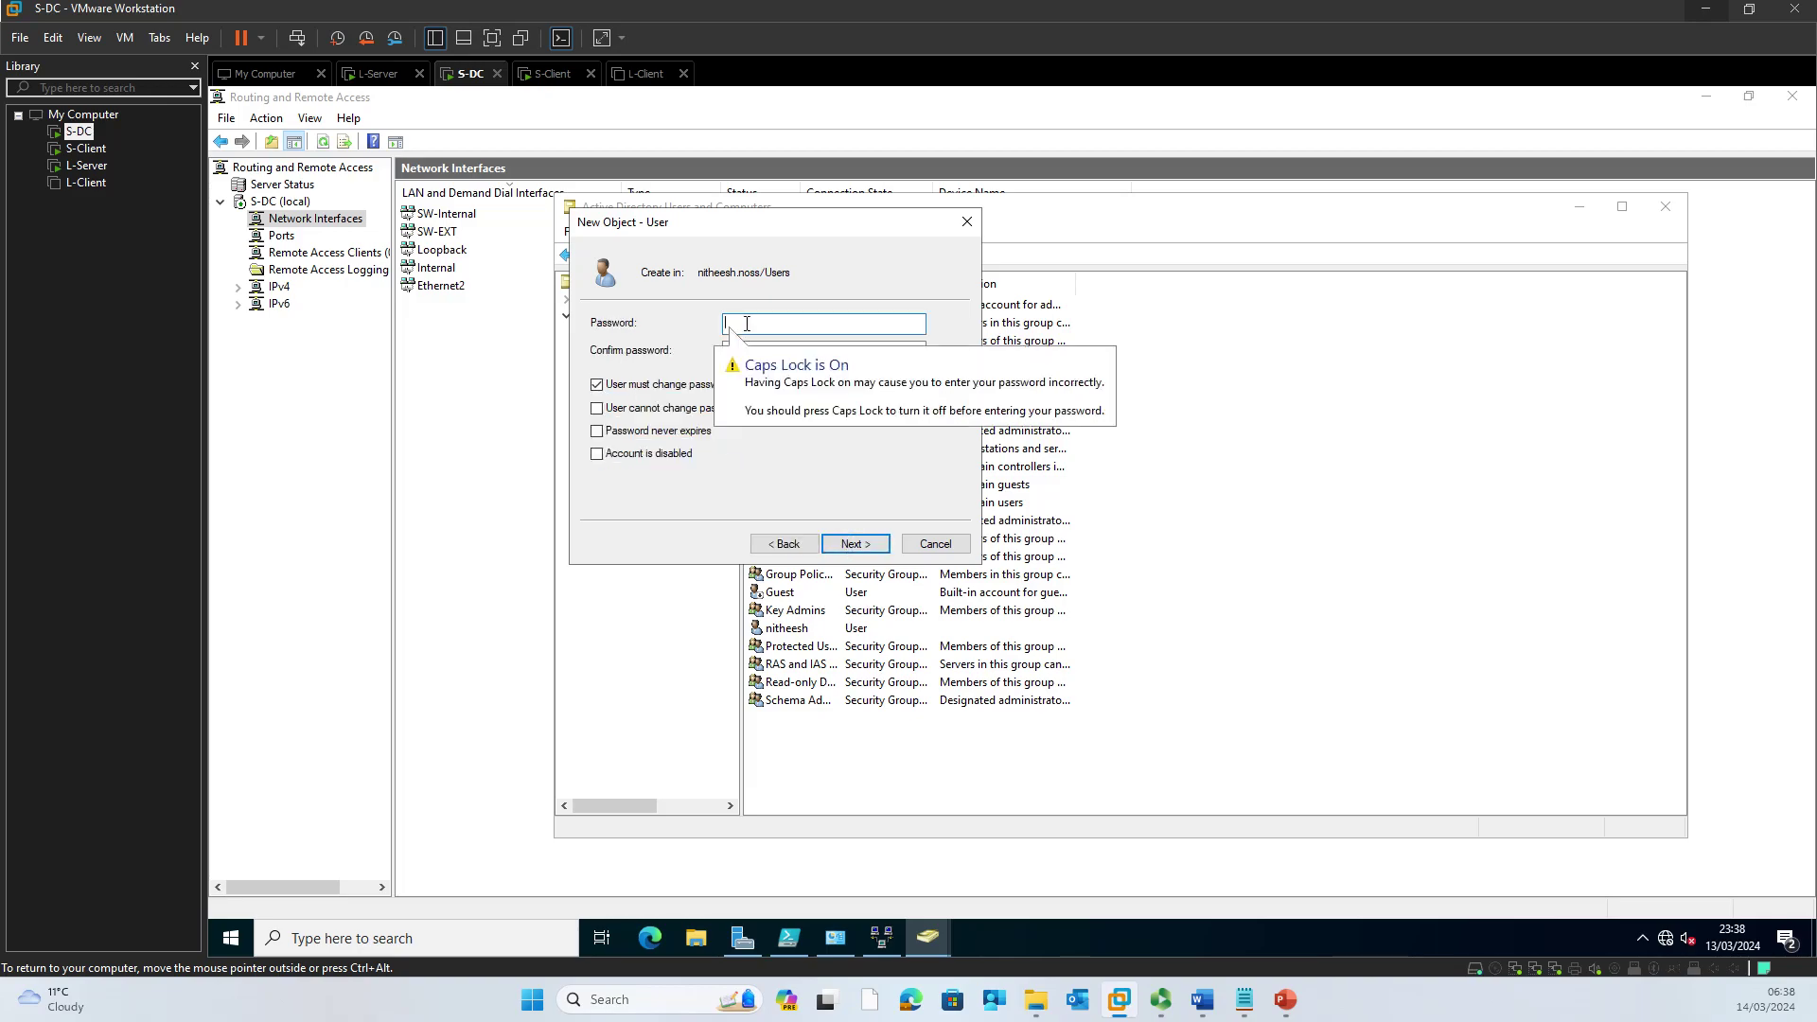
text(P@ssw0r)
key(Caps_Lock)
text(D1)
key(Tab)
text(P@ssw0r)
key(Caps_Lock)
text(D)
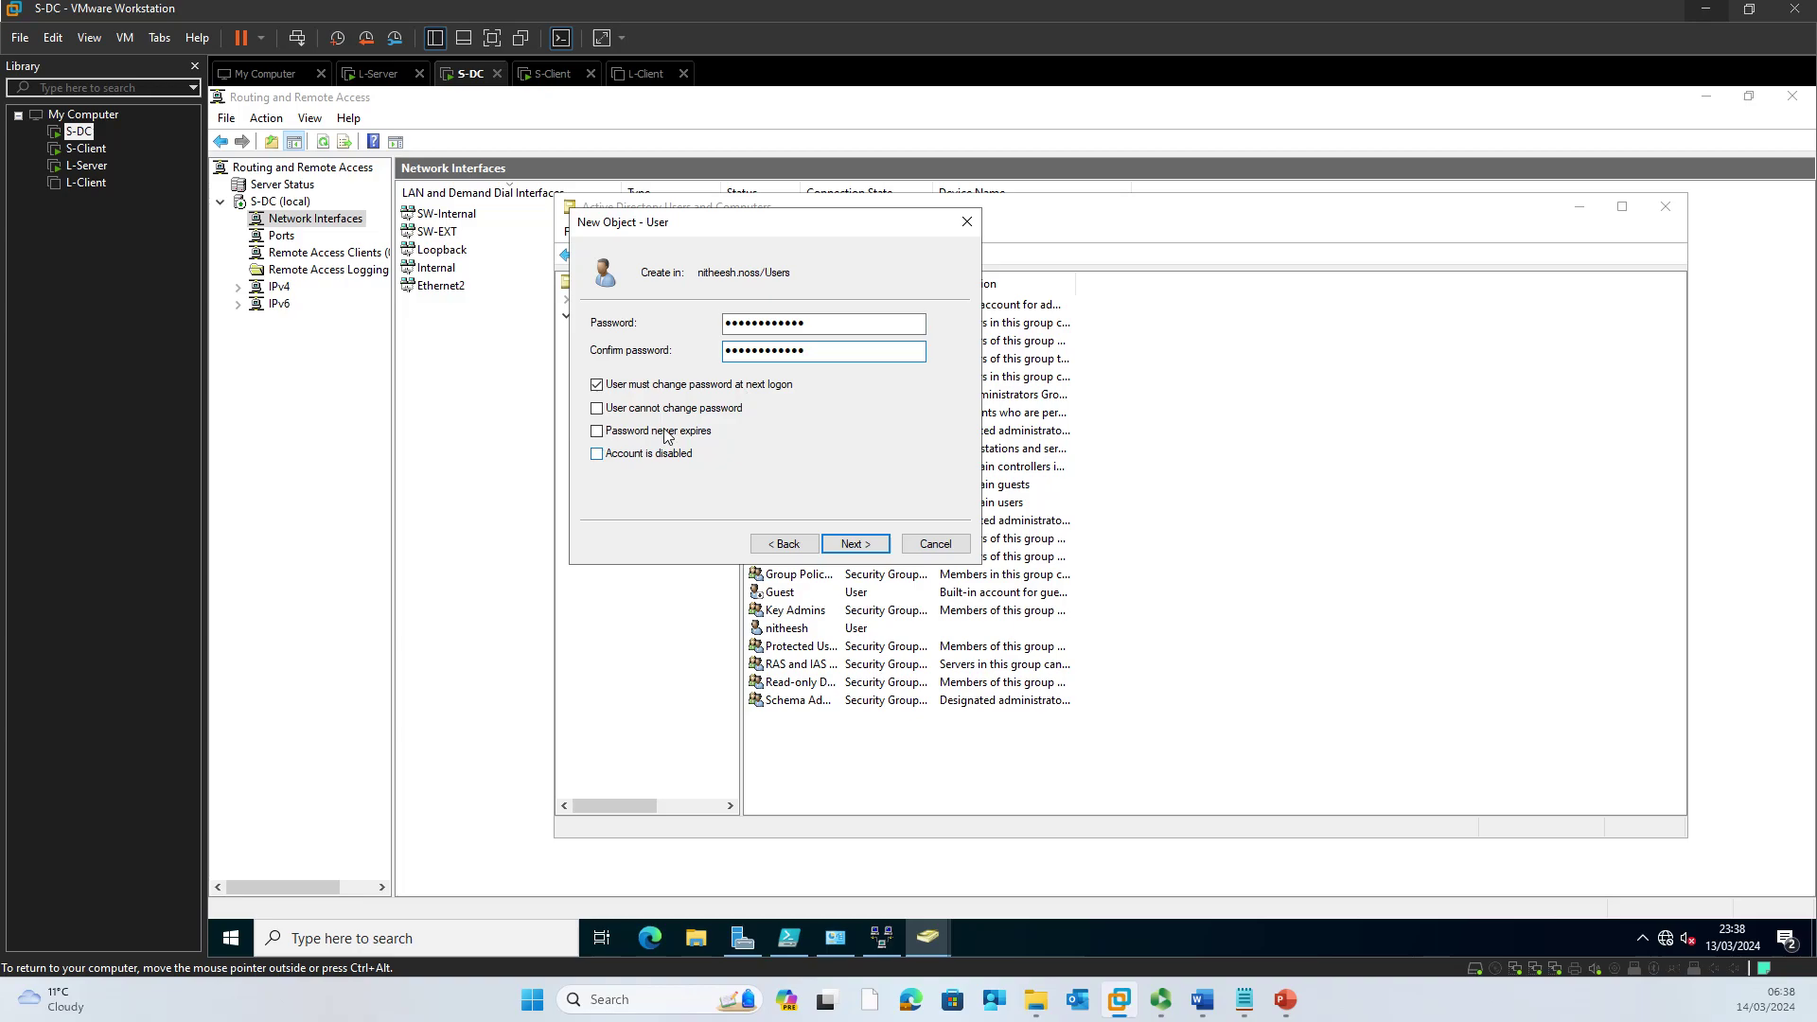
click(597, 384)
click(597, 408)
click(597, 409)
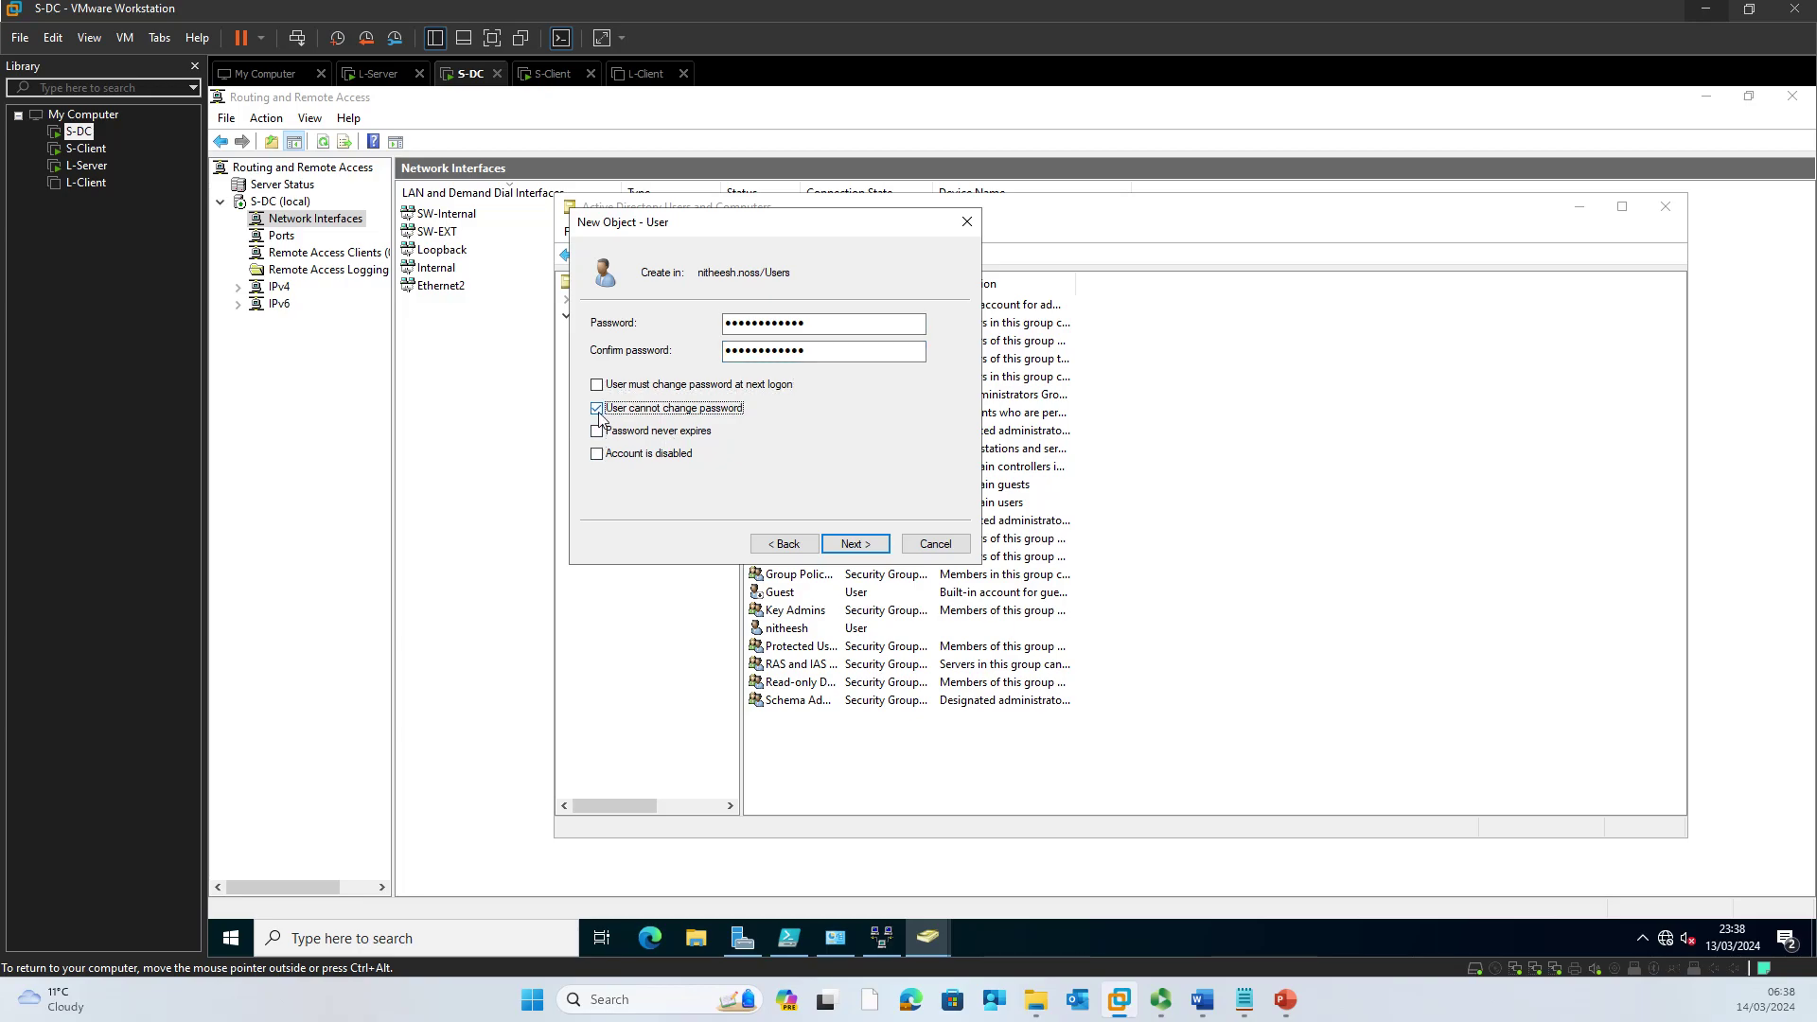
click(597, 432)
click(854, 546)
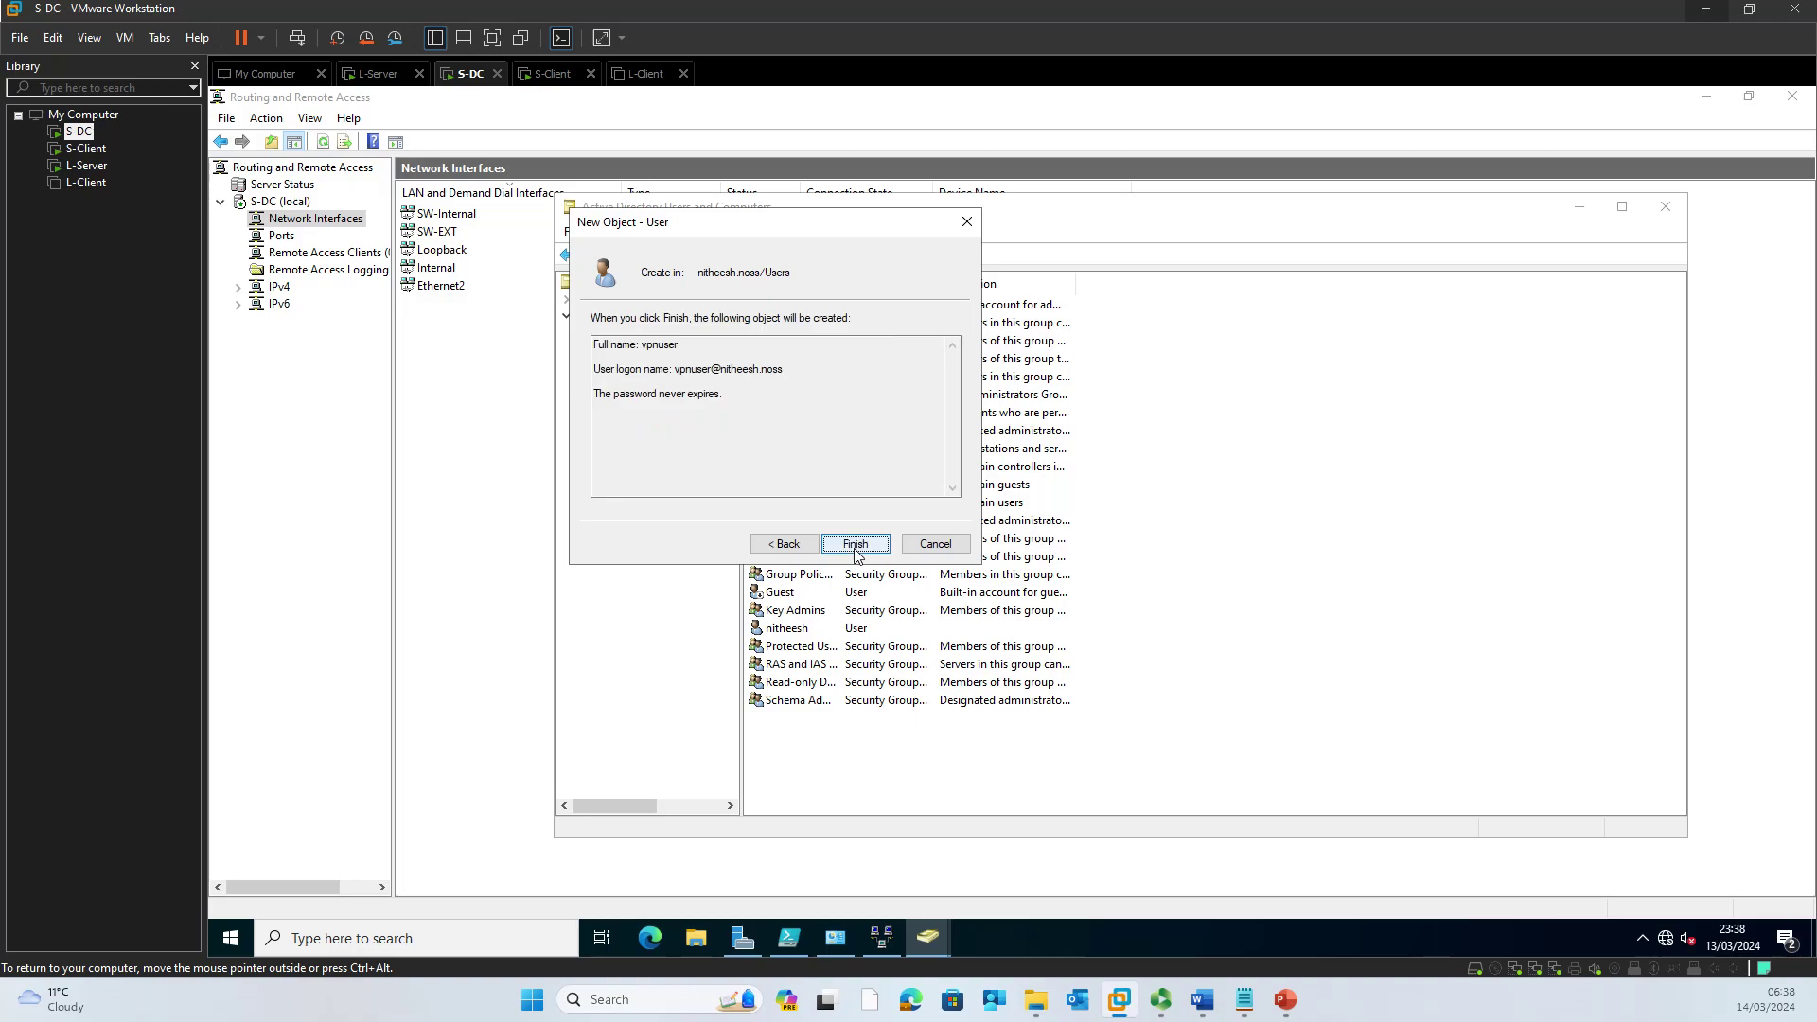
click(855, 544)
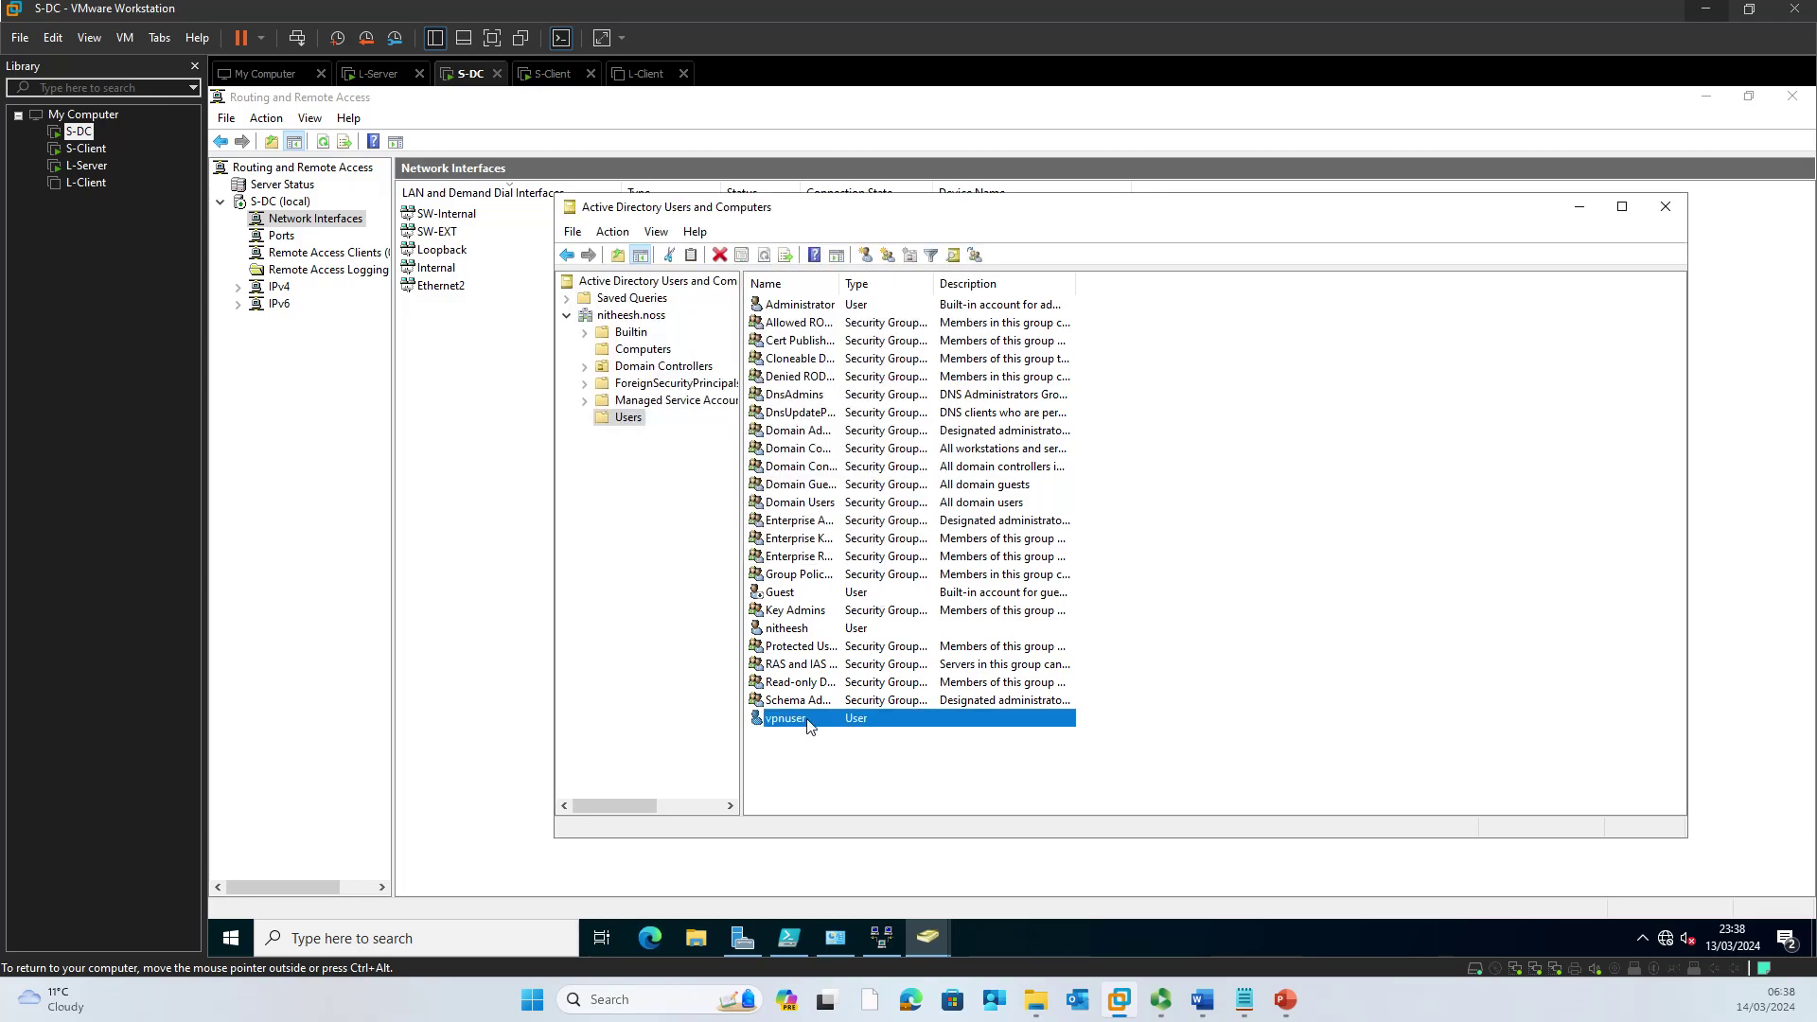
Step: Set vpnuser's dial-in Network Access Permission to Allow access
right_click(809, 724)
click(866, 673)
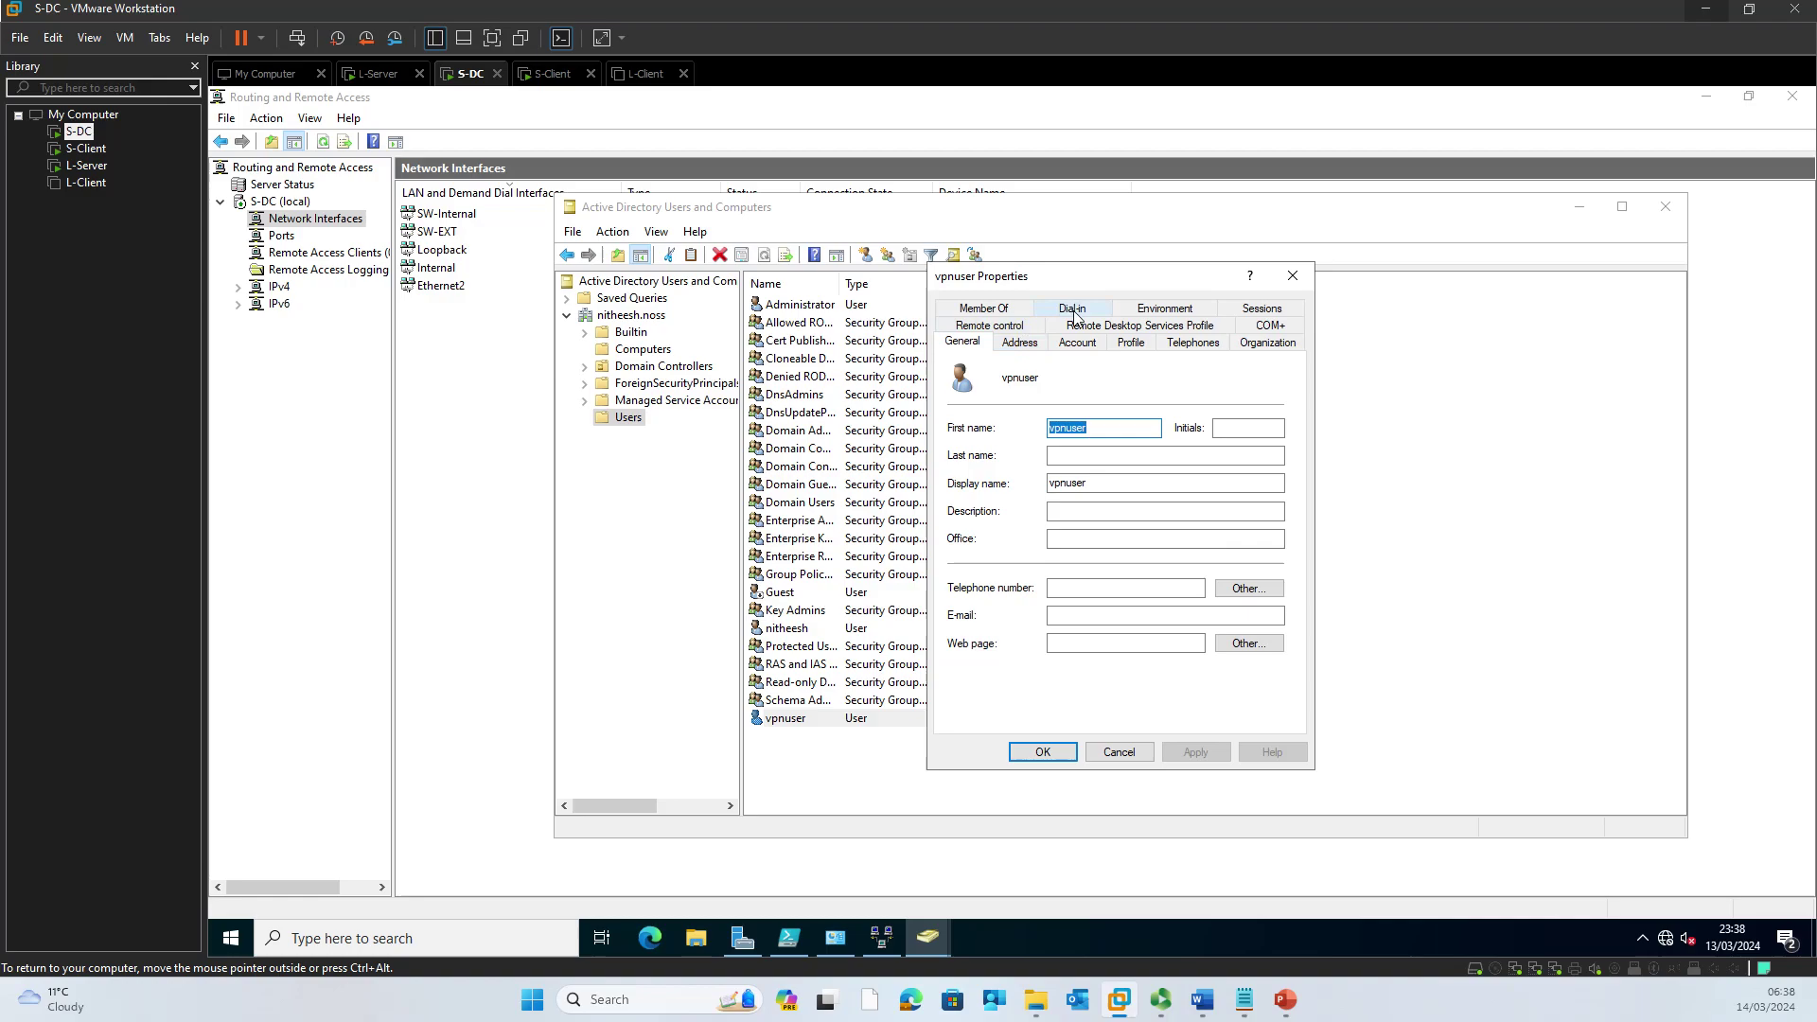
click(1073, 315)
click(1020, 398)
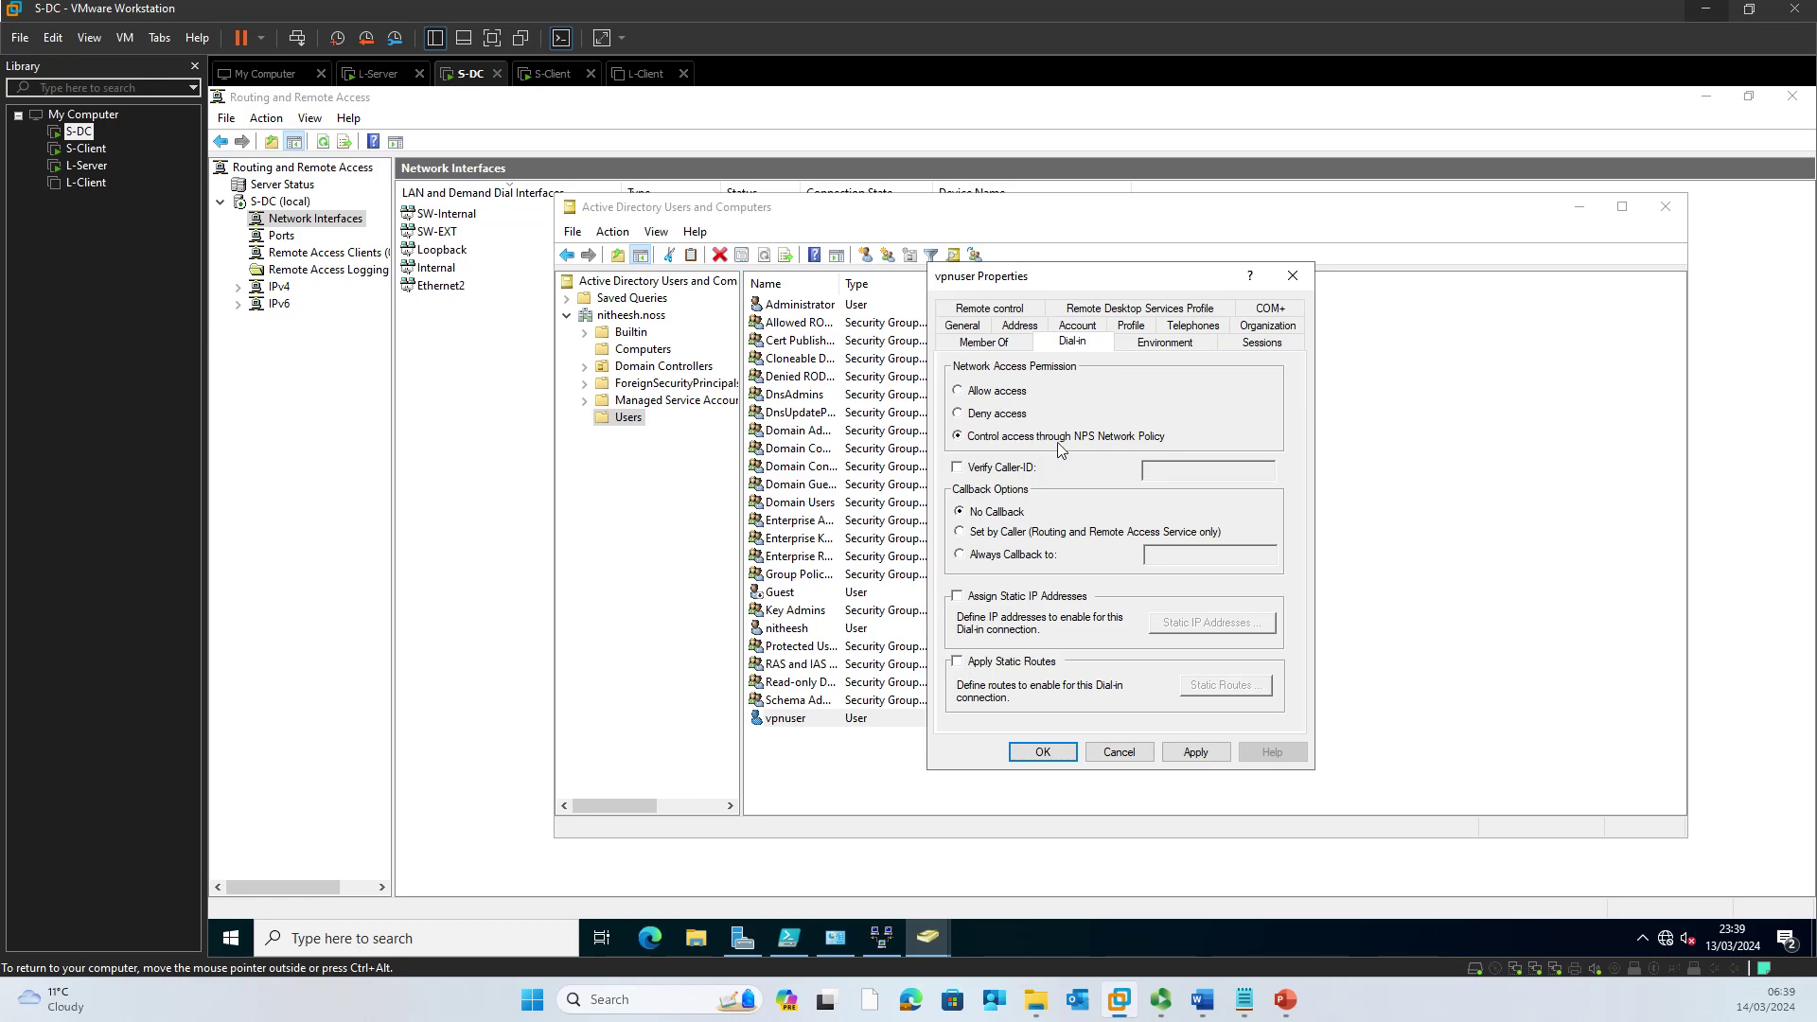
key(Return)
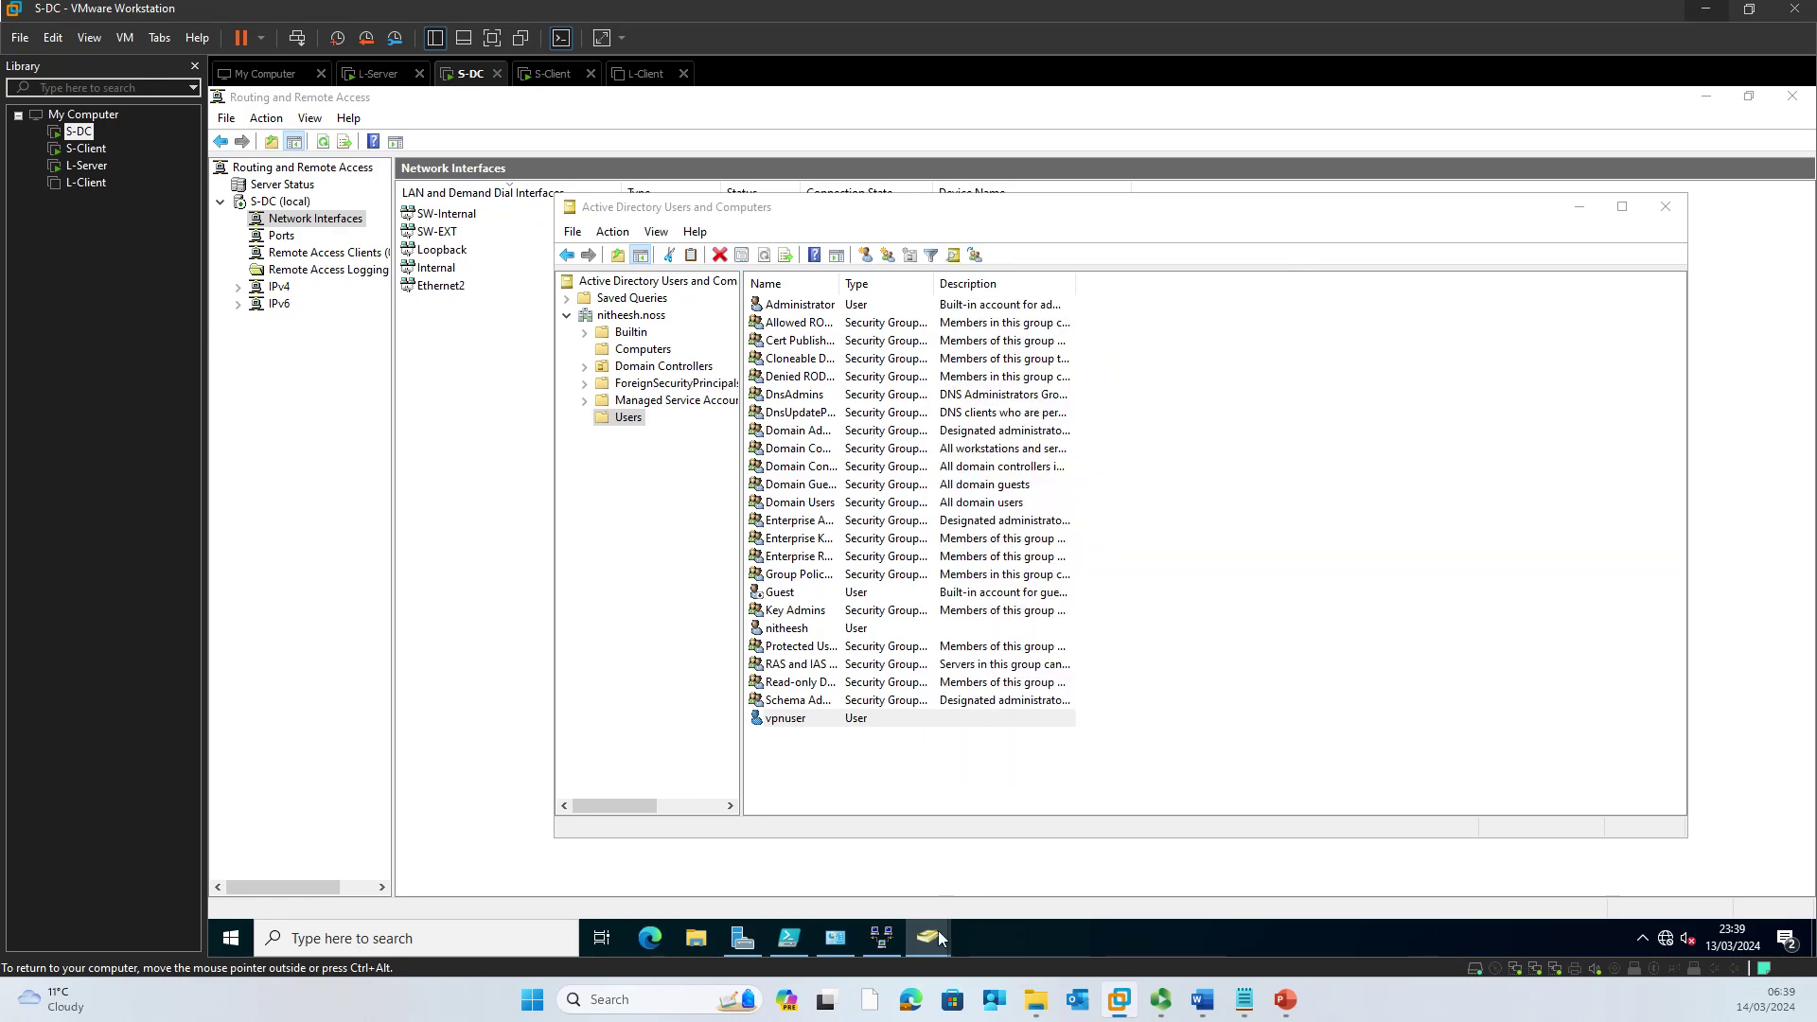
mouse_move(939, 938)
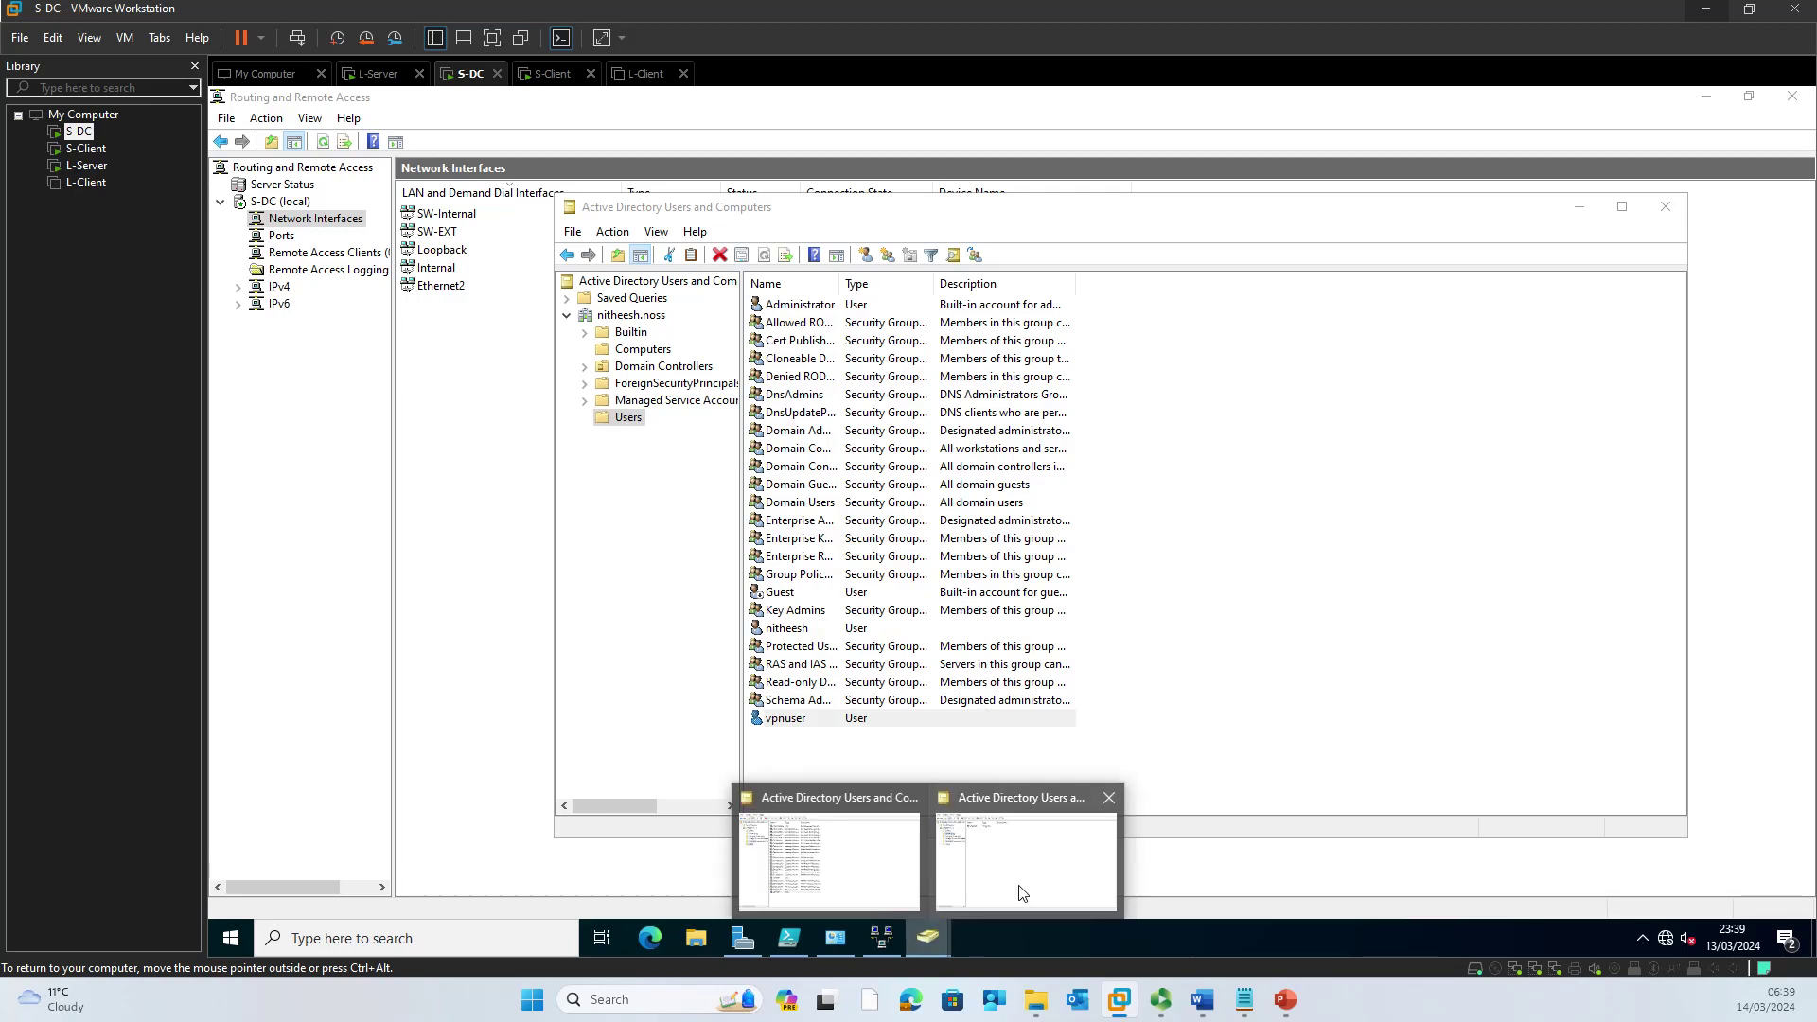
Step: Reopen vpnuser's properties, apply the Allow access permission, and close Active Directory Users and Computers
click(795, 719)
right_click(804, 721)
click(856, 783)
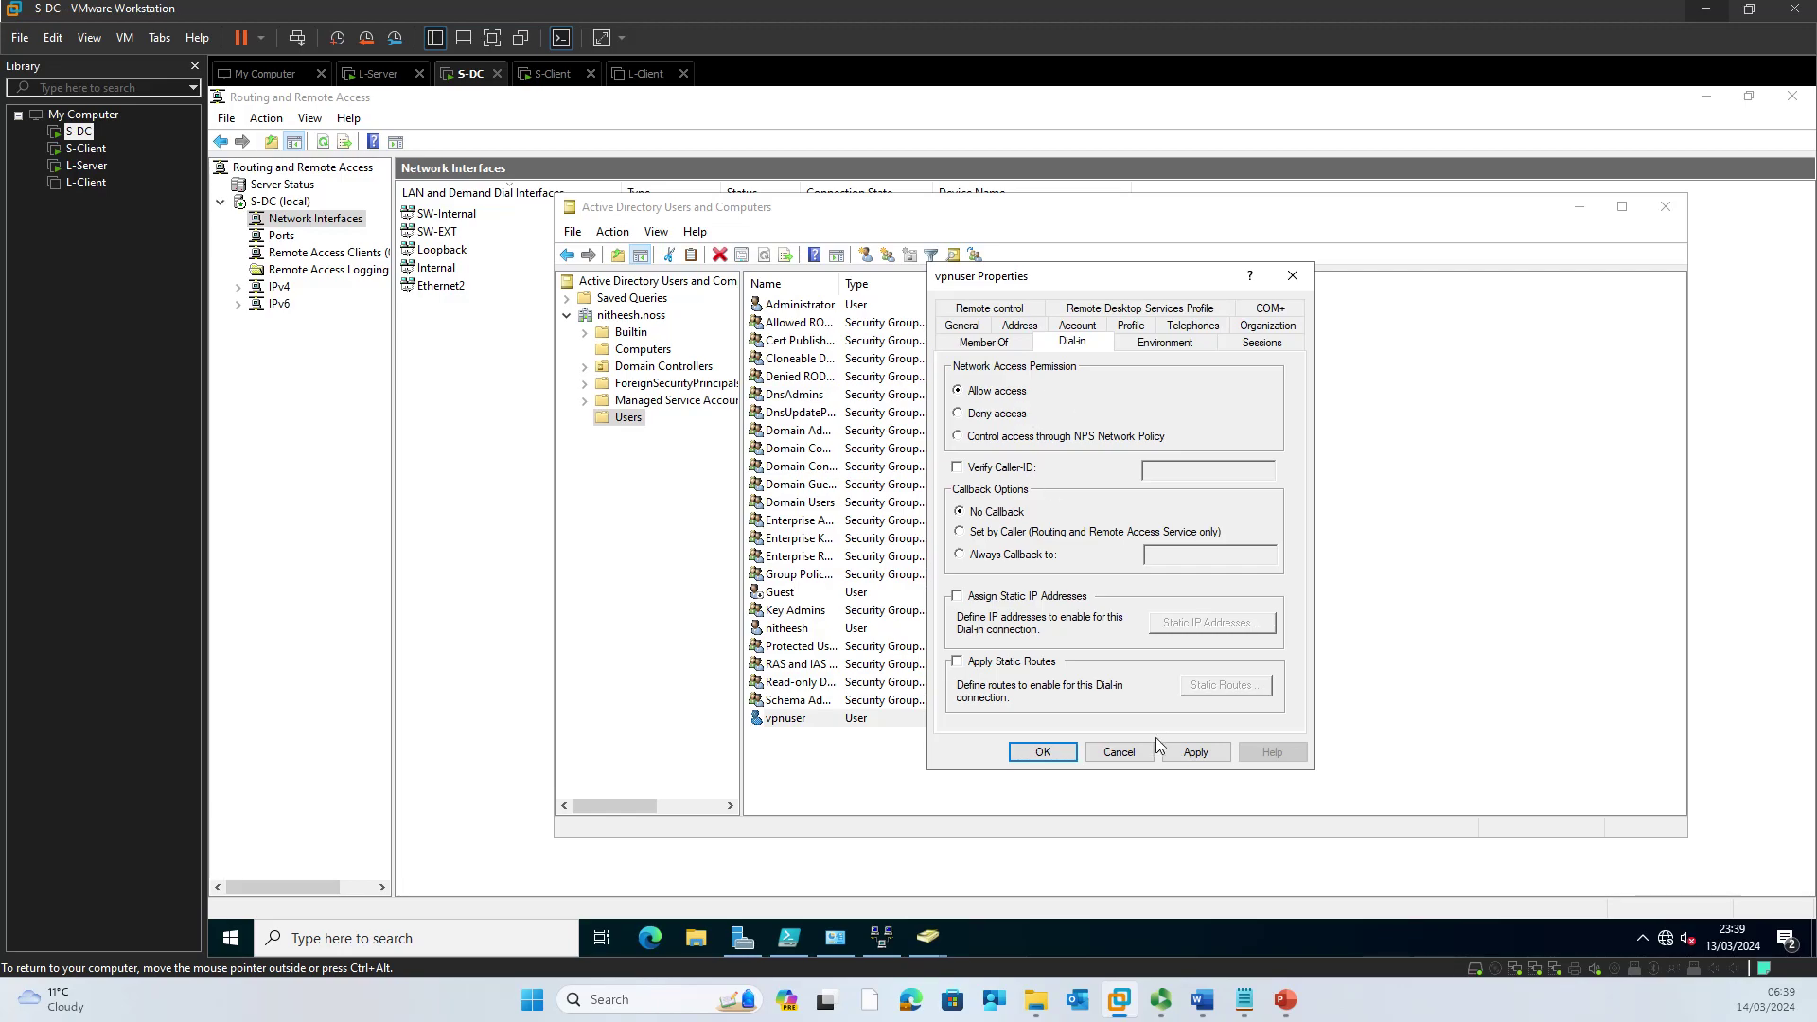
click(1196, 753)
click(1048, 757)
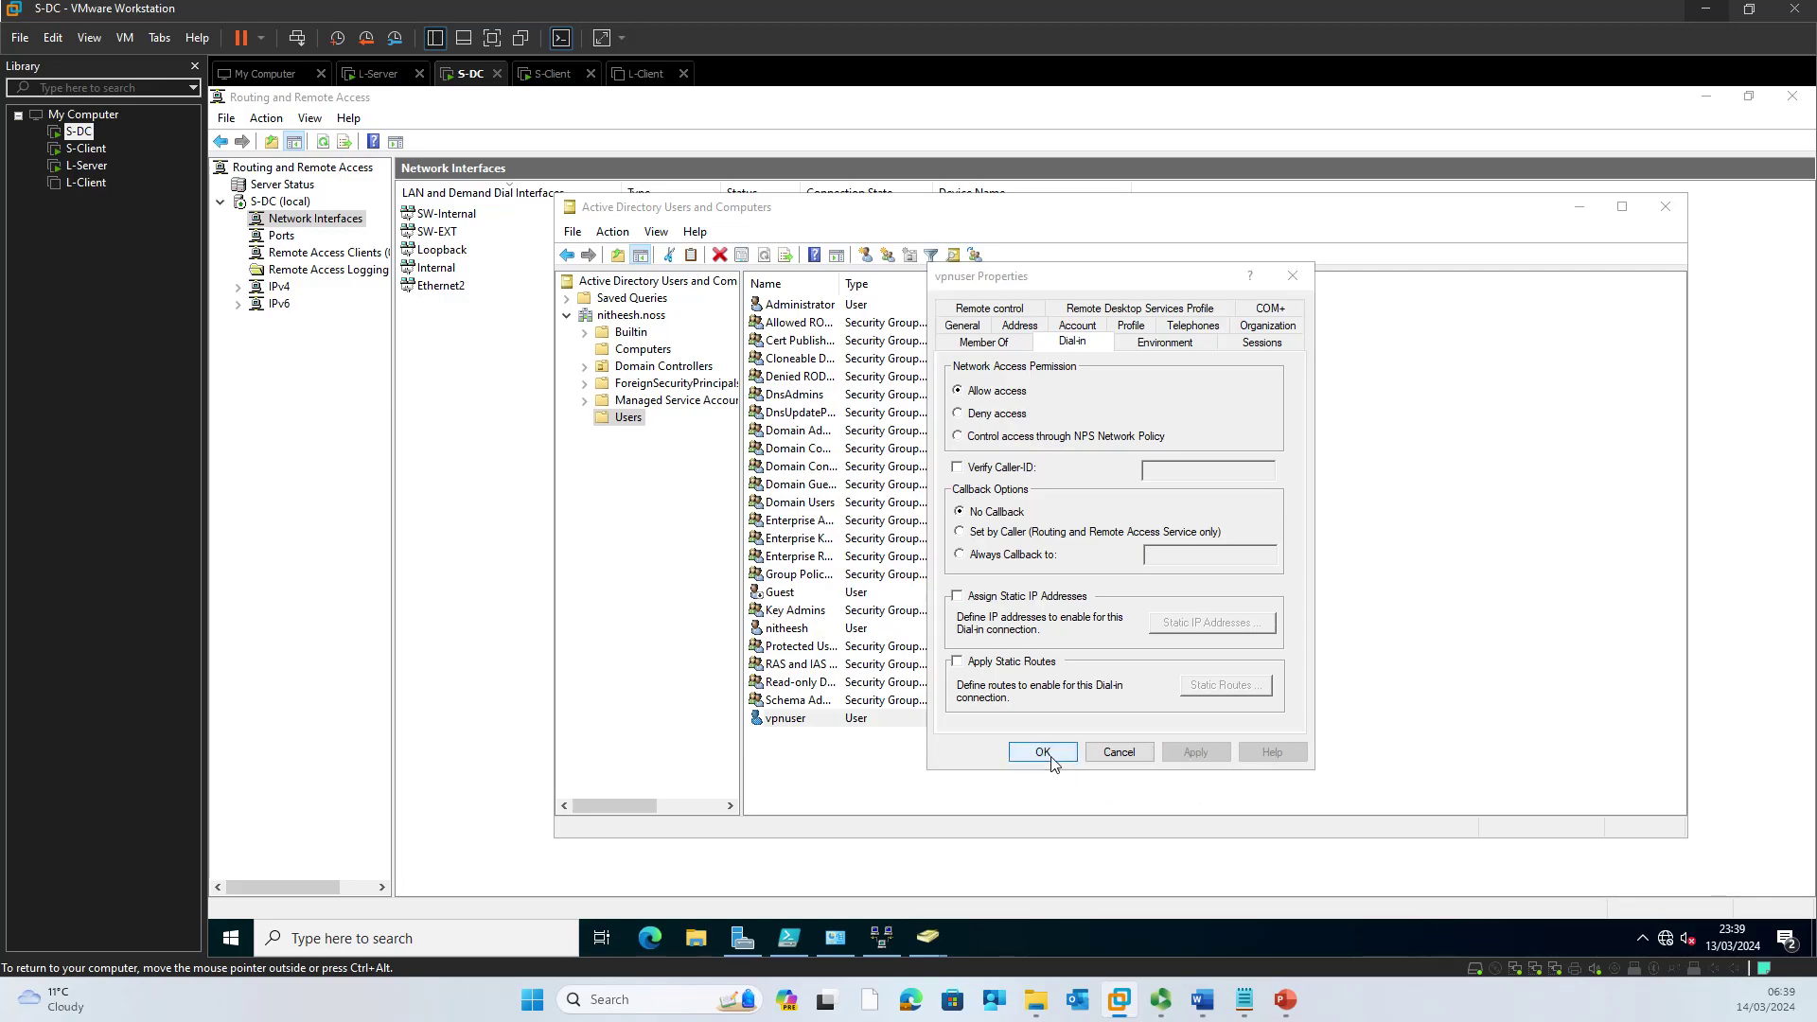
click(818, 720)
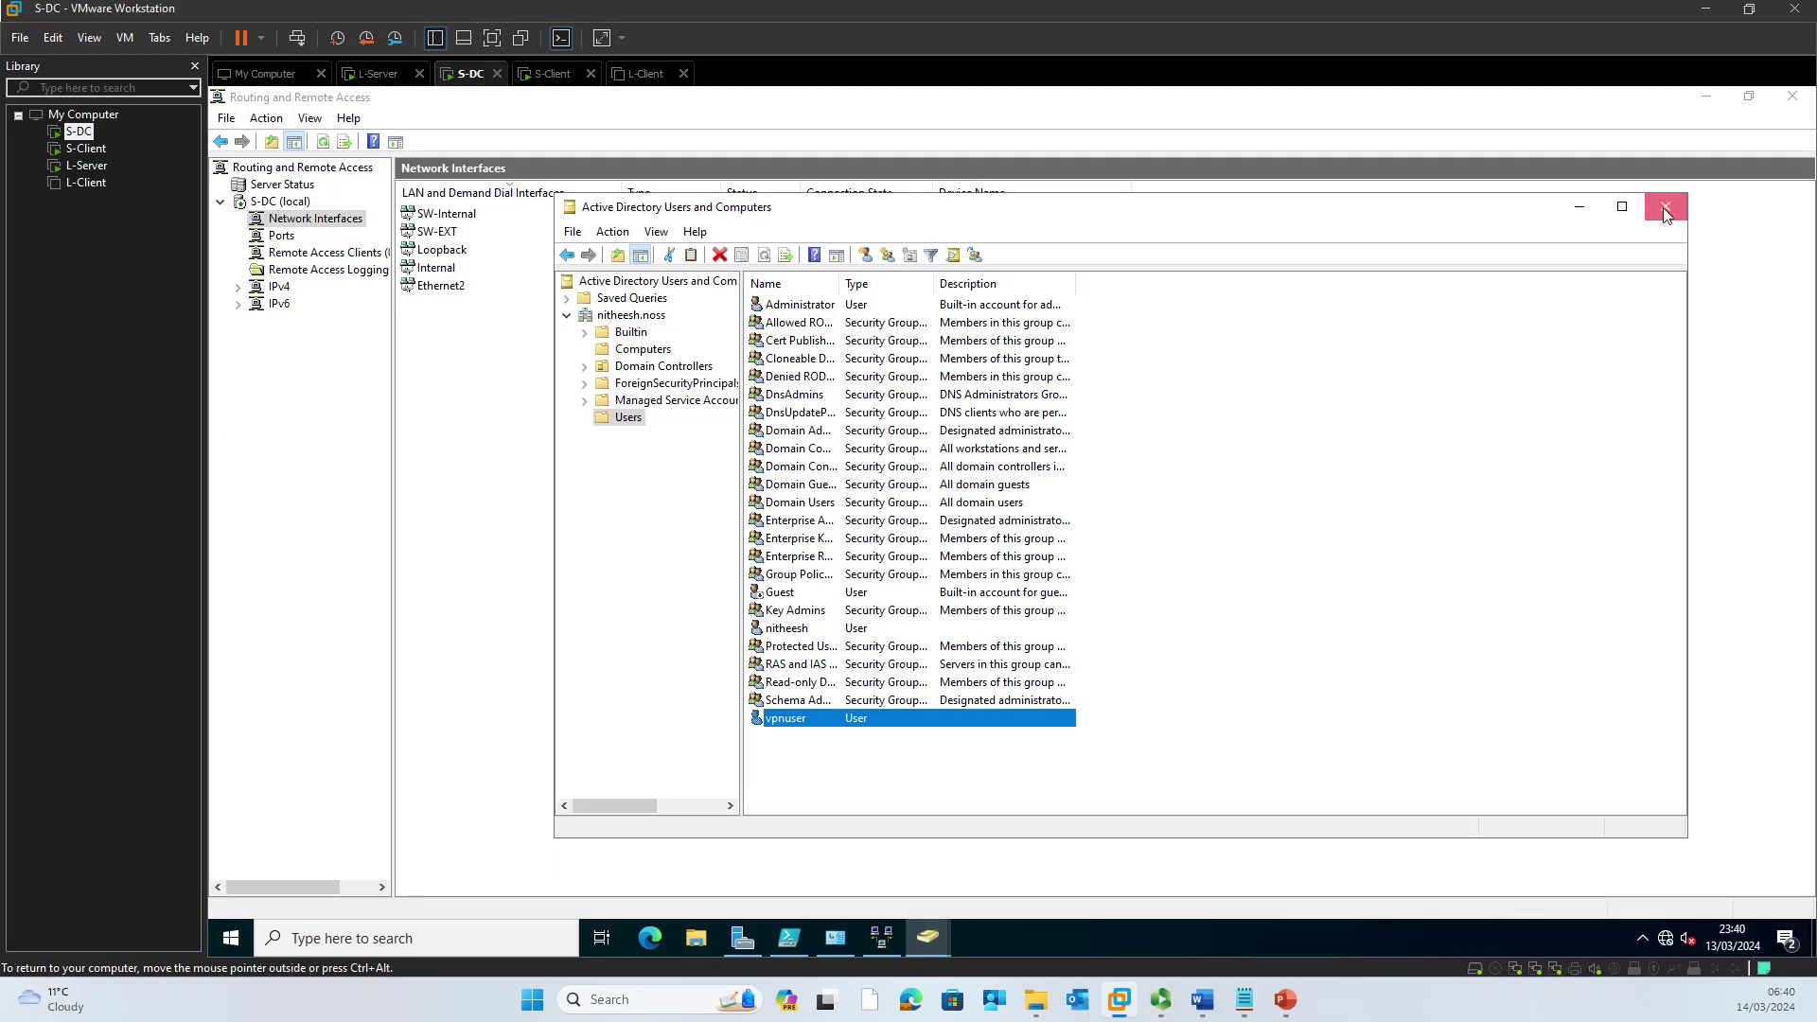
click(1665, 207)
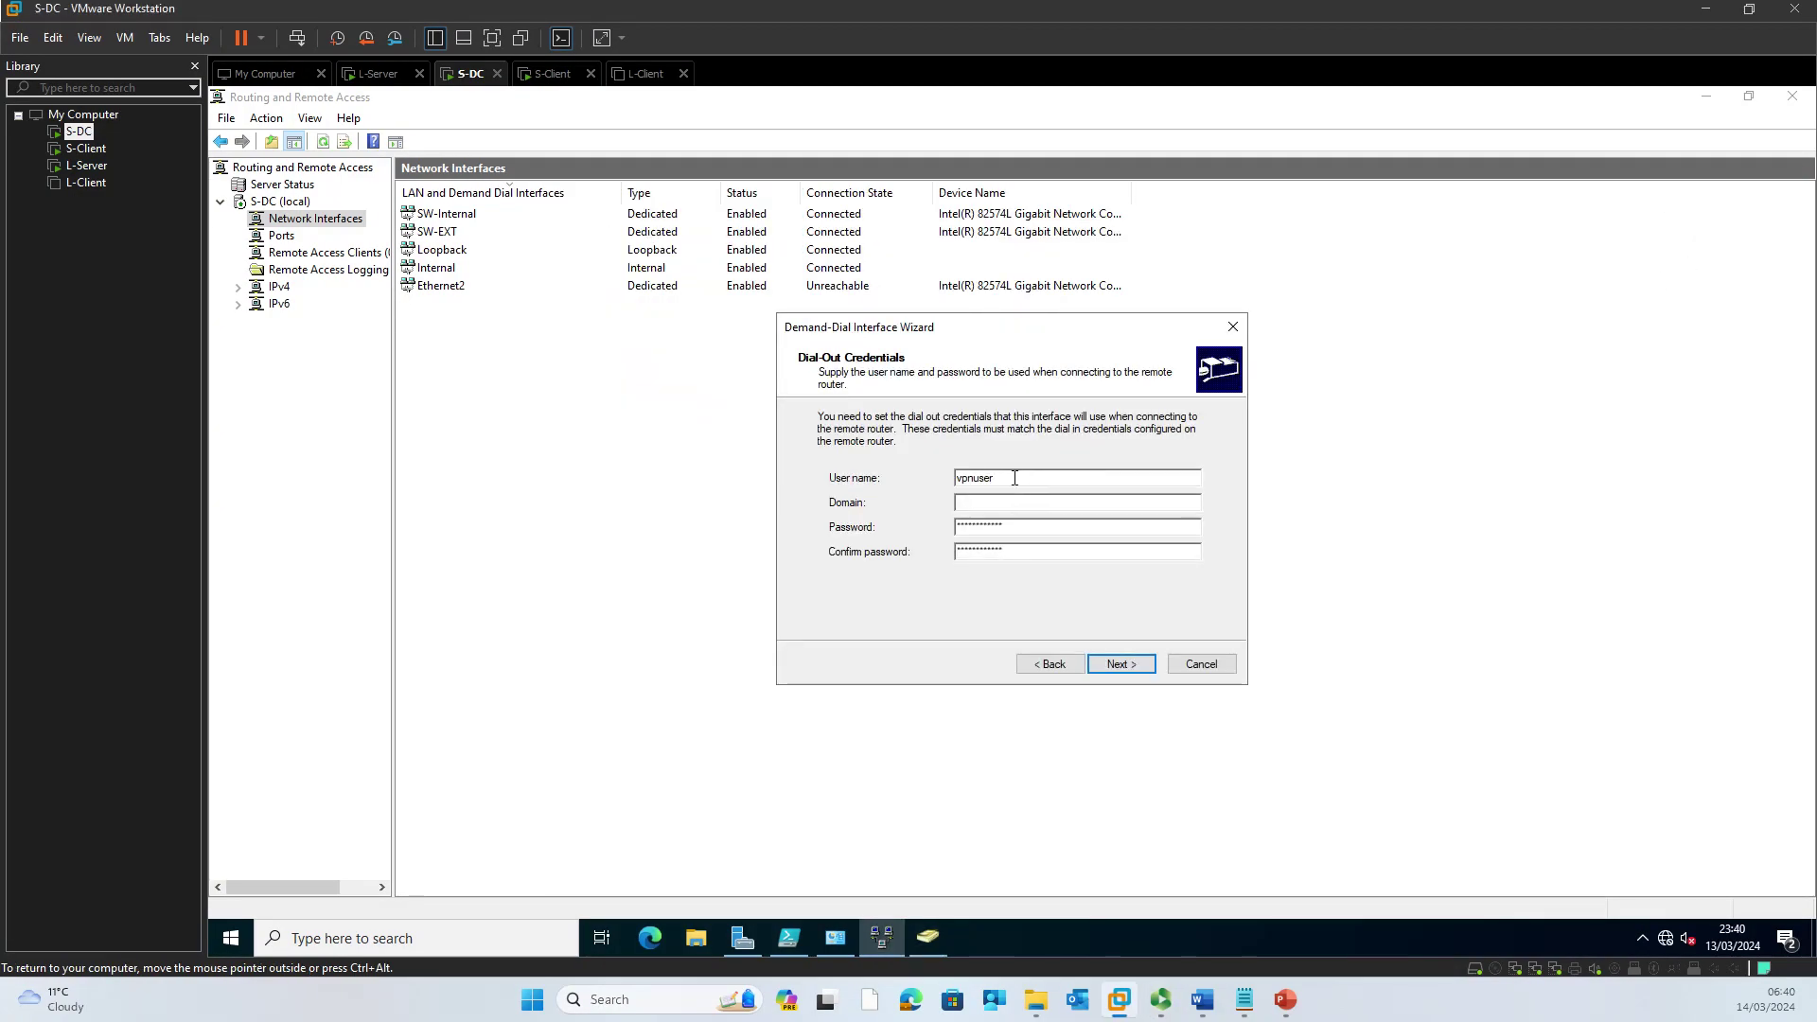
Step: Complete the Demand-Dial Interface Wizard and switch to the L-Server virtual machine
click(1120, 664)
click(1120, 664)
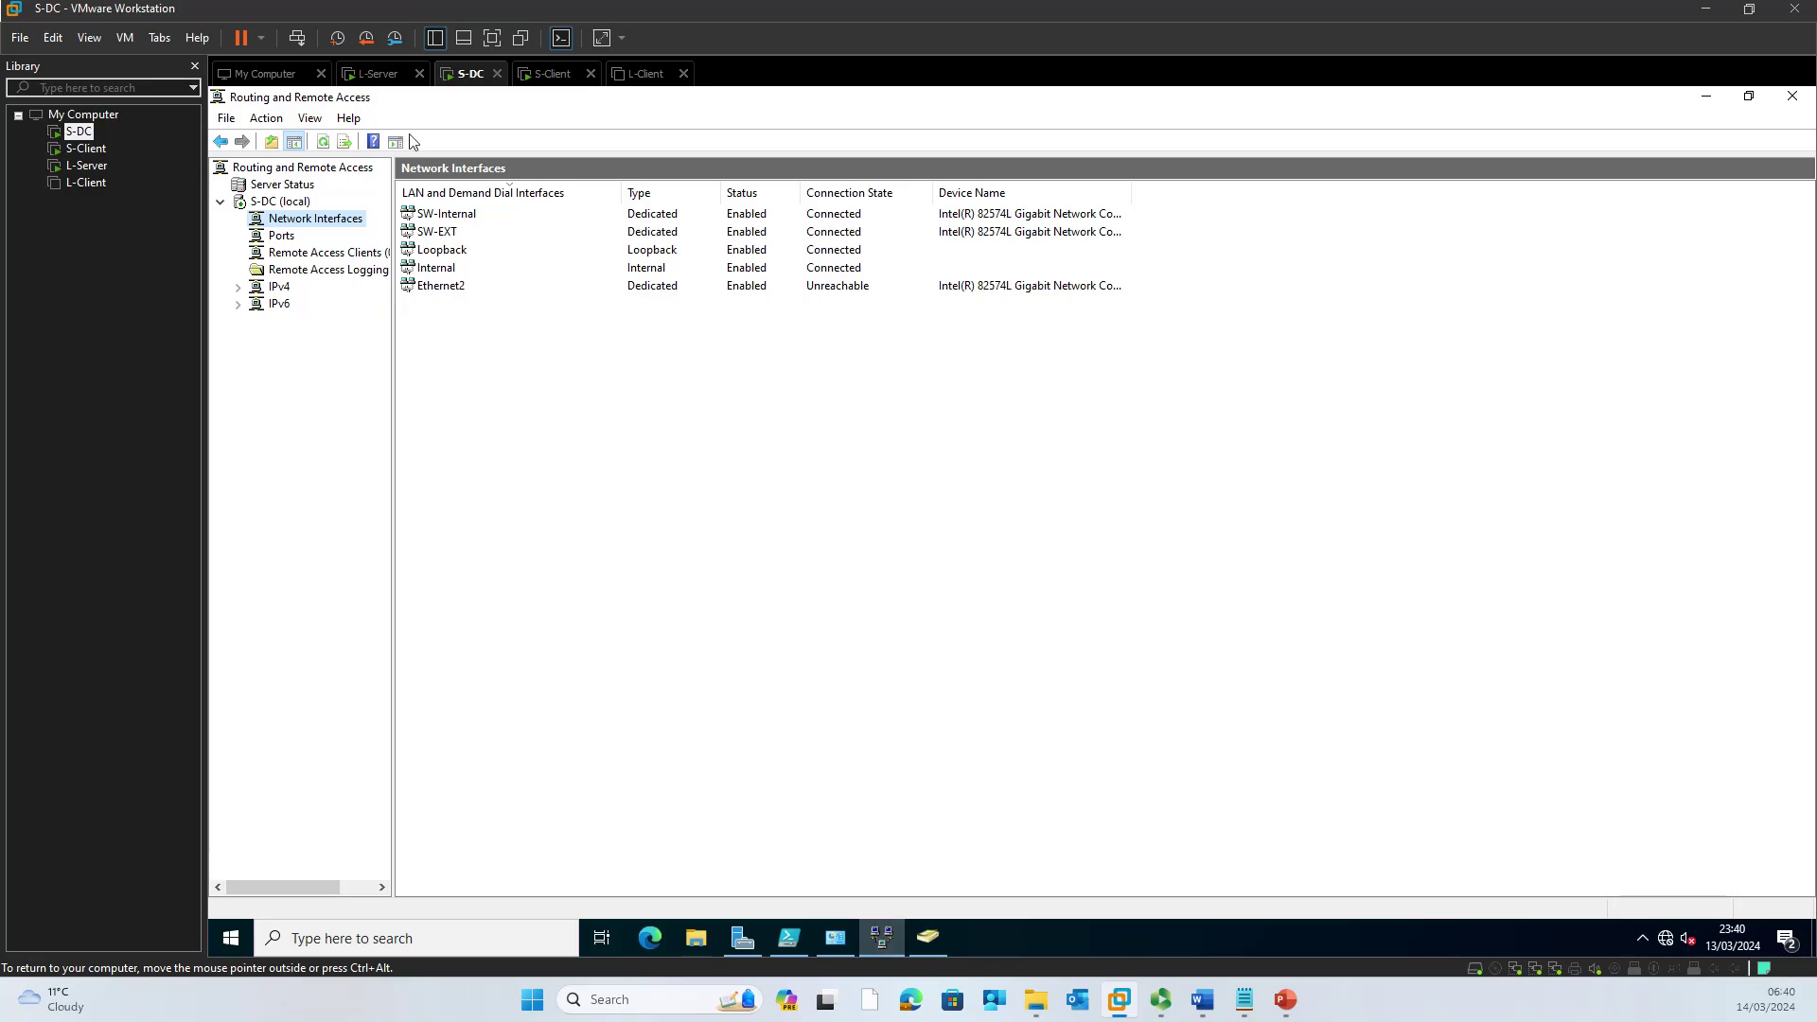
click(375, 76)
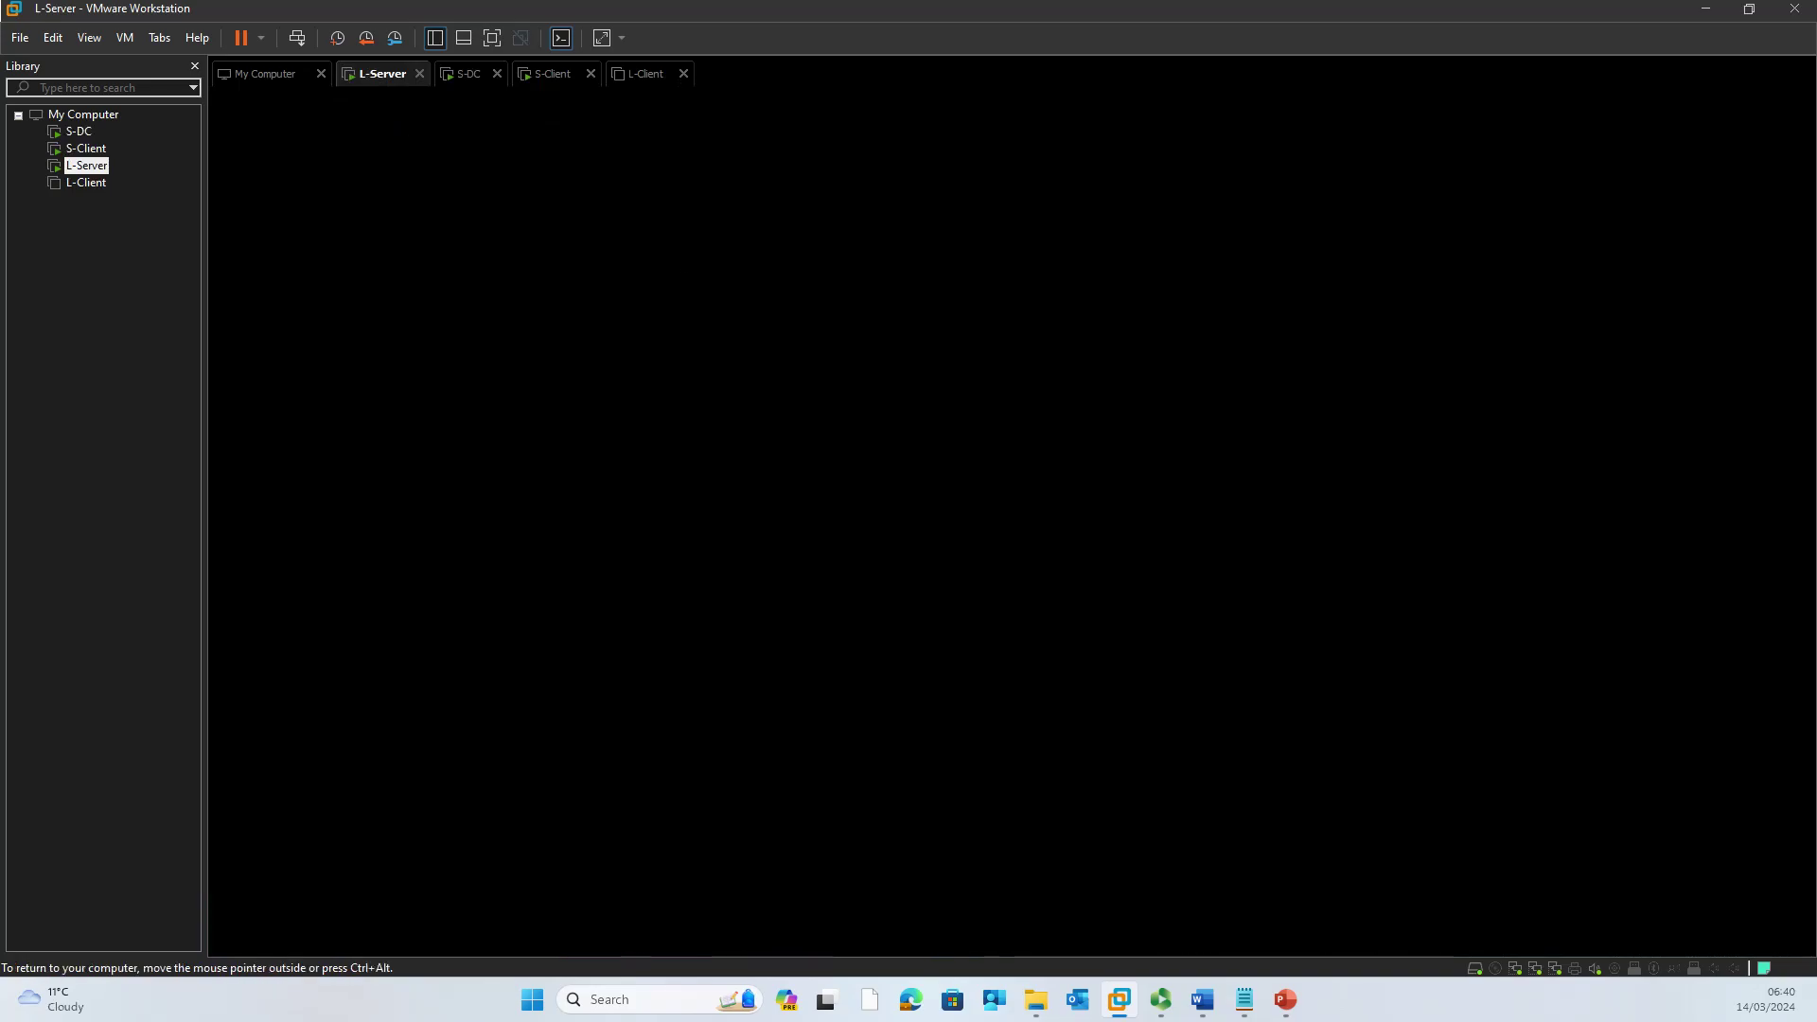
Step: Sign in to L-Server as Administrator, then return to the S-DC machine
click(1029, 400)
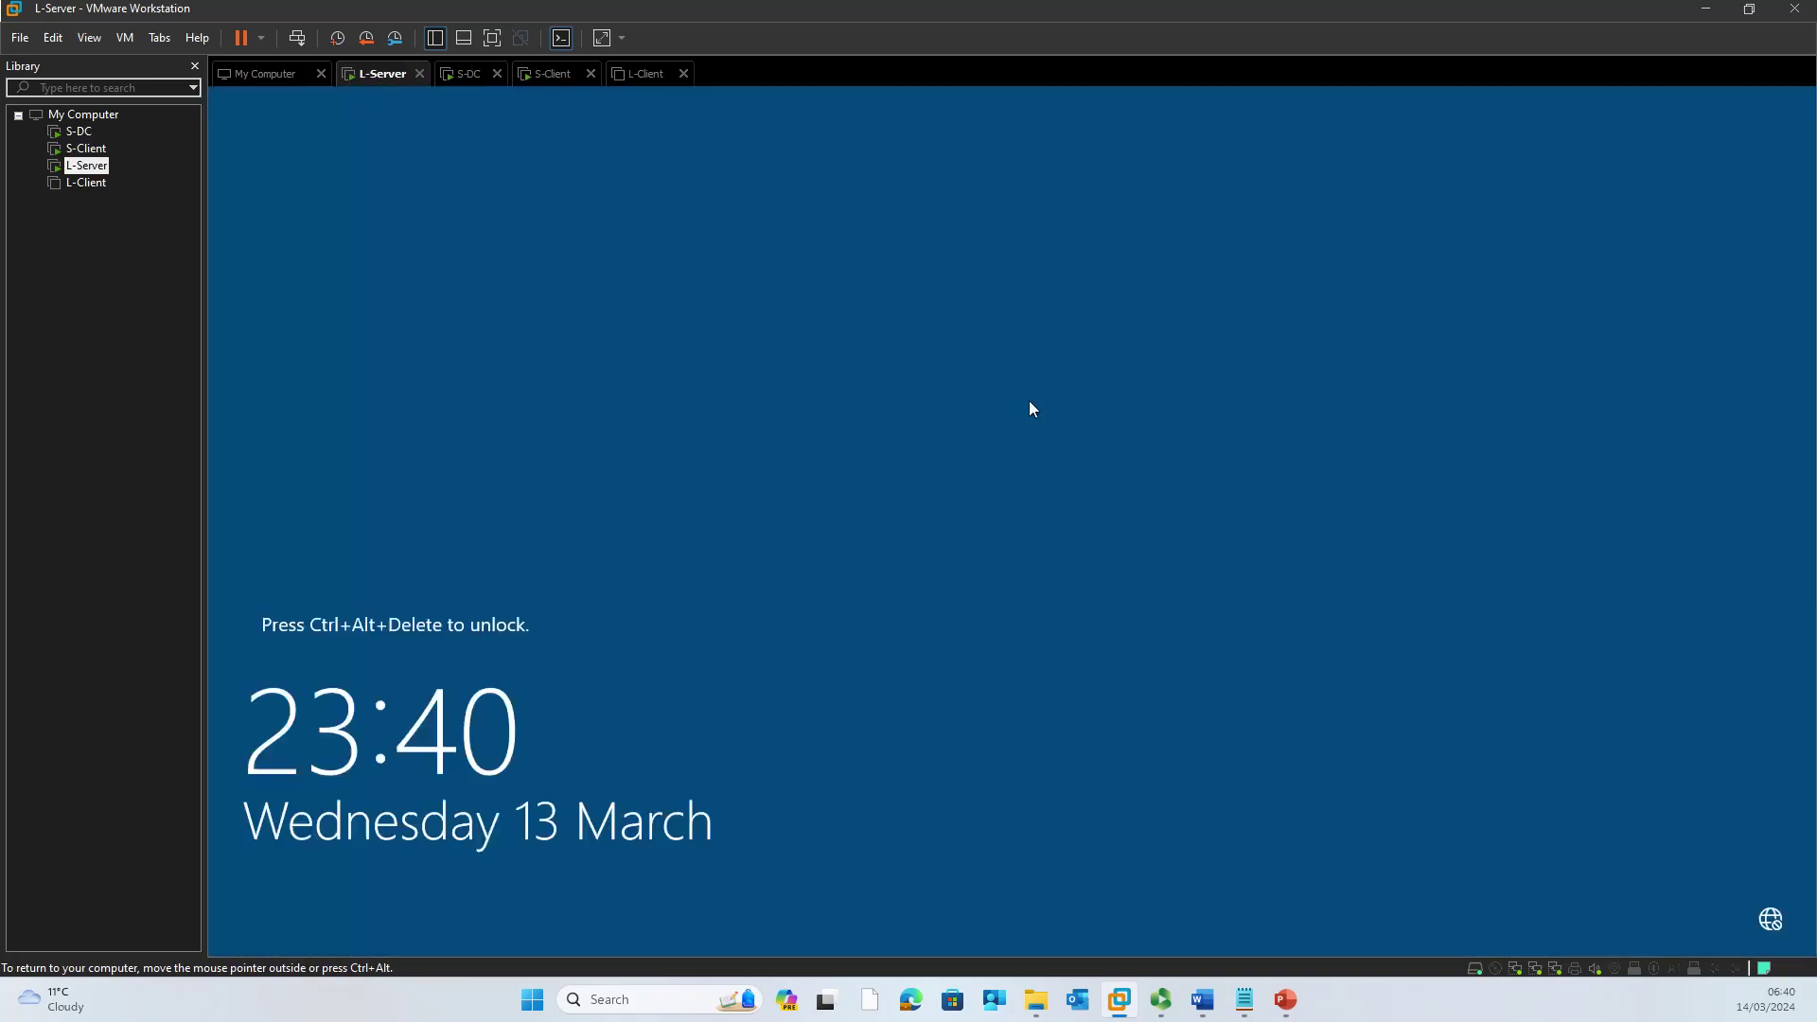
click(296, 38)
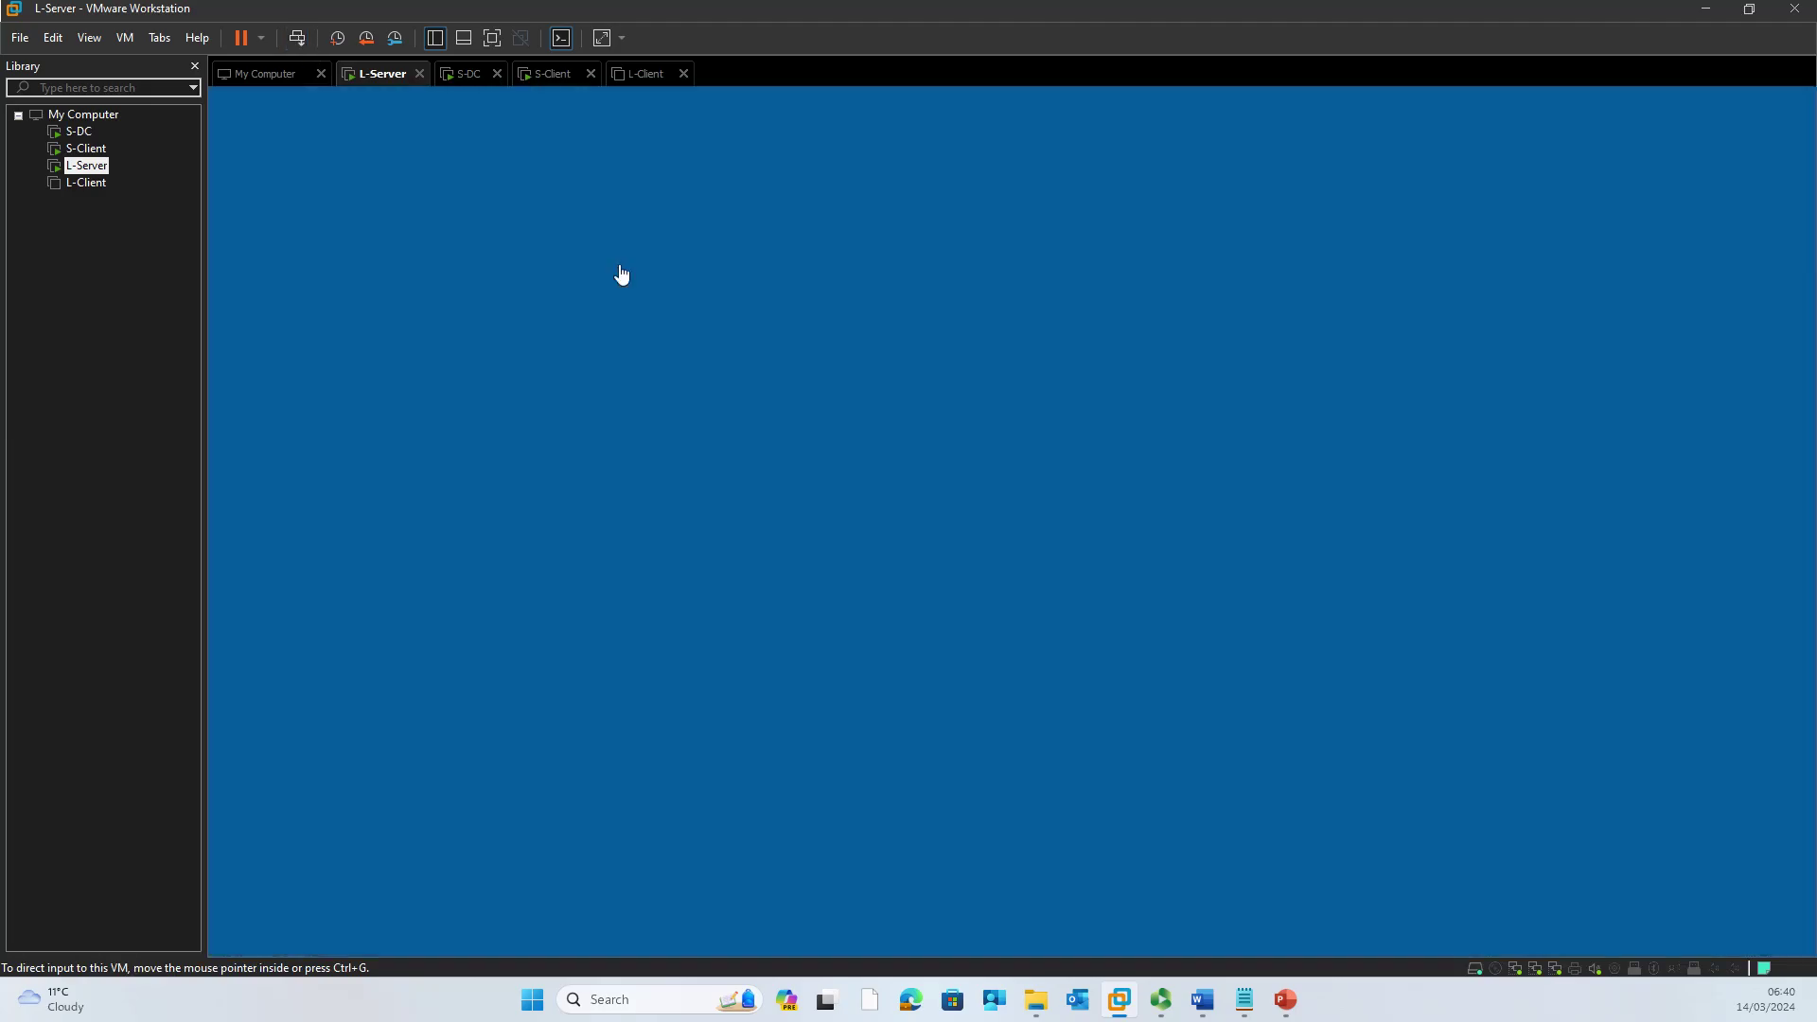
click(954, 602)
text(P••••)
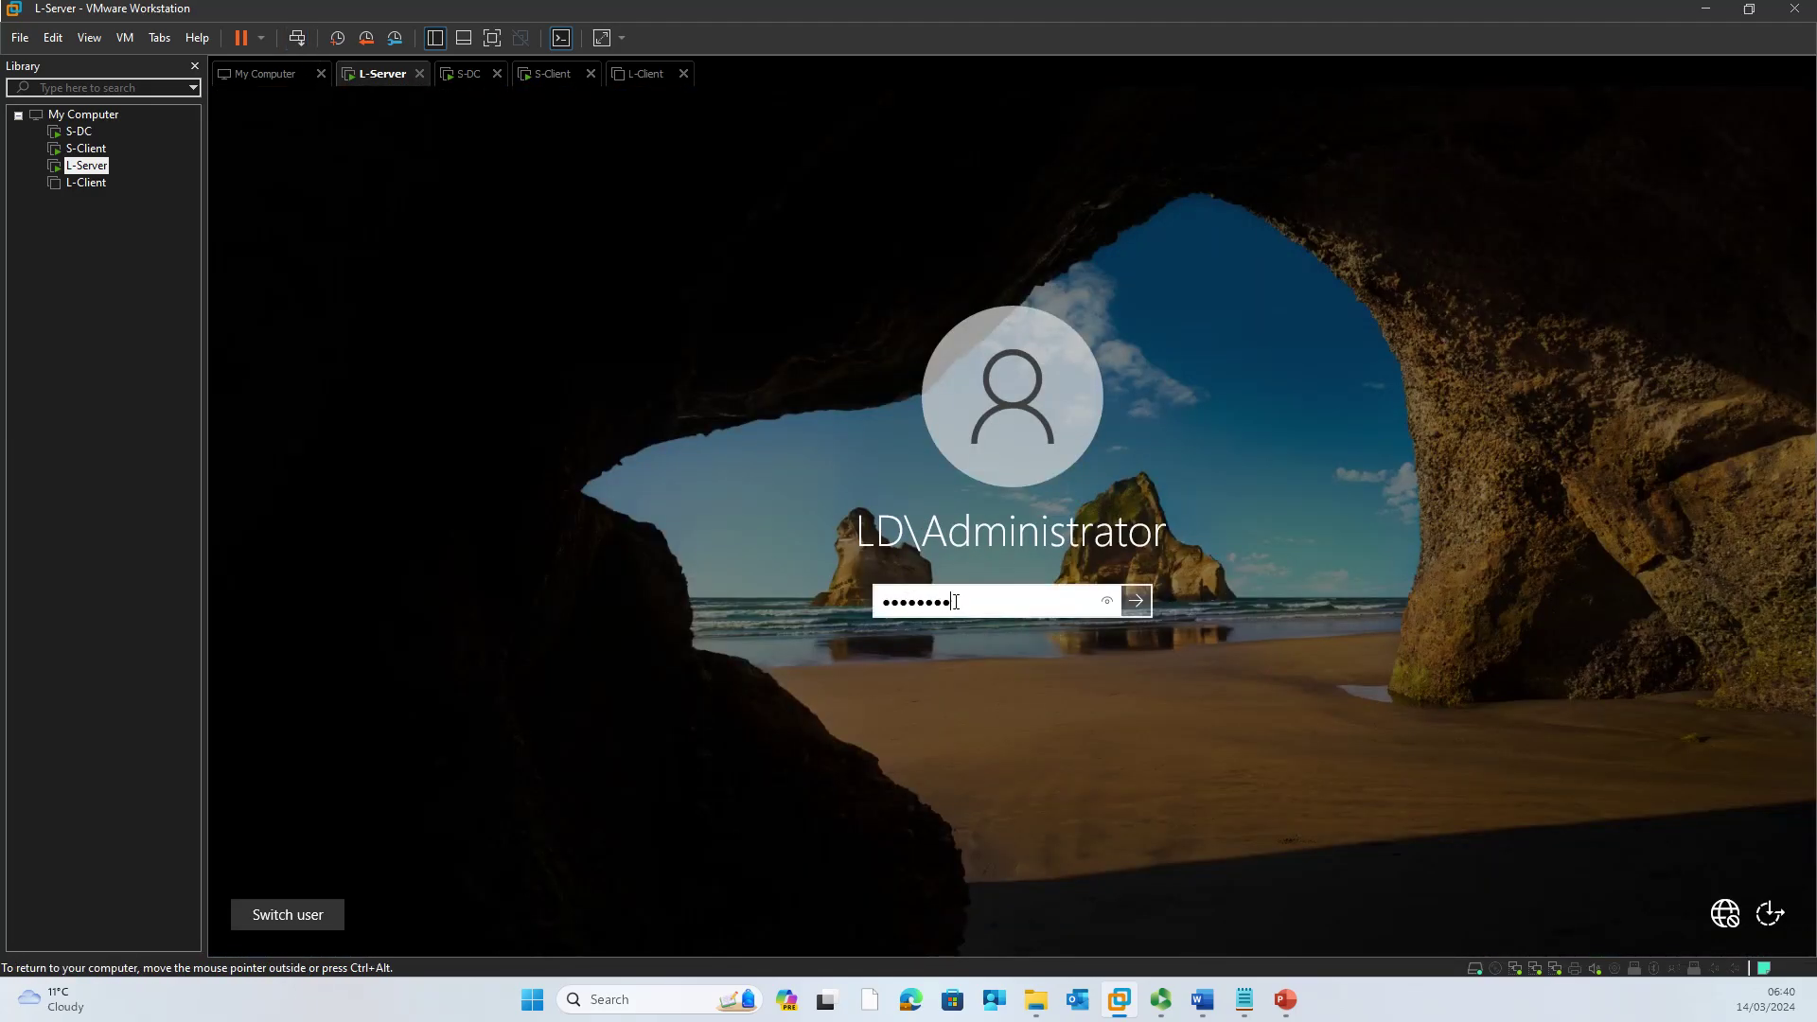
text(••••••)
key(Return)
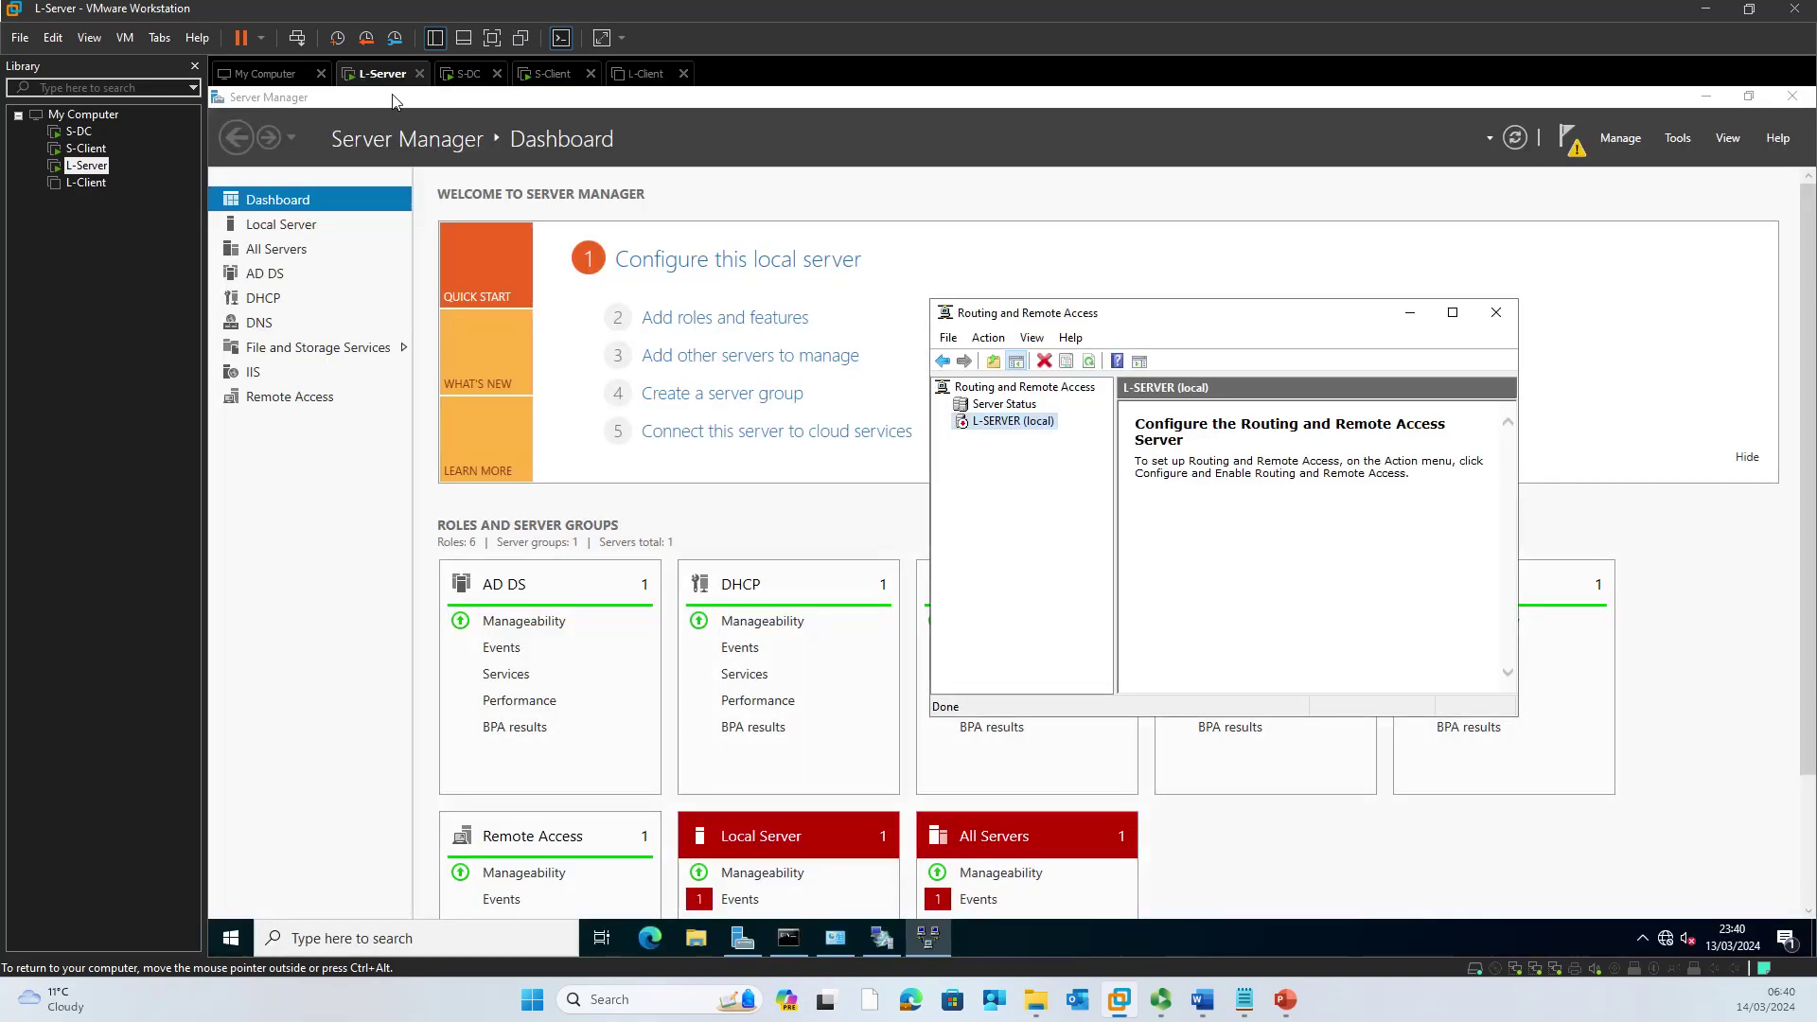
click(467, 74)
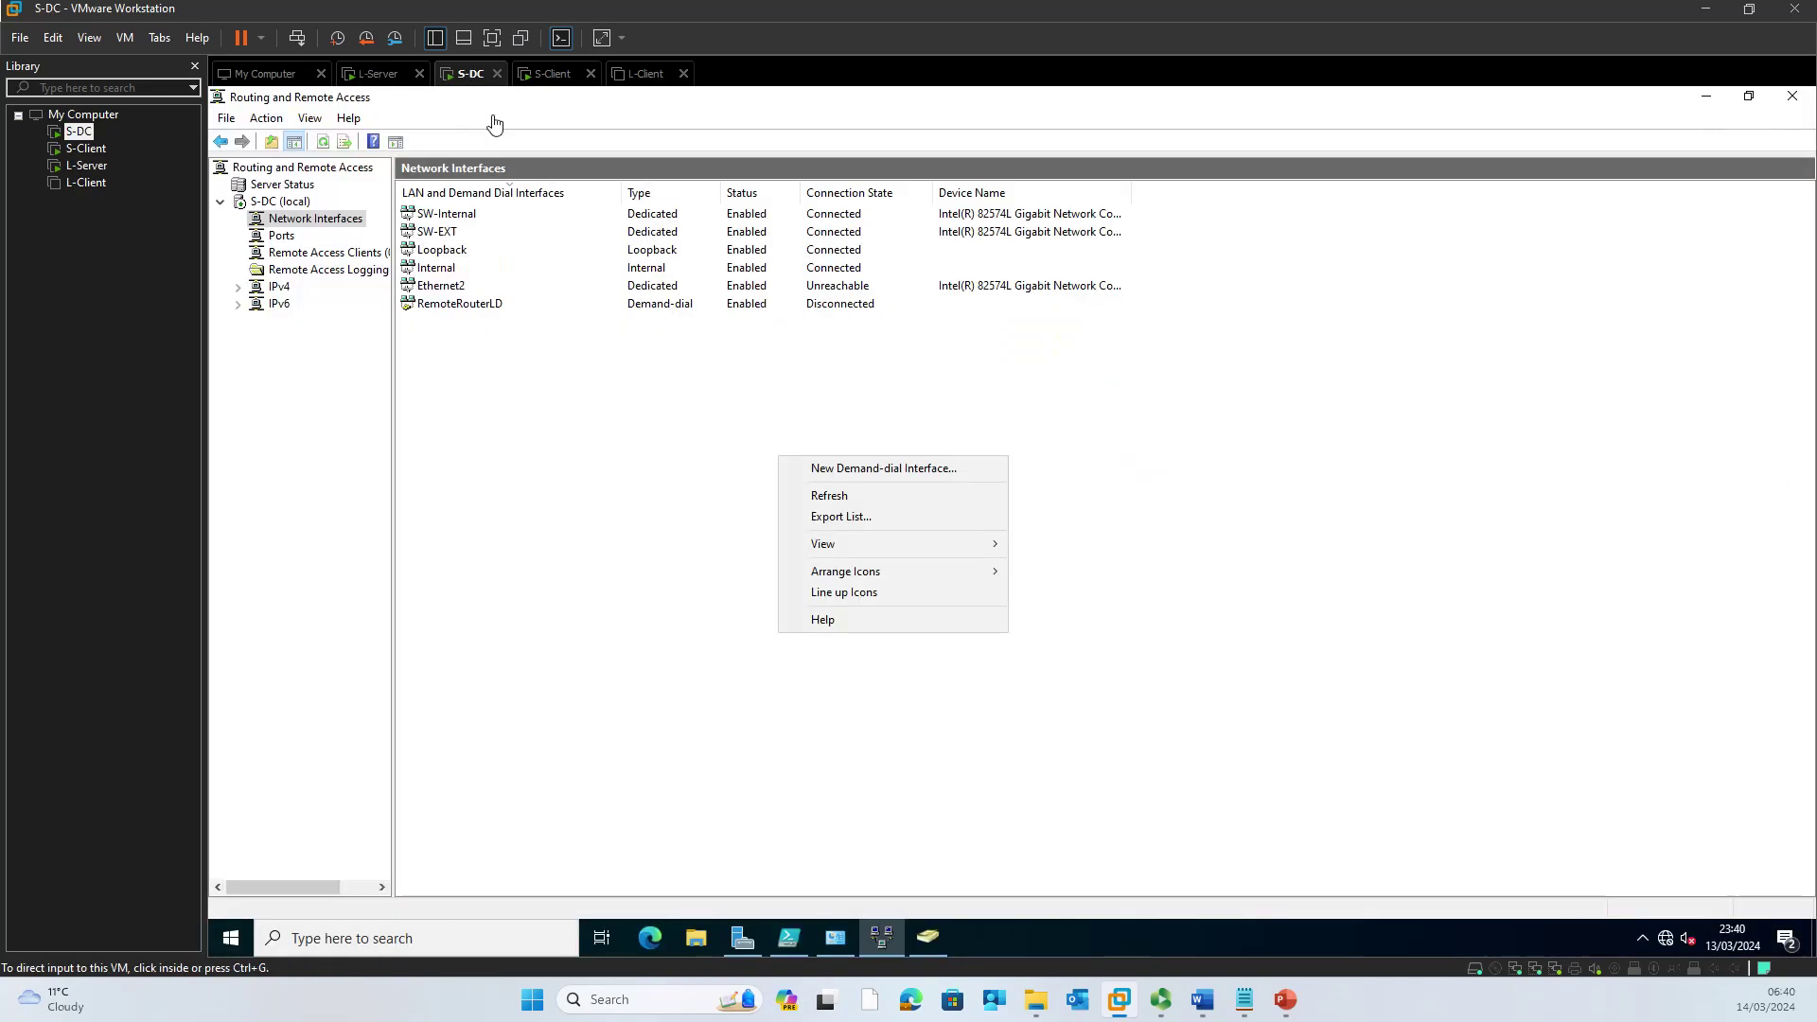
Step: Refresh the network interfaces and open RemoteRouterLD's properties
click(846, 497)
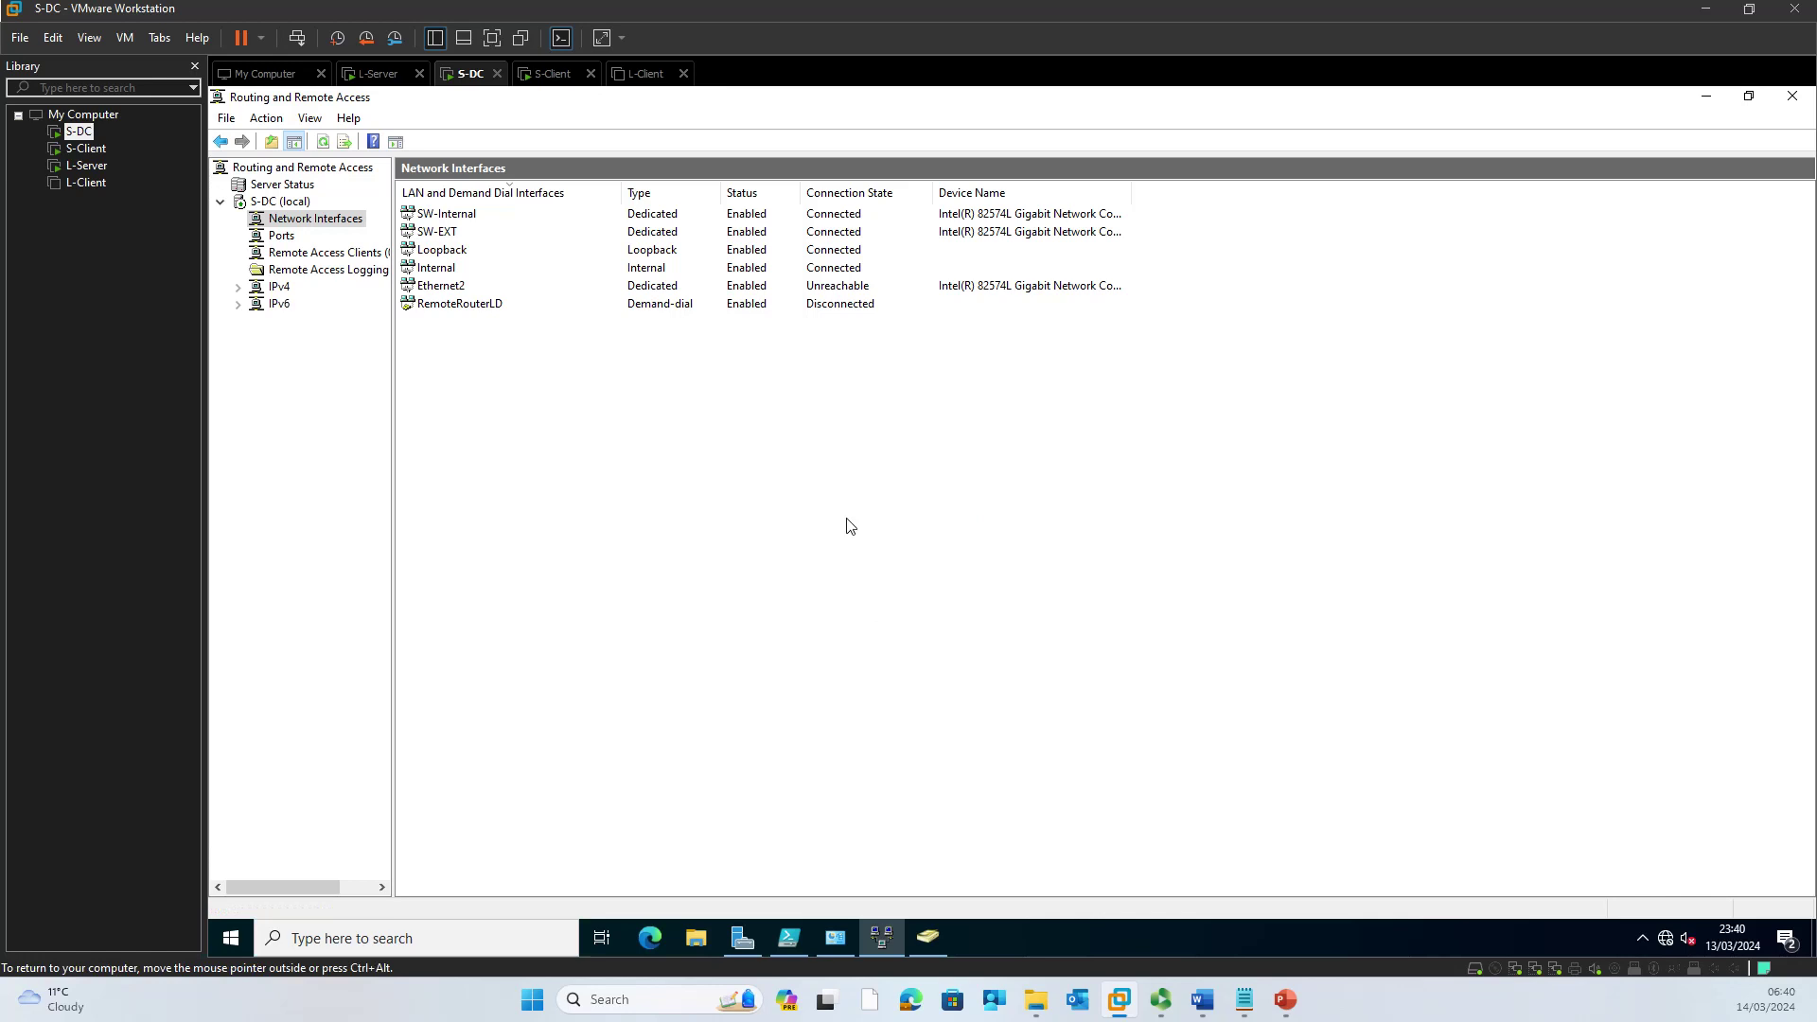
click(486, 309)
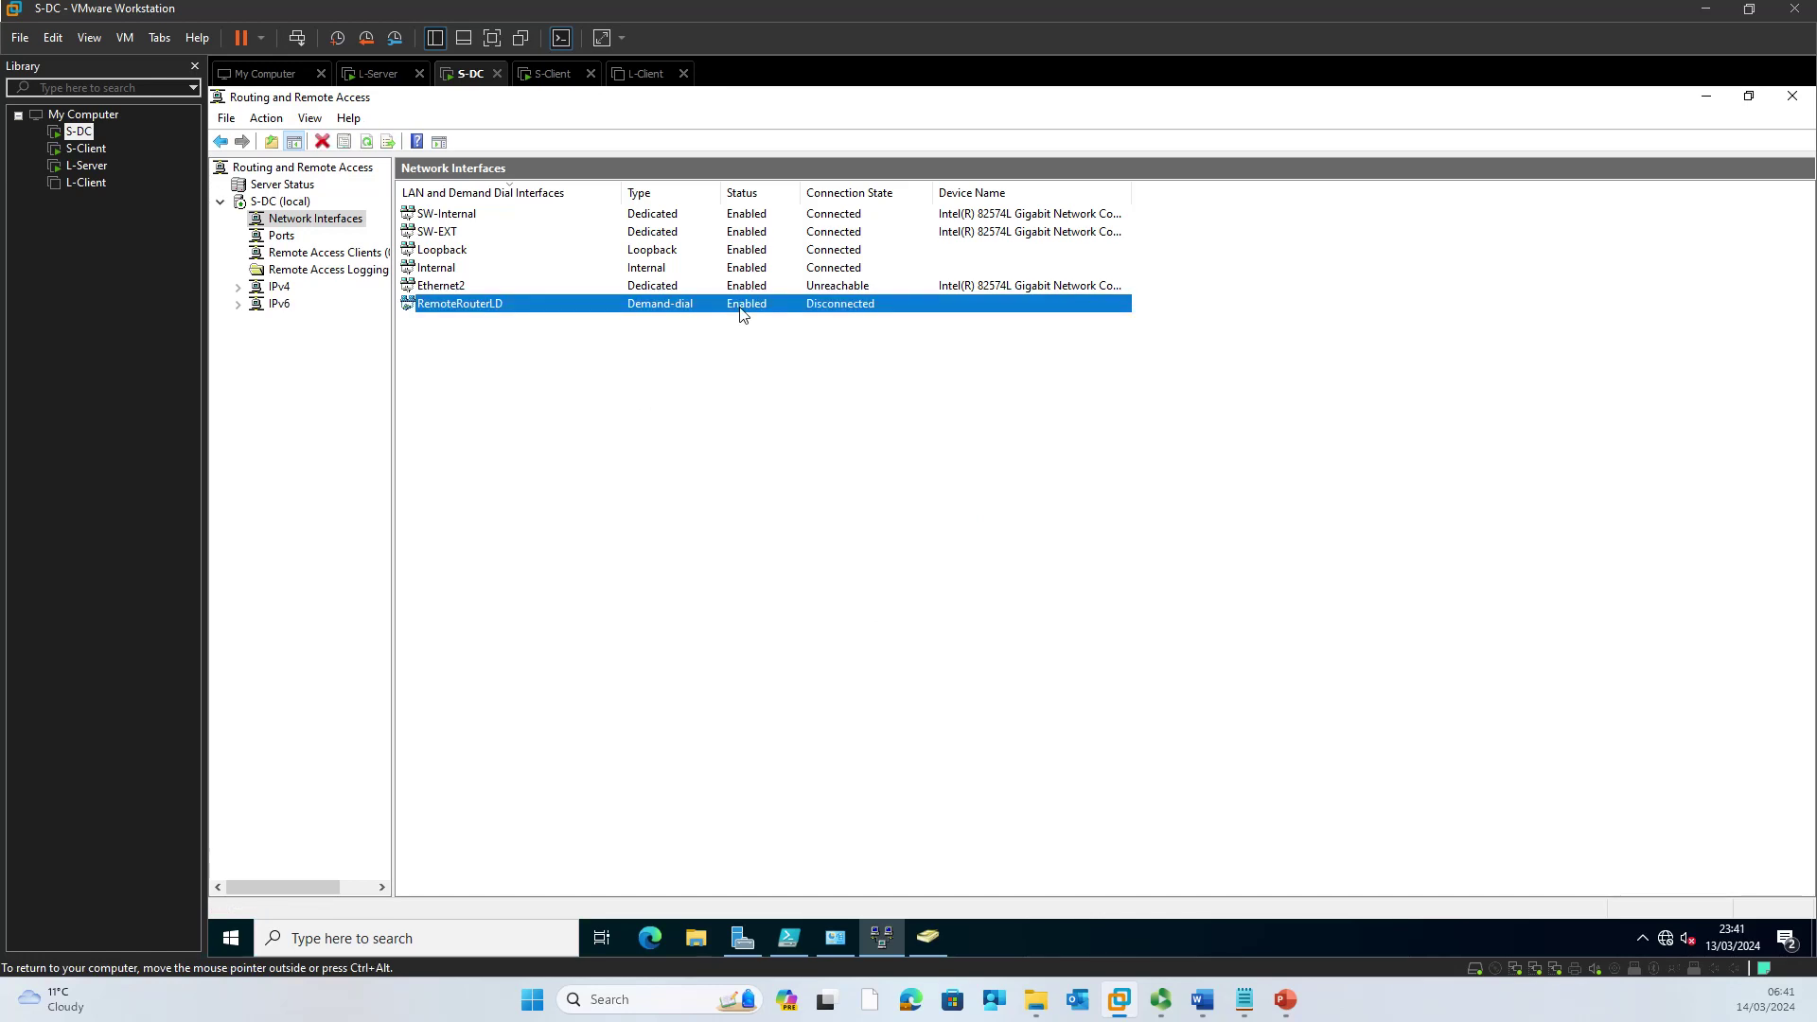
right_click(488, 311)
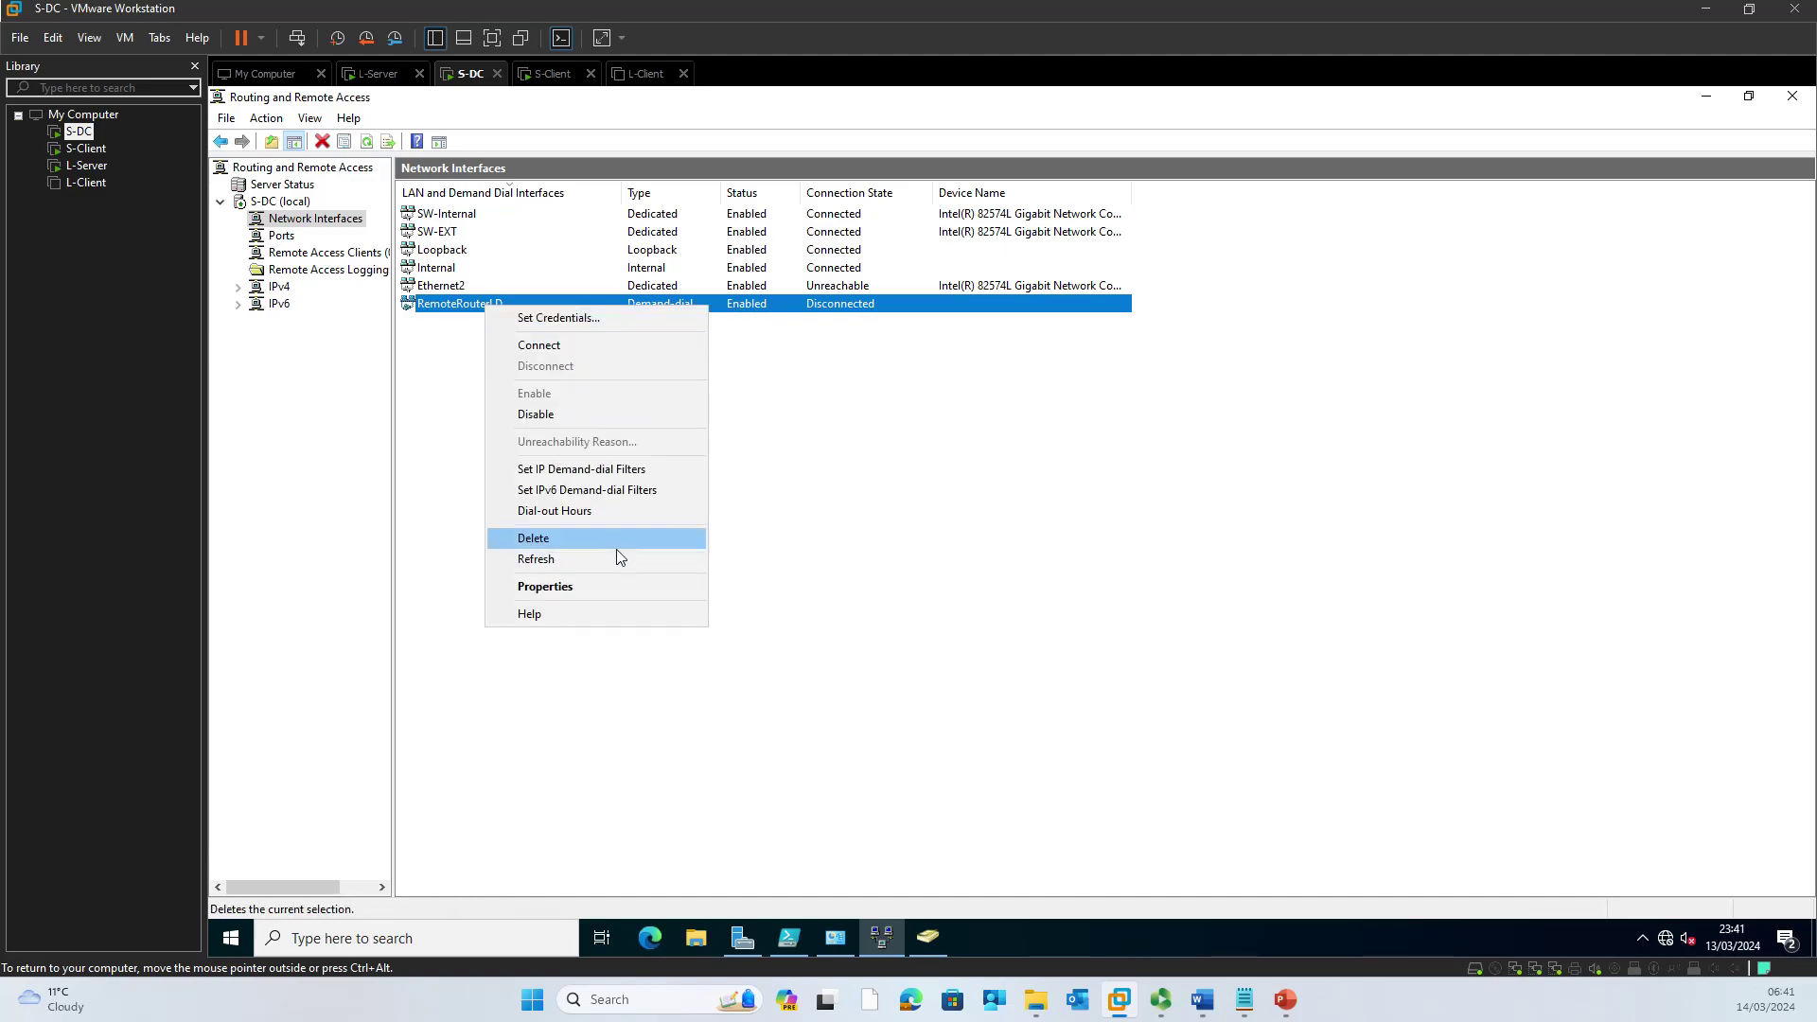
click(623, 587)
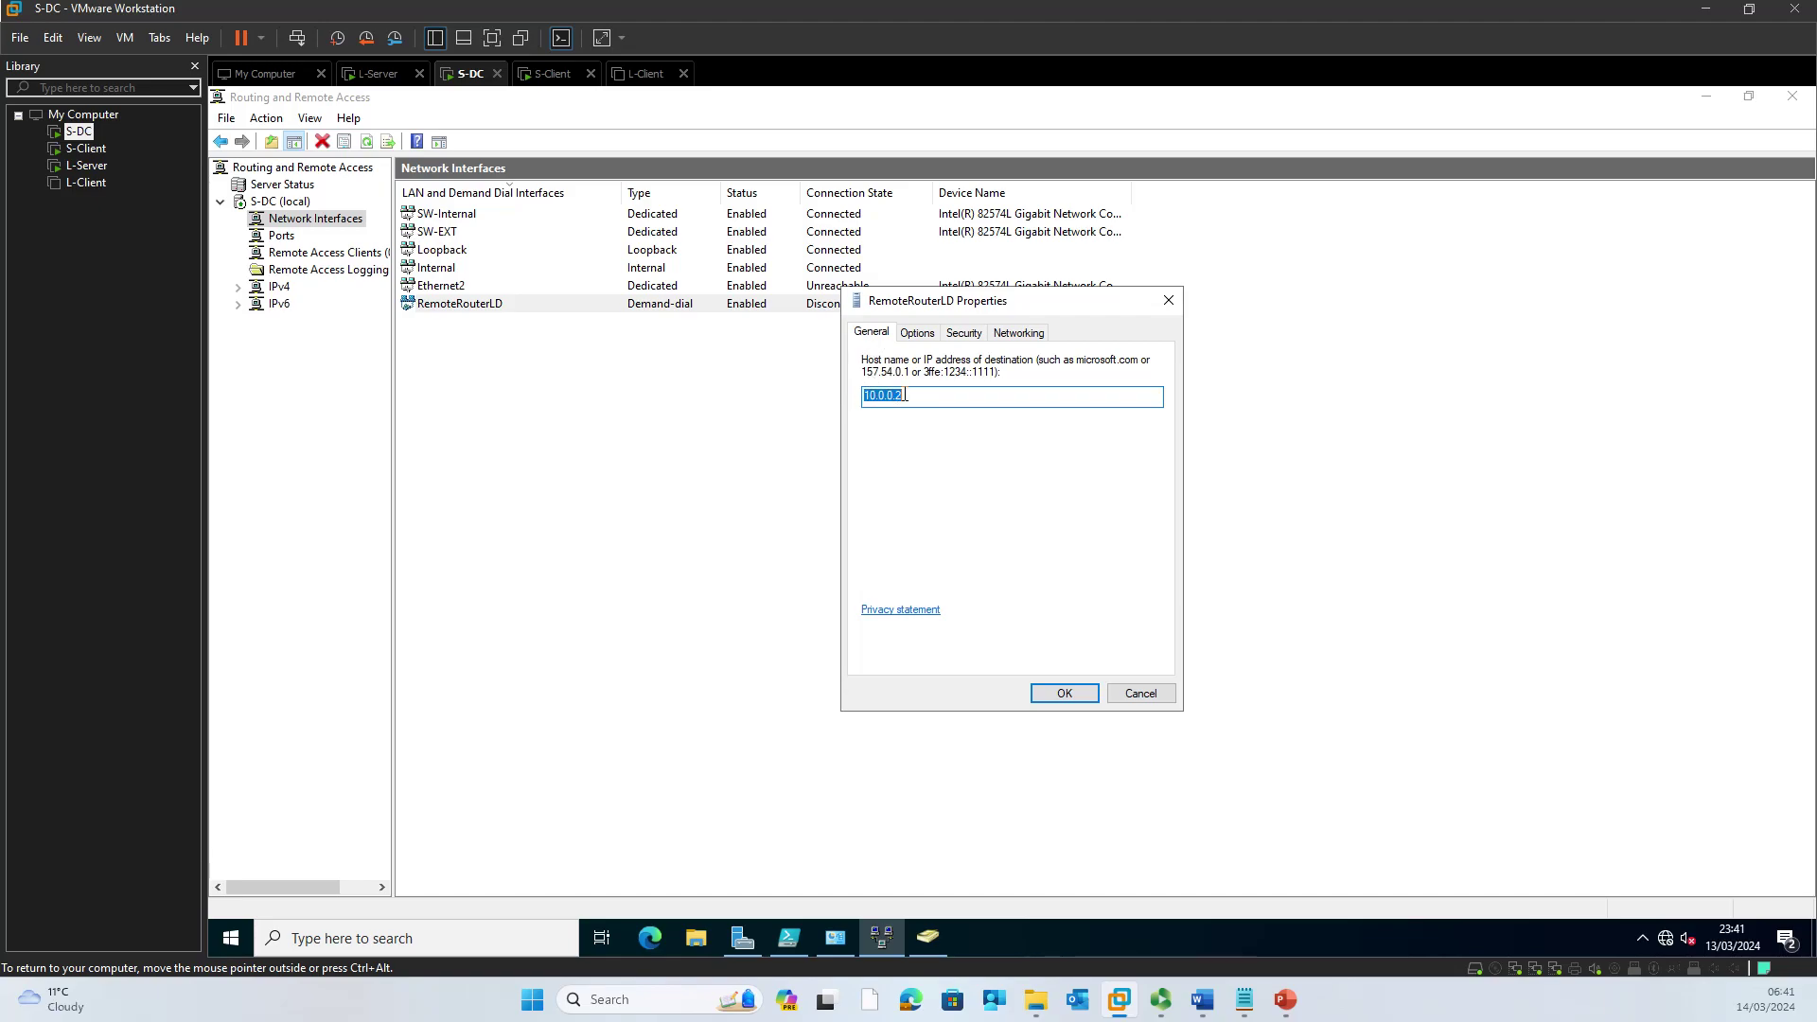
Step: Keep RemoteRouterLD on demand-dial with idle hang-up never, review Security and Networking, and save
click(918, 335)
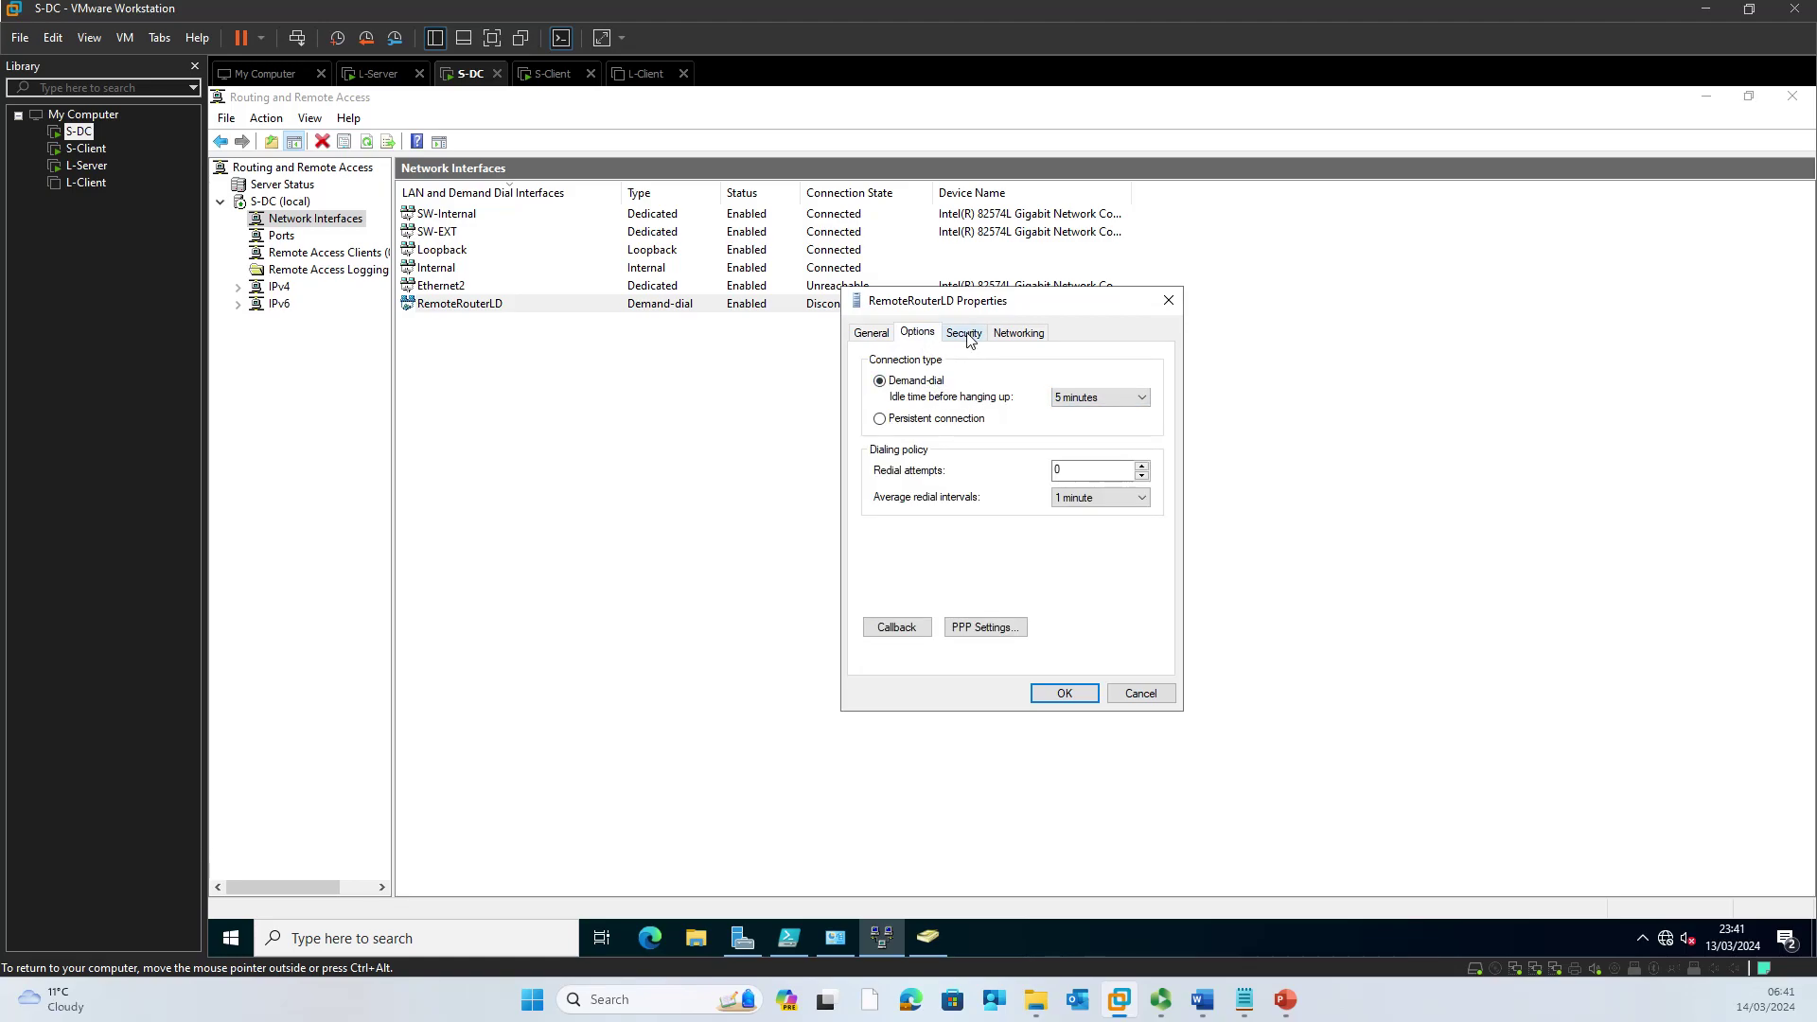
click(946, 419)
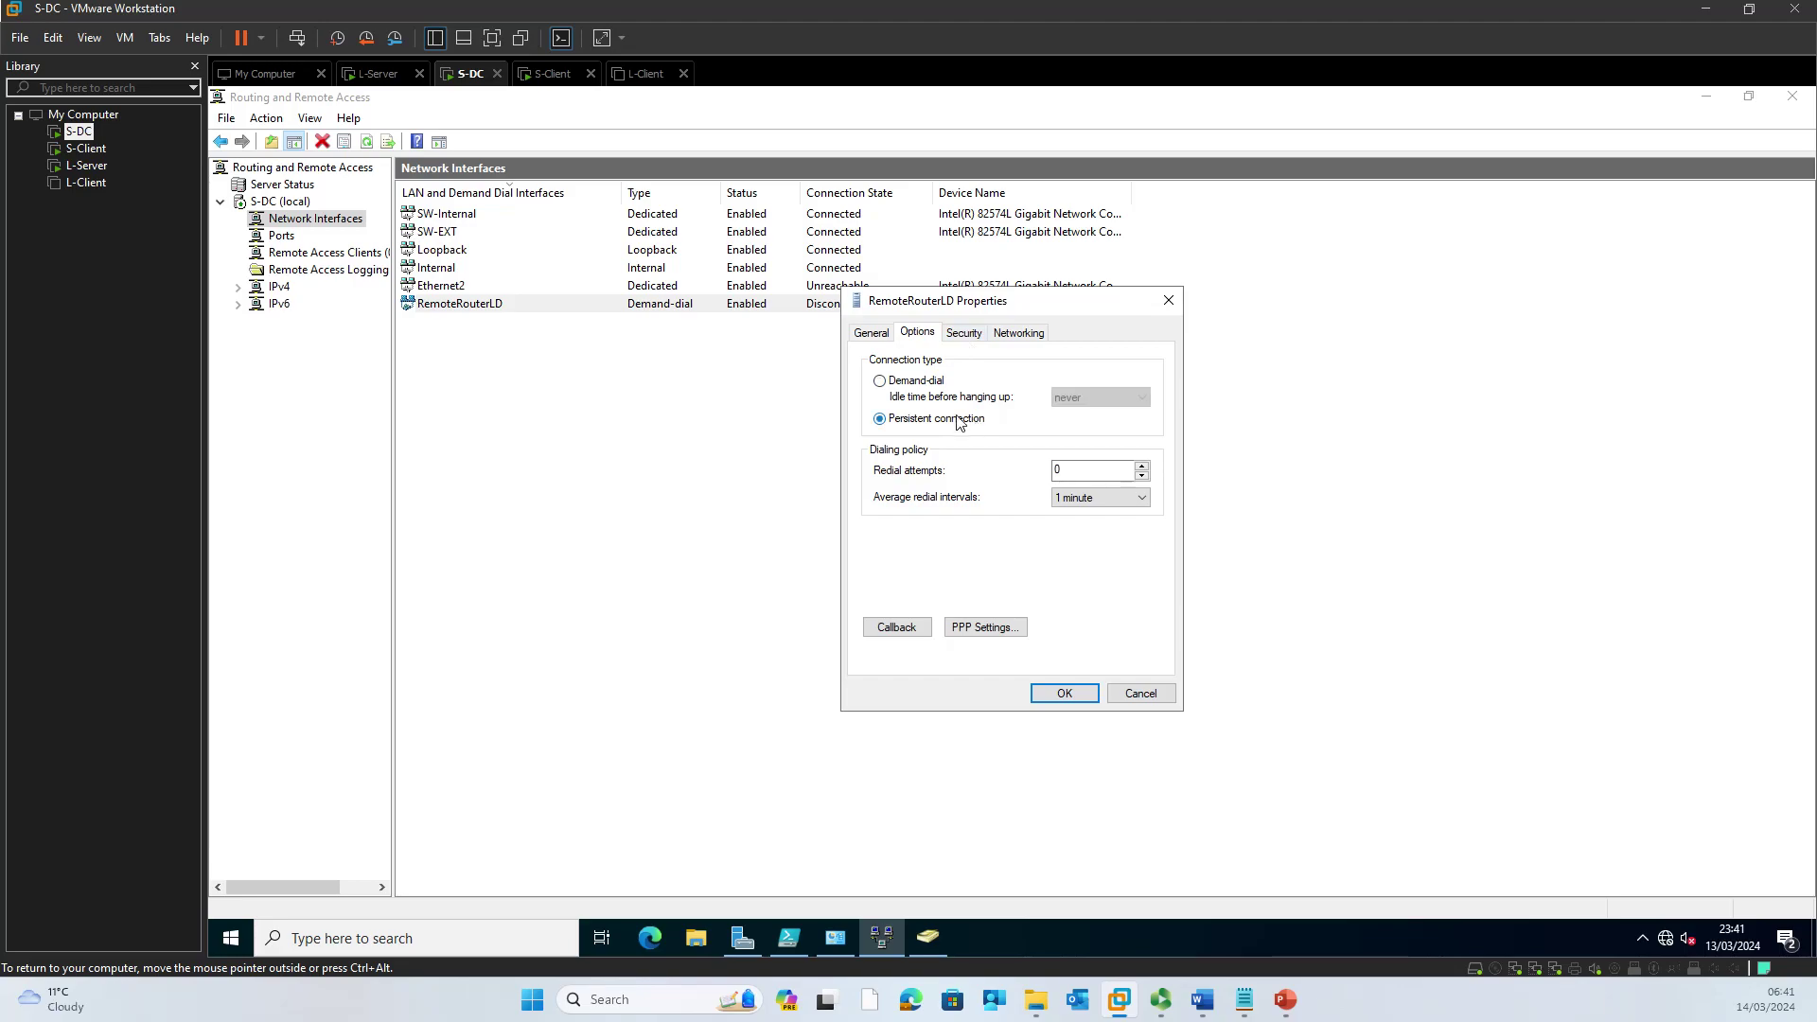
click(929, 396)
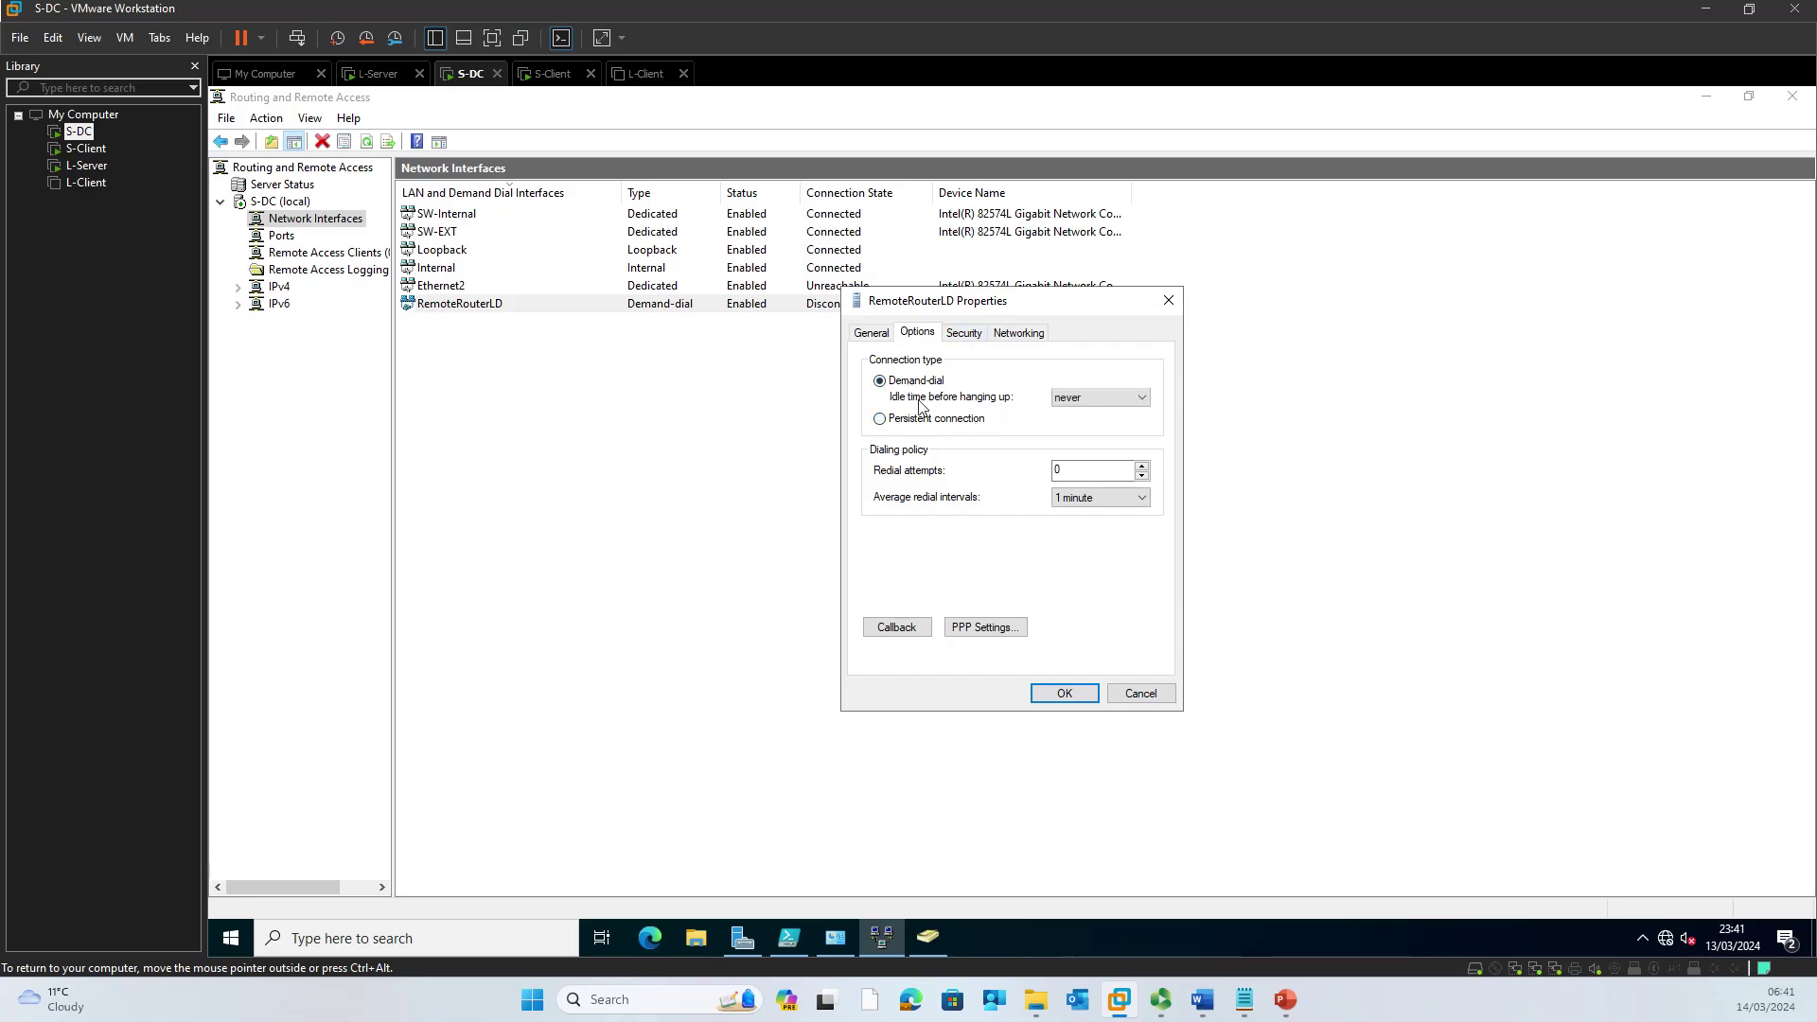
click(967, 335)
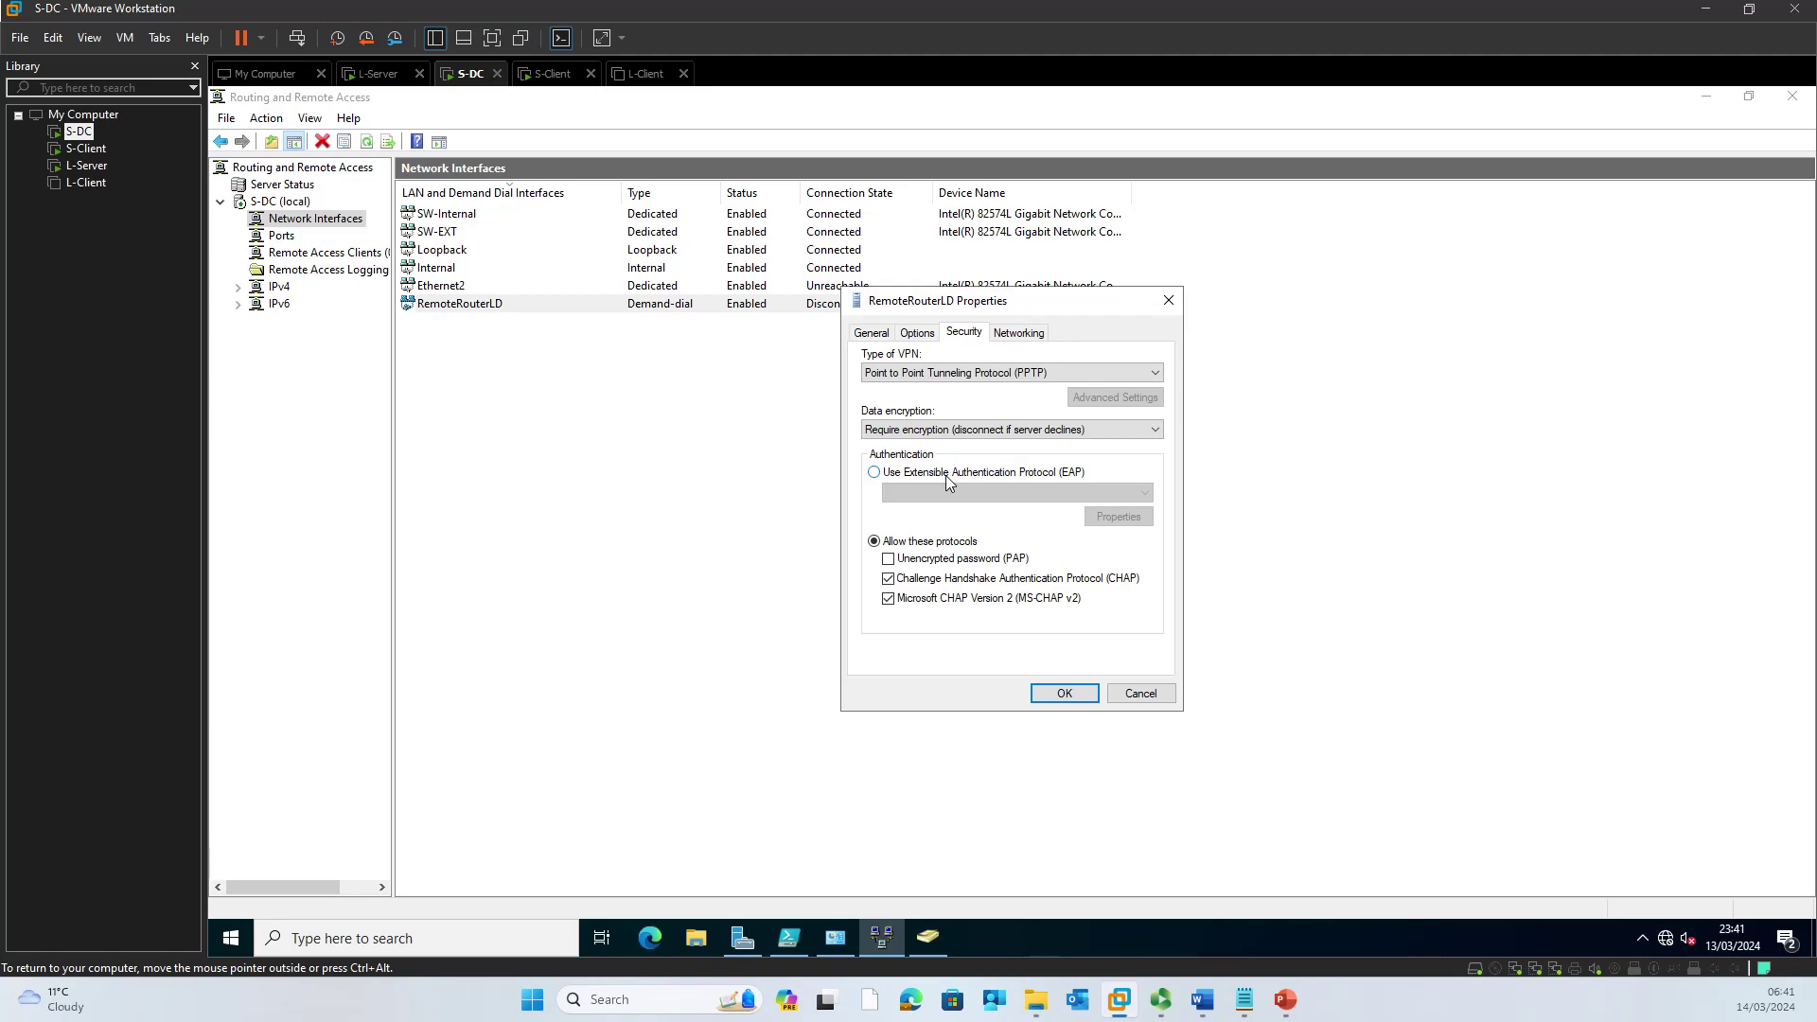
click(1020, 338)
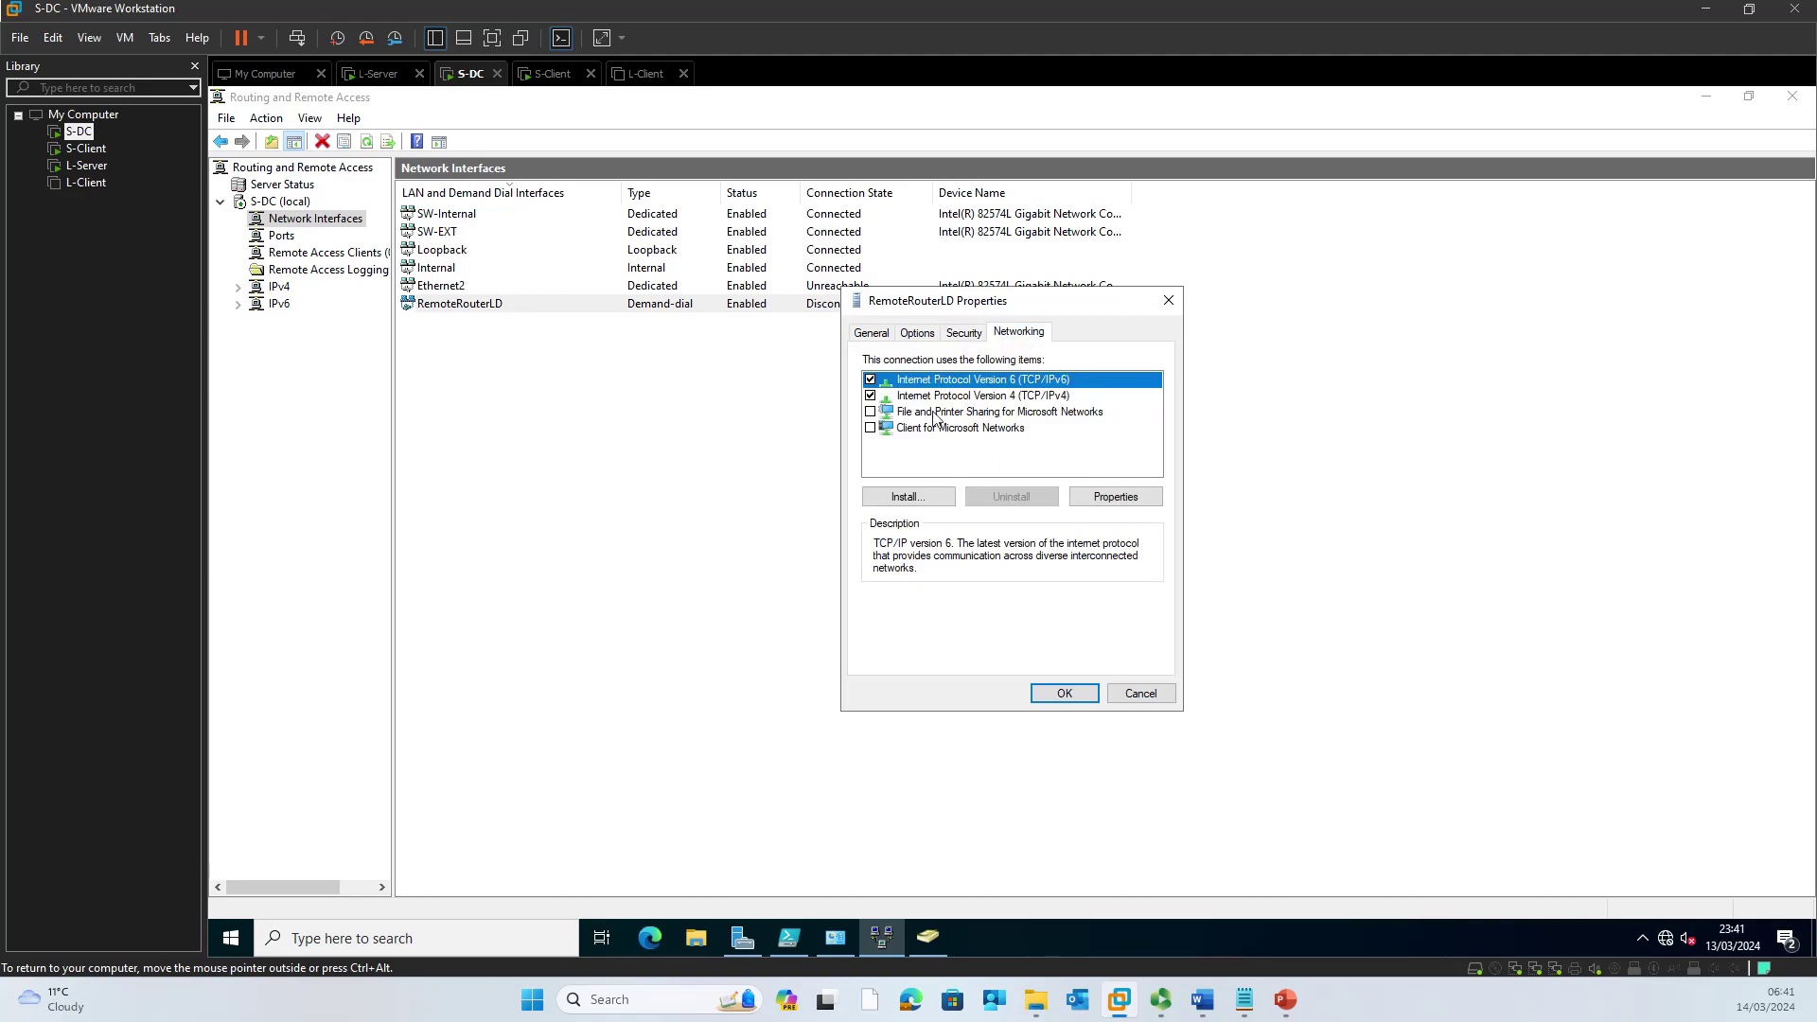
click(1064, 694)
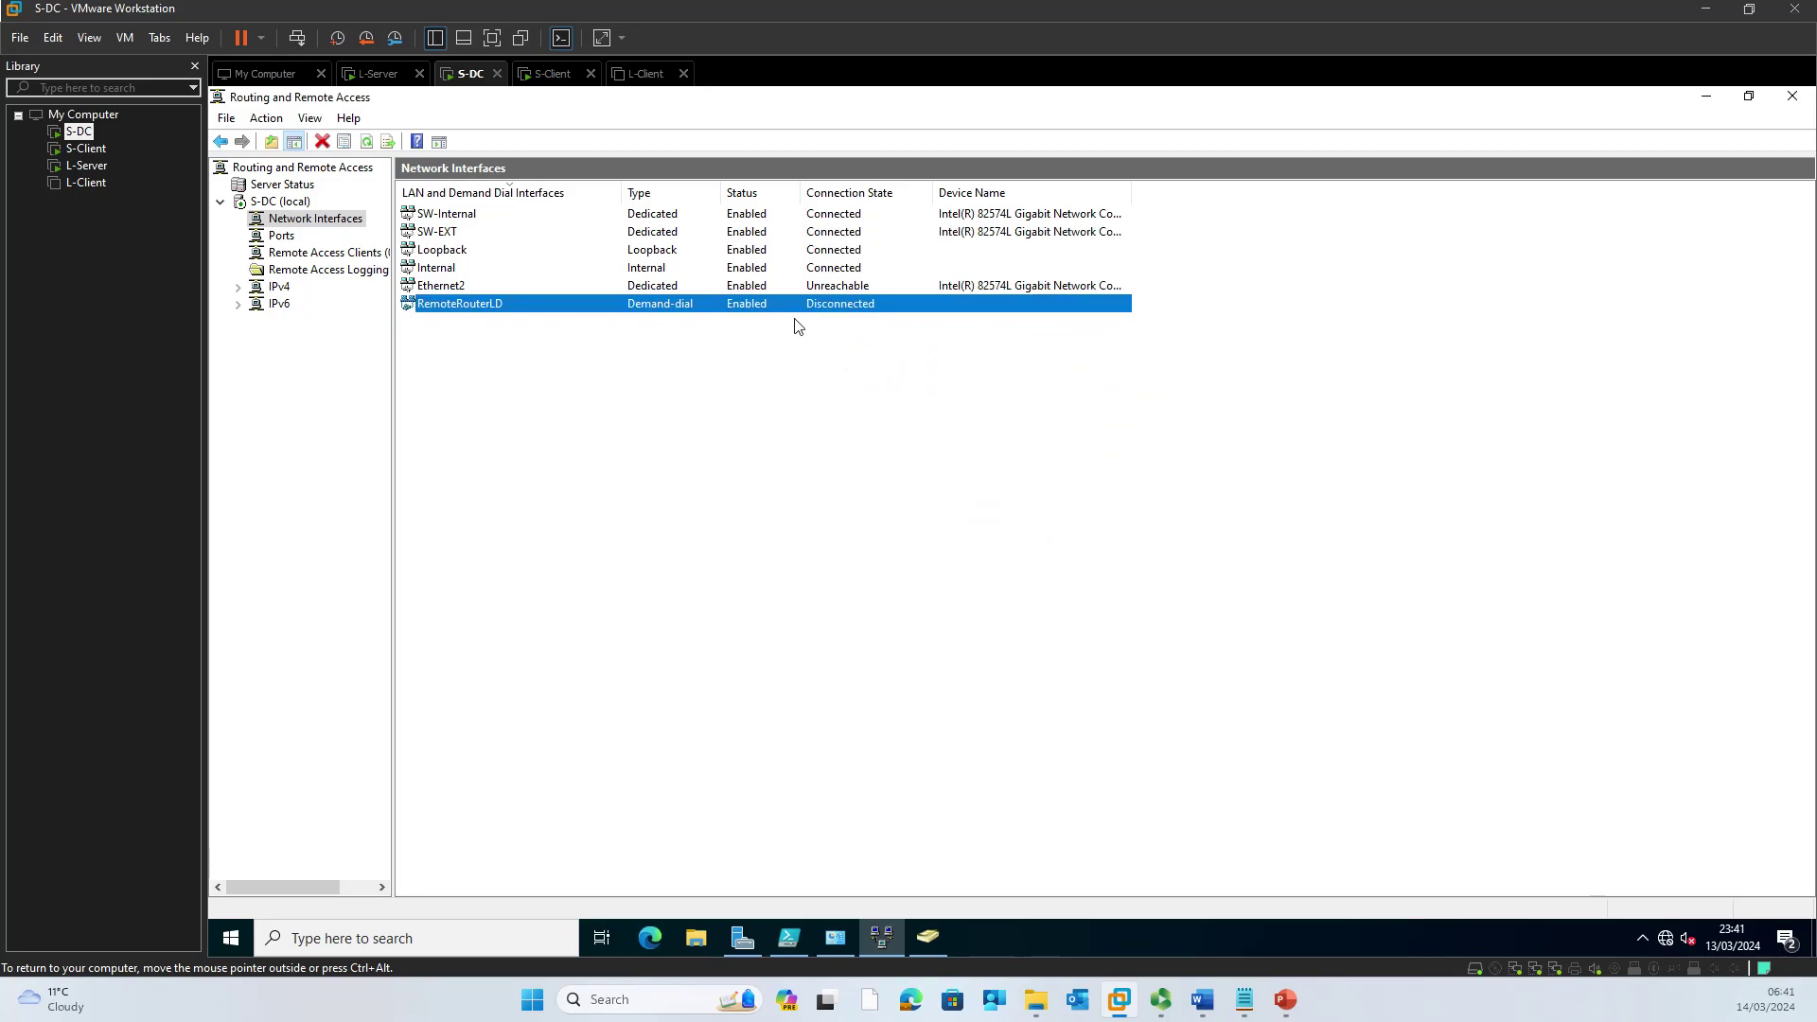
Step: View the VPN lecture slides, minimize them, and switch to the L-Server virtual machine
click(1285, 1002)
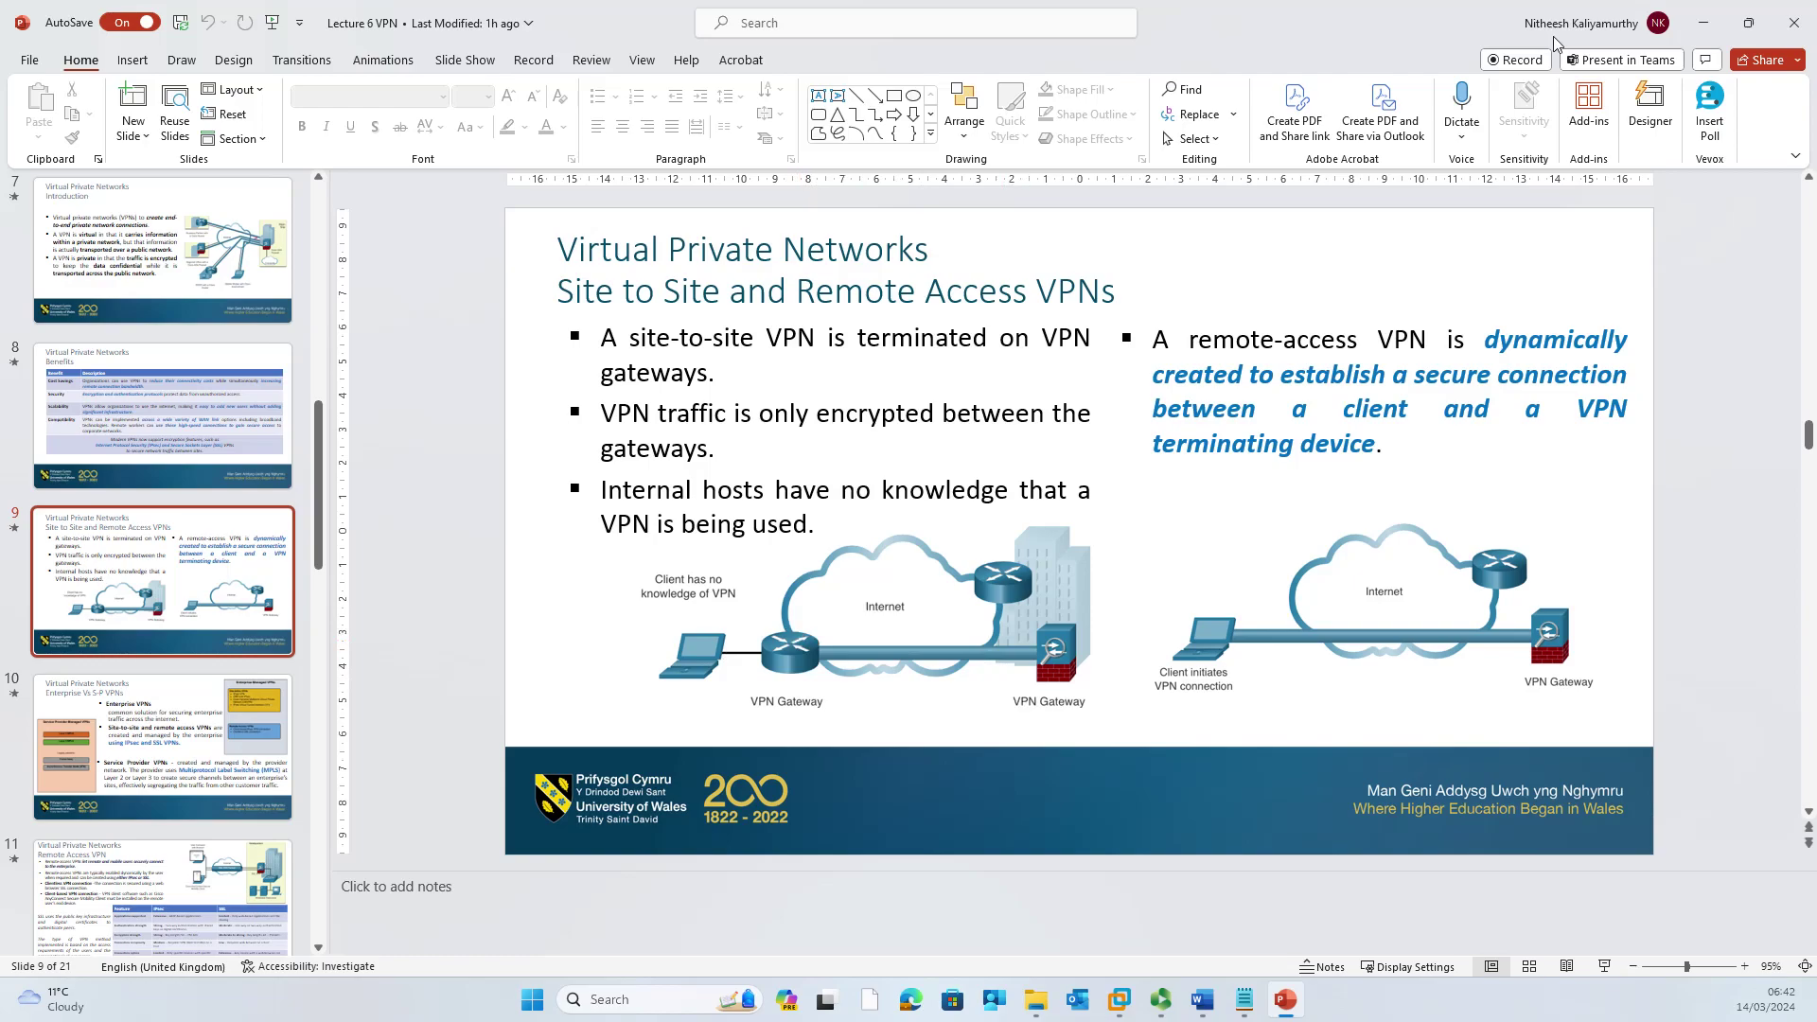
click(1702, 22)
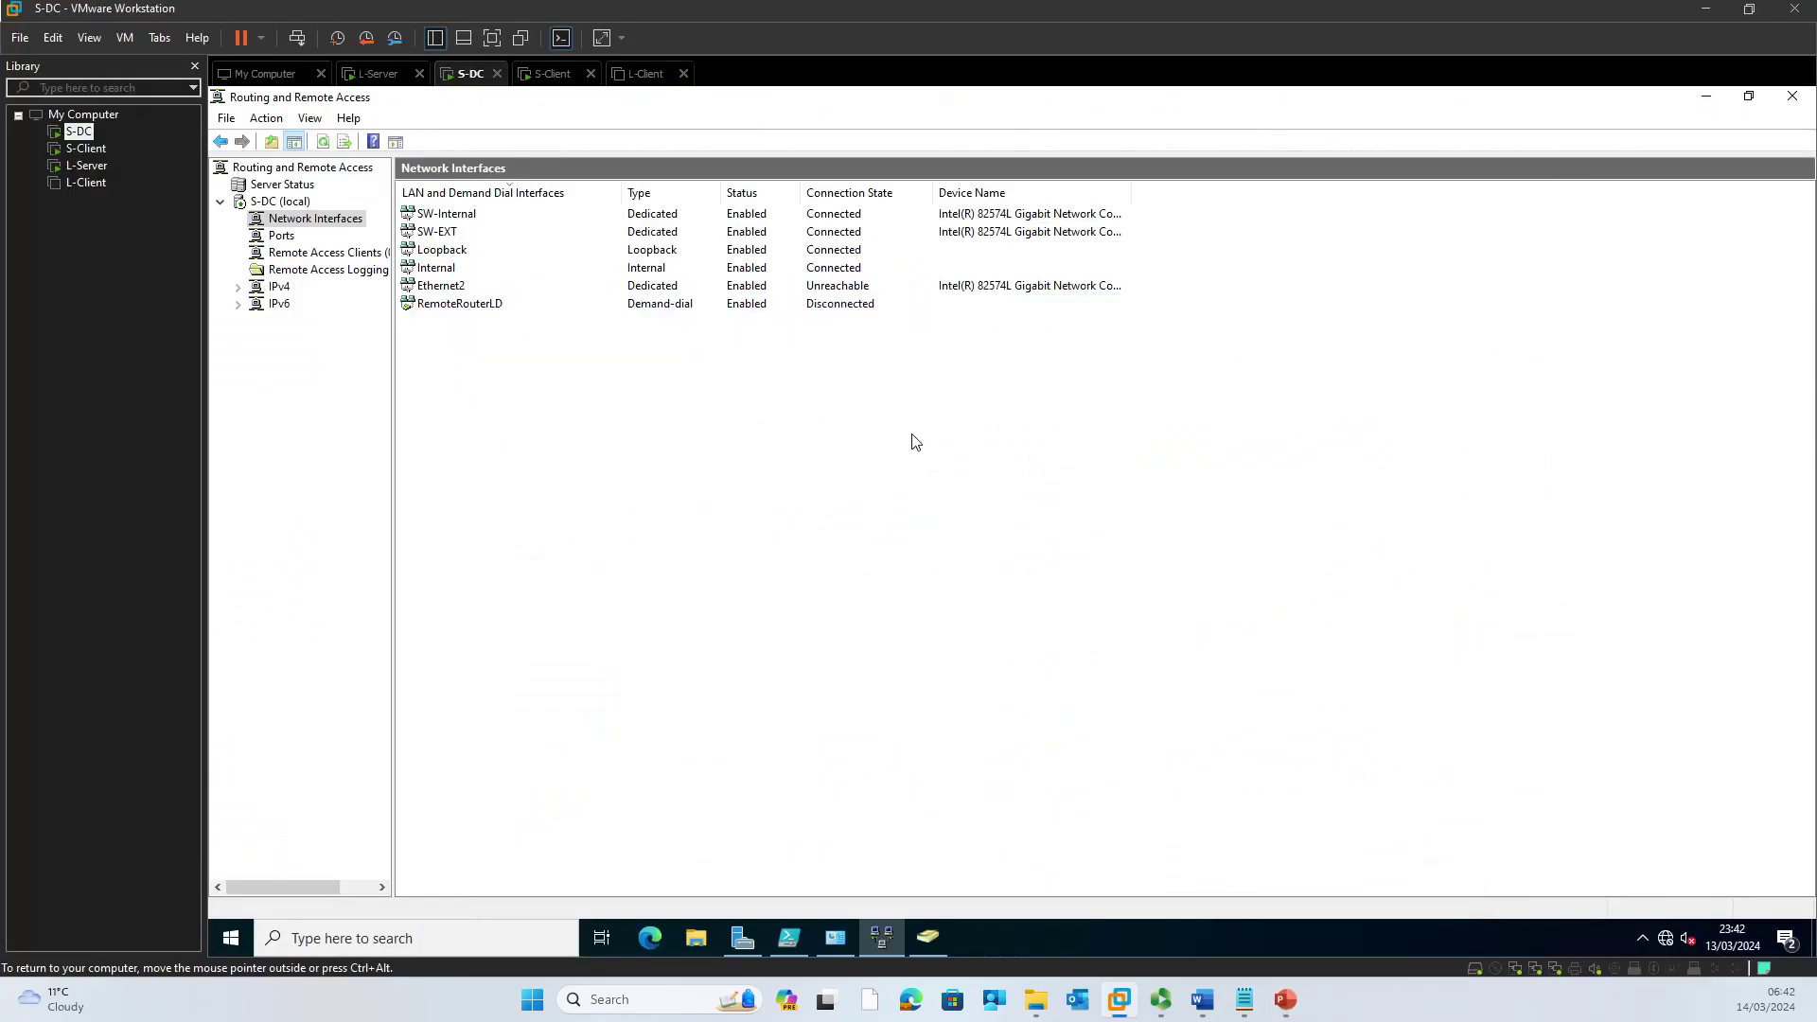
click(379, 75)
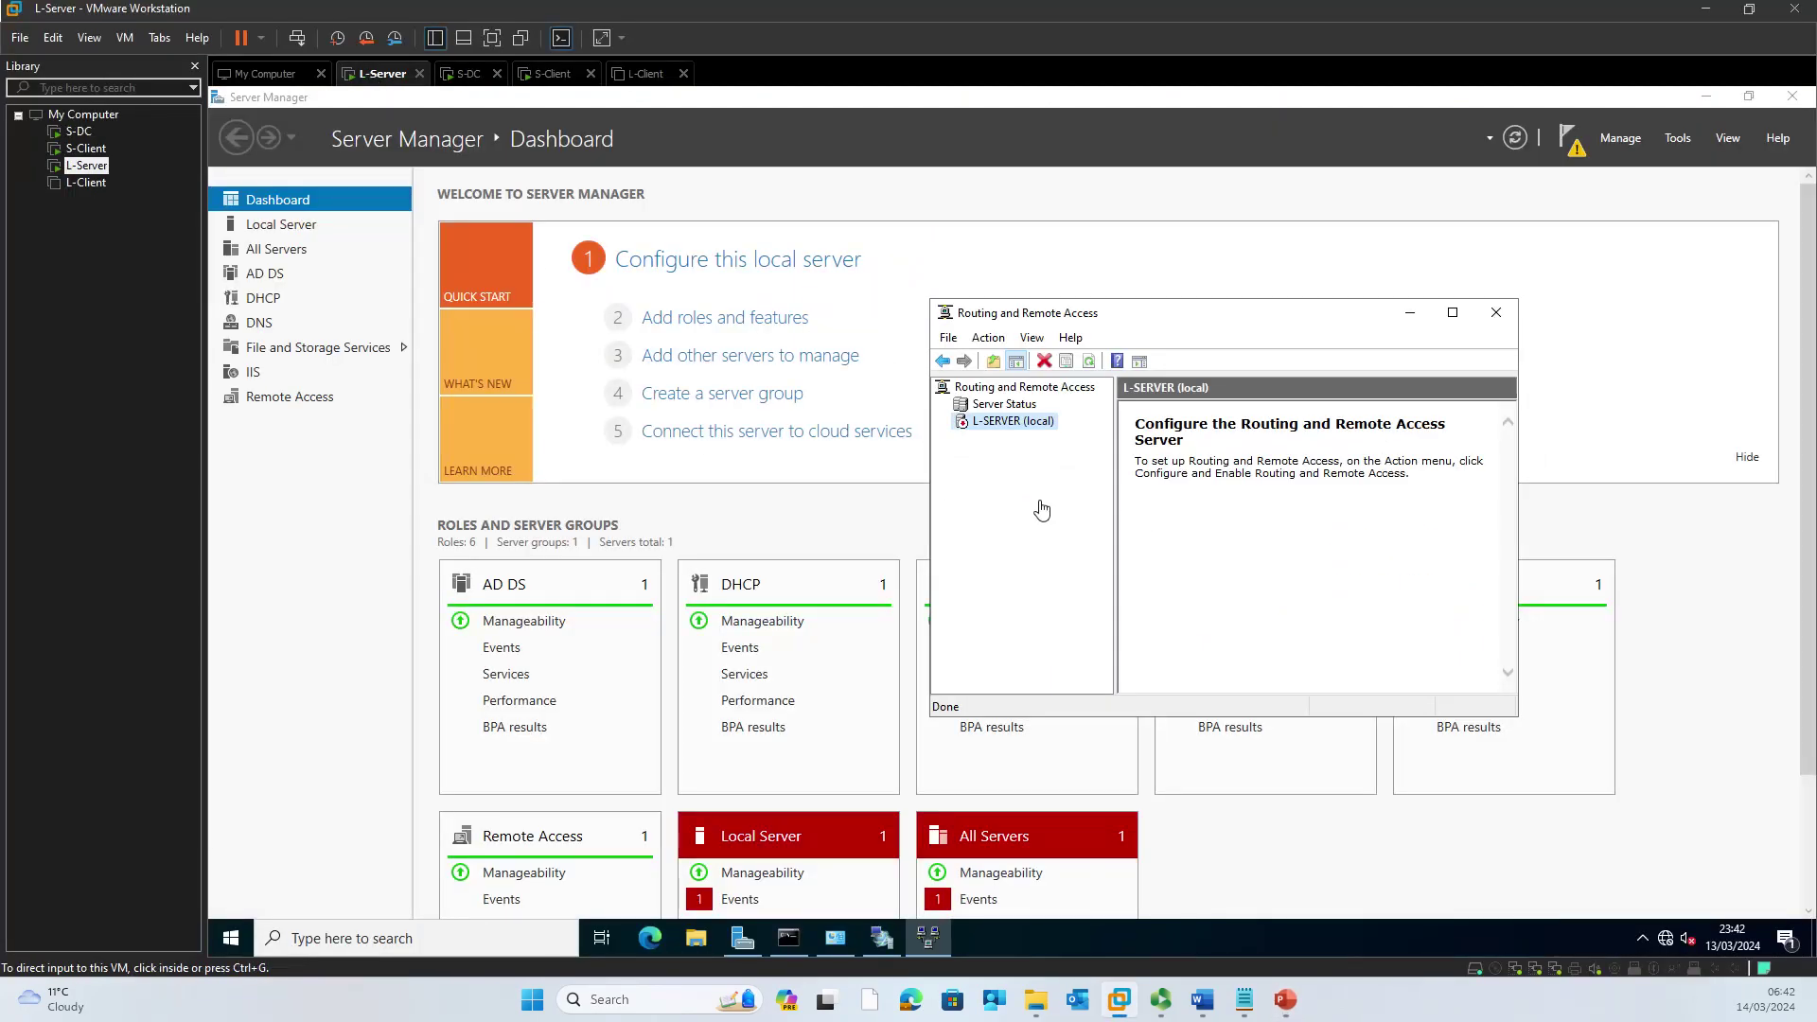
Step: Configure L-SERVER as a custom setup with VPN access and demand-dial connections, then start the service
click(1452, 312)
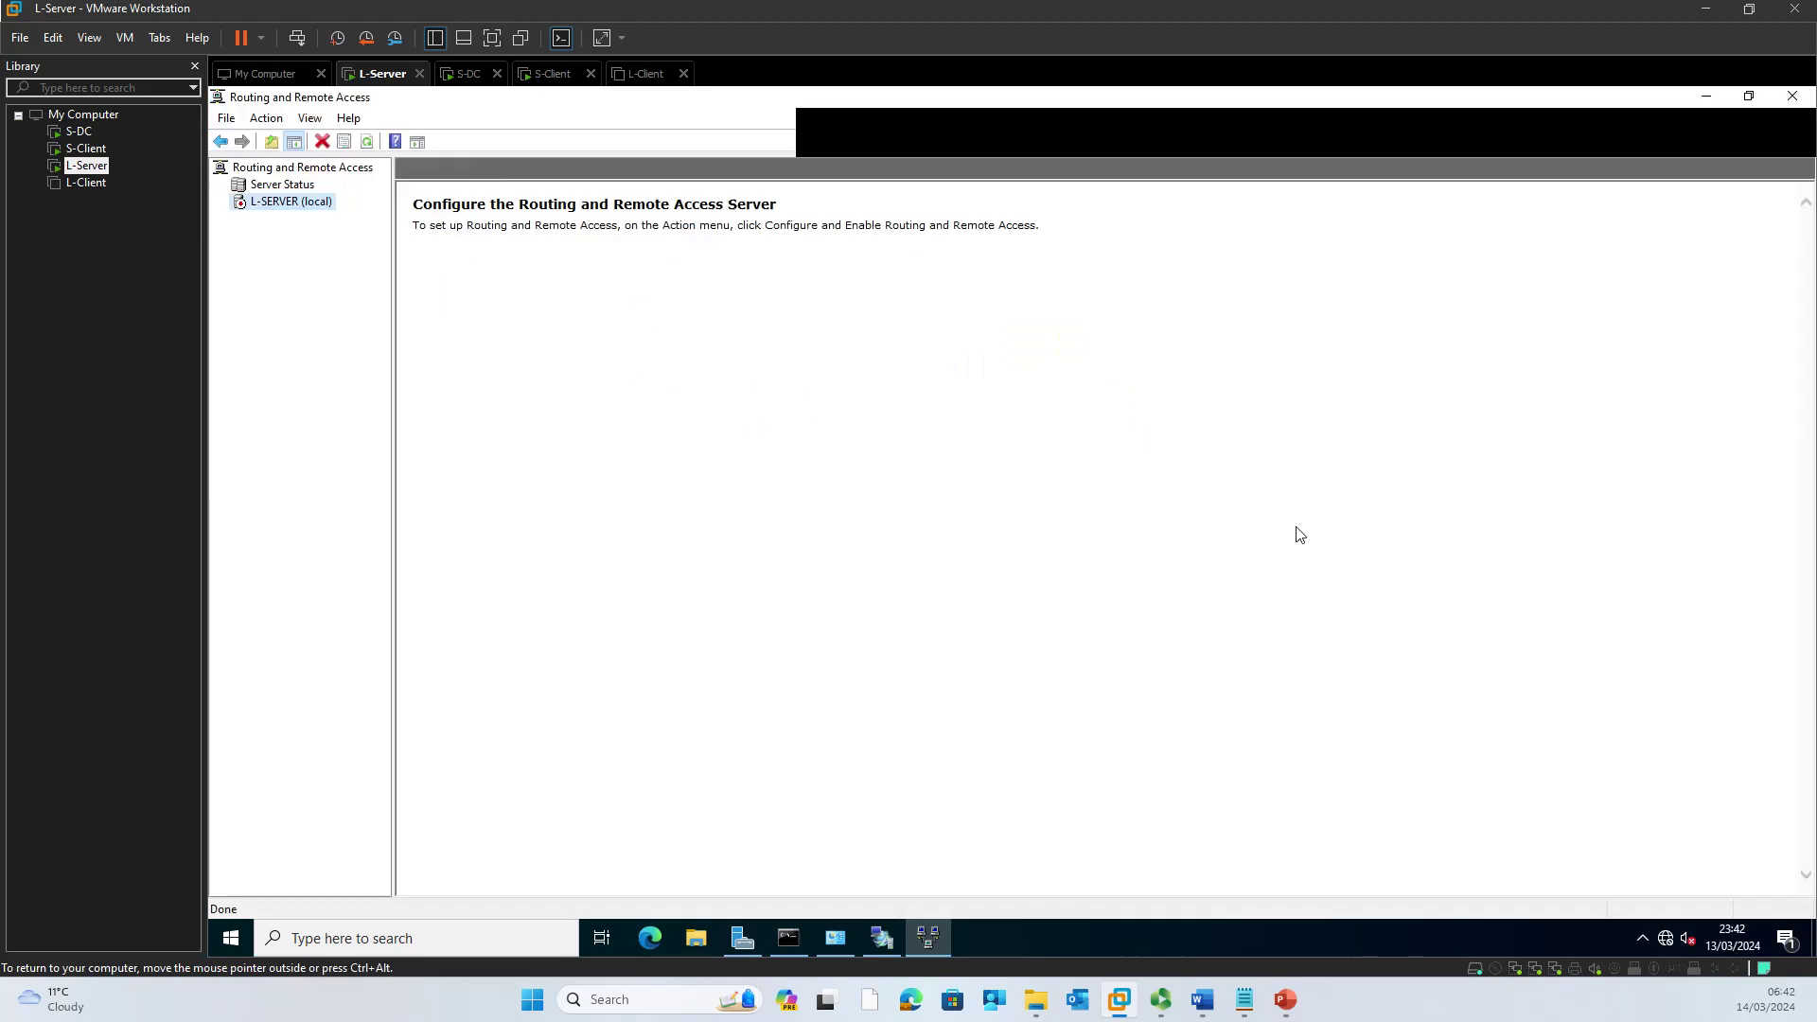
right_click(268, 205)
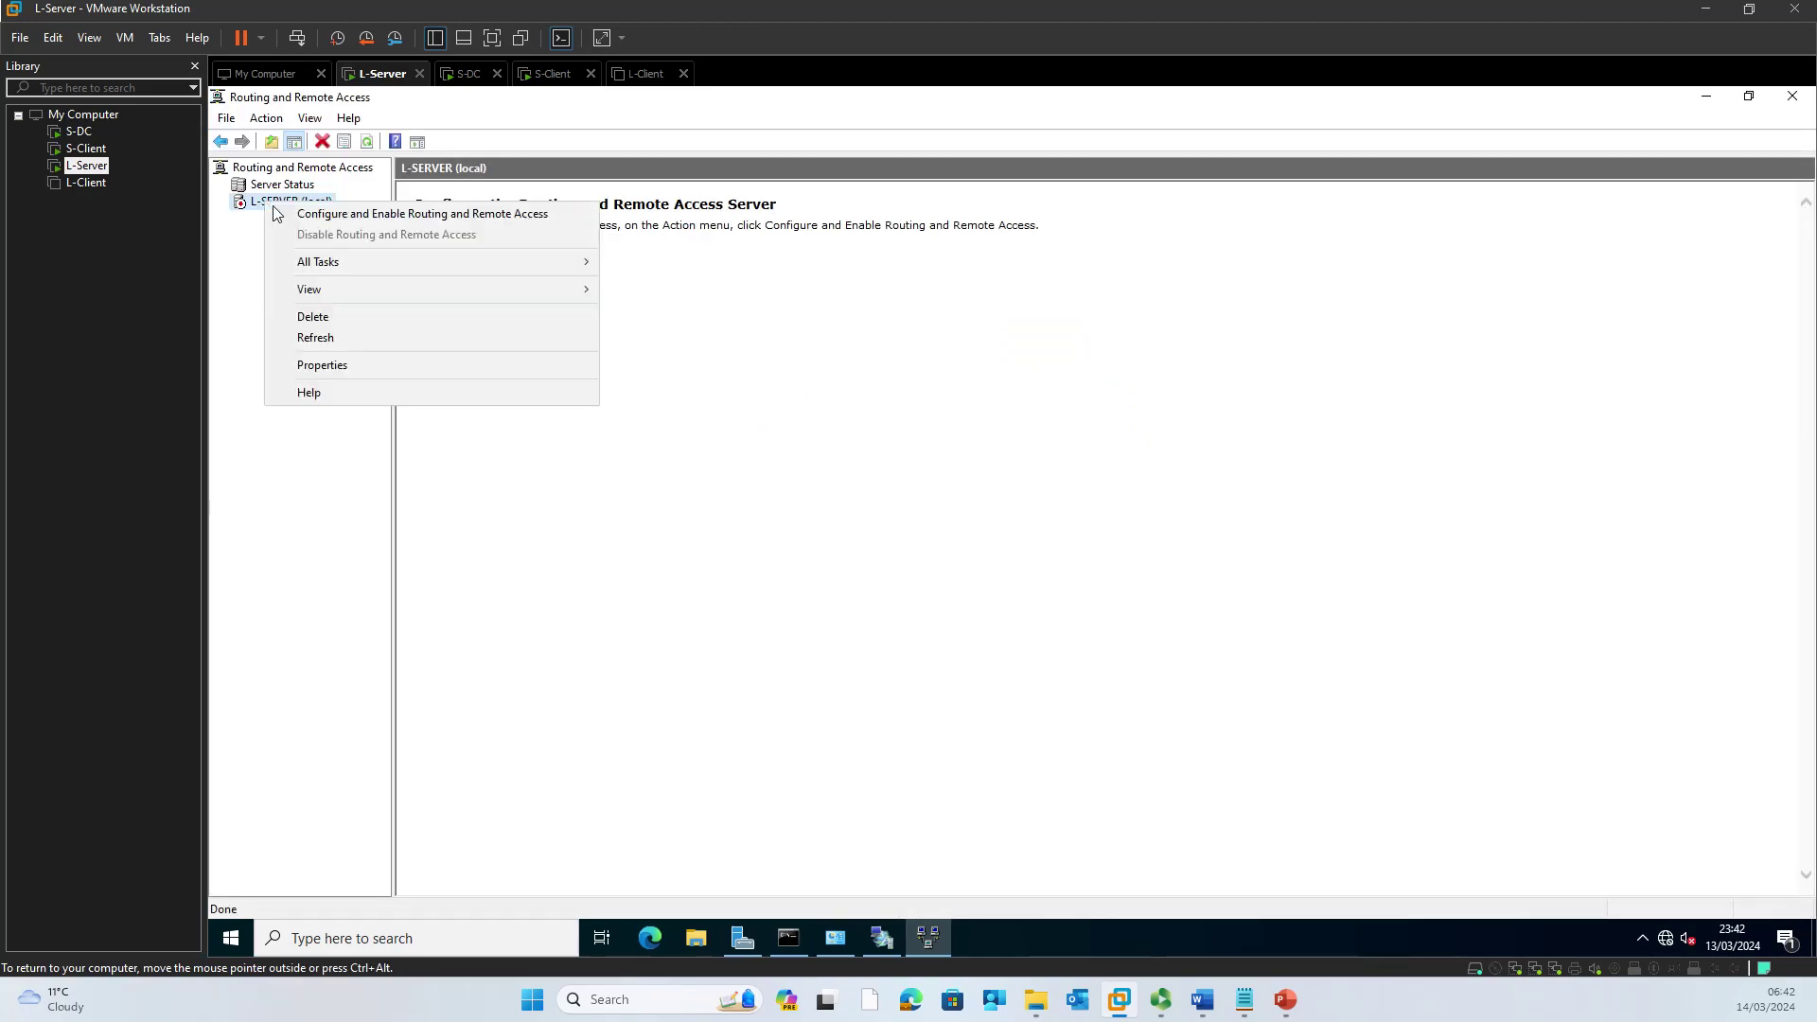
click(299, 216)
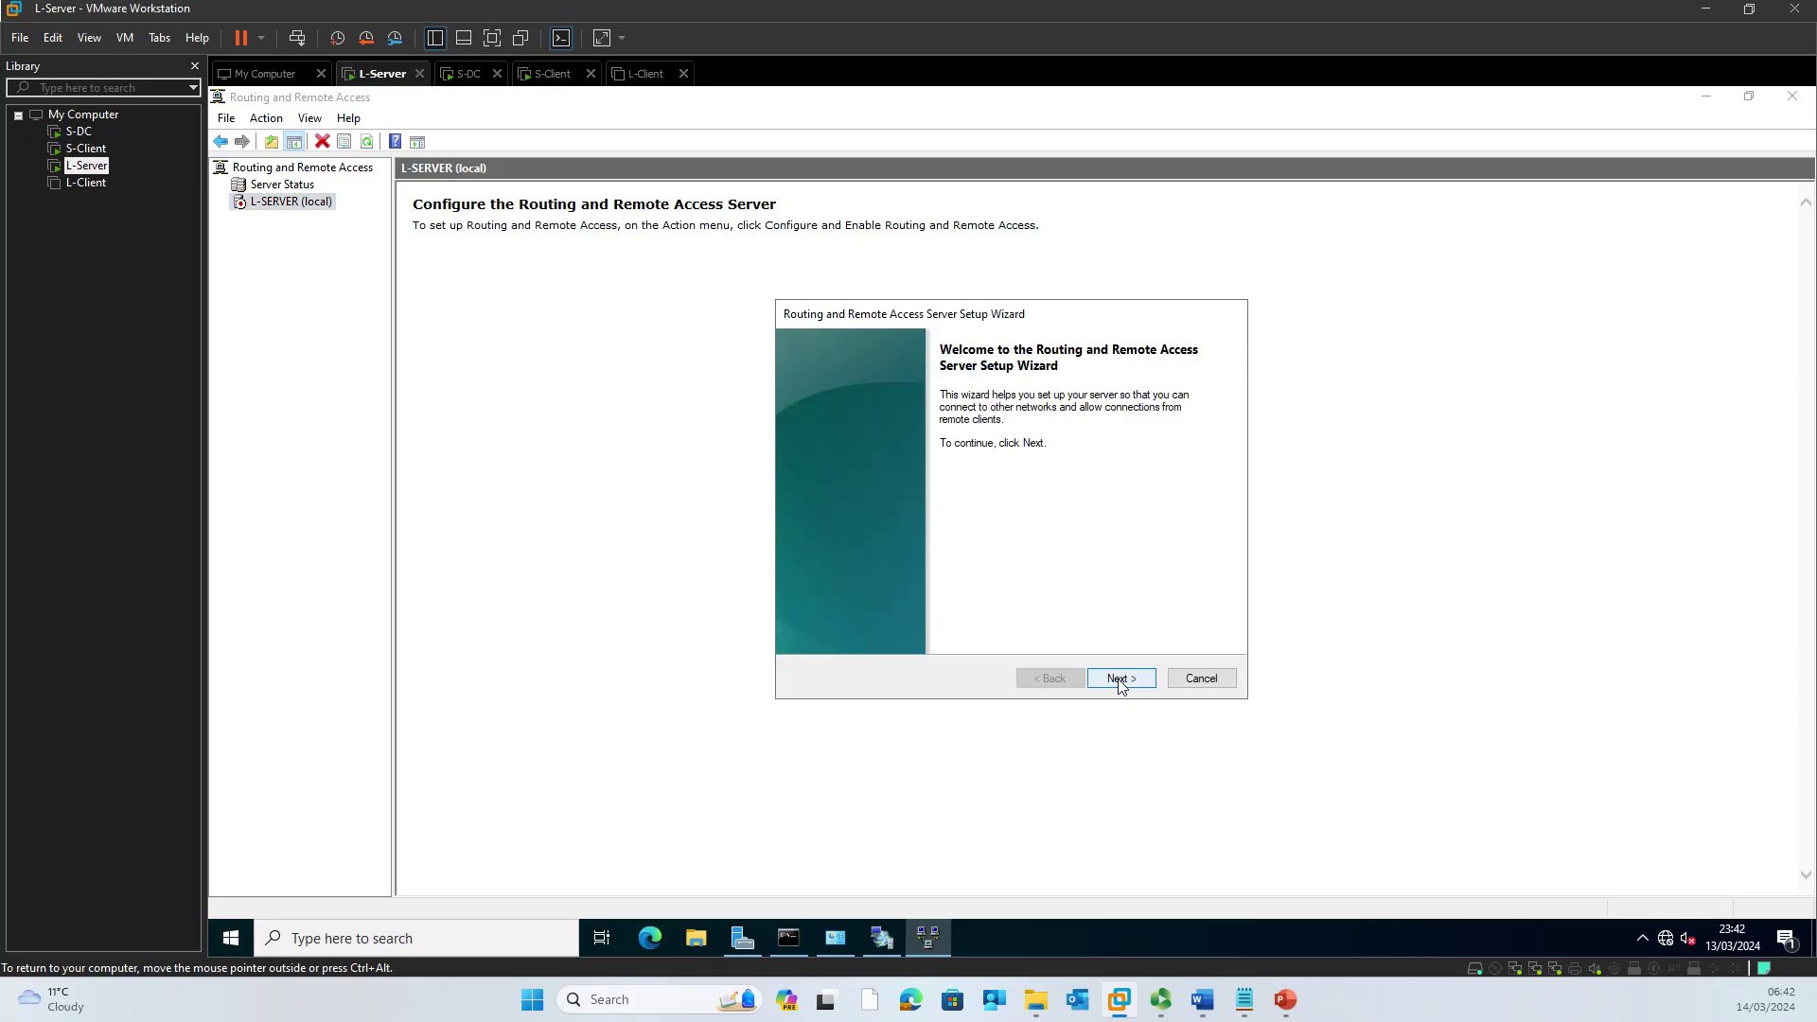
click(1119, 679)
click(903, 596)
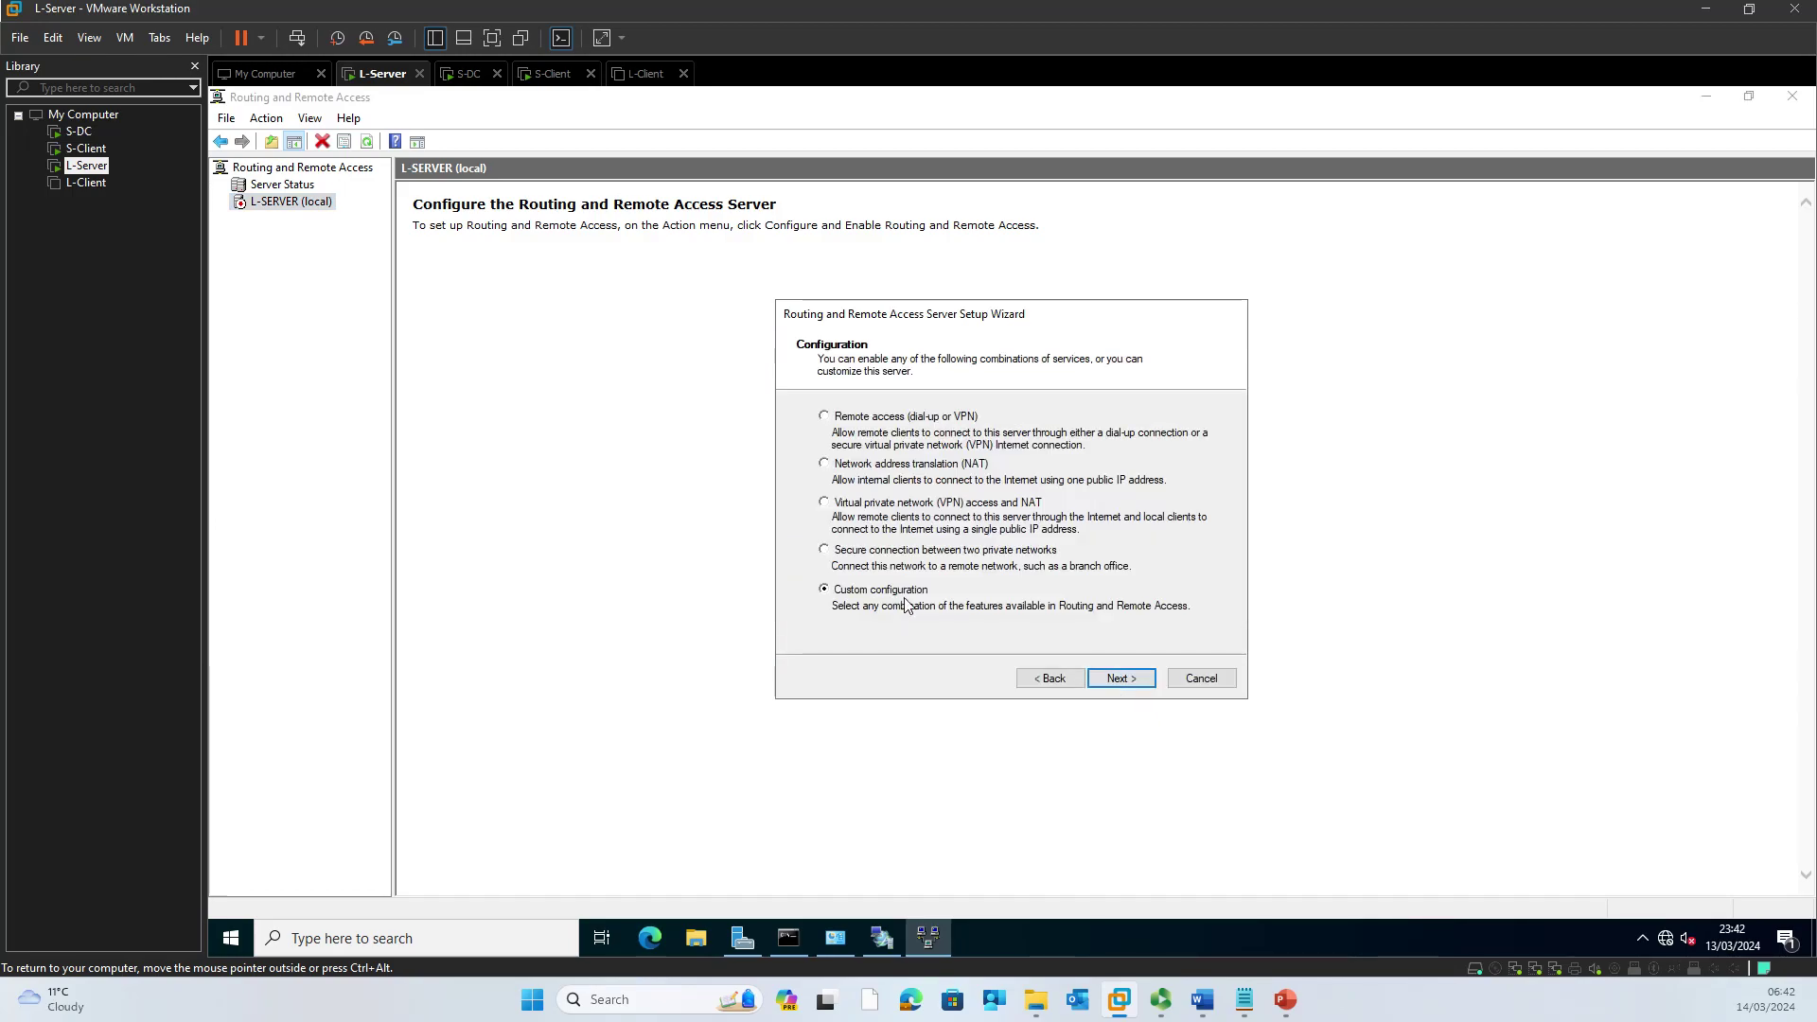
click(1119, 678)
click(851, 428)
click(858, 474)
click(1120, 678)
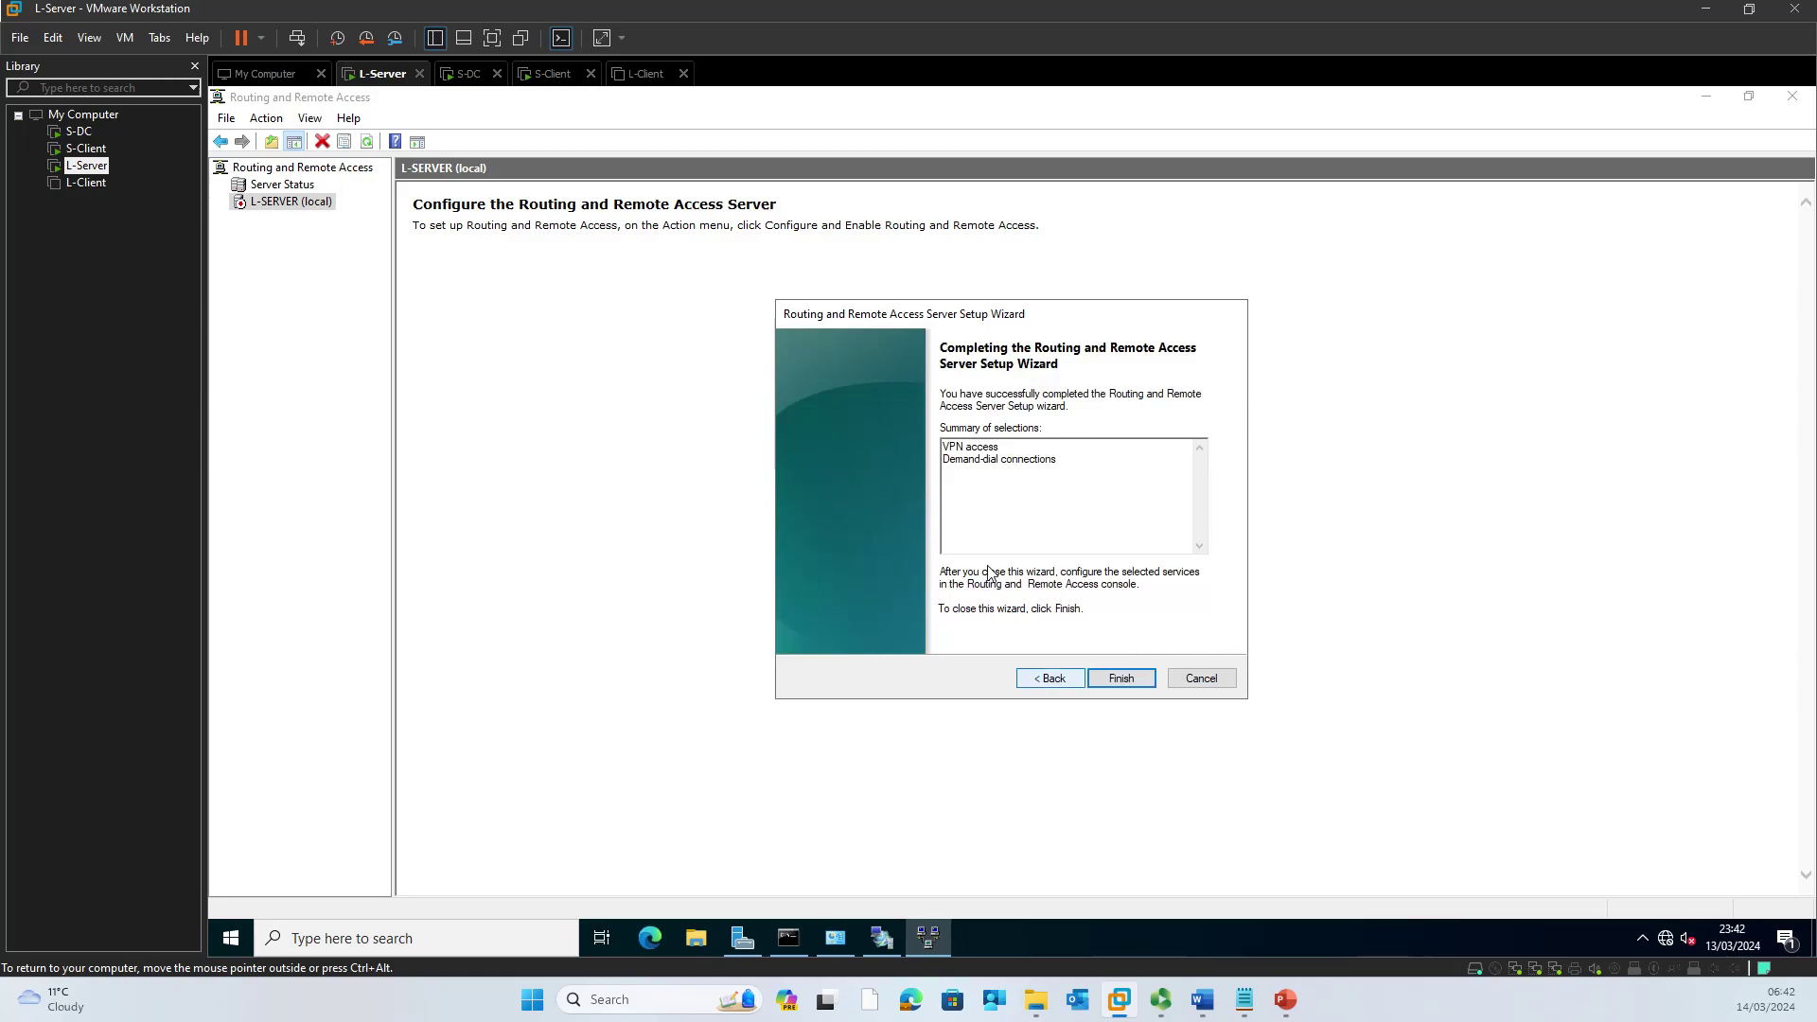
click(1128, 681)
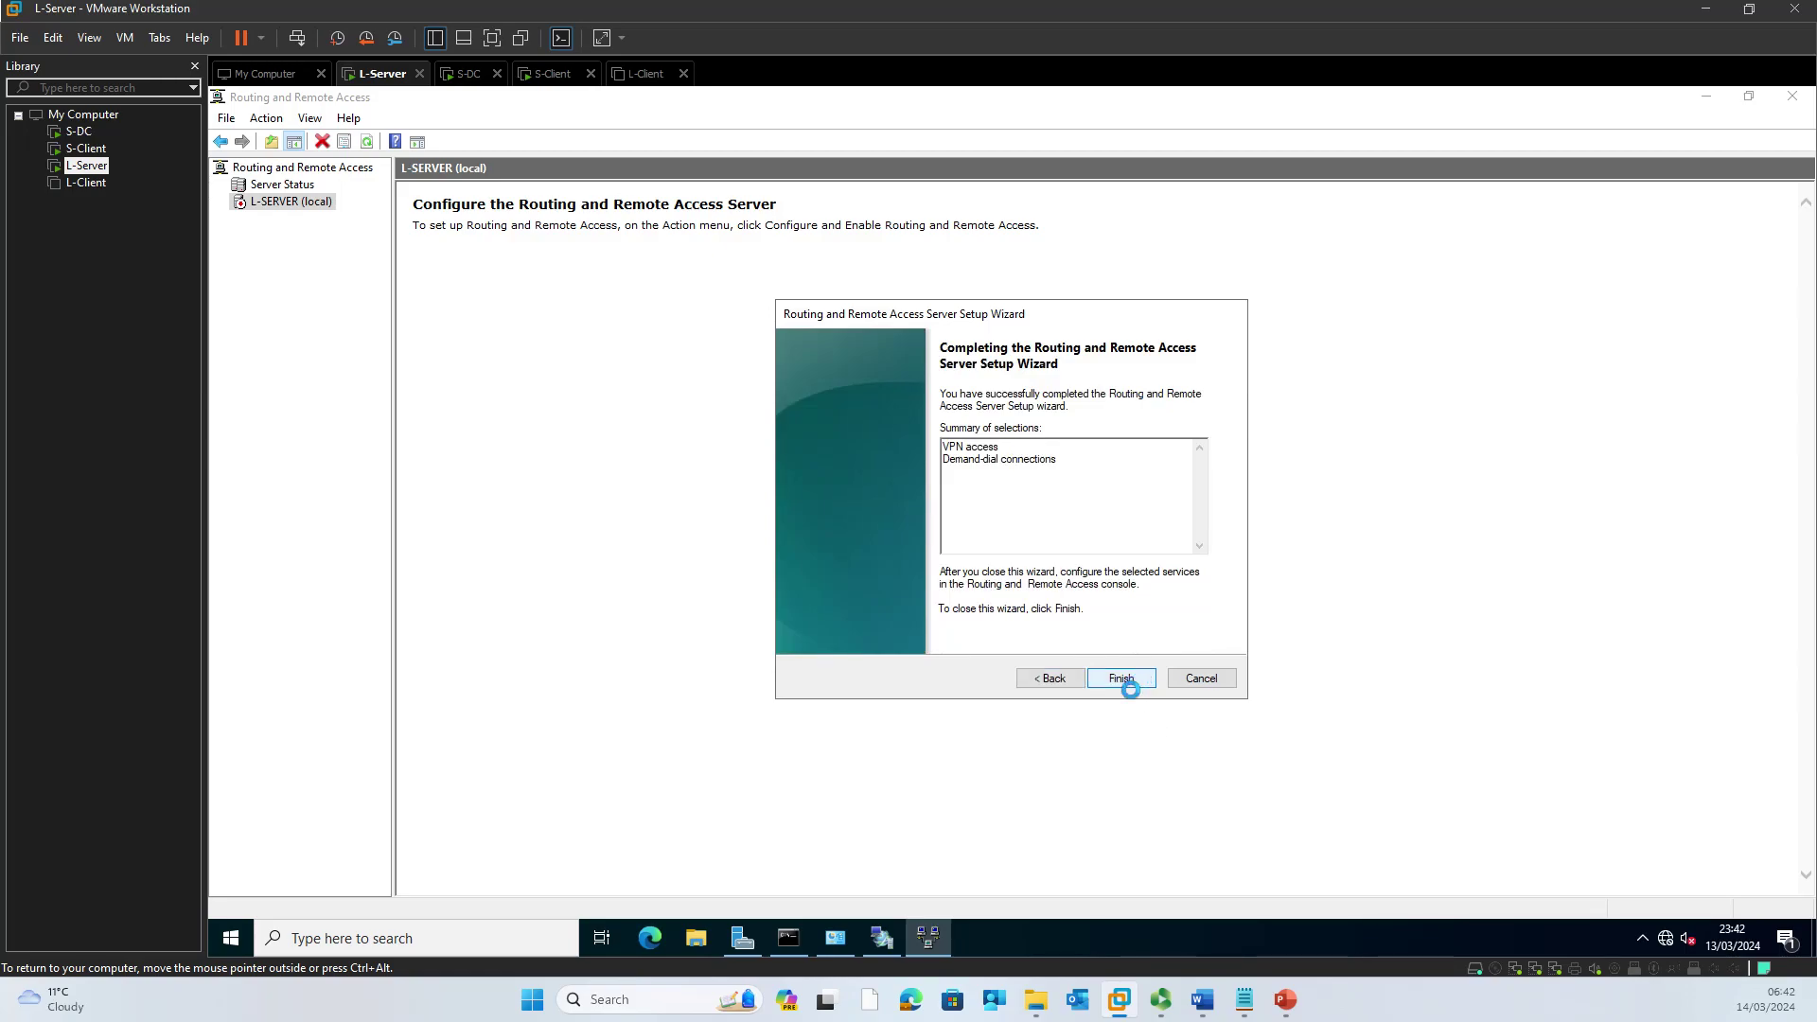
click(1055, 559)
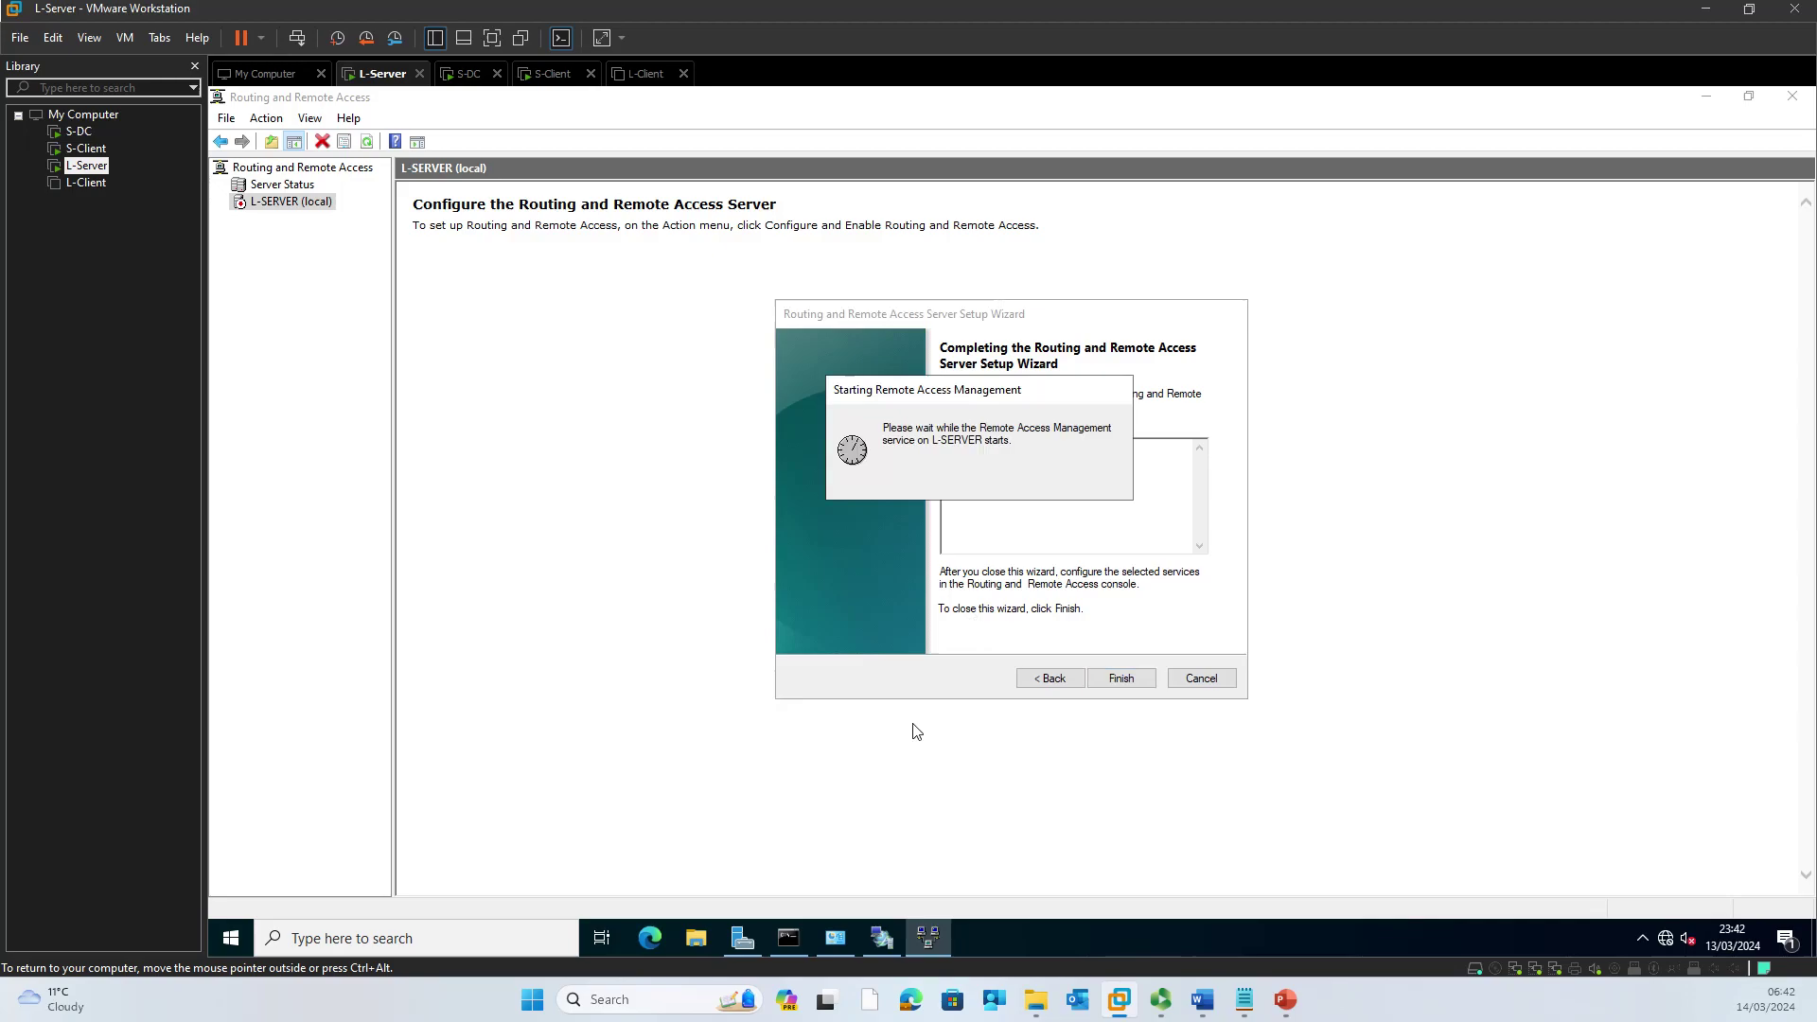
Step: Rerun ping 192.168.1.2 from L-Server's command prompt, then minimize the console
click(784, 949)
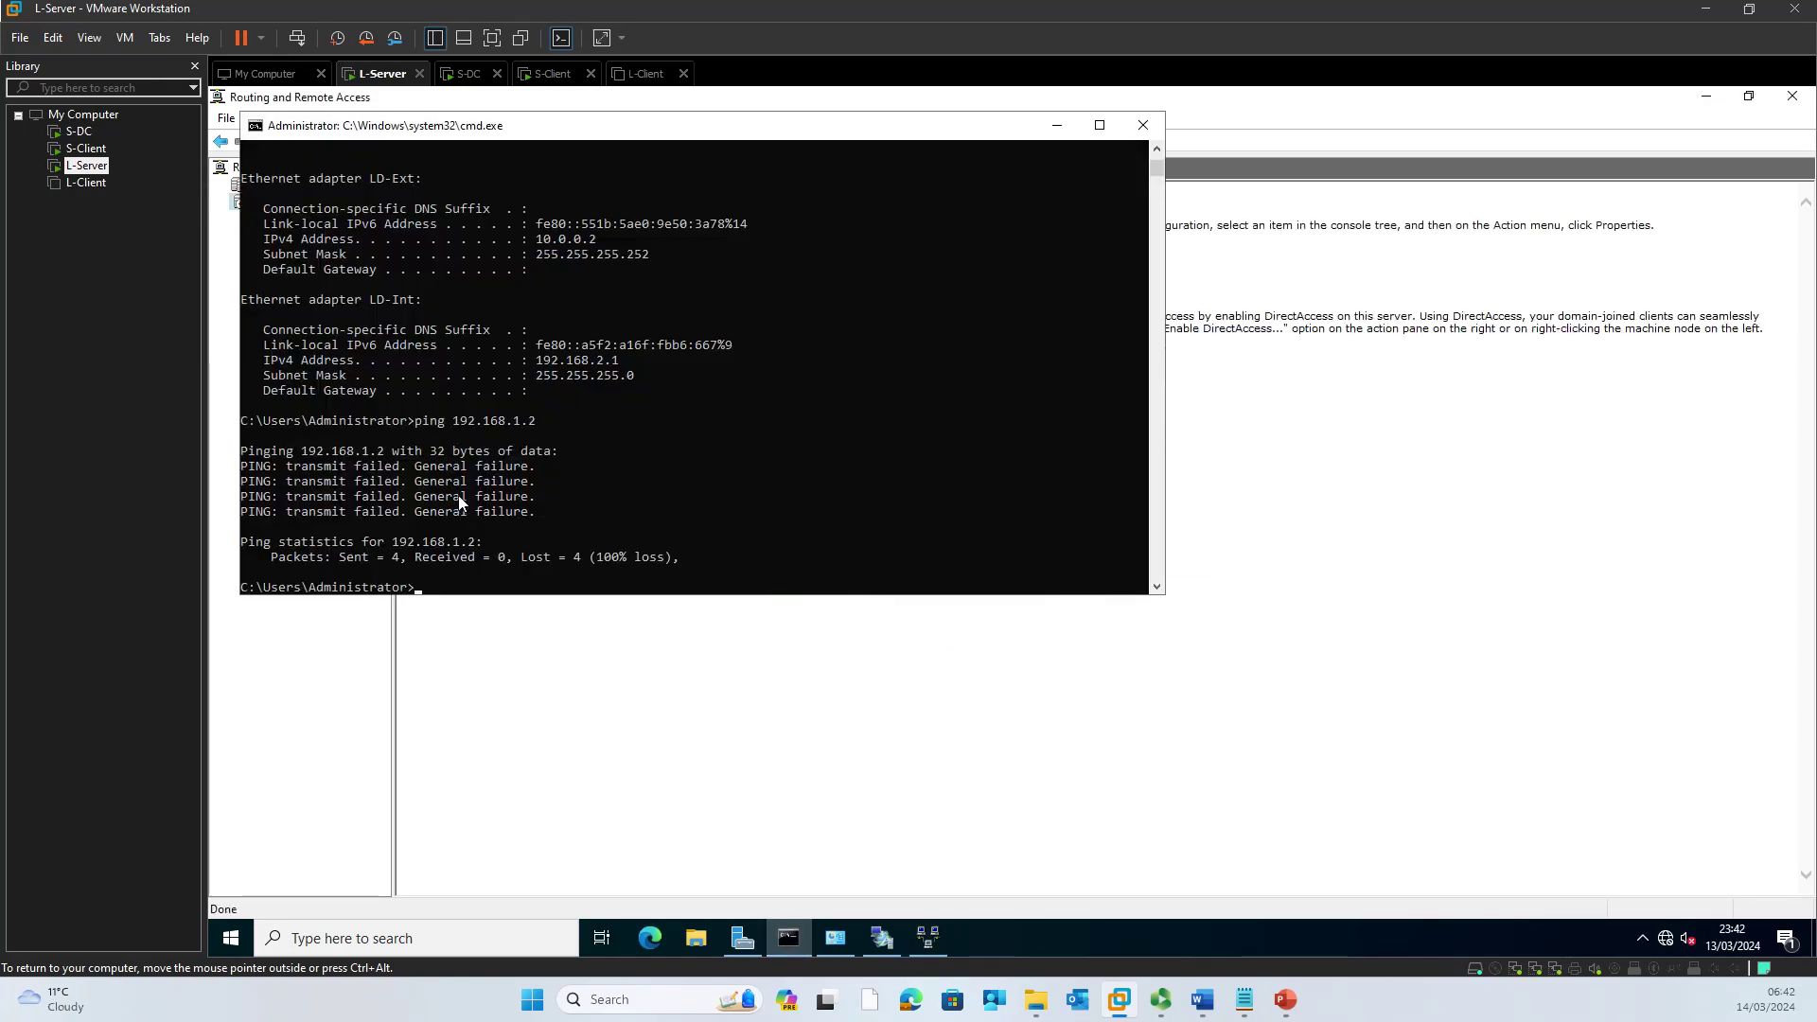
click(593, 540)
key(Up)
key(Return)
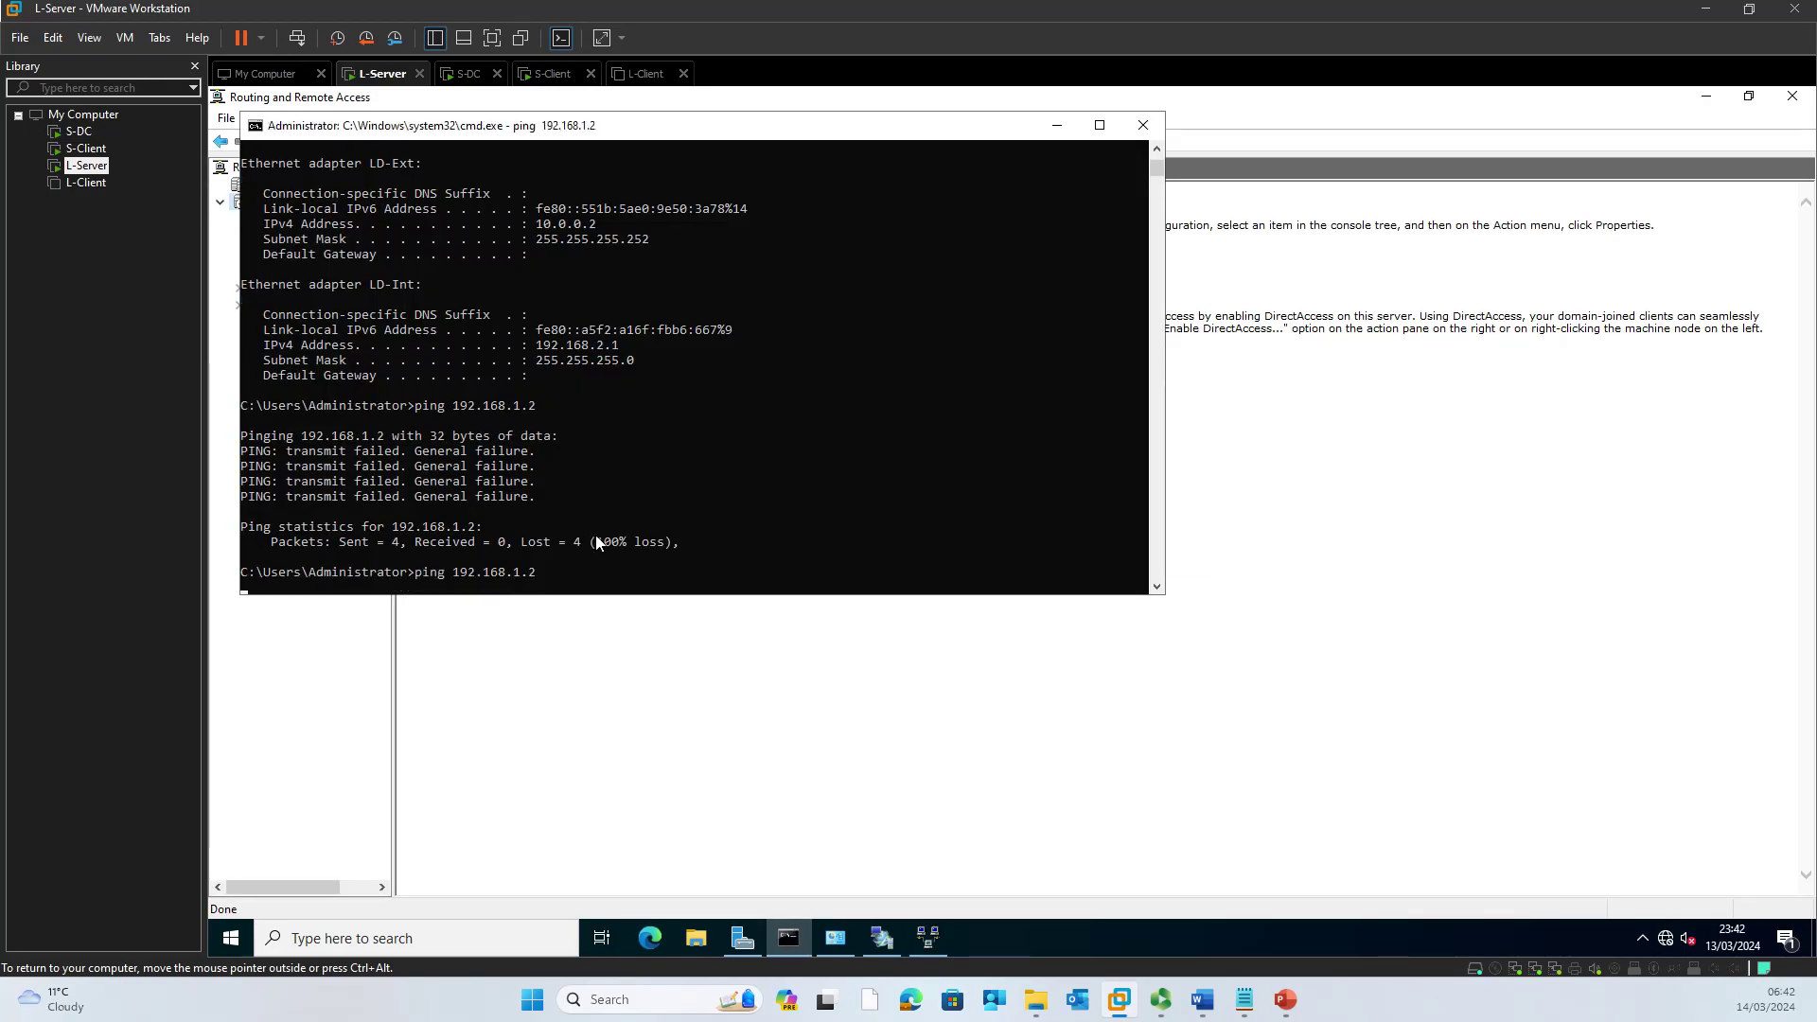
click(1057, 126)
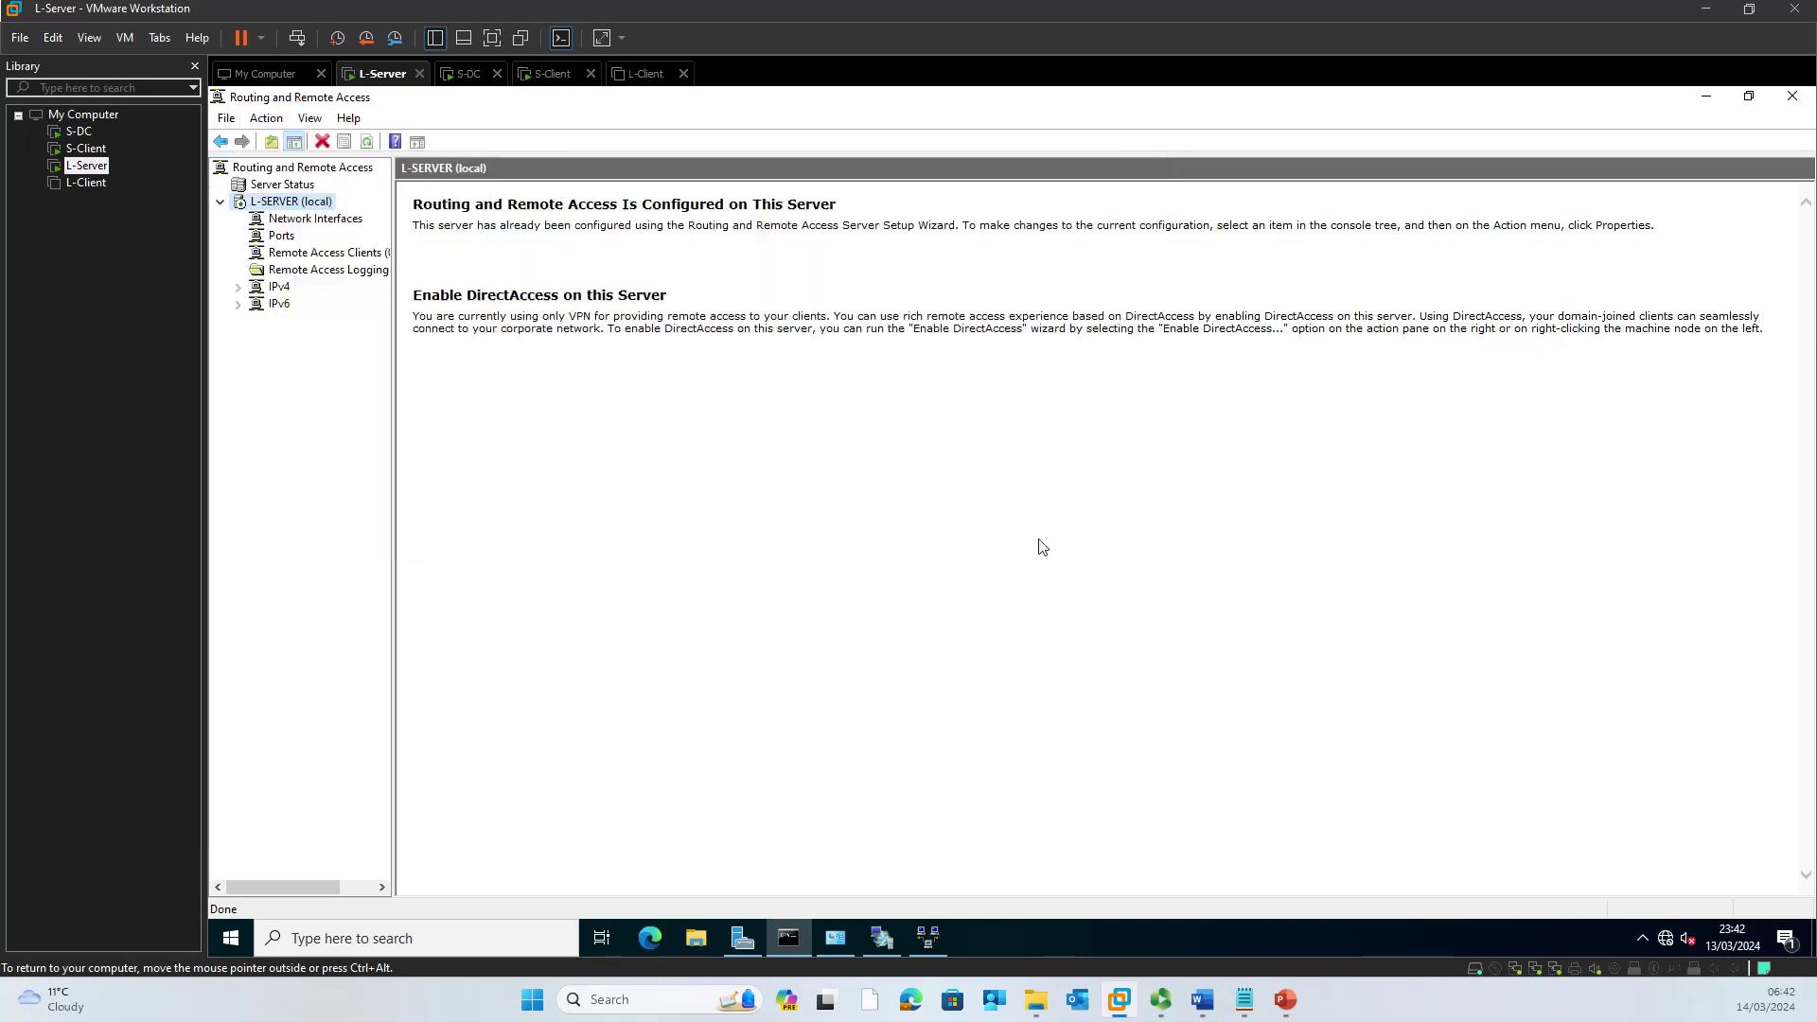
Step: Open L-SERVER's properties and enable LAN and demand-dial routing
right_click(308, 201)
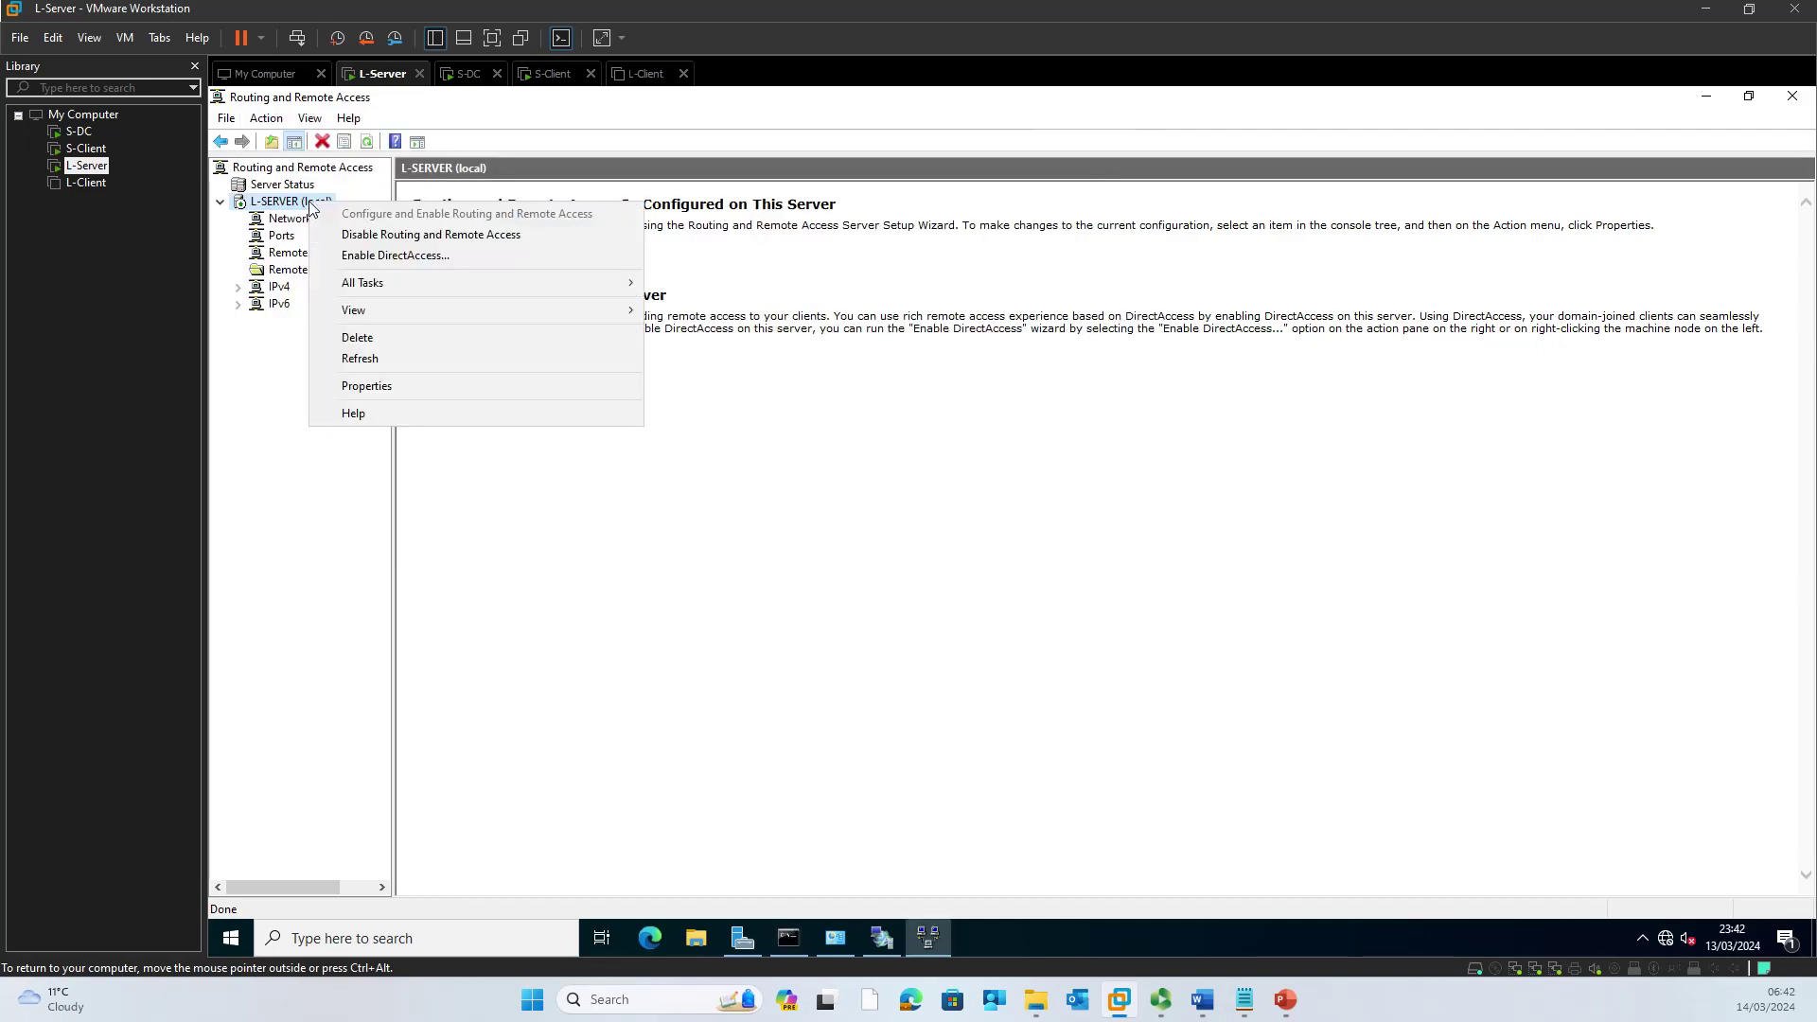
click(389, 386)
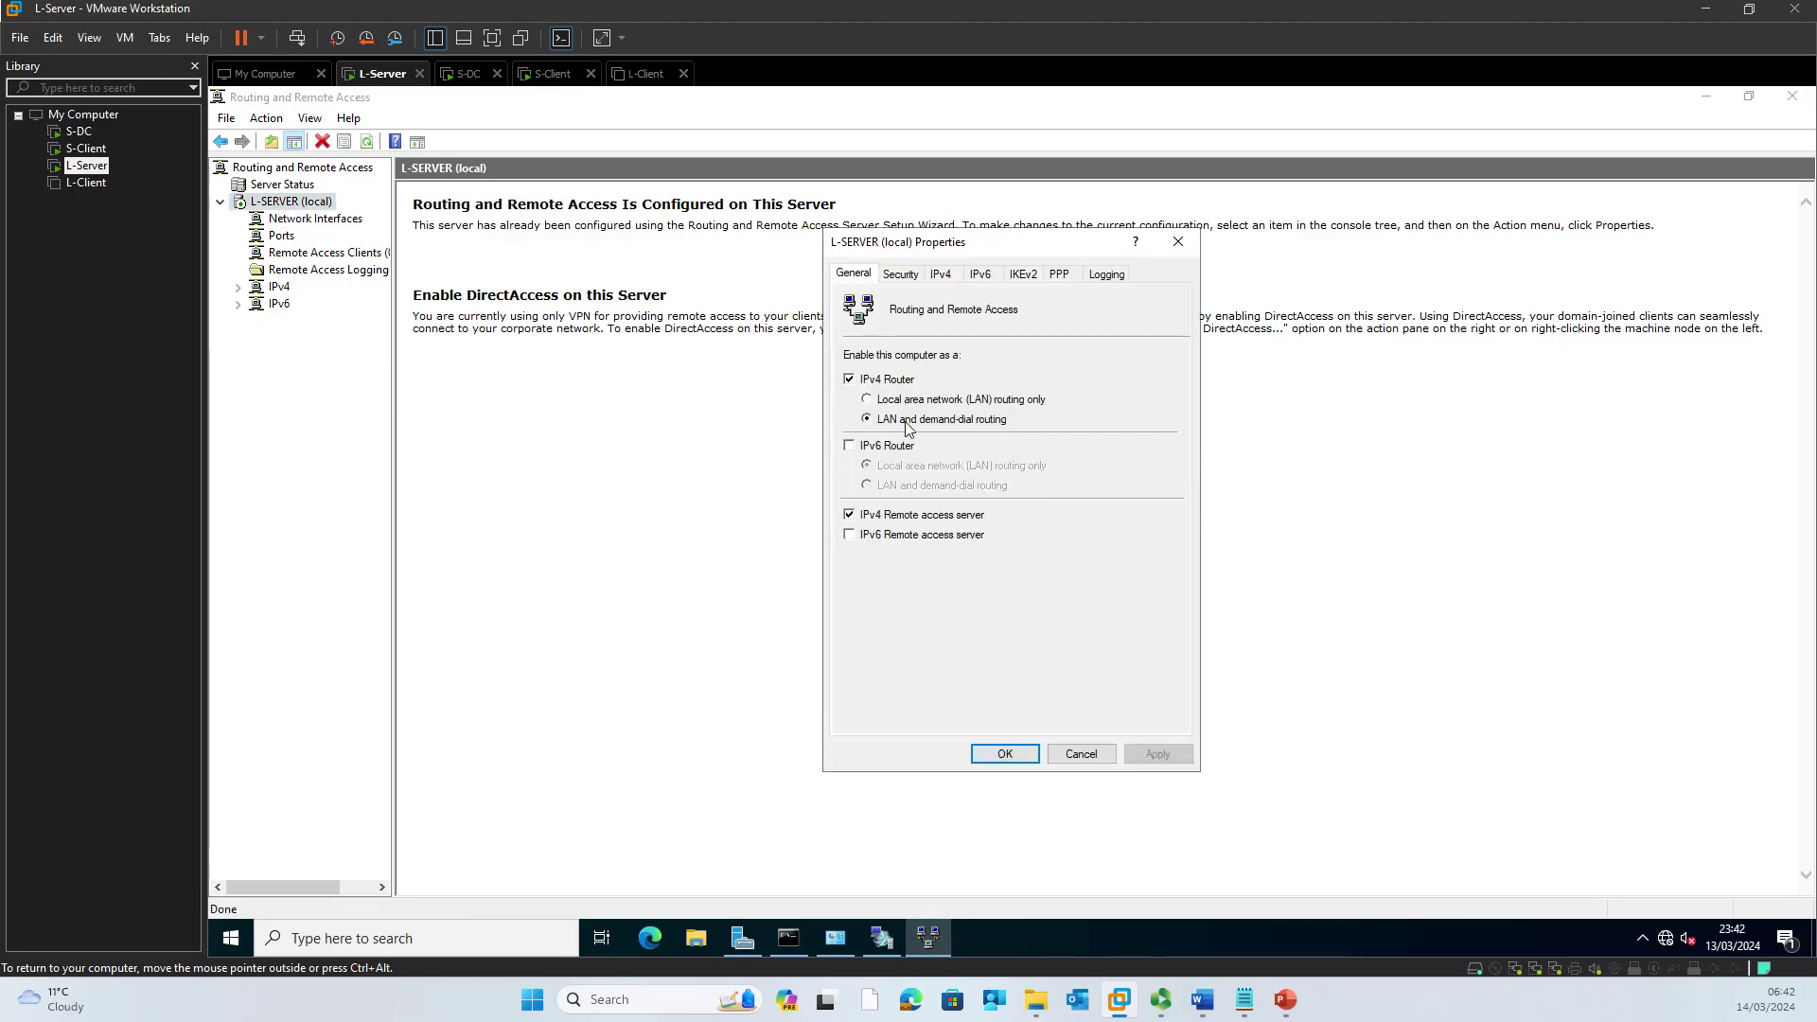
click(908, 428)
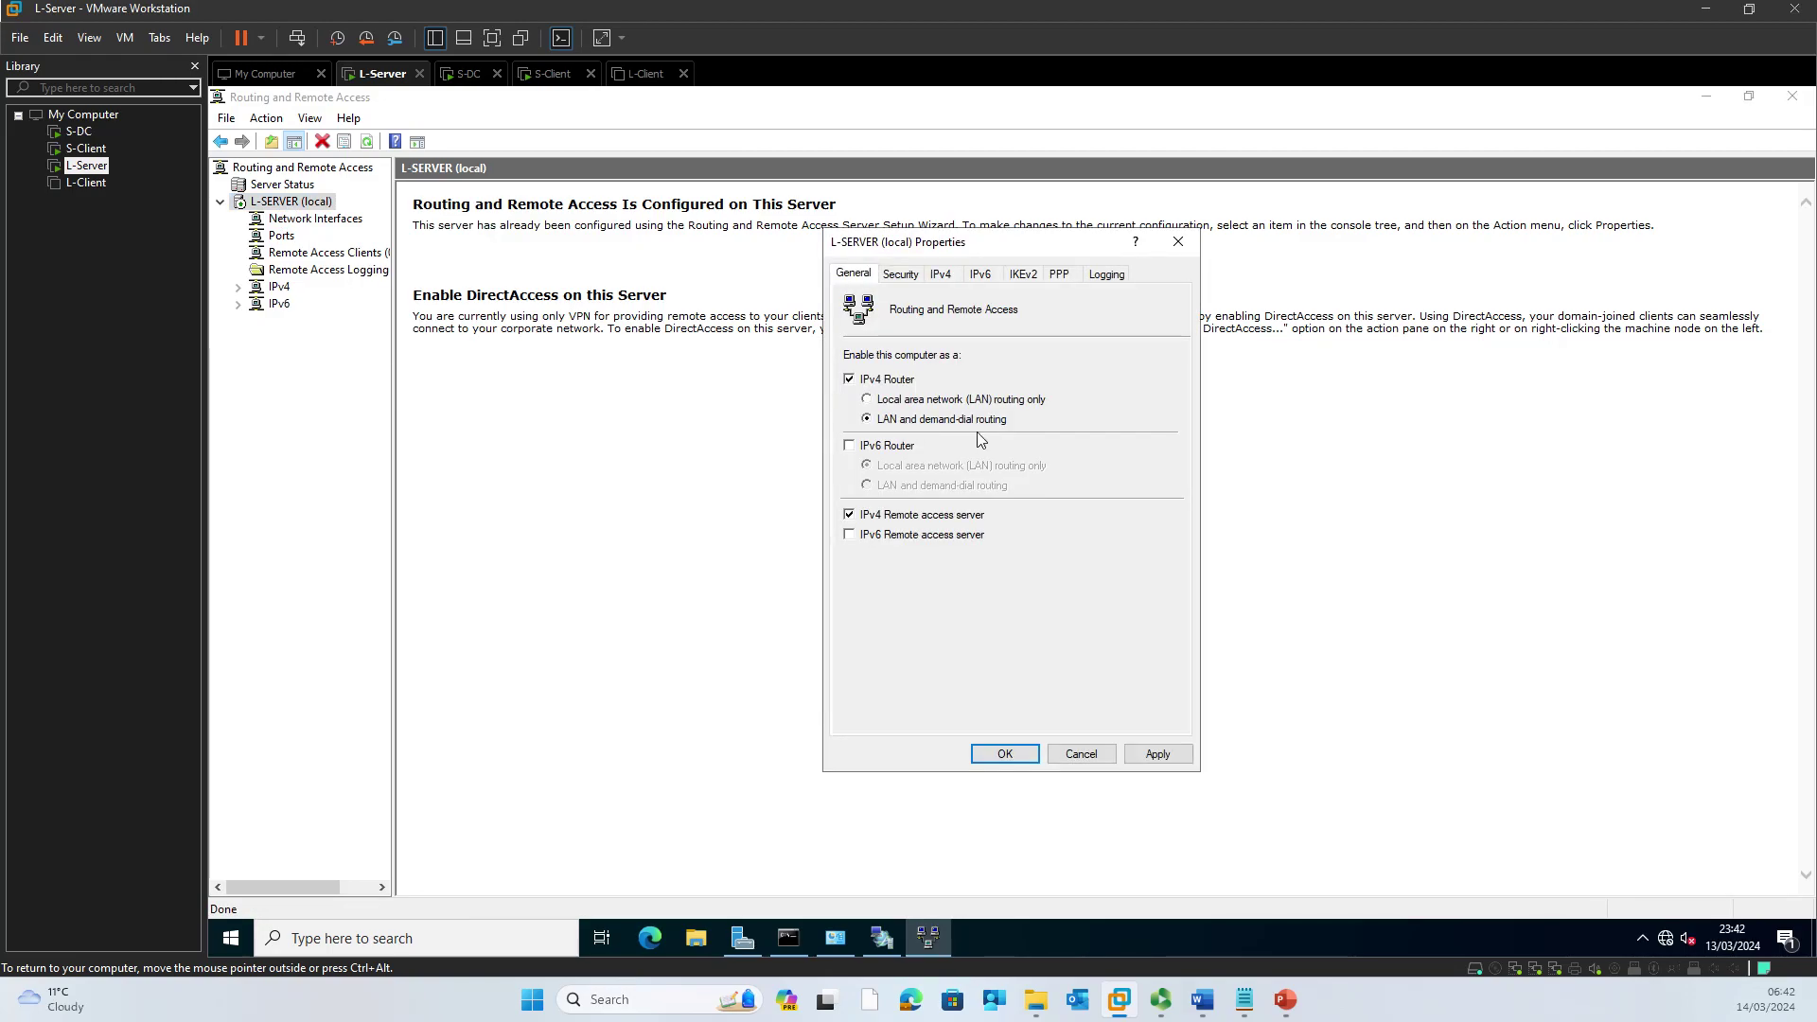
click(901, 278)
click(940, 274)
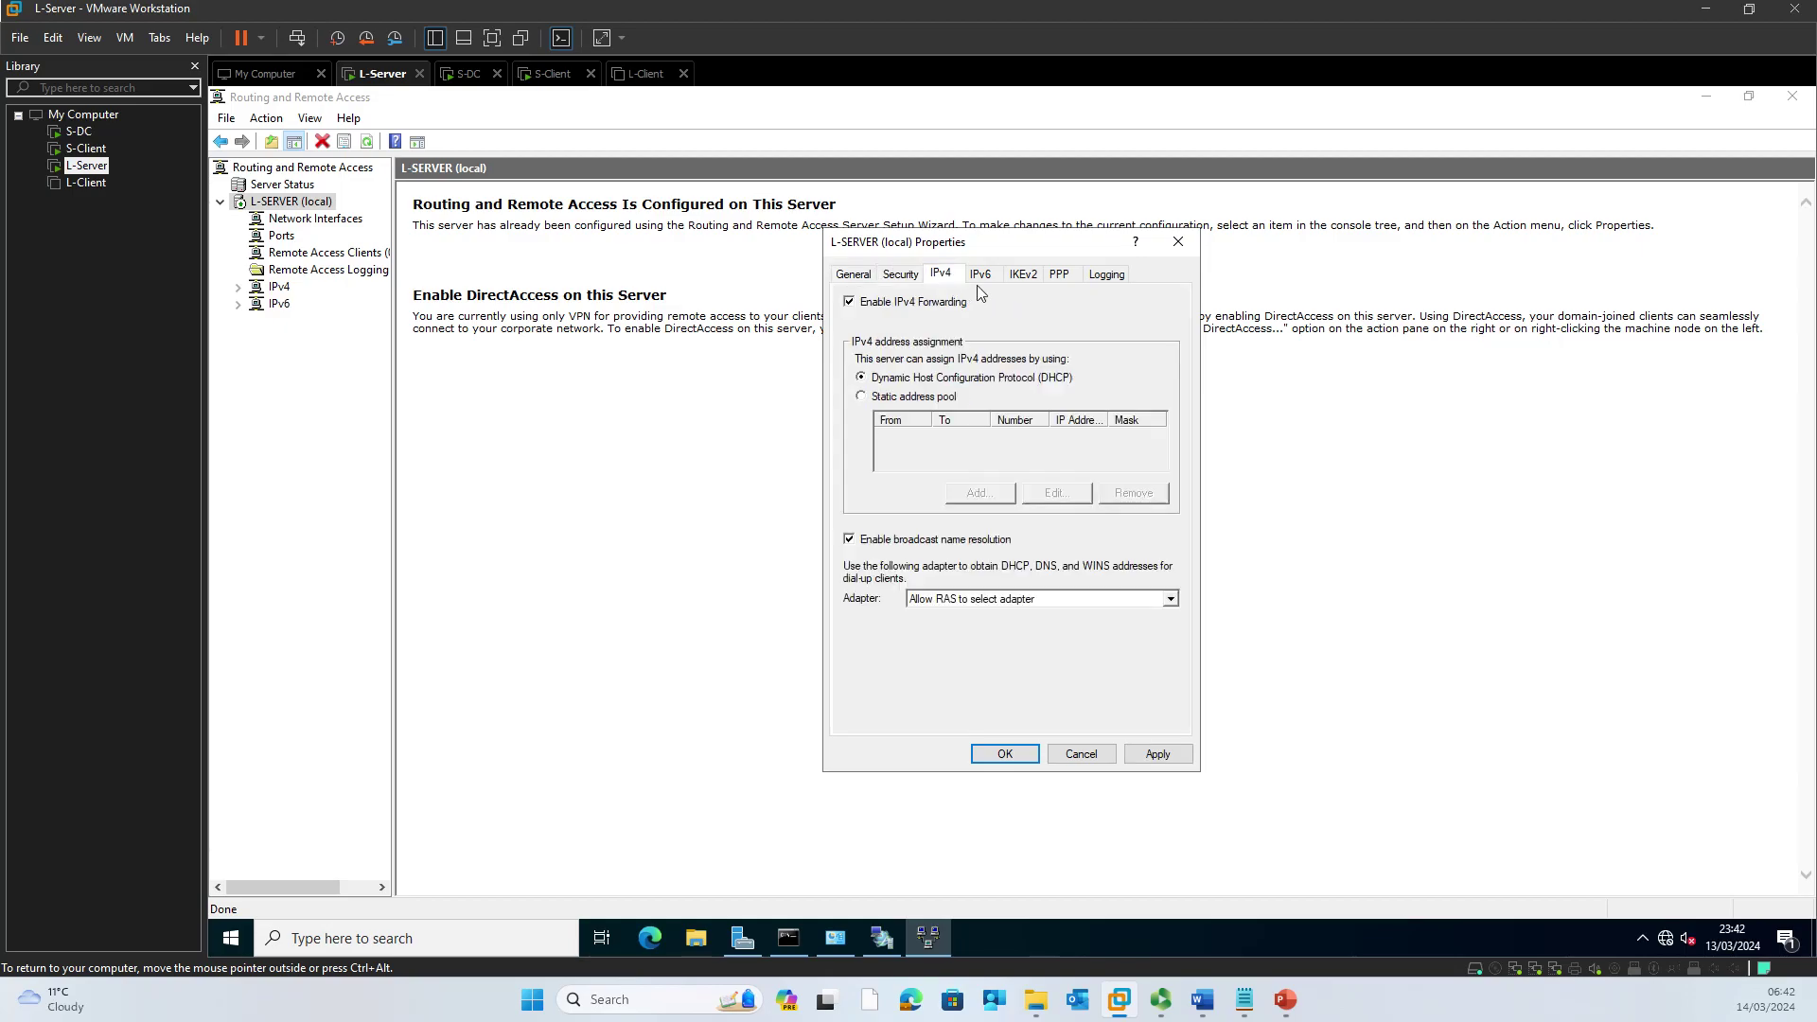
Step: Assign client addresses from a static pool 192.168.2.240–192.168.2.250 and save the properties
click(882, 397)
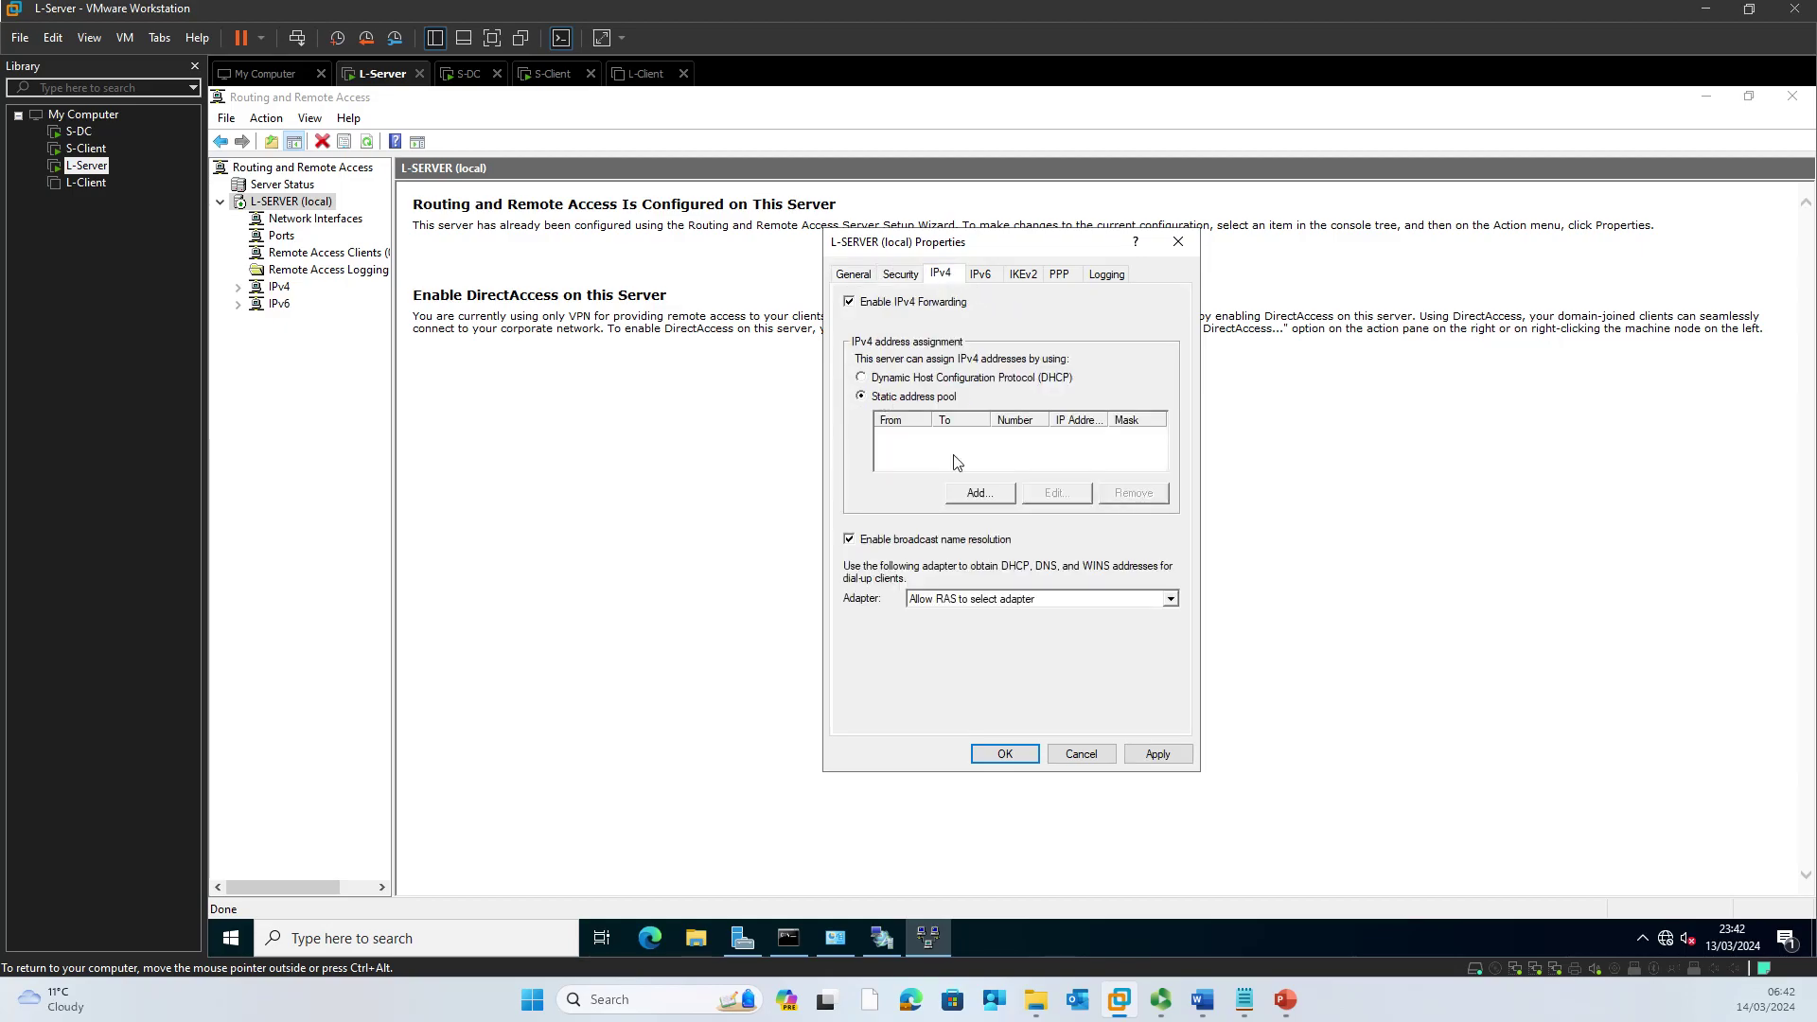
click(980, 494)
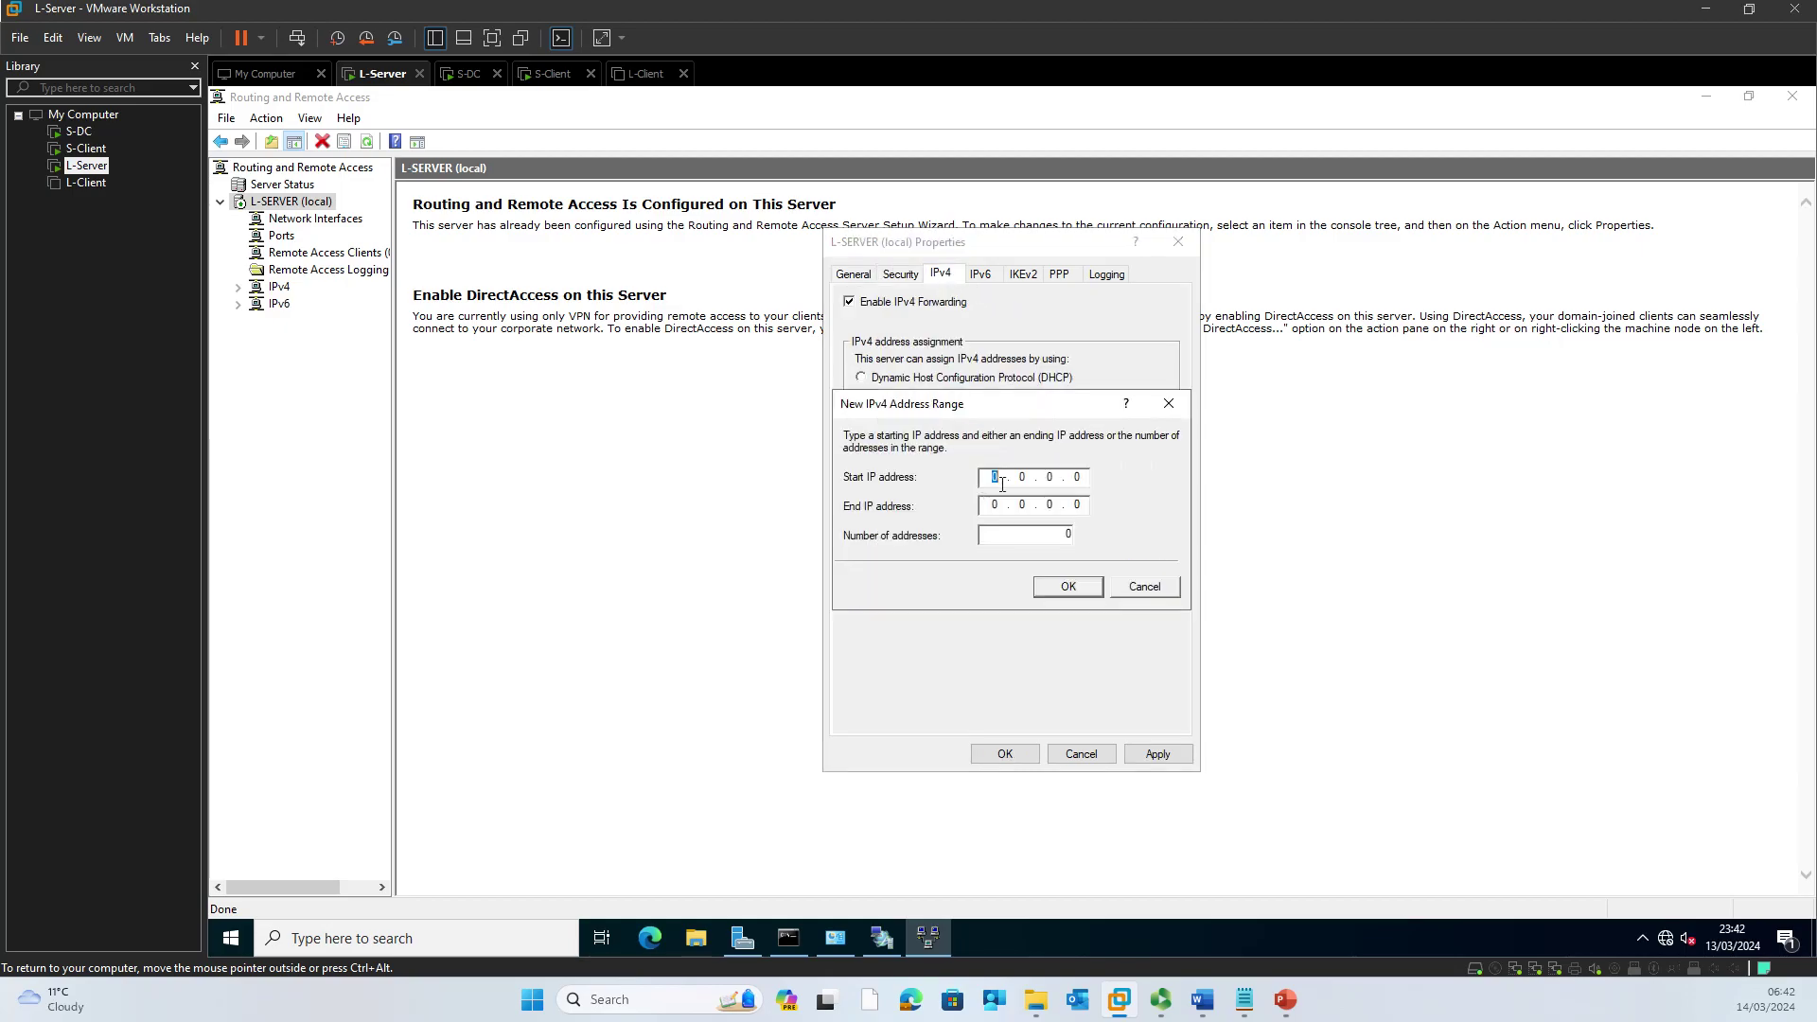
text(1921682.2401921682.250)
click(1073, 590)
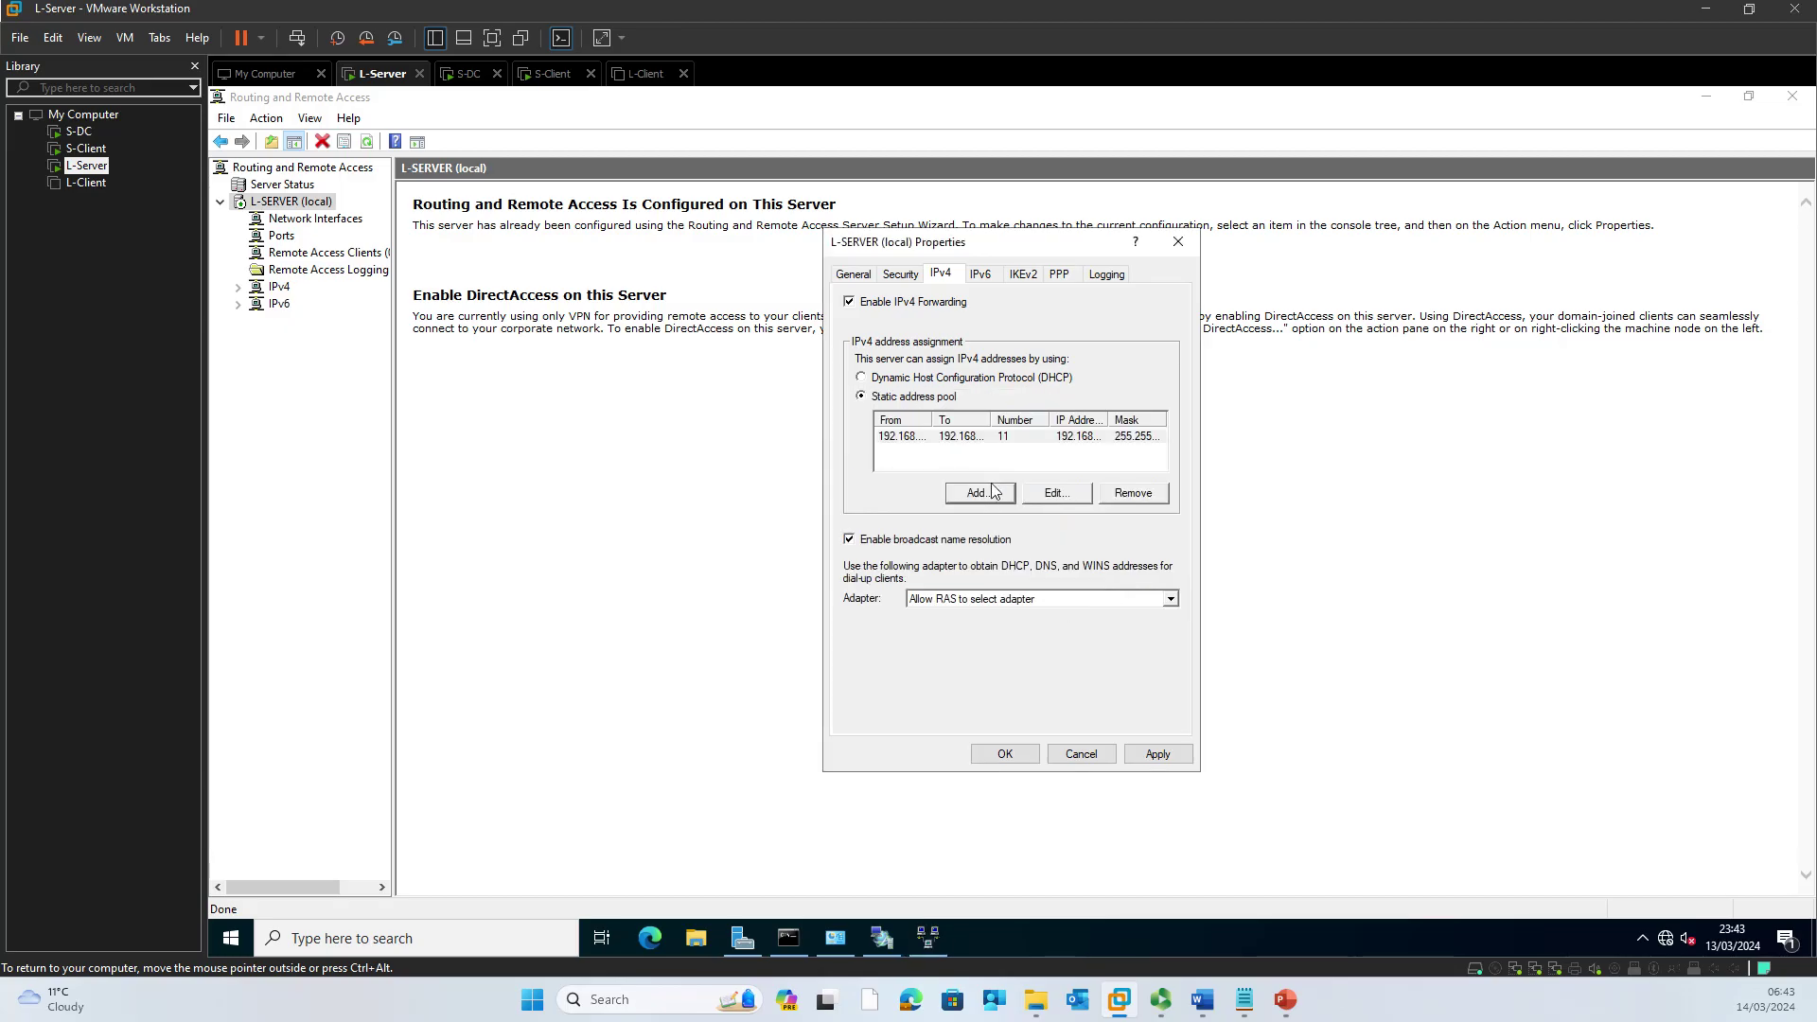
click(980, 274)
click(1150, 751)
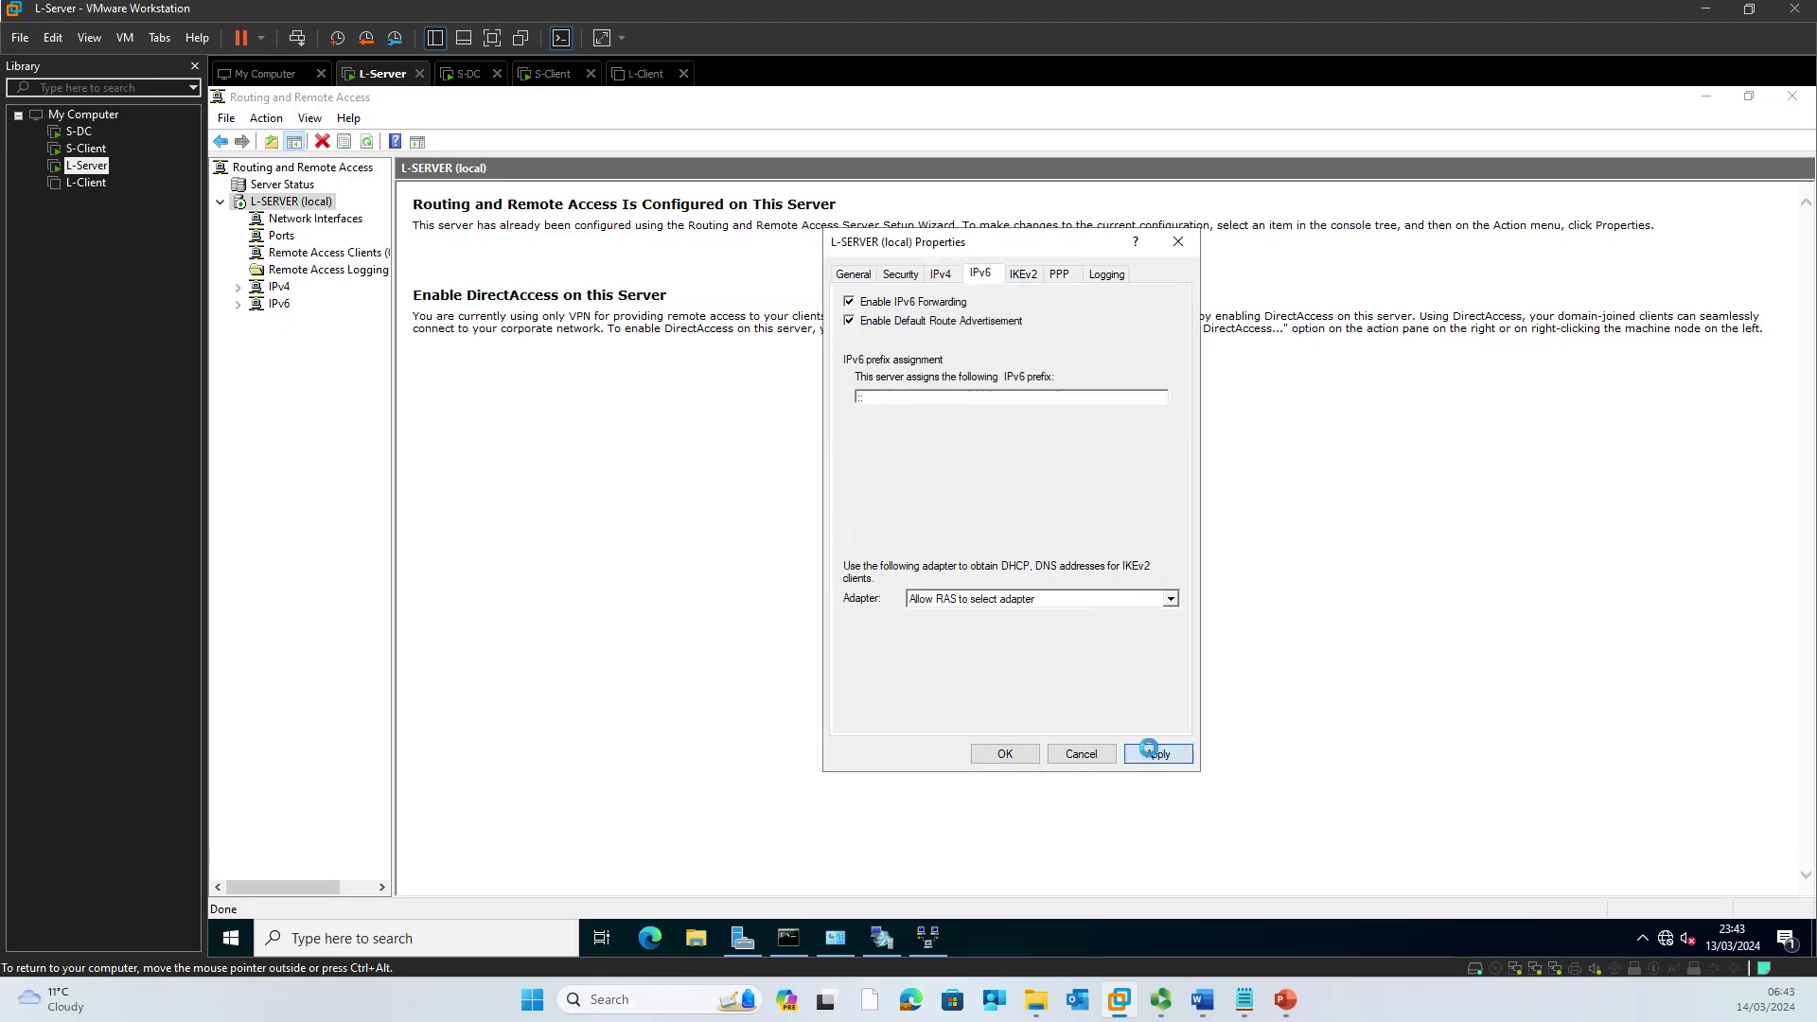
click(1018, 757)
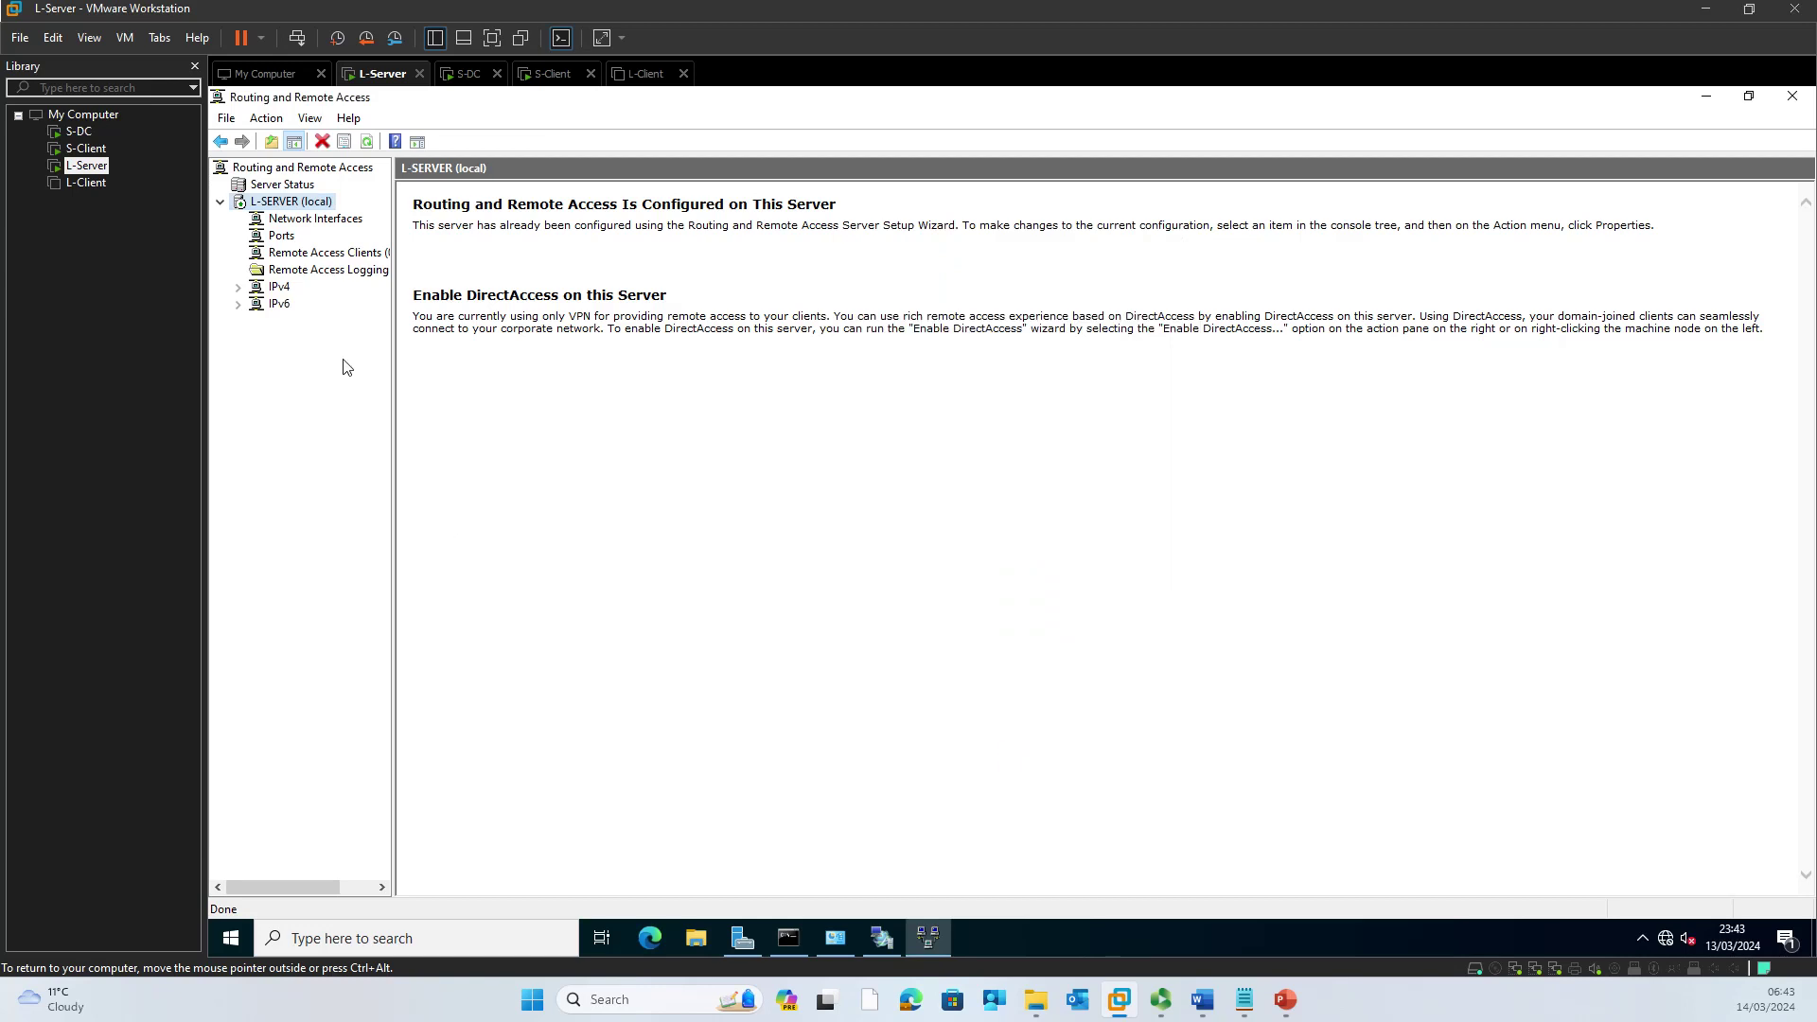
Step: Start a new demand-dial interface and name it RemoteRouterSW
click(333, 225)
right_click(331, 229)
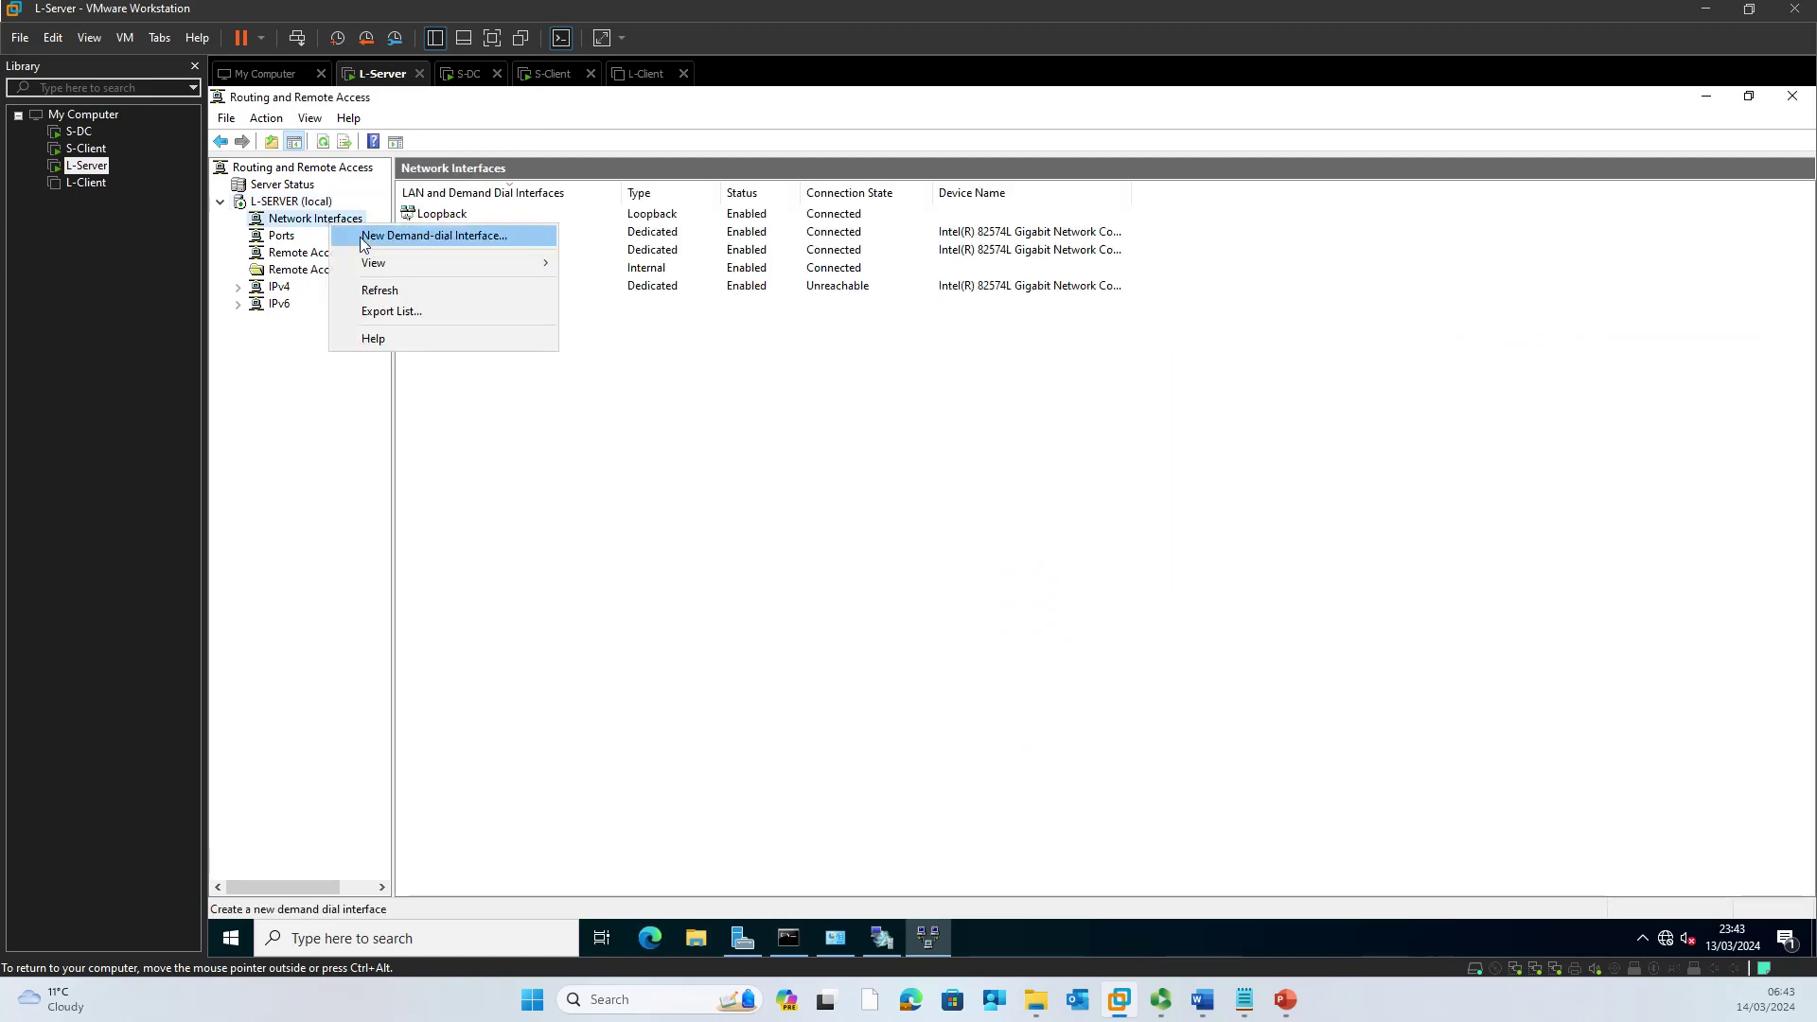
click(347, 235)
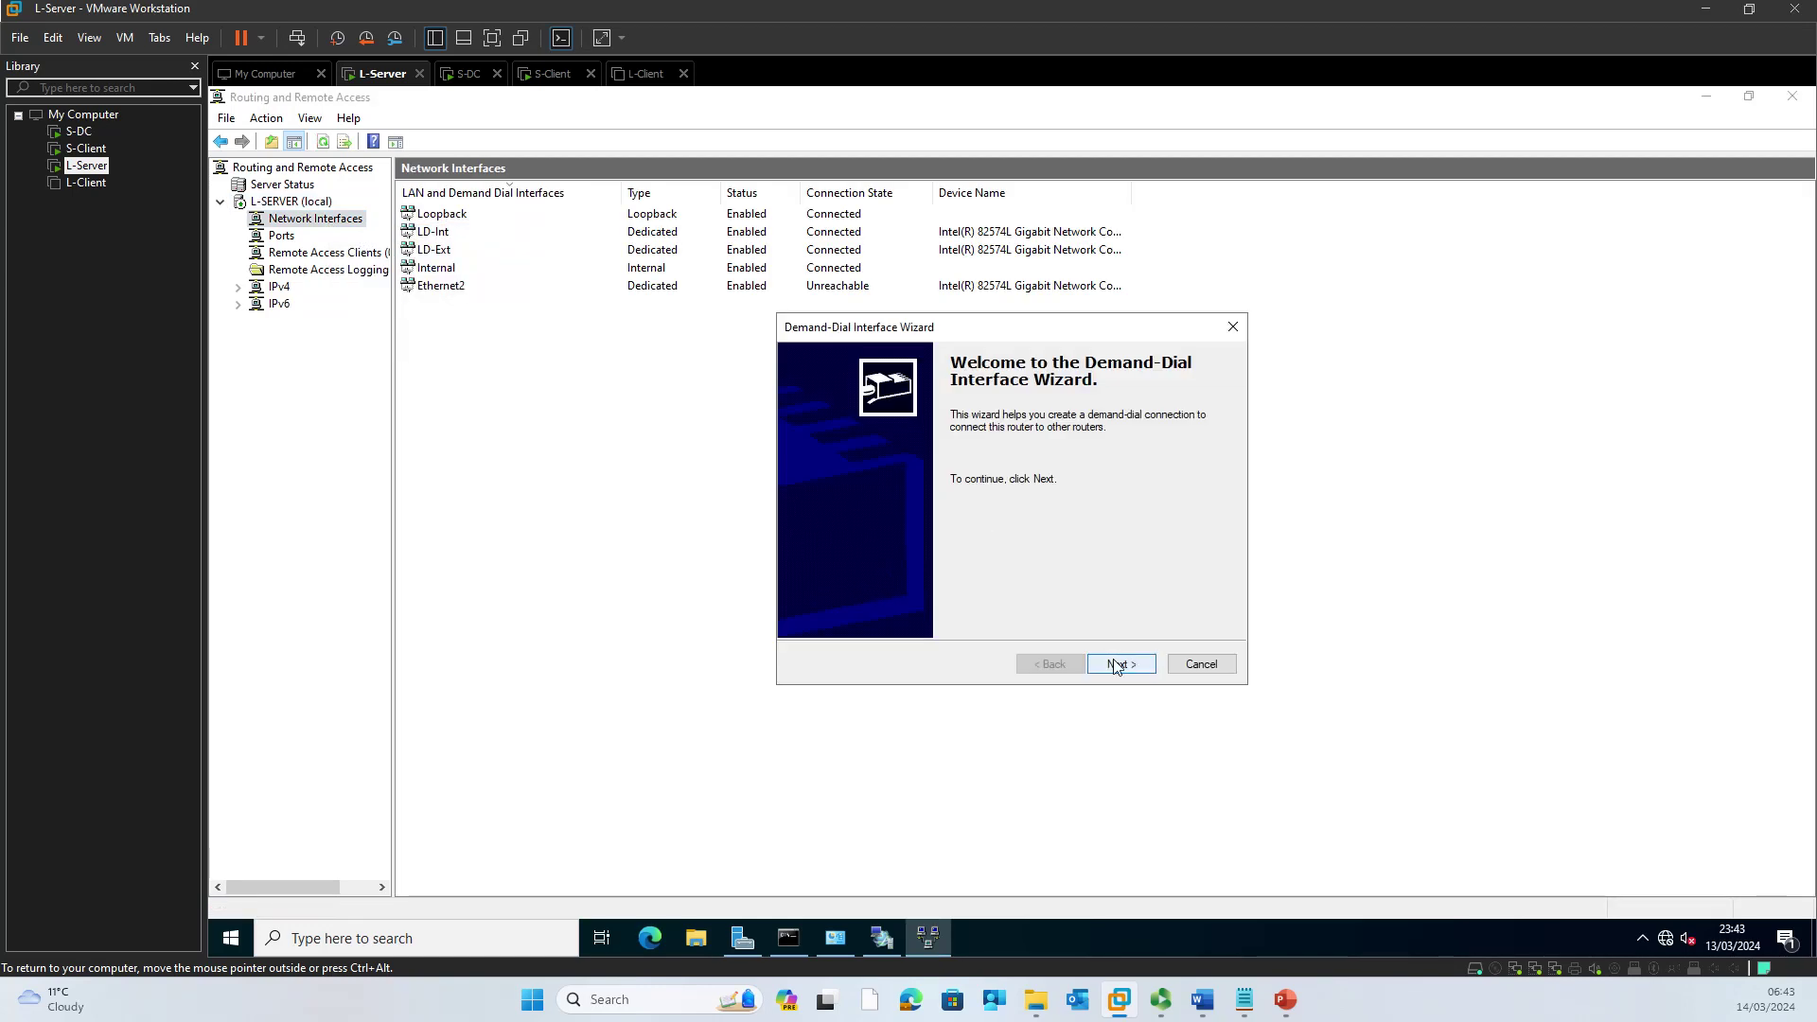
click(1118, 663)
click(861, 481)
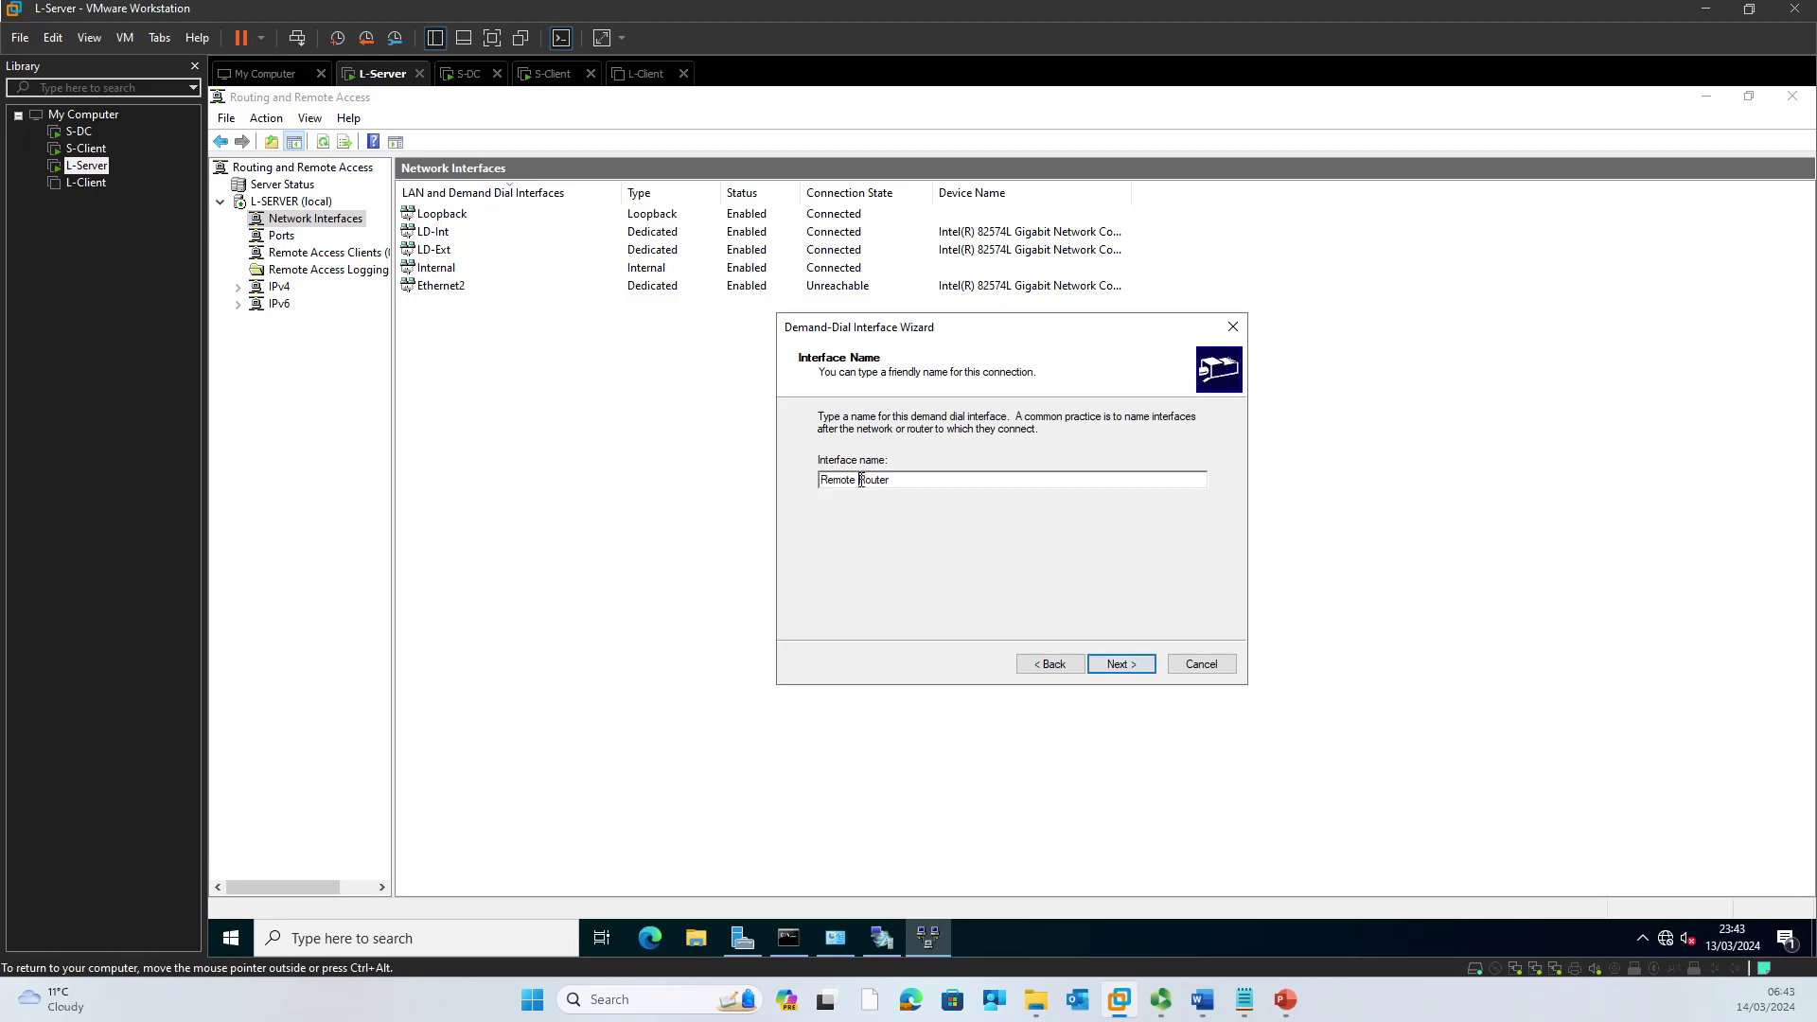
key(BackSpace)
click(1134, 666)
Step: Use a PPTP VPN to destination 10.0.0.1 and add a dial-in account for the remote router
click(1109, 662)
click(851, 469)
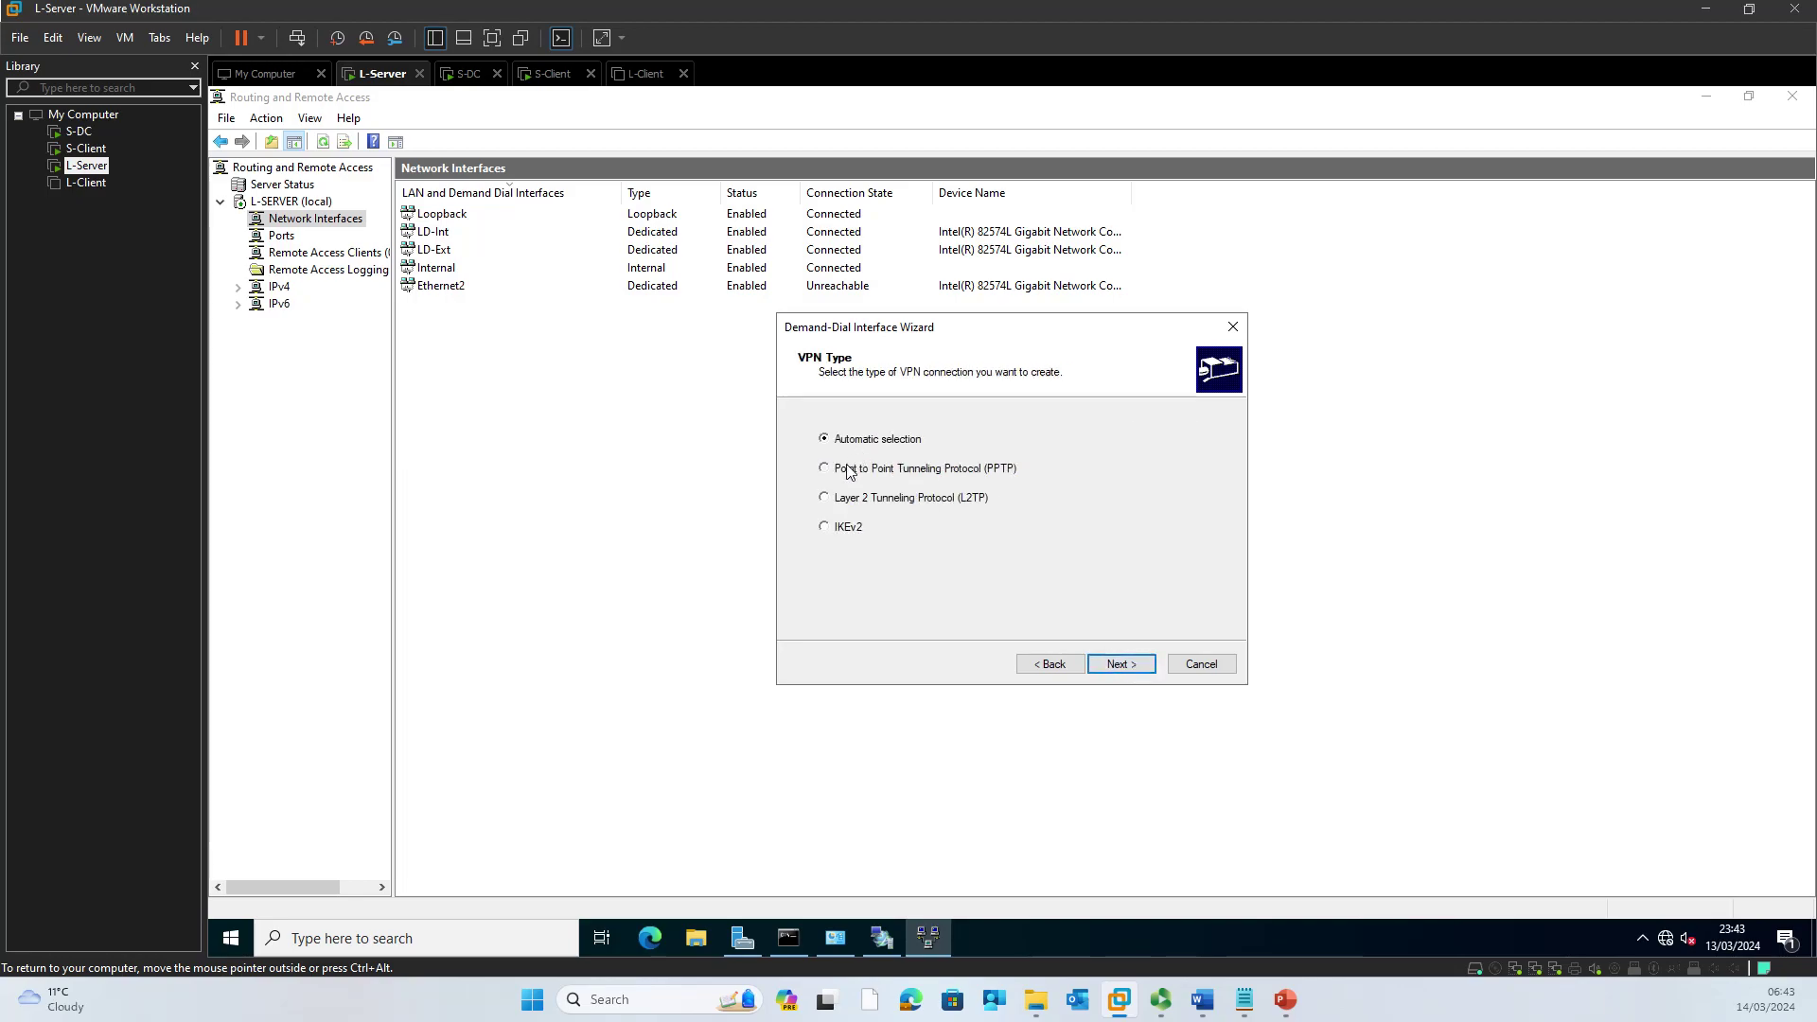
click(1121, 666)
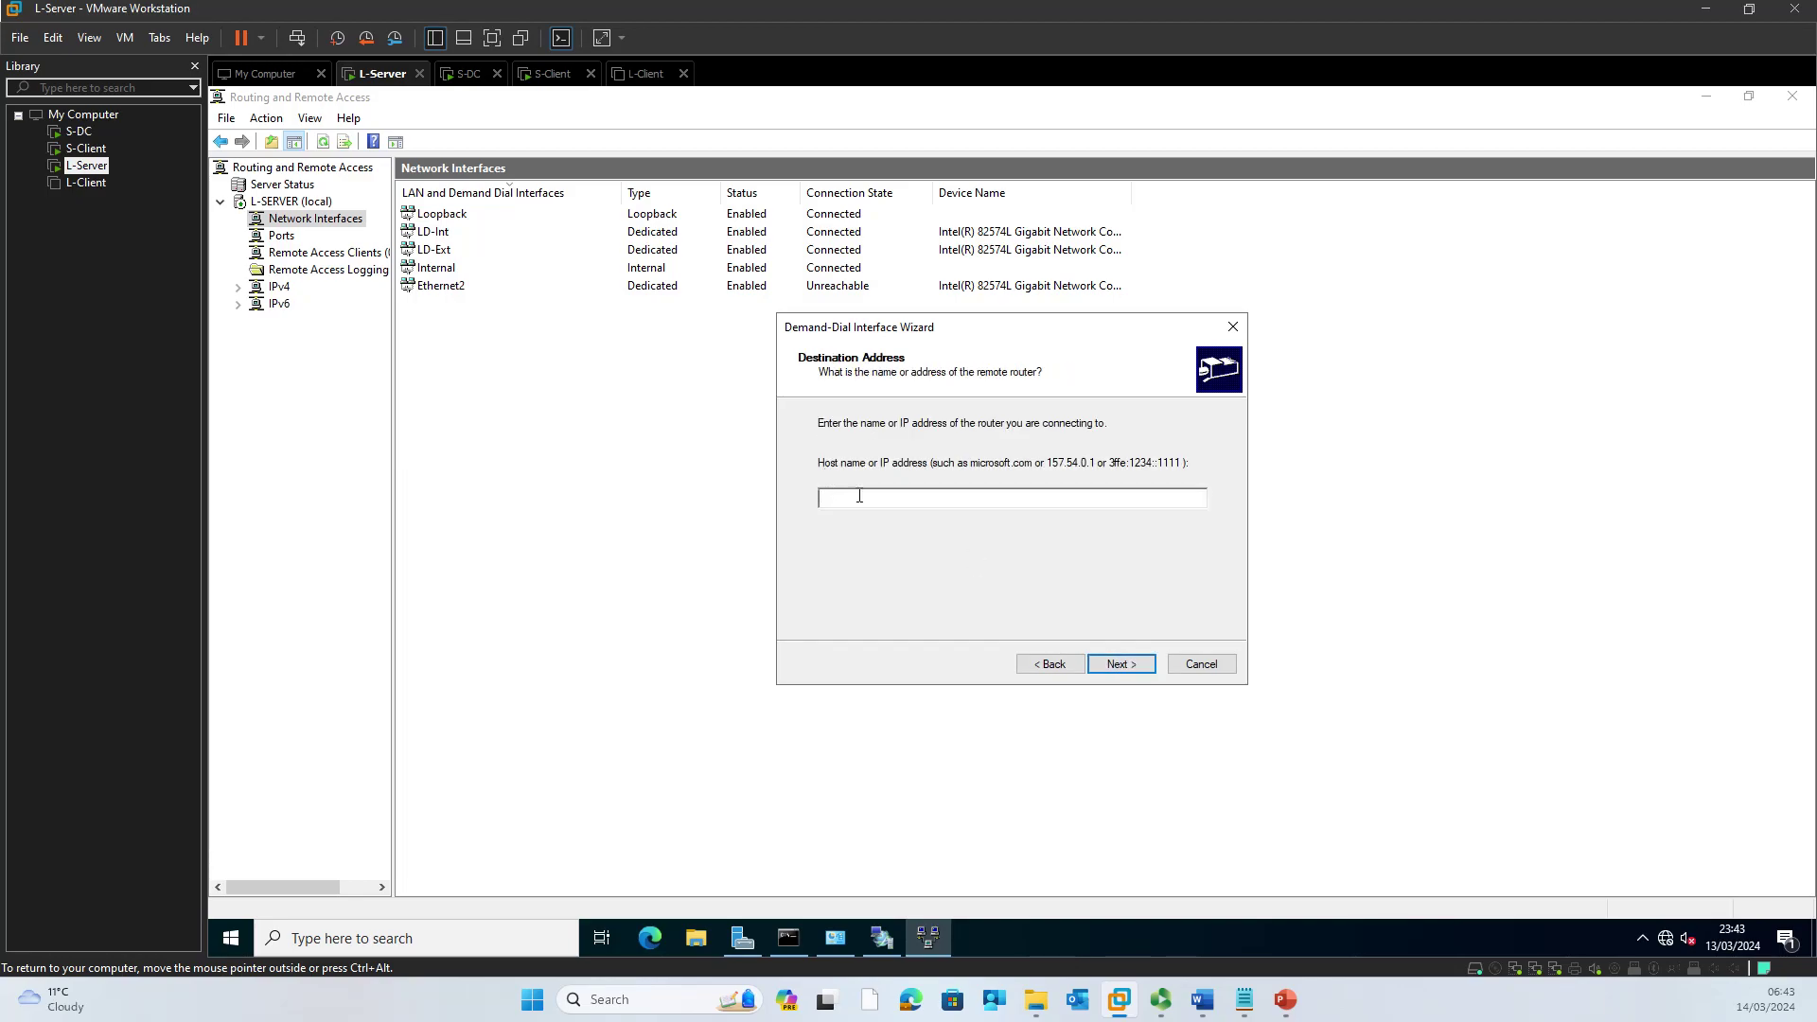
text(10.0.0.1)
click(1114, 663)
click(882, 461)
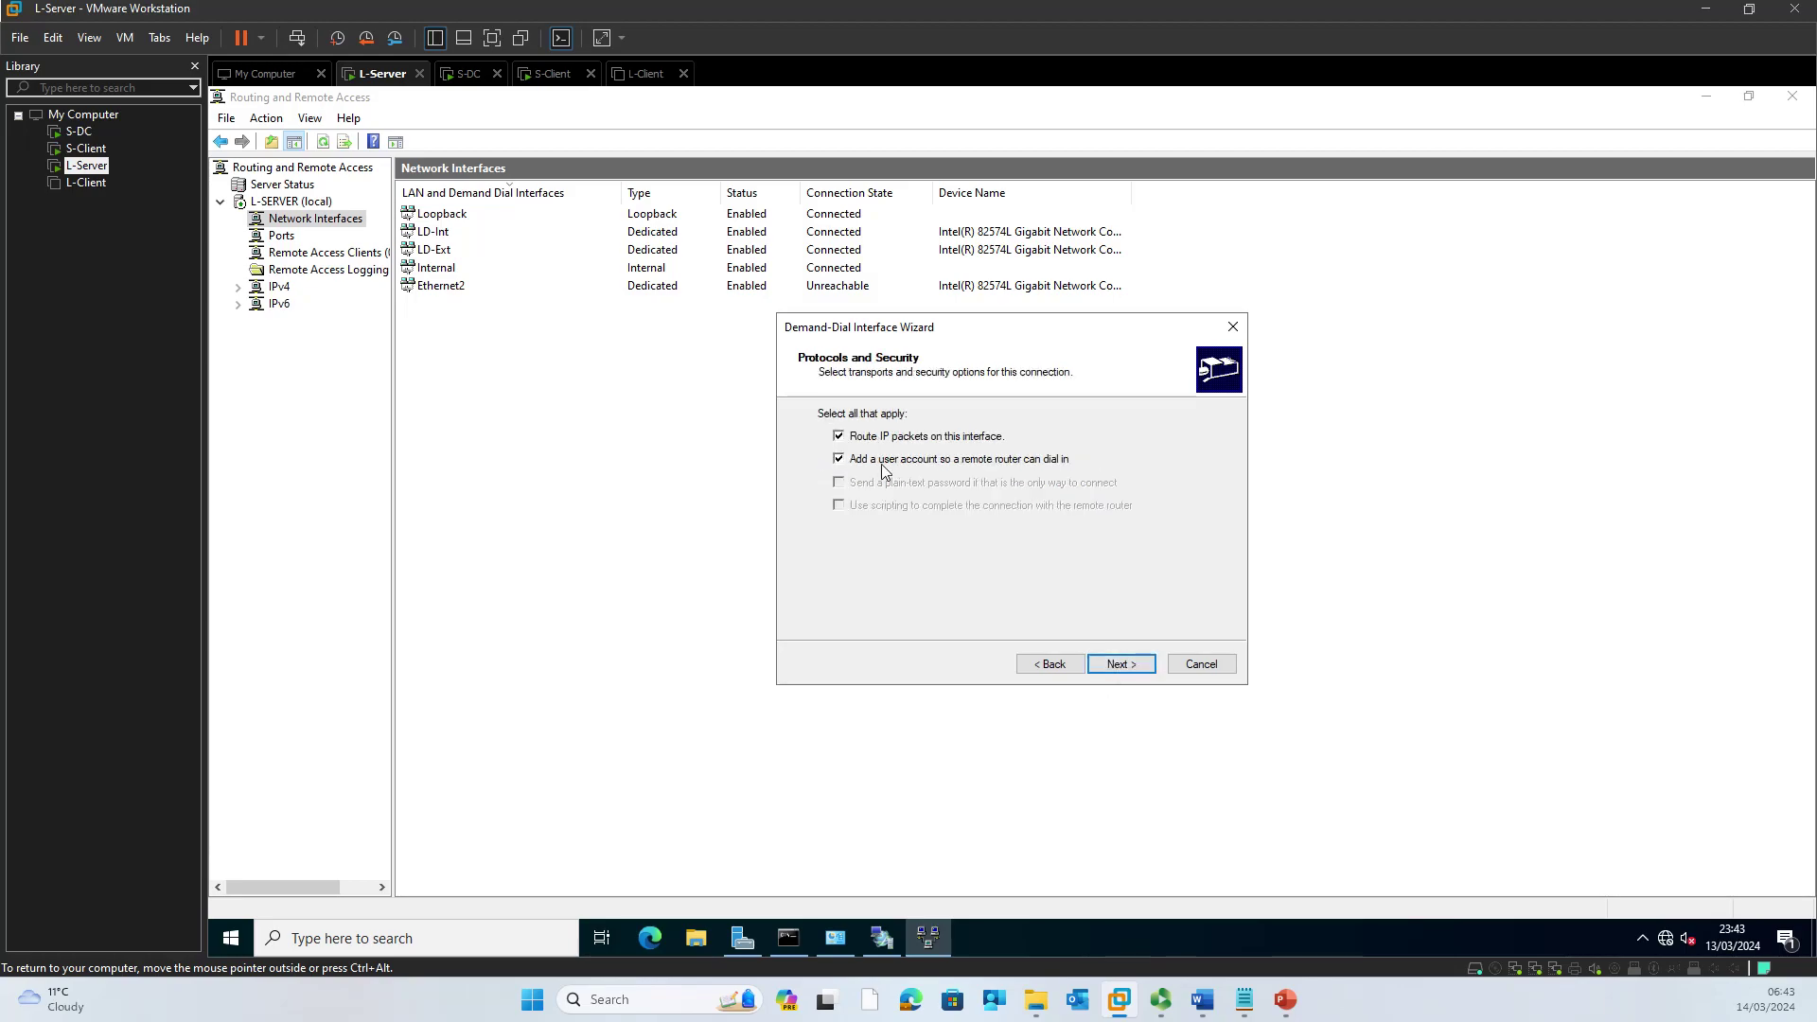
click(1117, 665)
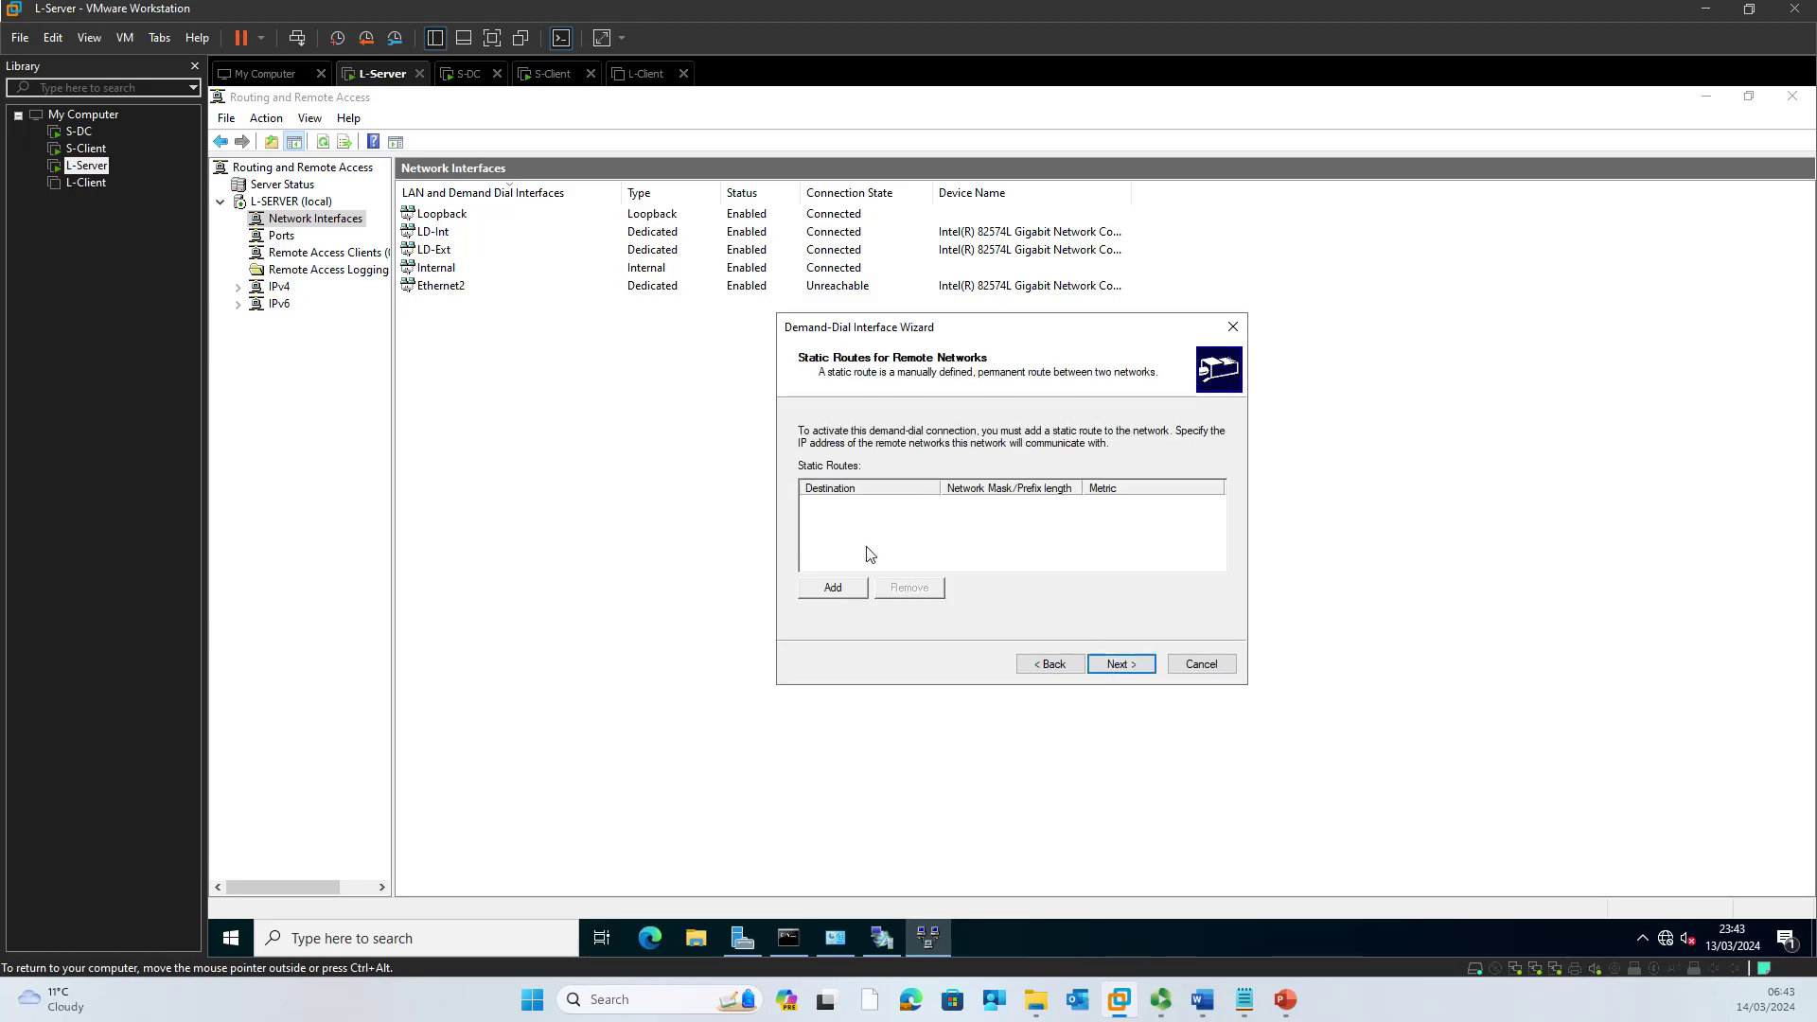
Step: Add a static route to 192.168.1.0, mask 255.255.255.0, metric 1
click(853, 588)
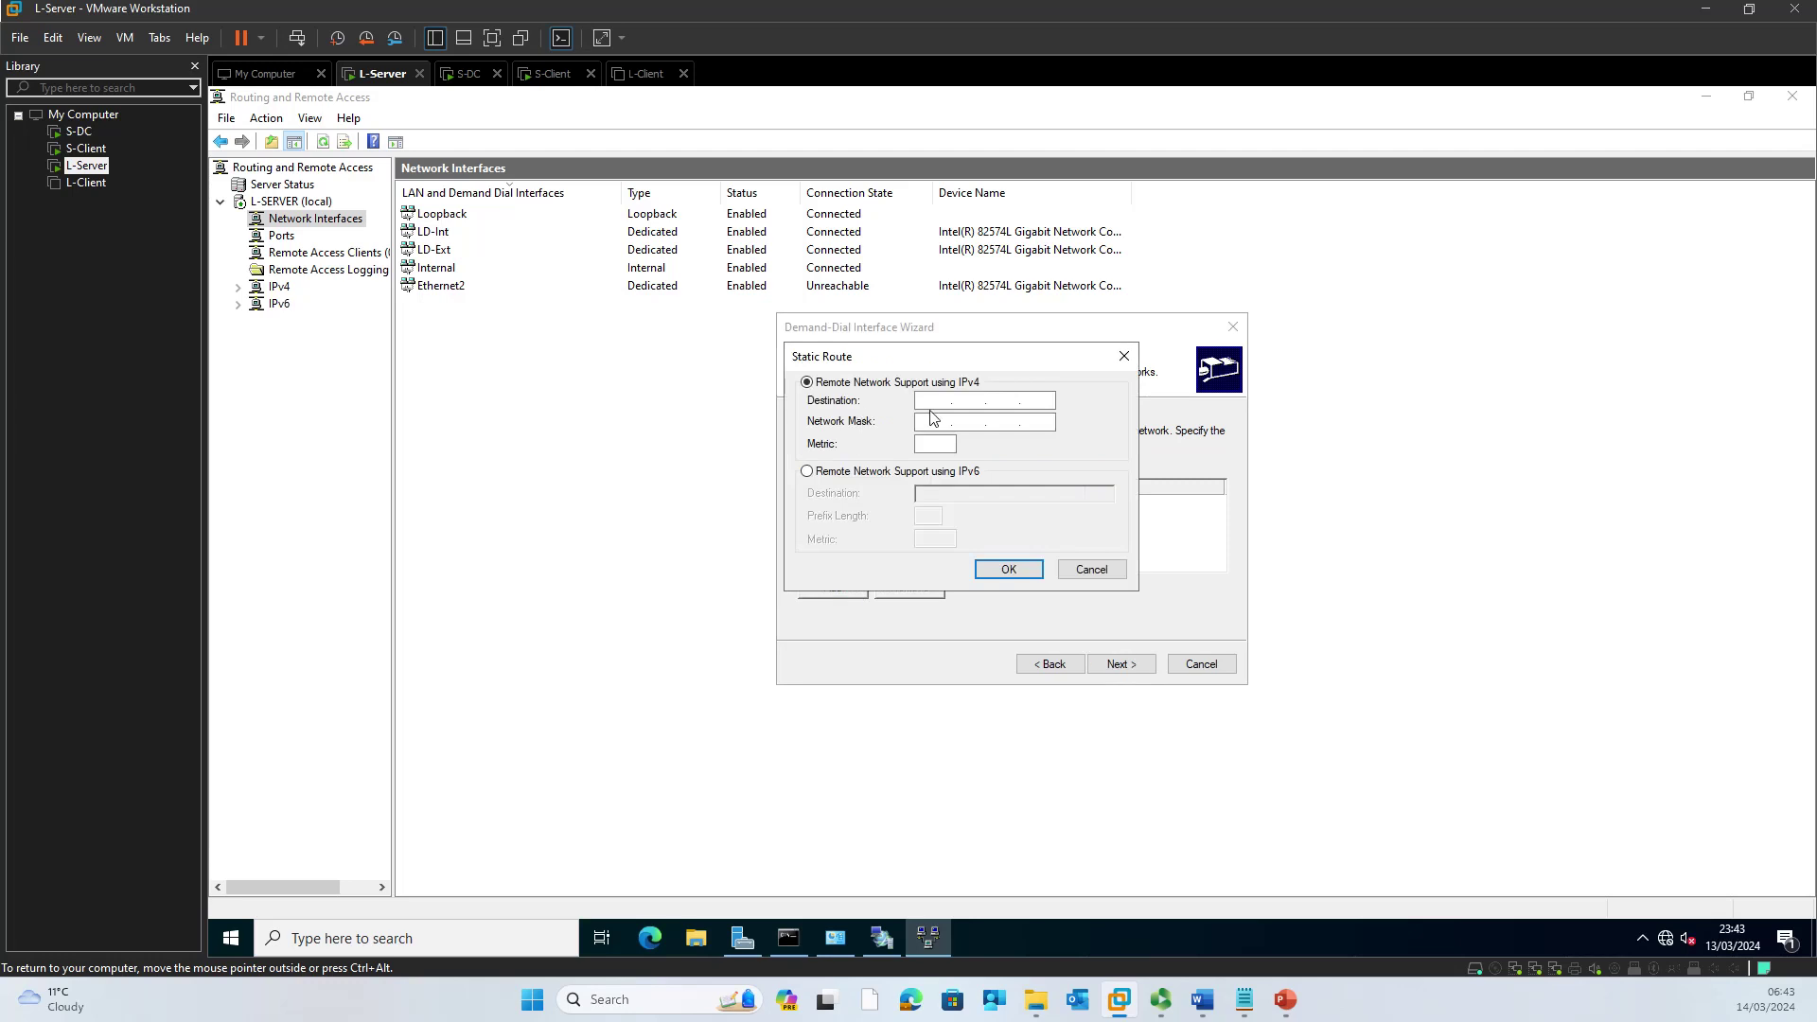
text(1921681.0255255255)
click(1003, 569)
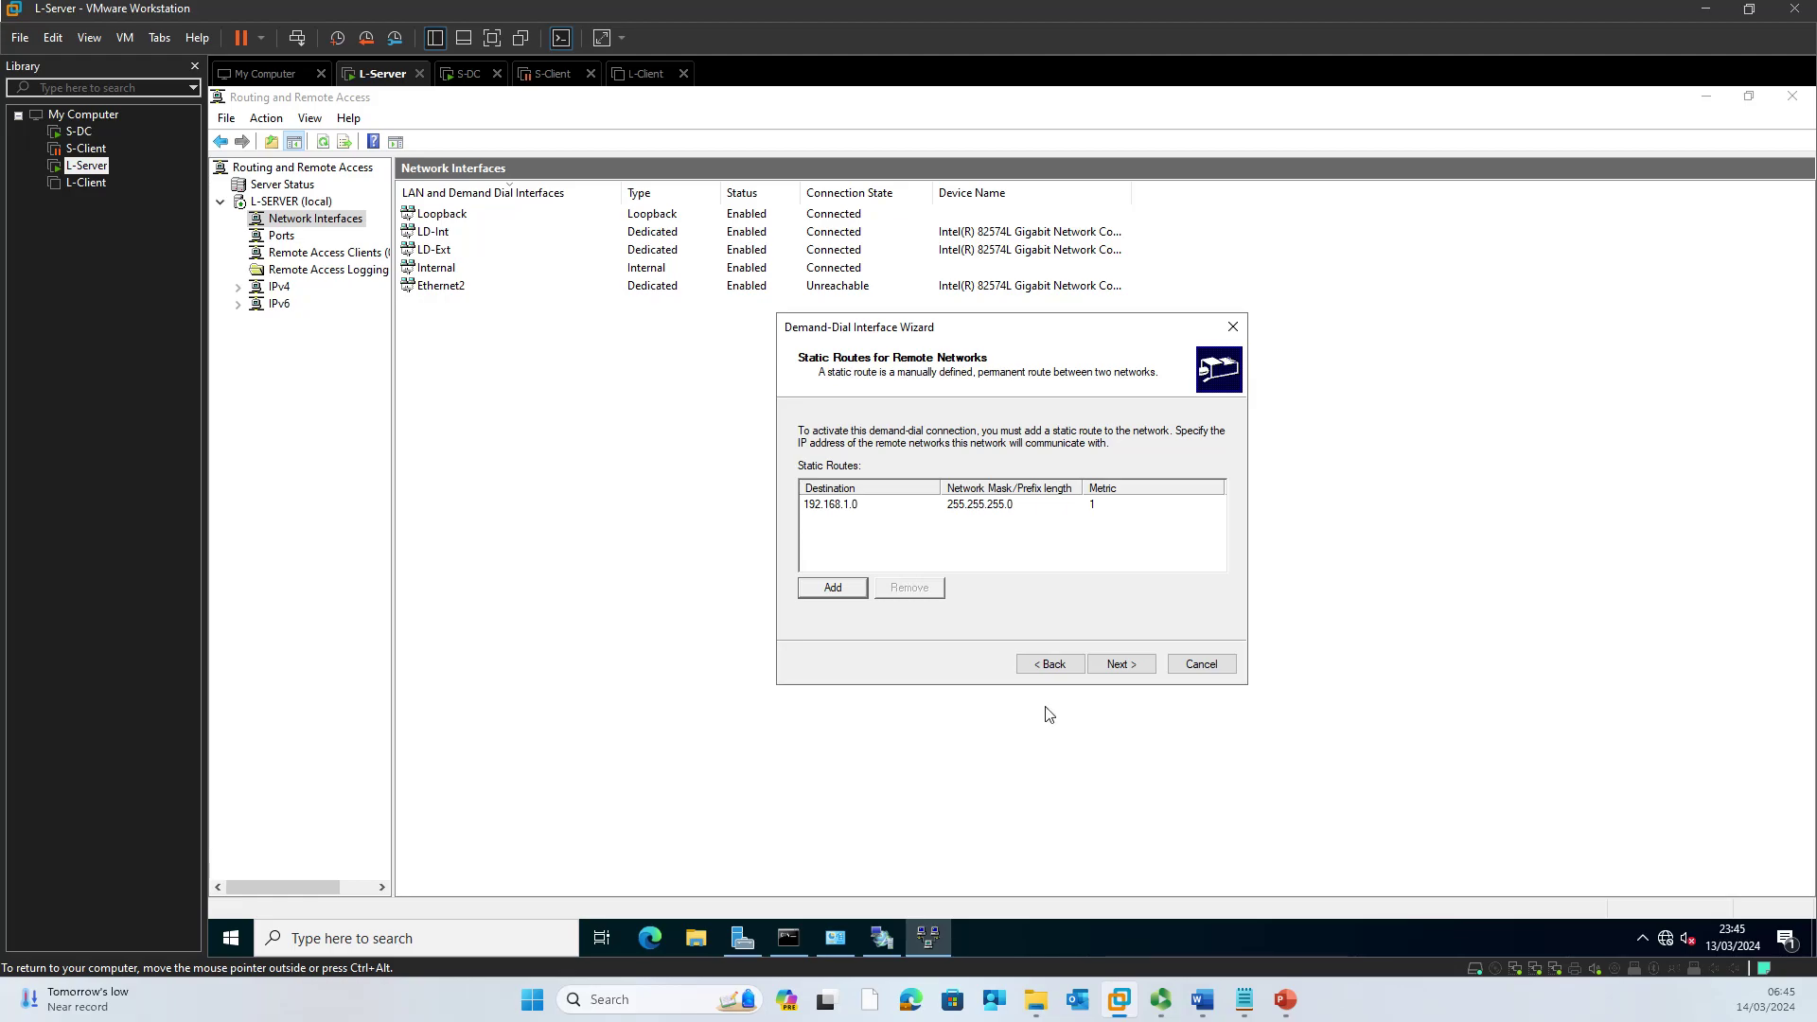
Step: Enter and confirm the password for the dial-in account
click(1120, 665)
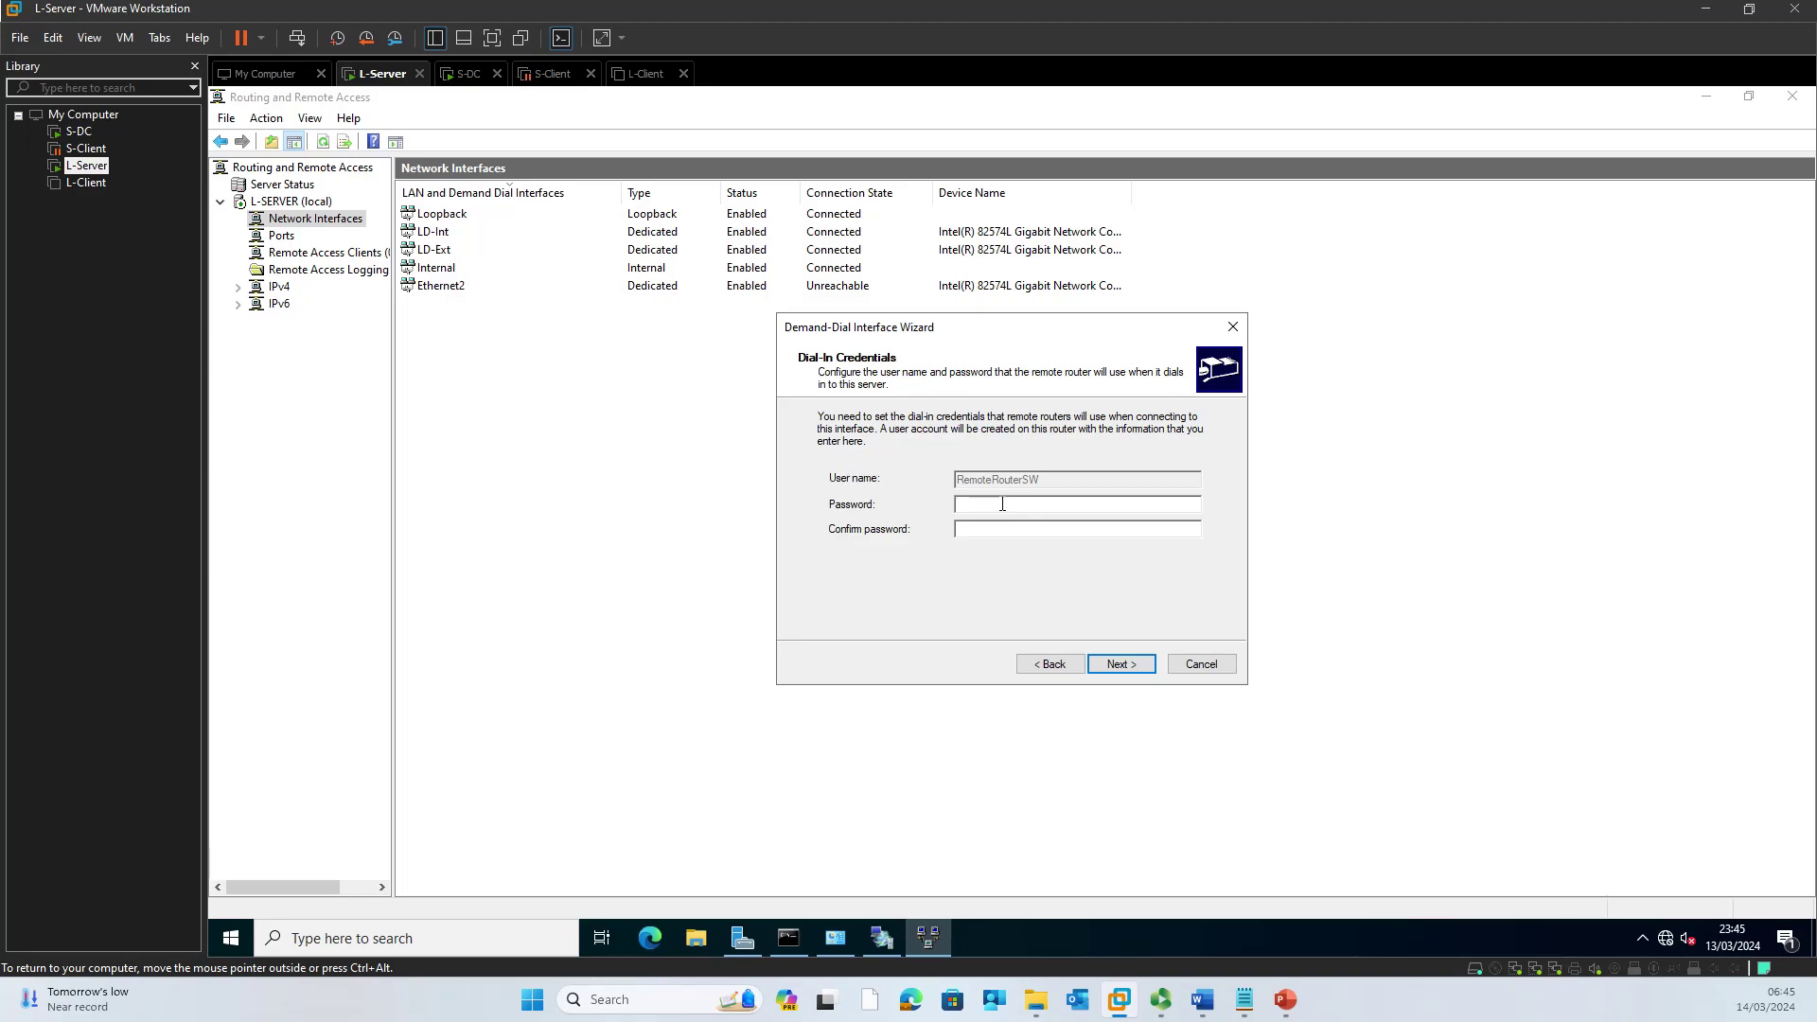
text(Pa$$dPa$$w0rd12)
click(1120, 664)
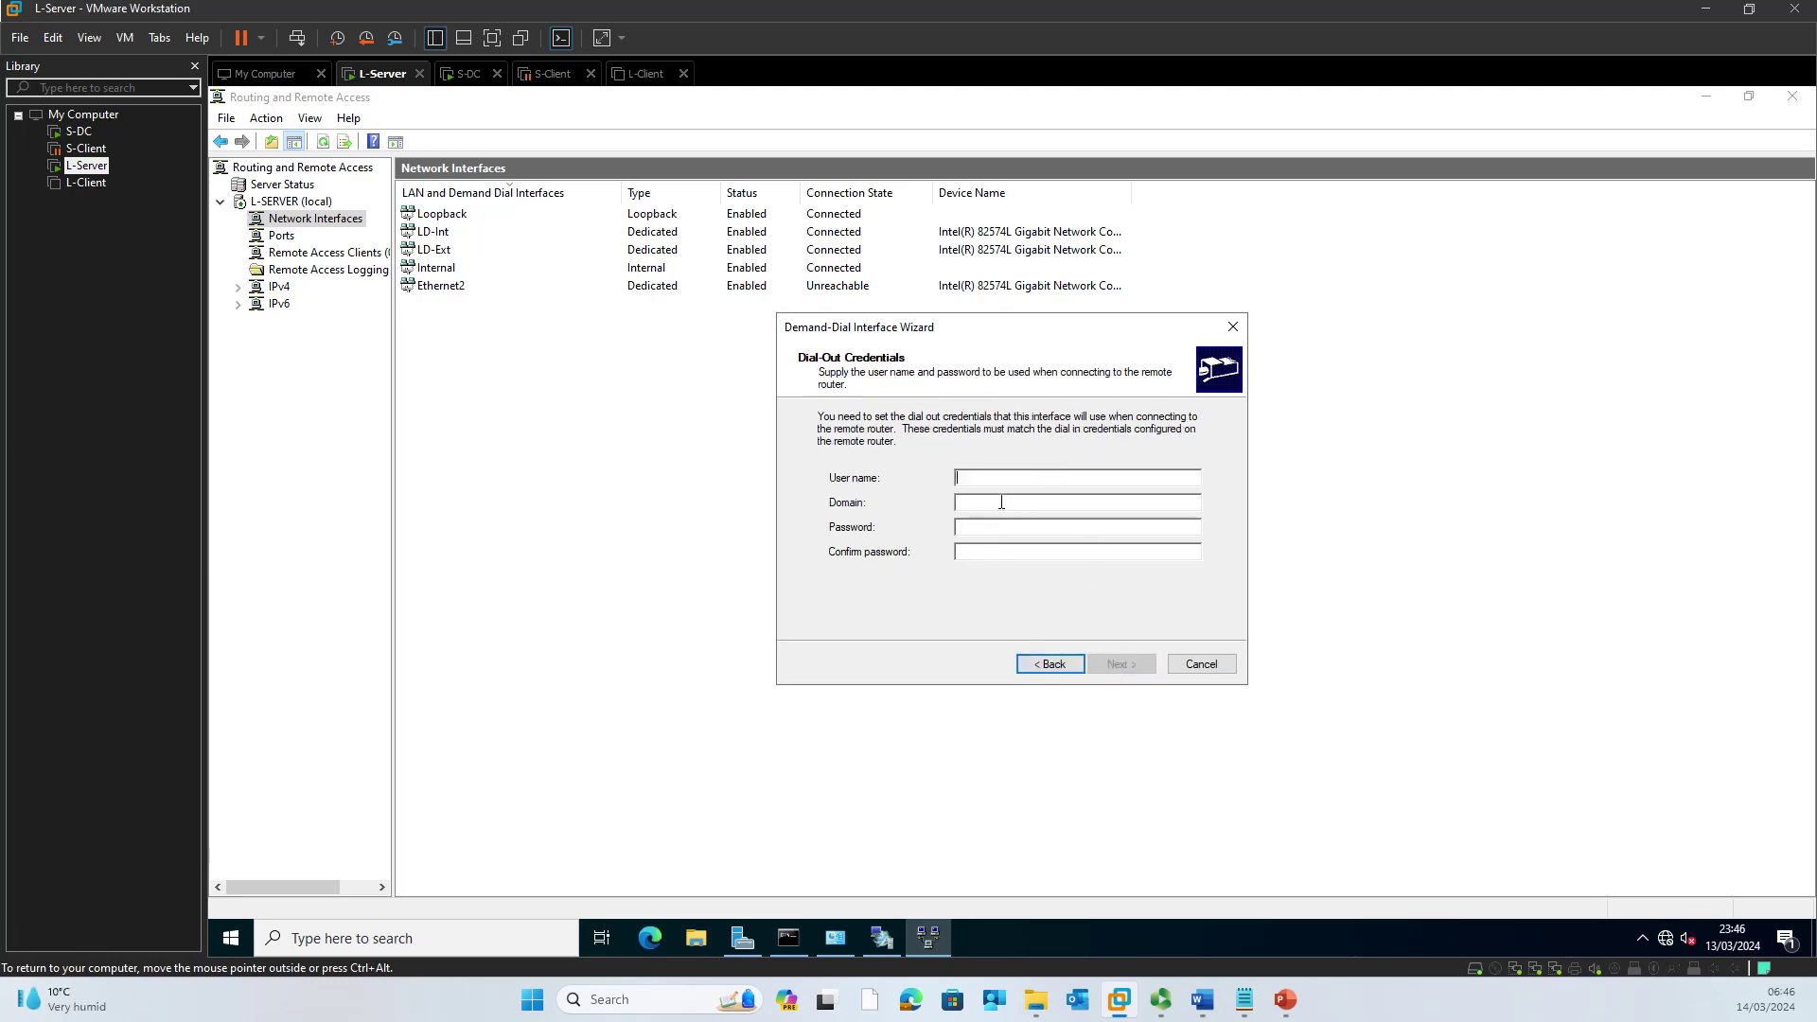
Step: Set dial-out credentials to user vpnuser with its password and finish the wizard
text(vpnuser)
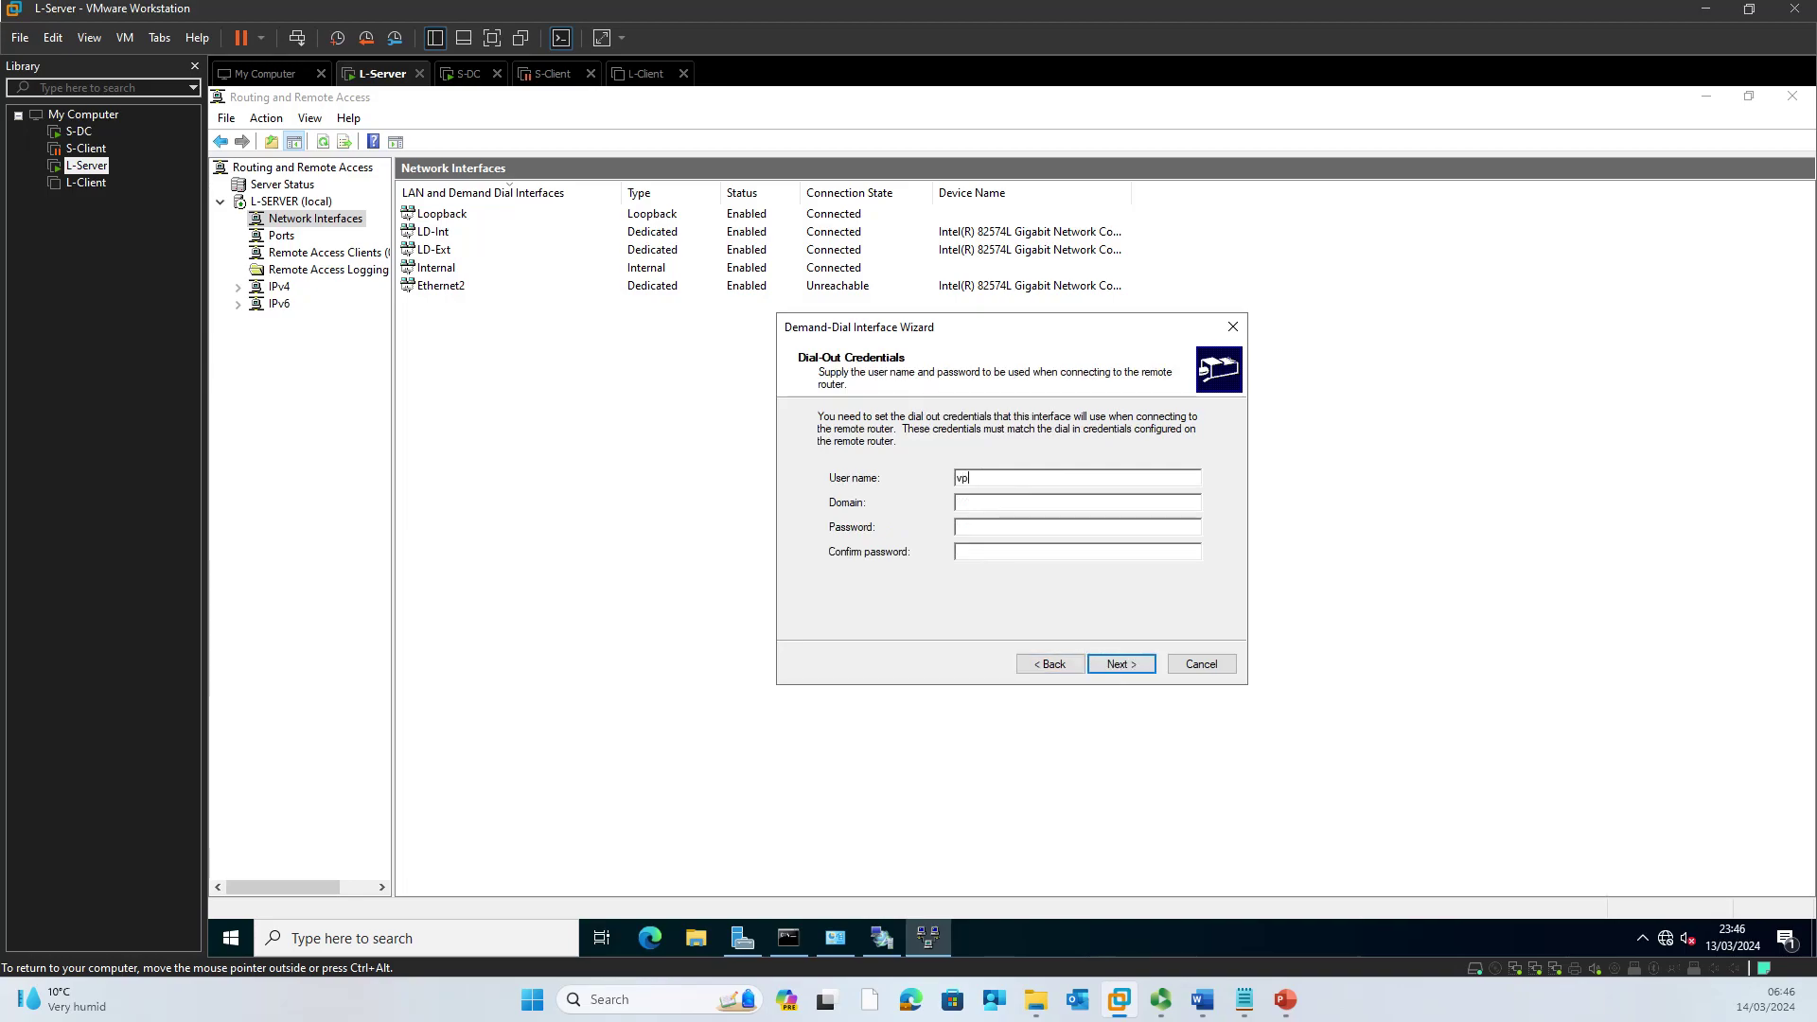
click(1076, 526)
text(************)
click(1122, 664)
click(1122, 663)
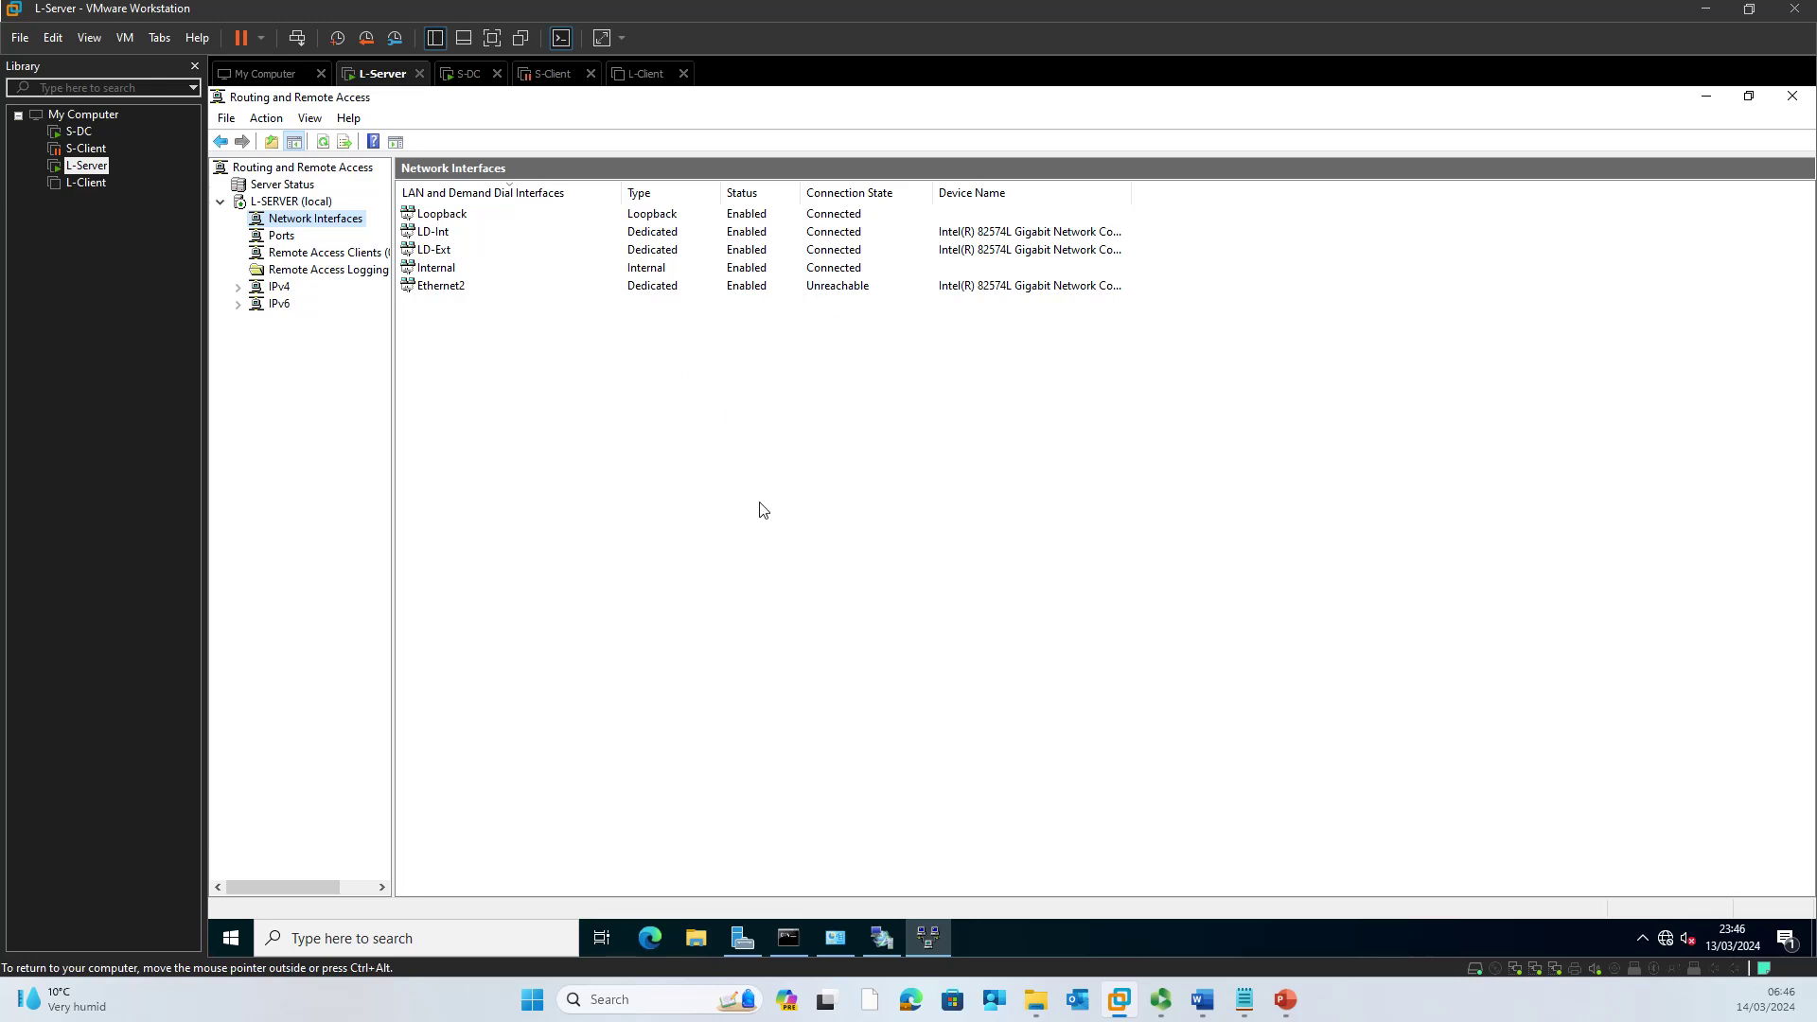
Step: Check S-DC's RemoteRouterLD, then refresh L-Server's list to show RemoteRouterSW connected
click(466, 76)
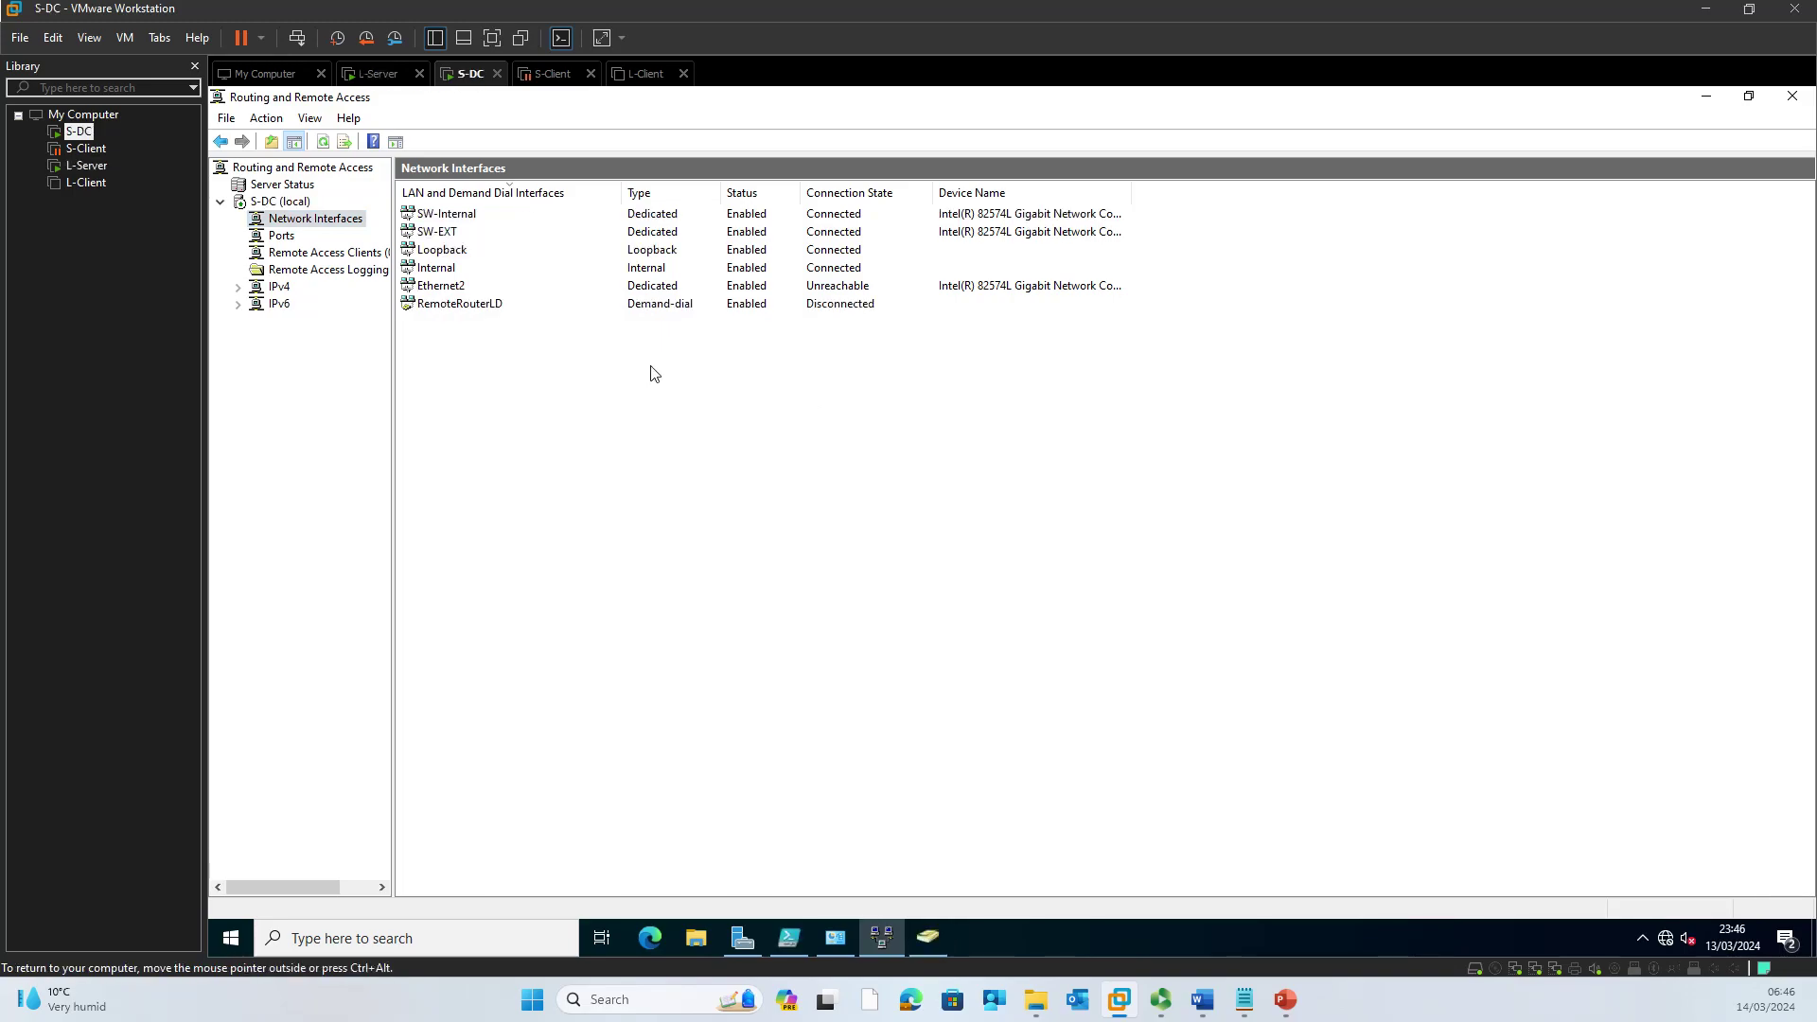
click(383, 76)
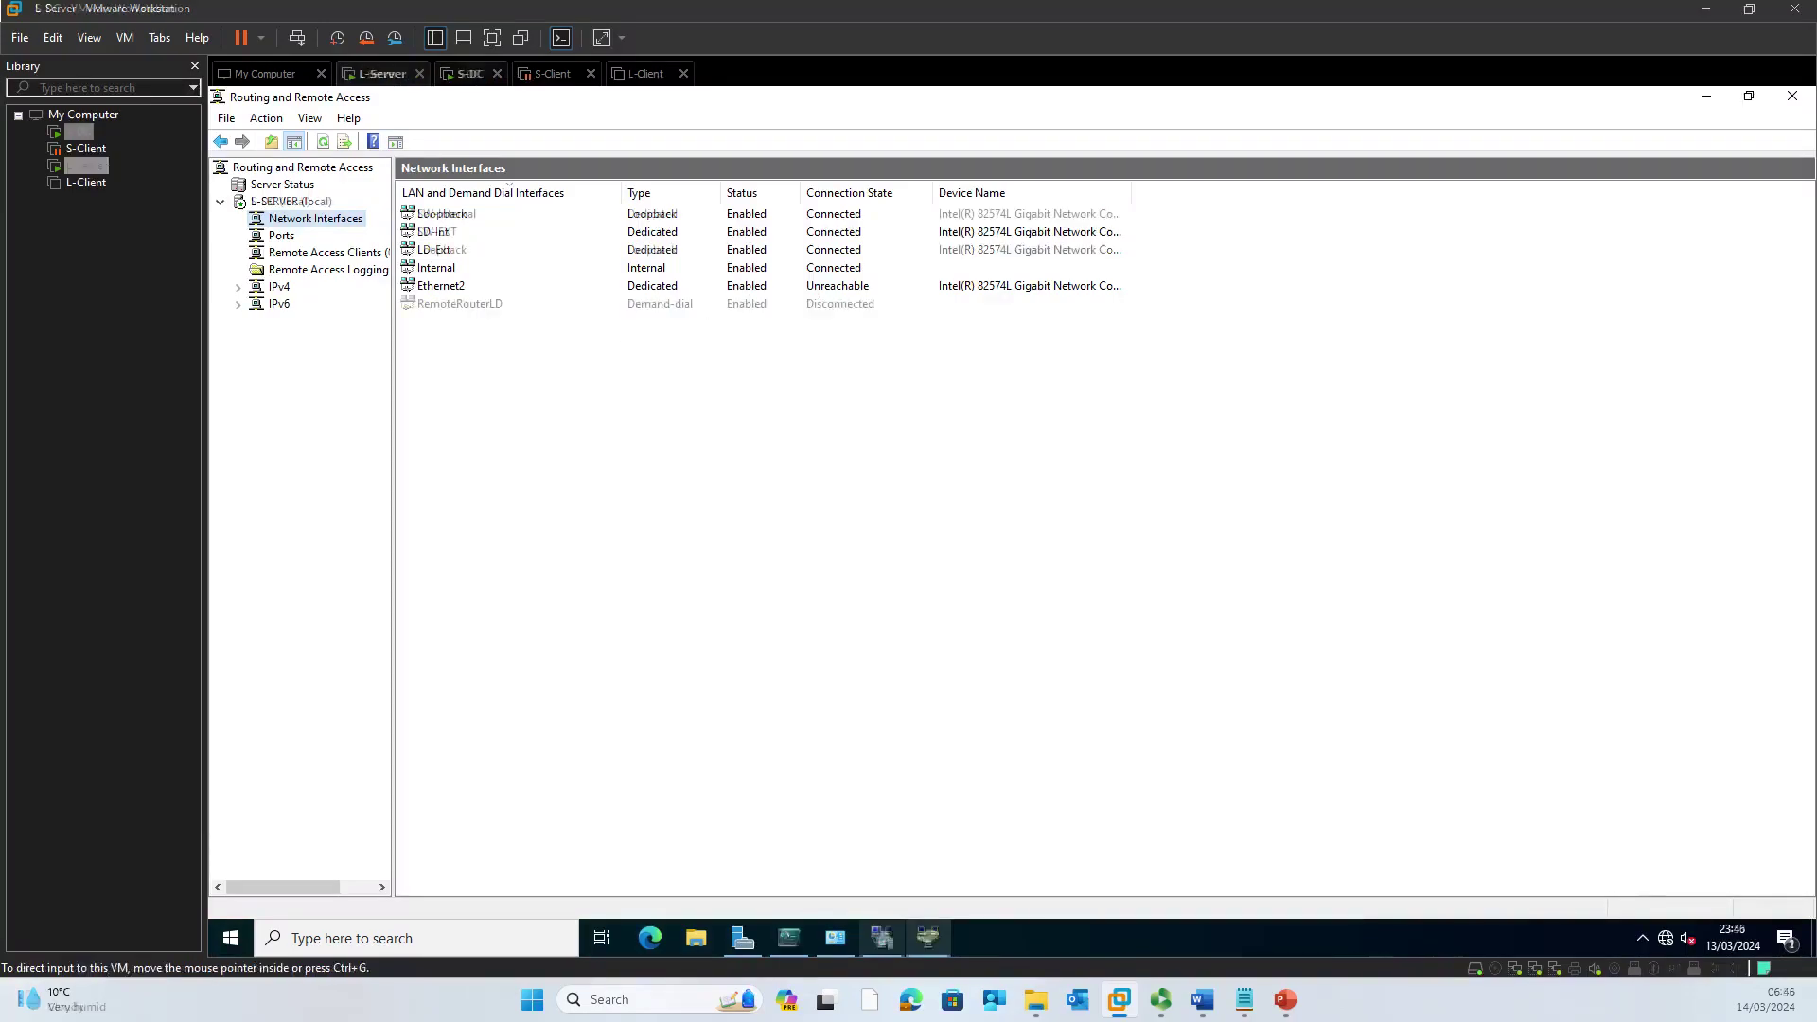
click(378, 75)
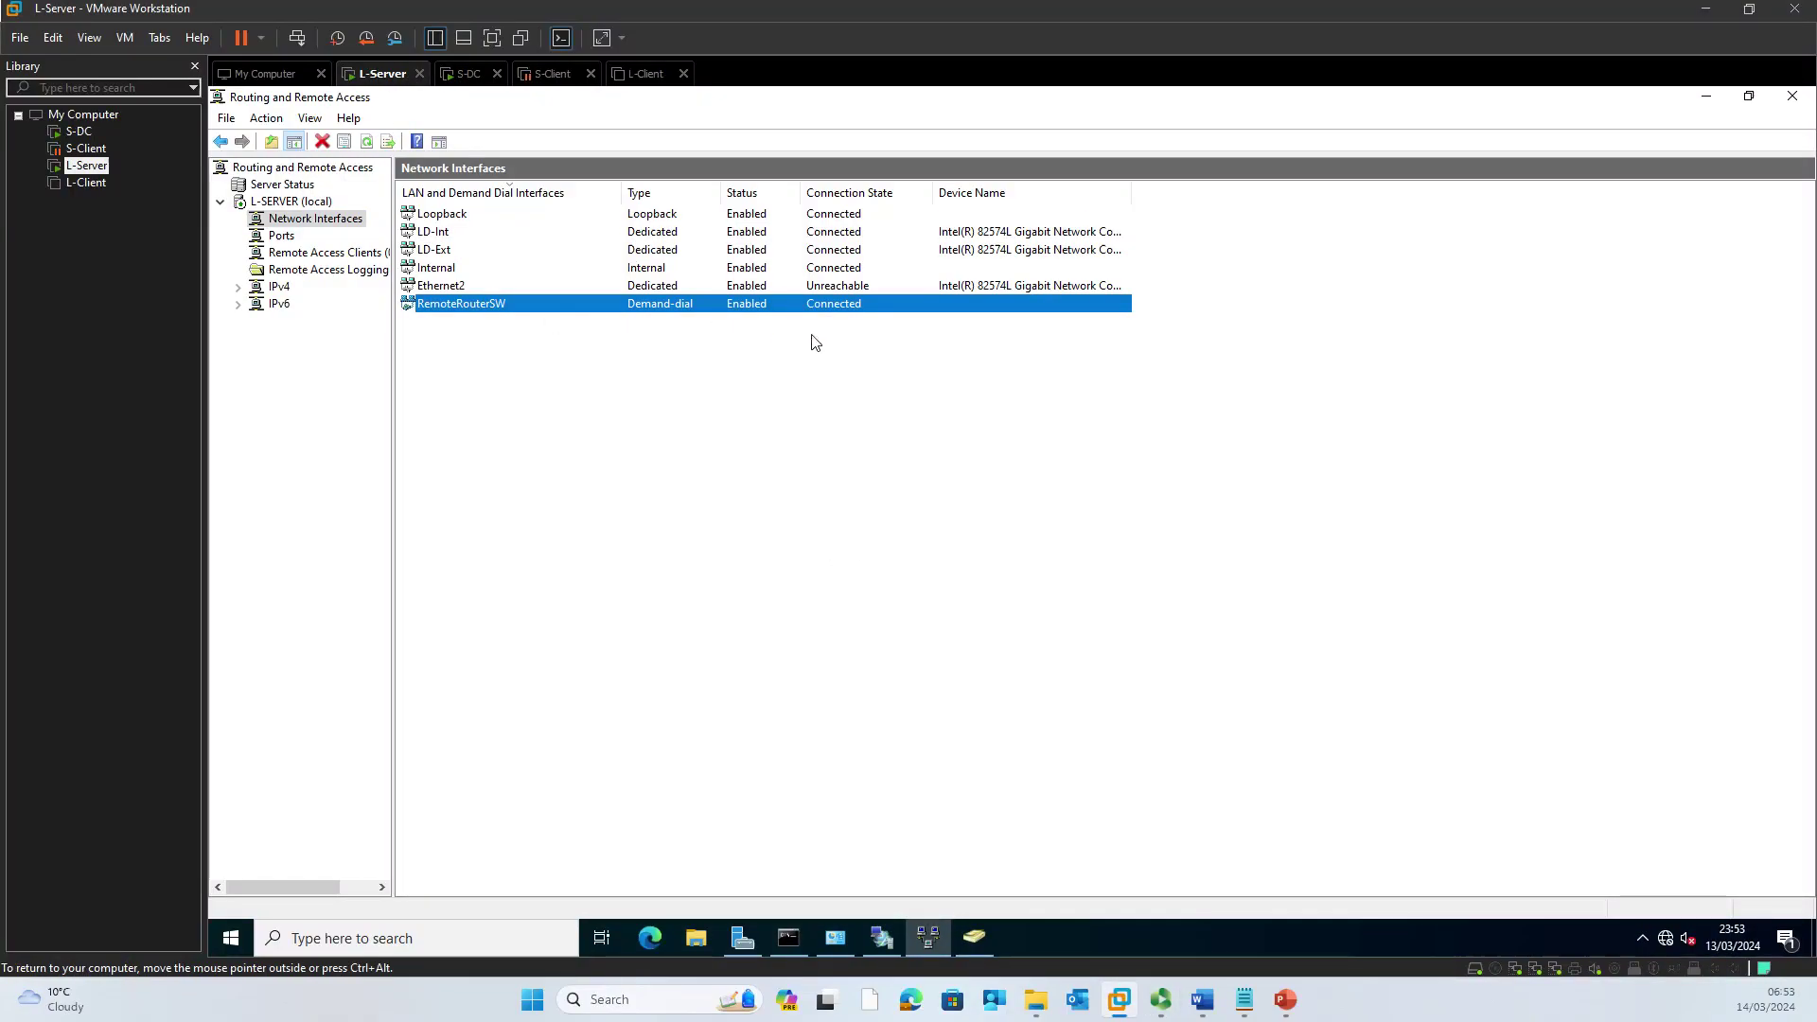
right_click(643, 395)
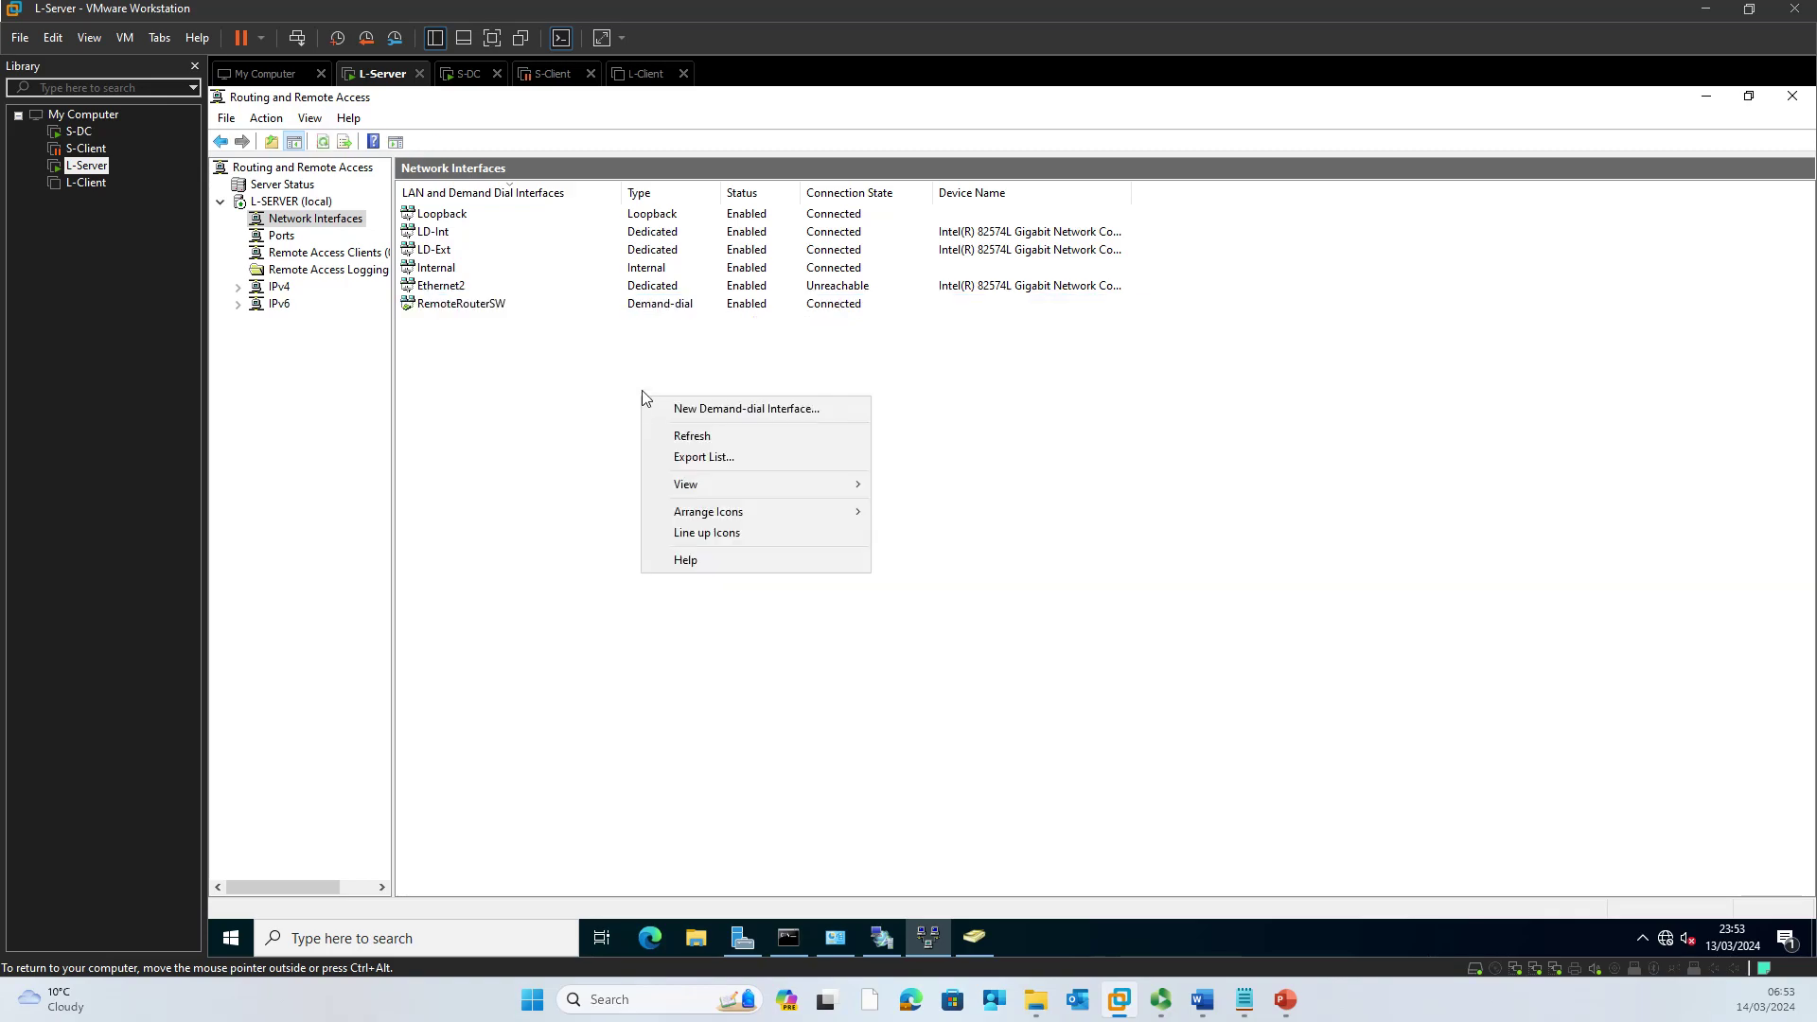
click(705, 444)
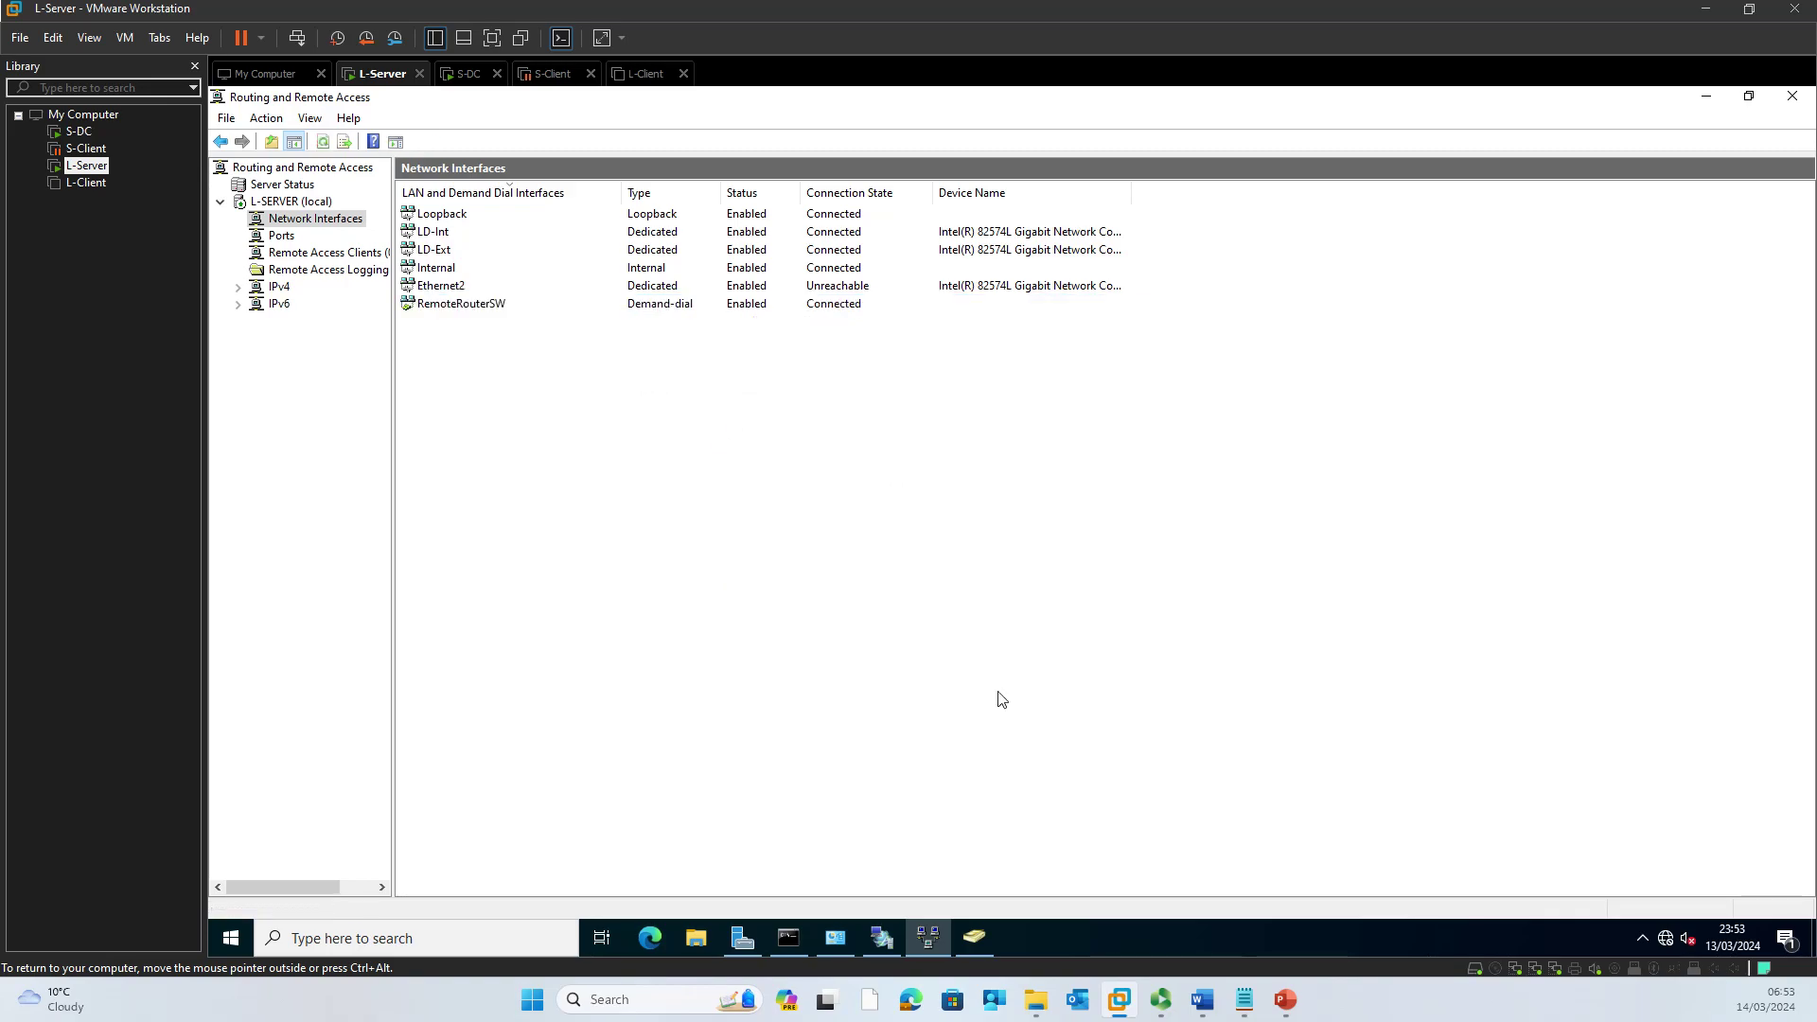
Step: Open Active Directory Users and Computers and refresh Users to show the demand-dial account and vpnuser
click(978, 937)
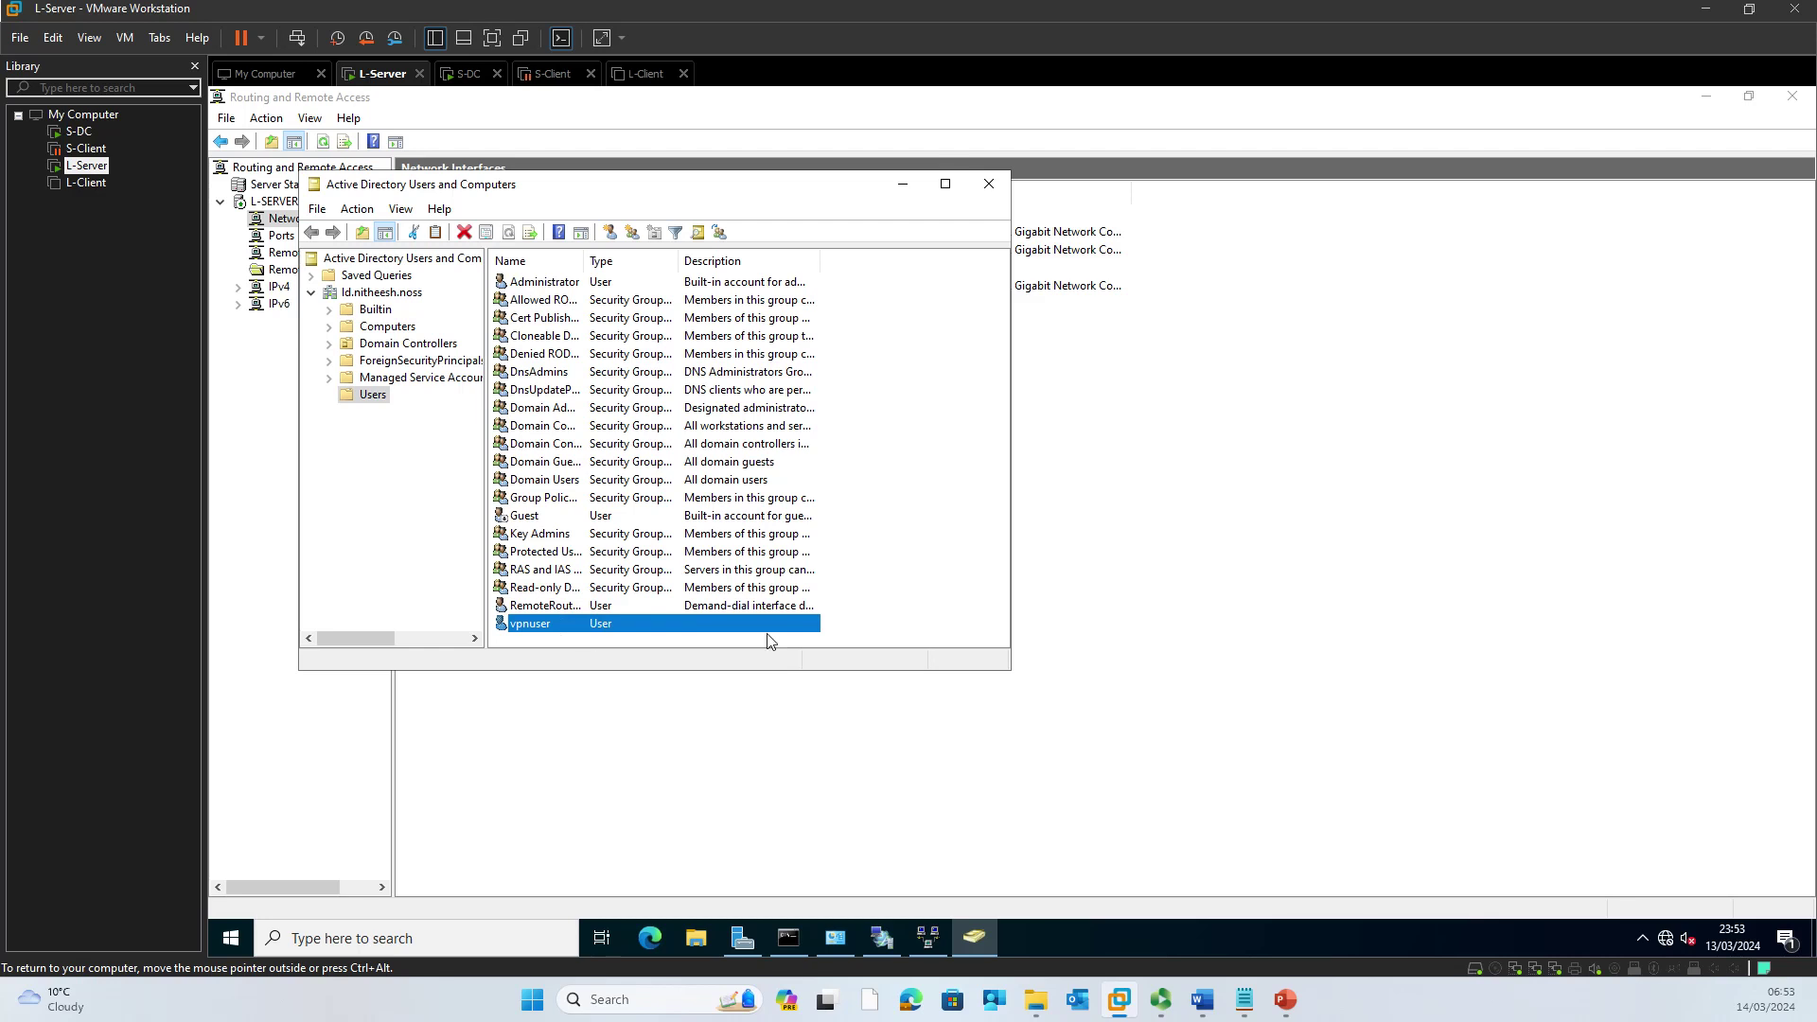
click(894, 602)
right_click(898, 519)
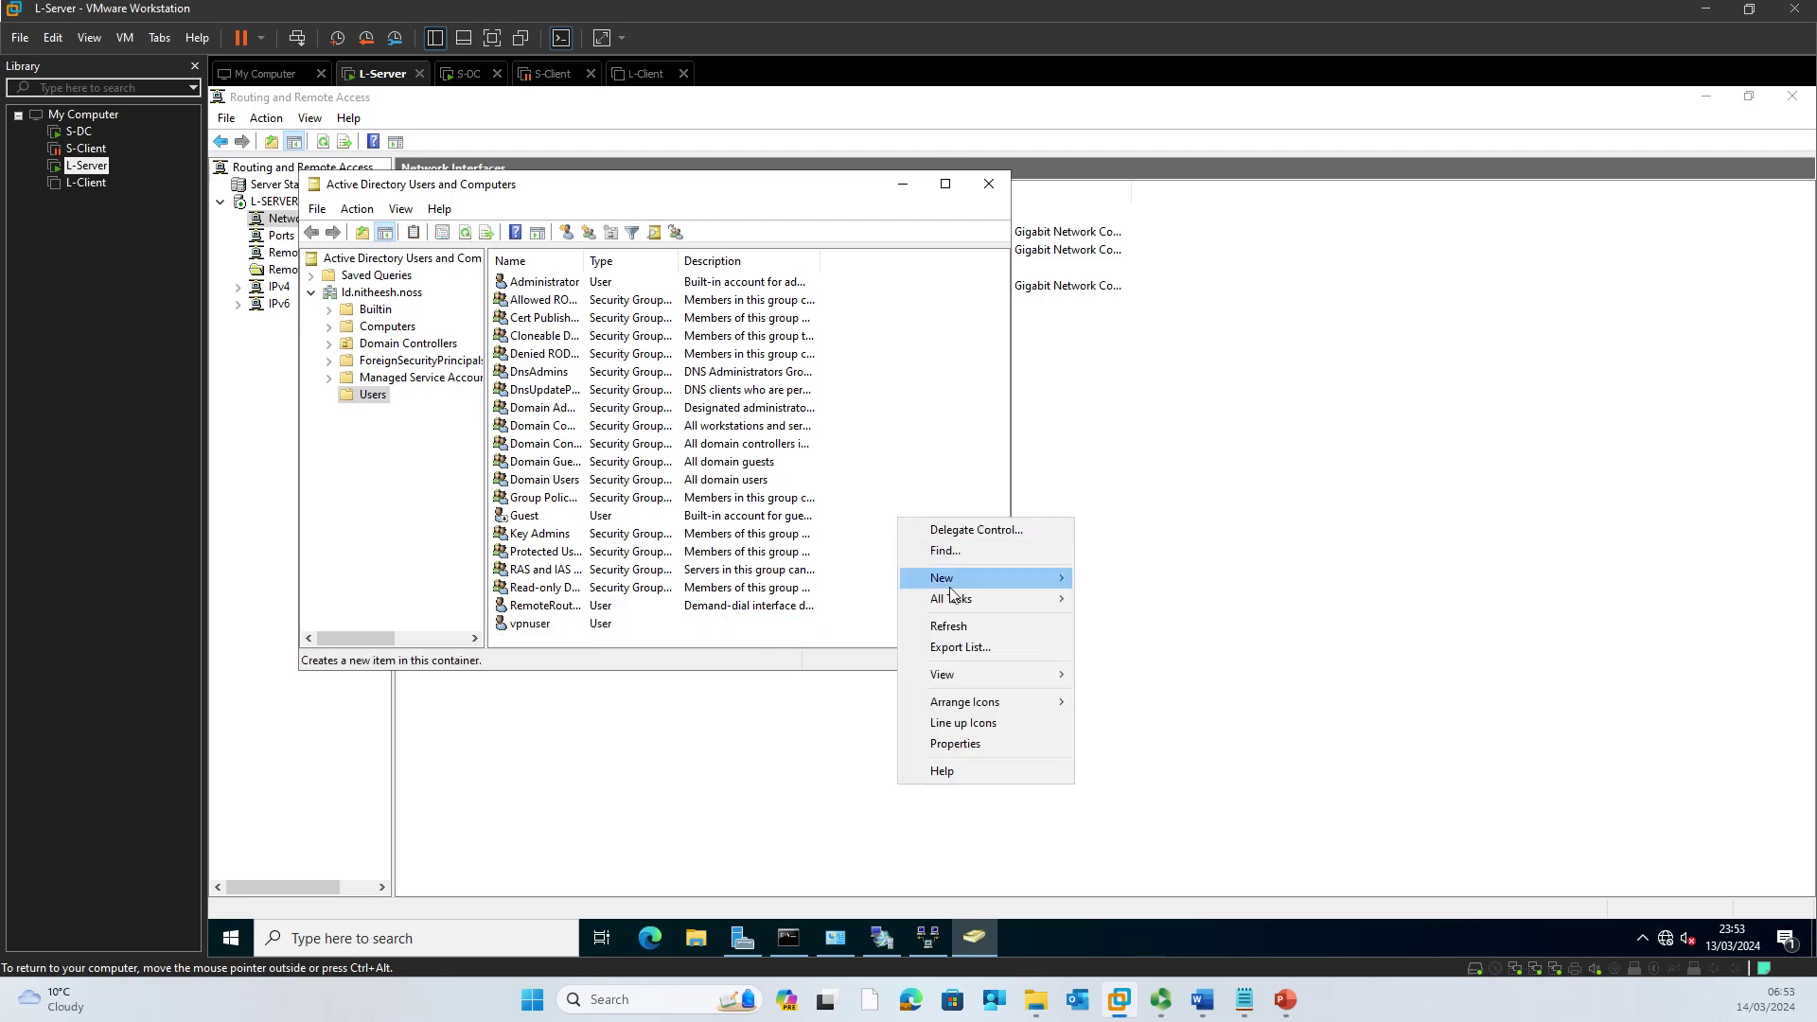
click(975, 625)
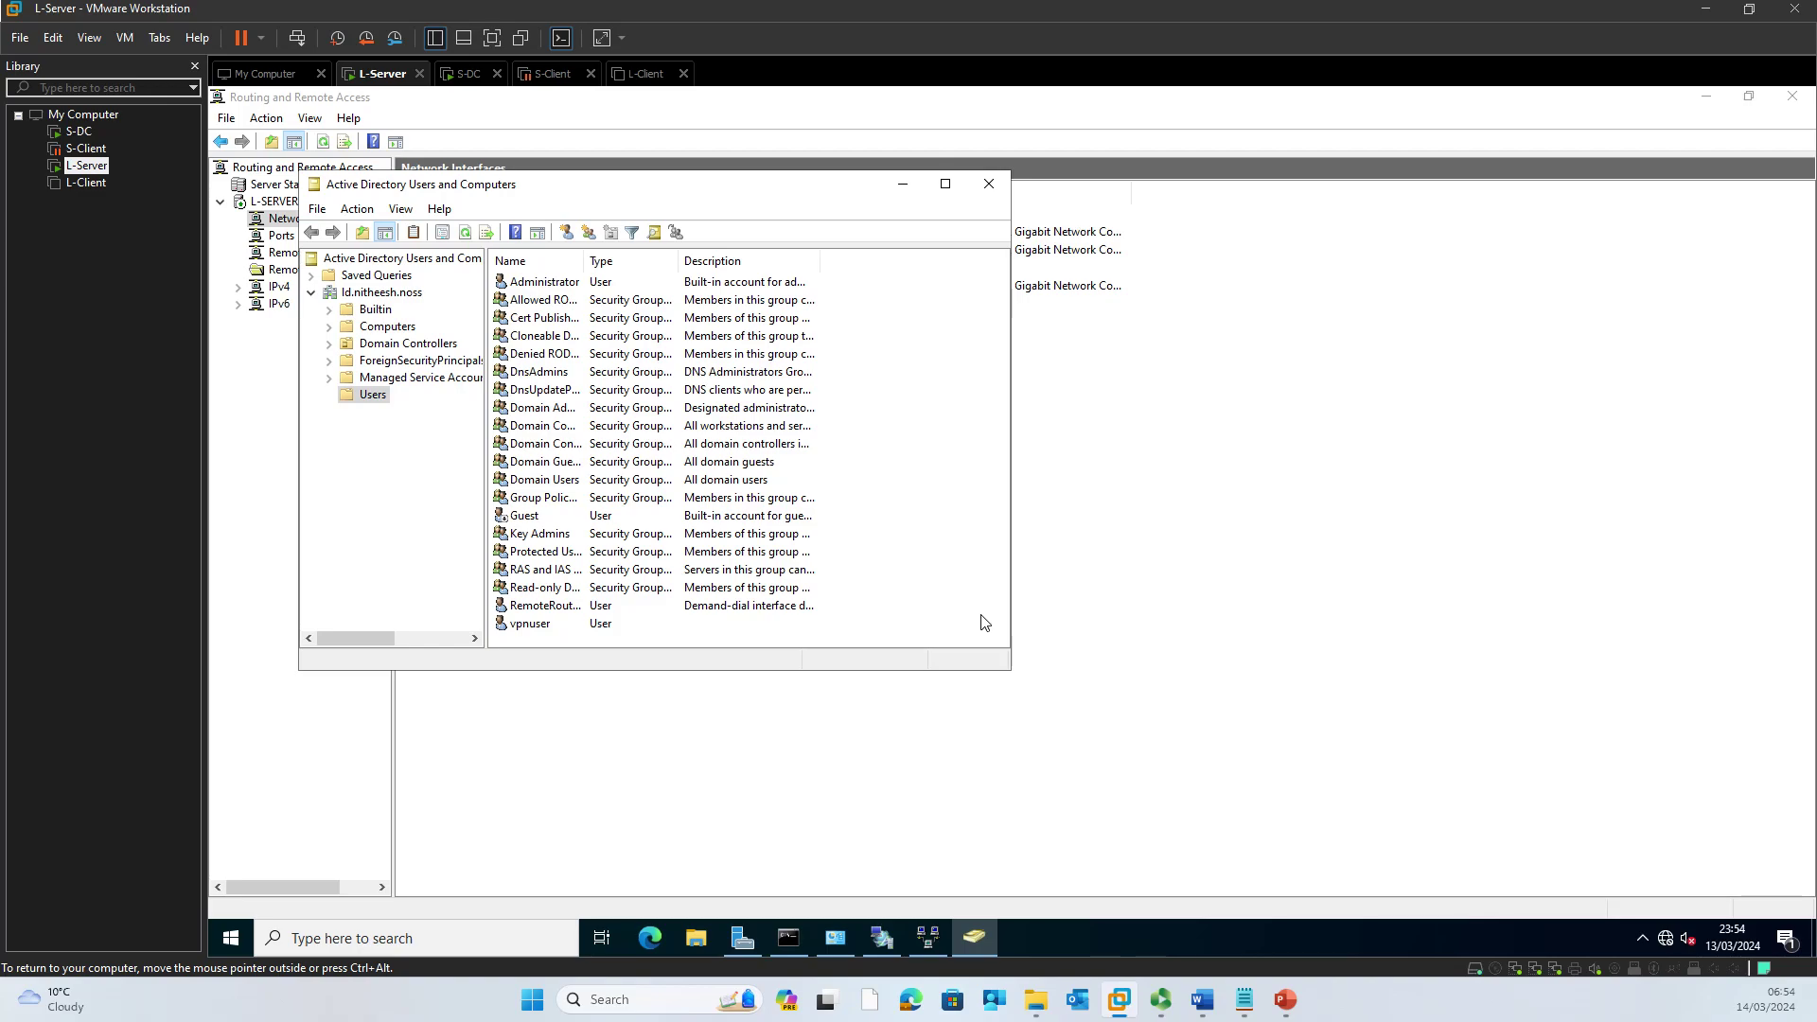
right_click(916, 601)
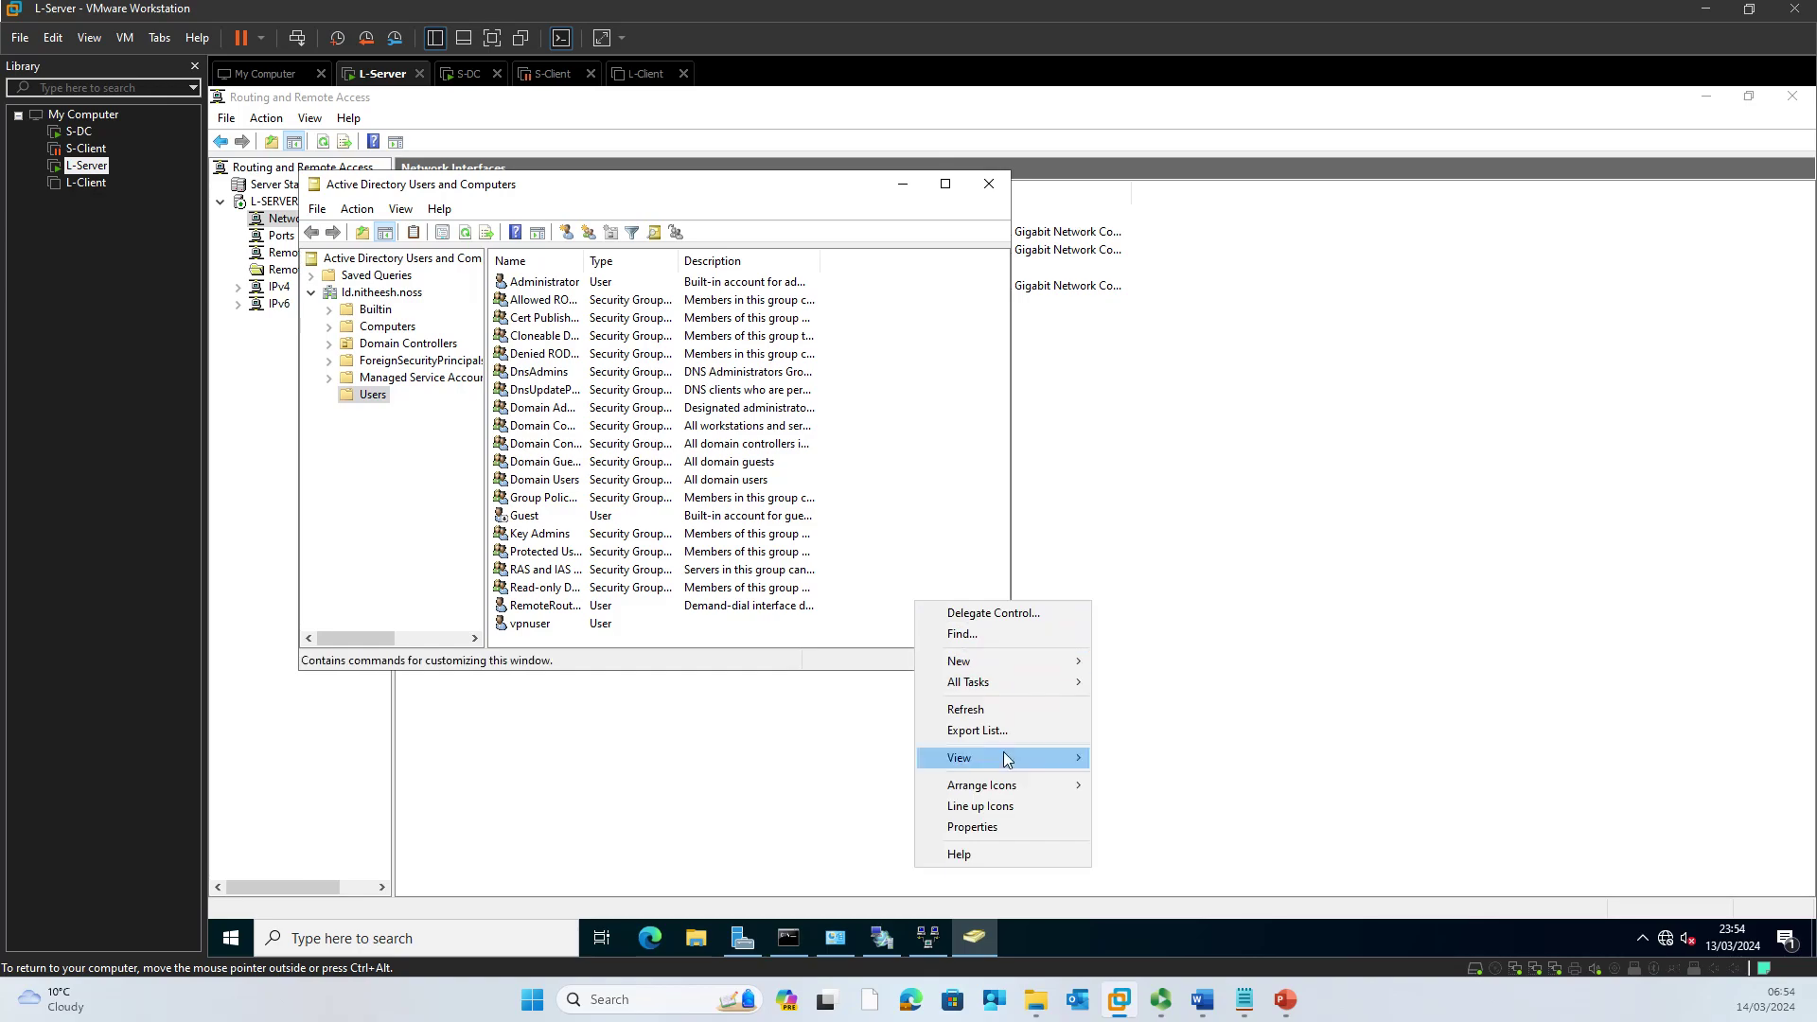
Step: Refresh the user list, then return to Routing and Remote Access and refresh its interfaces
click(971, 710)
click(1131, 663)
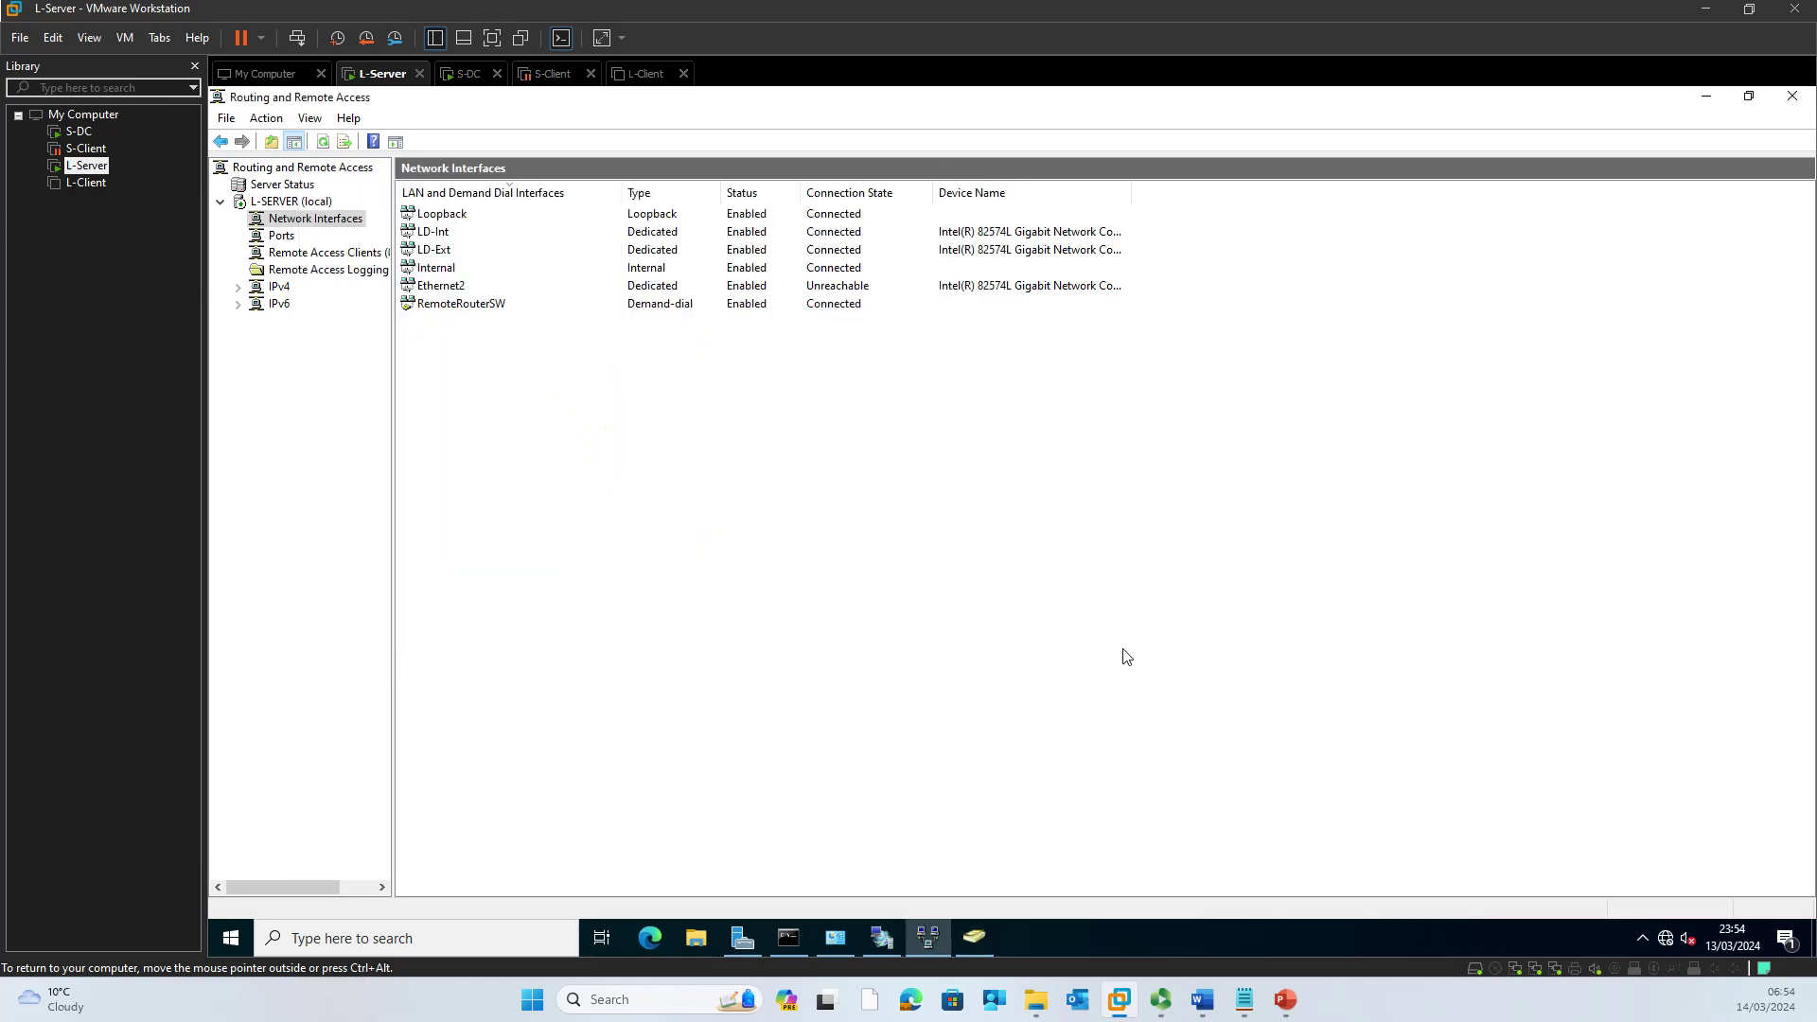
right_click(782, 470)
click(833, 497)
Step: Disconnect RemoteRouterSW, refresh the list, and check S-DC's RemoteRouterLD is disconnected
right_click(657, 306)
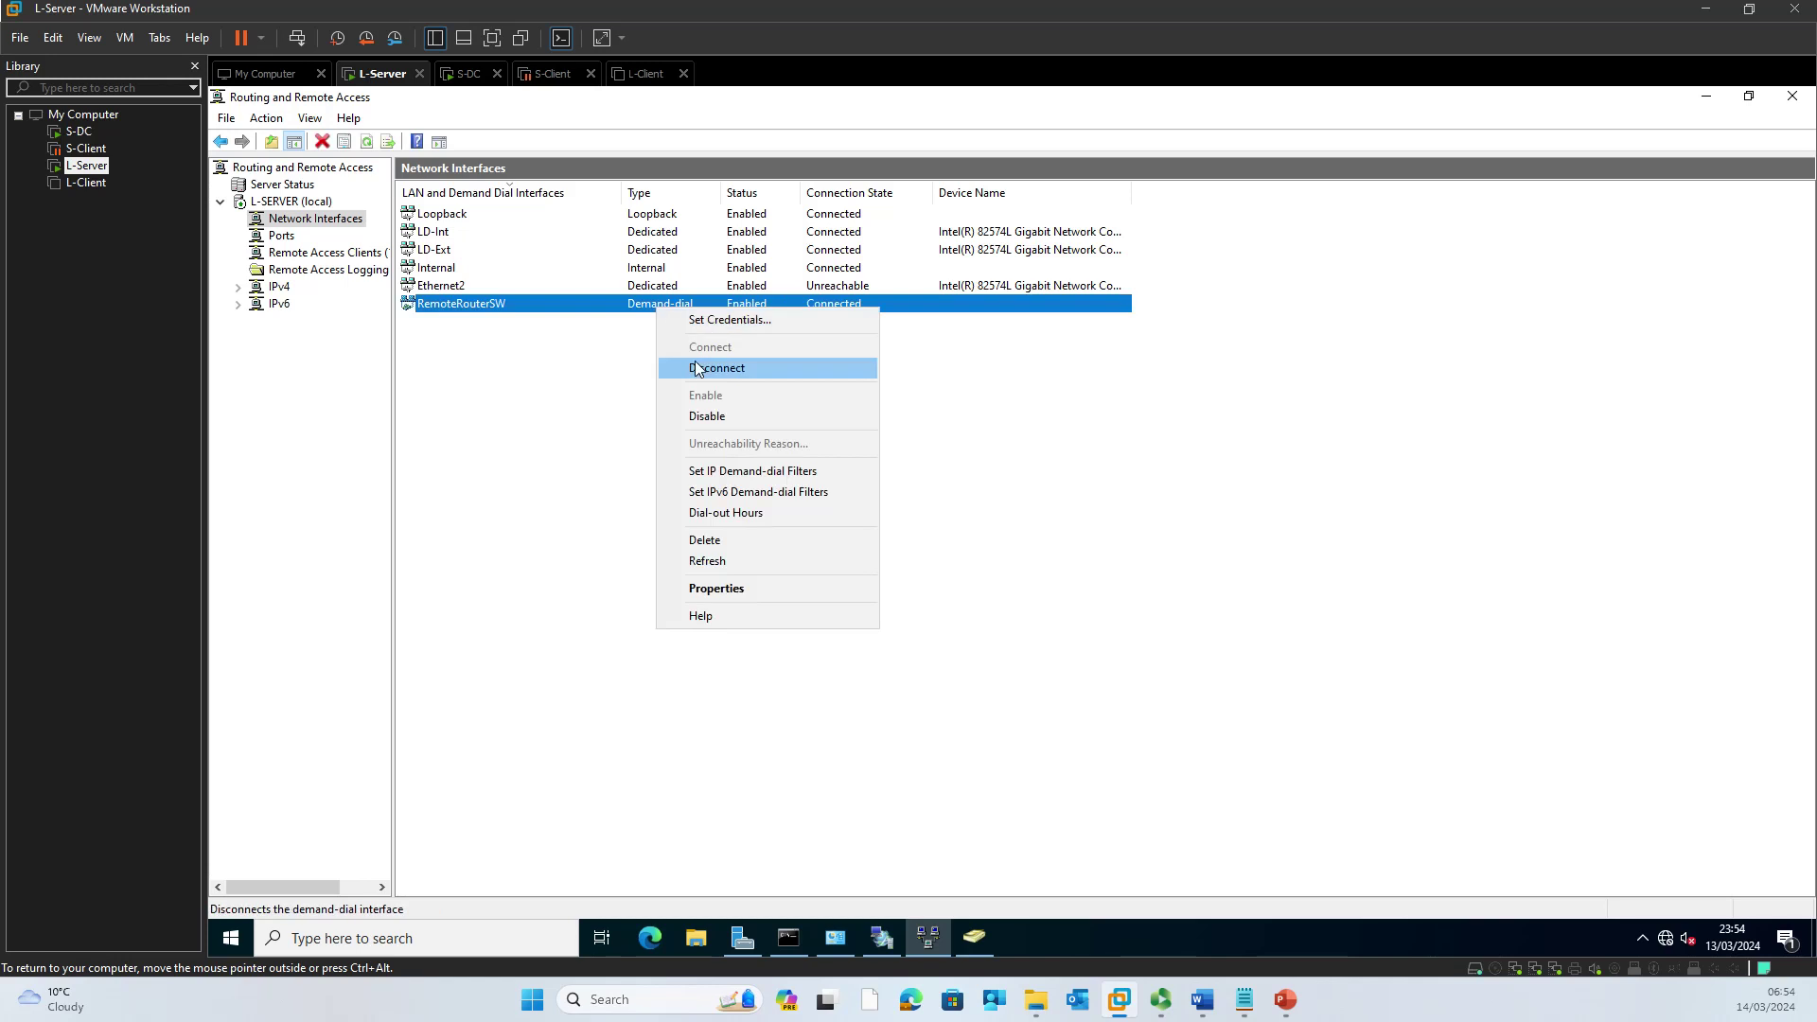
click(716, 368)
right_click(737, 426)
click(769, 468)
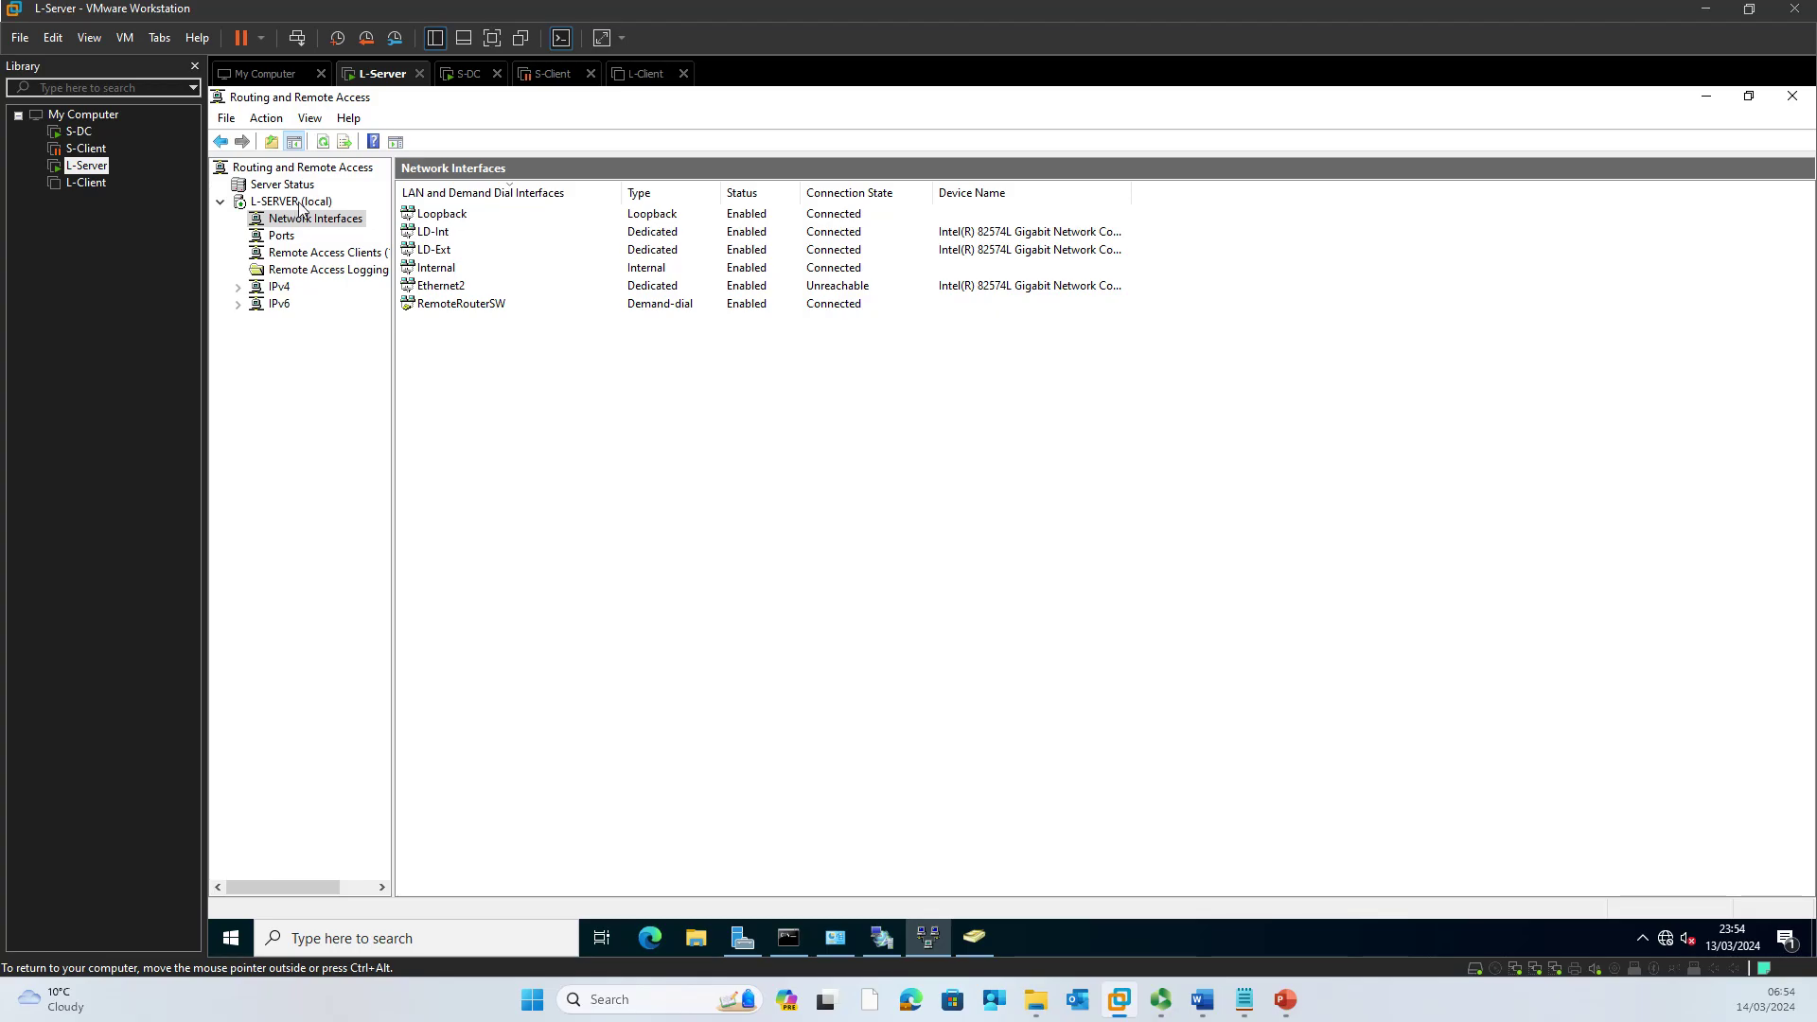
click(467, 74)
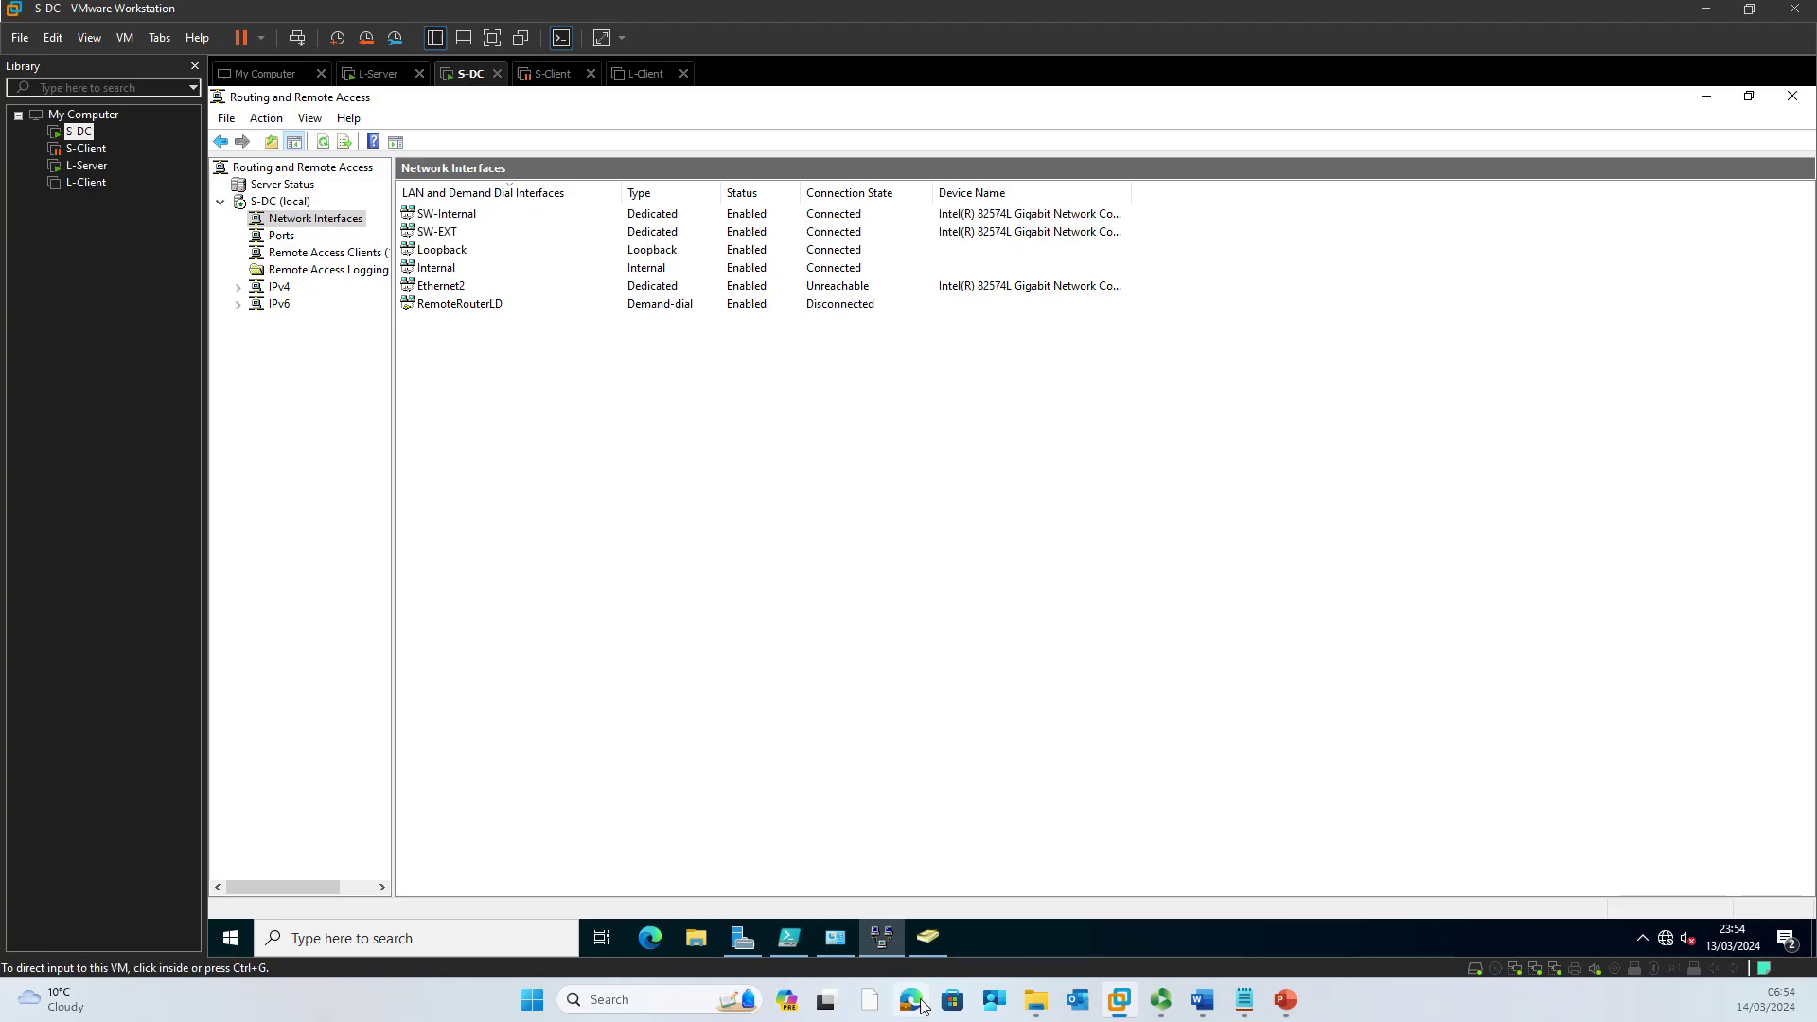
click(924, 940)
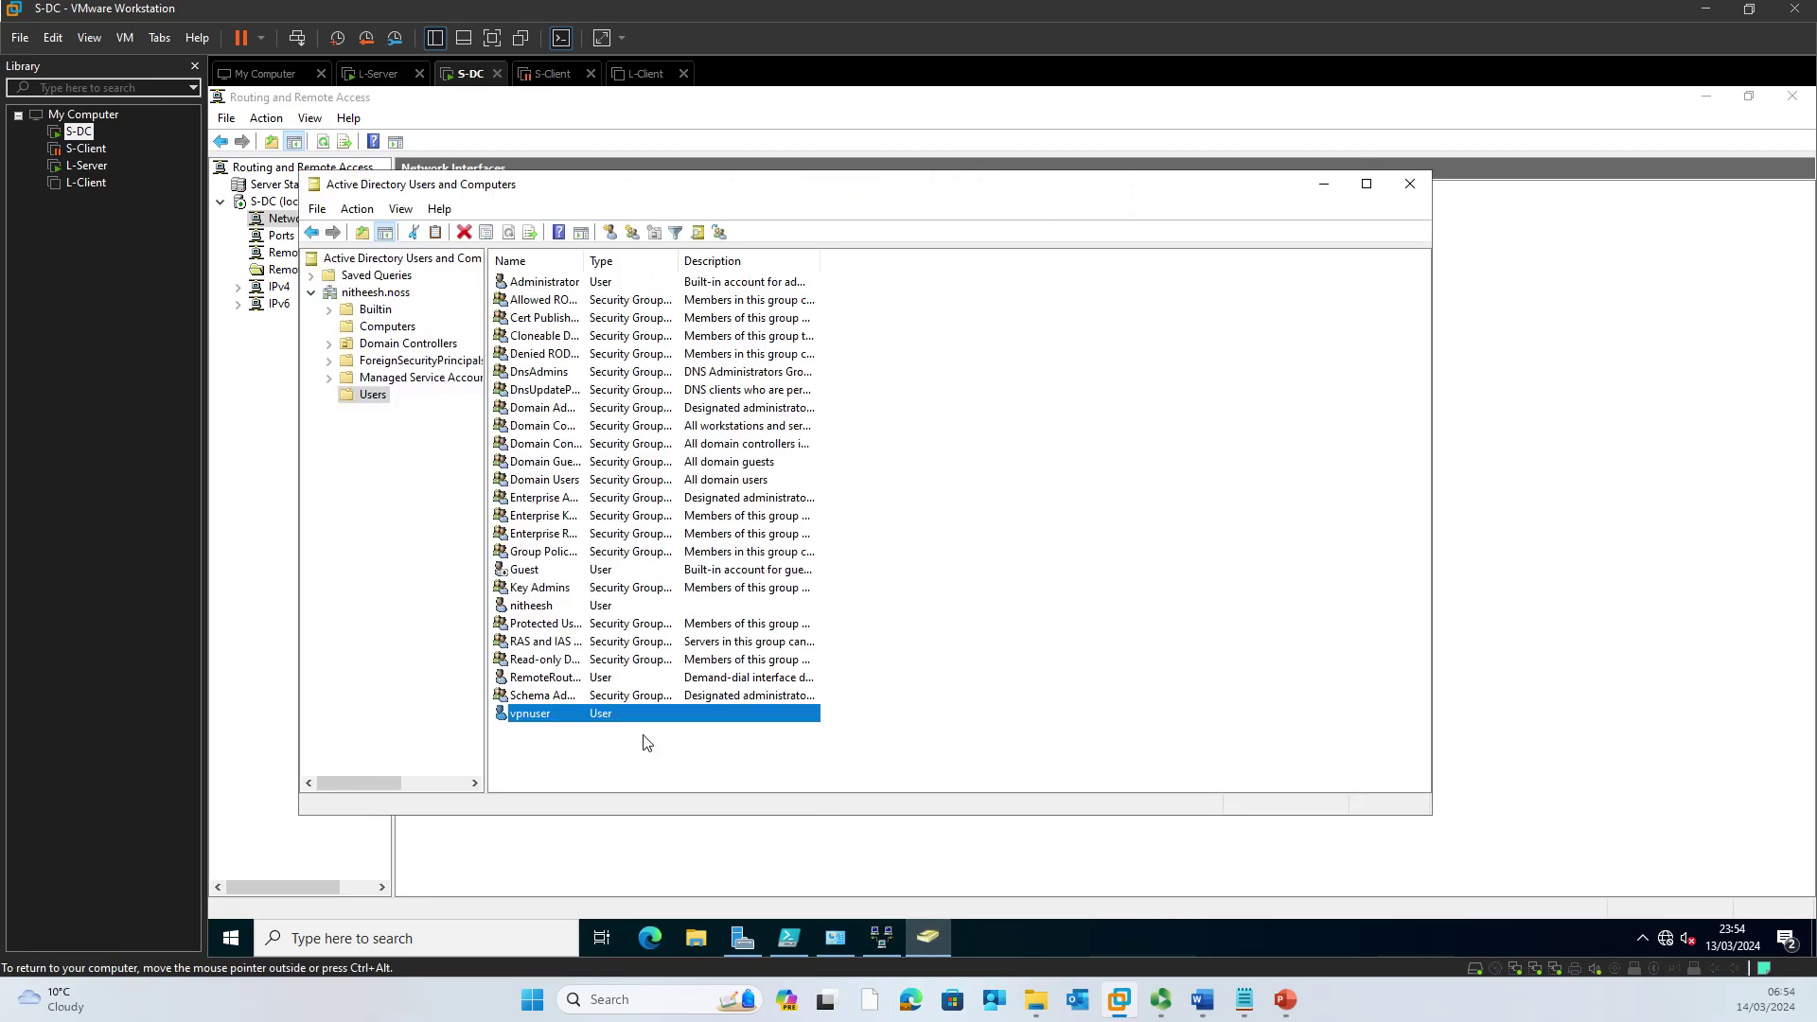
right_click(518, 715)
click(593, 674)
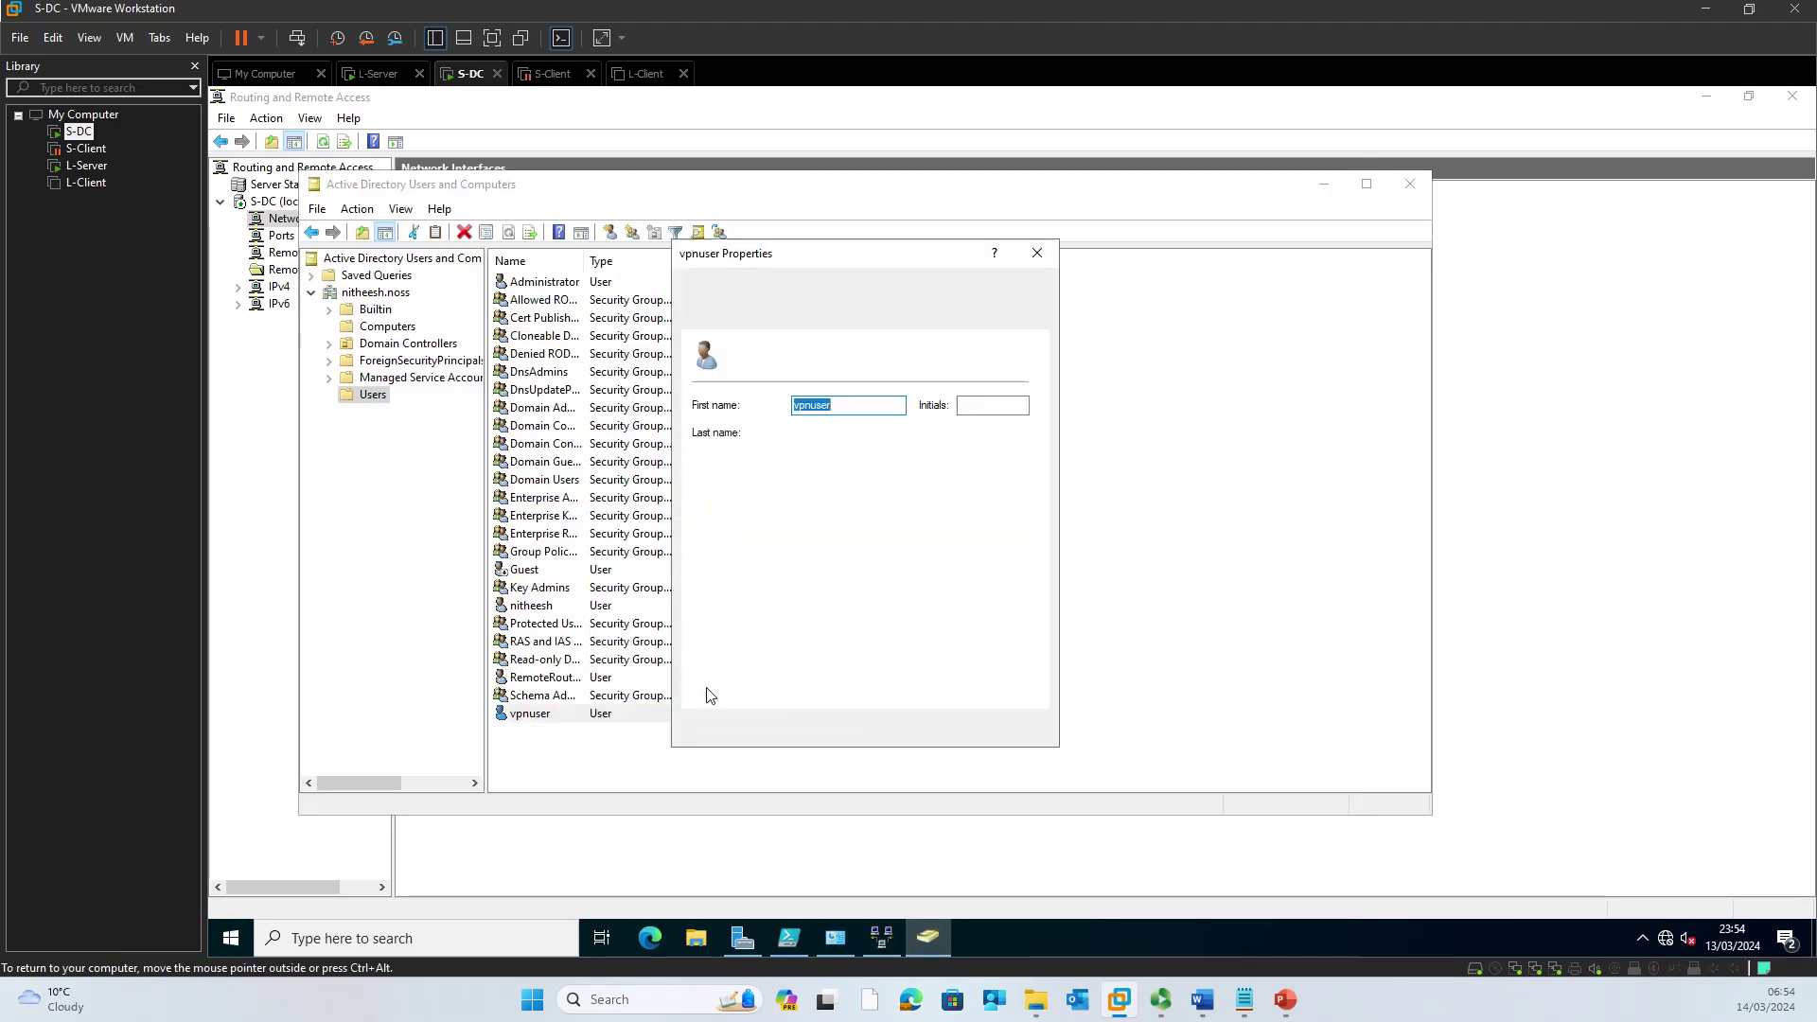
click(762, 287)
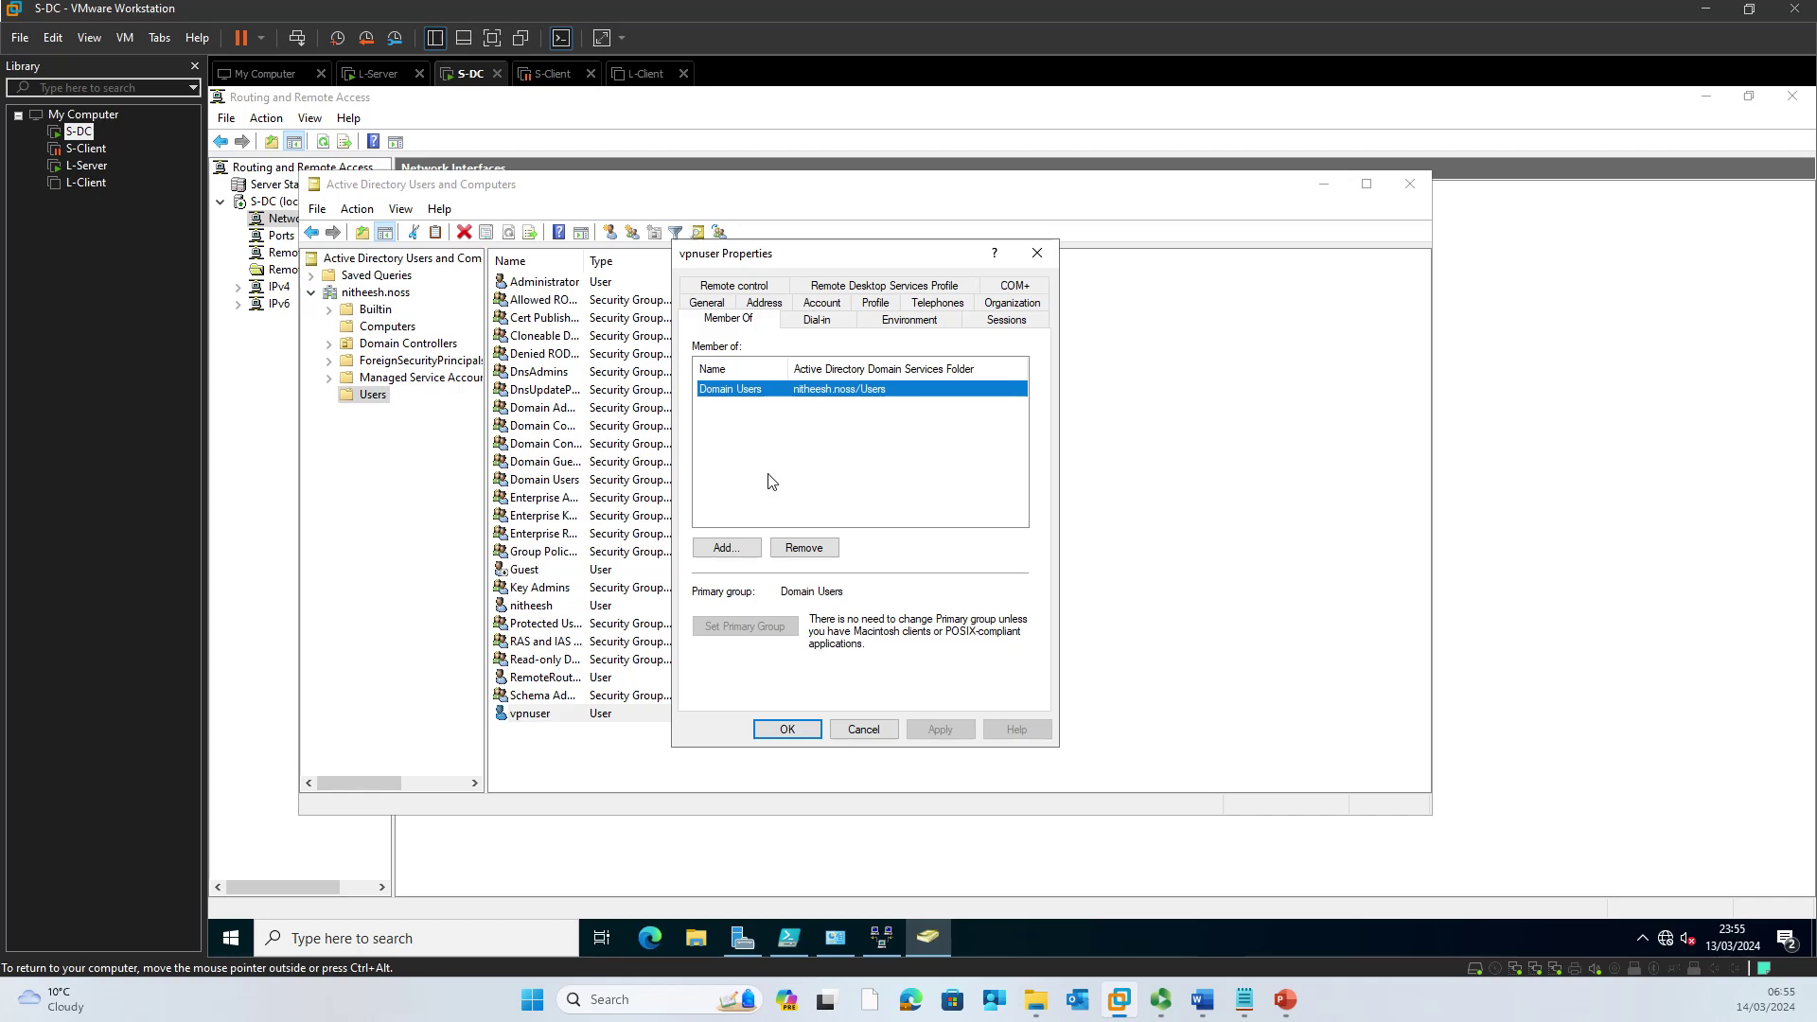
click(1037, 253)
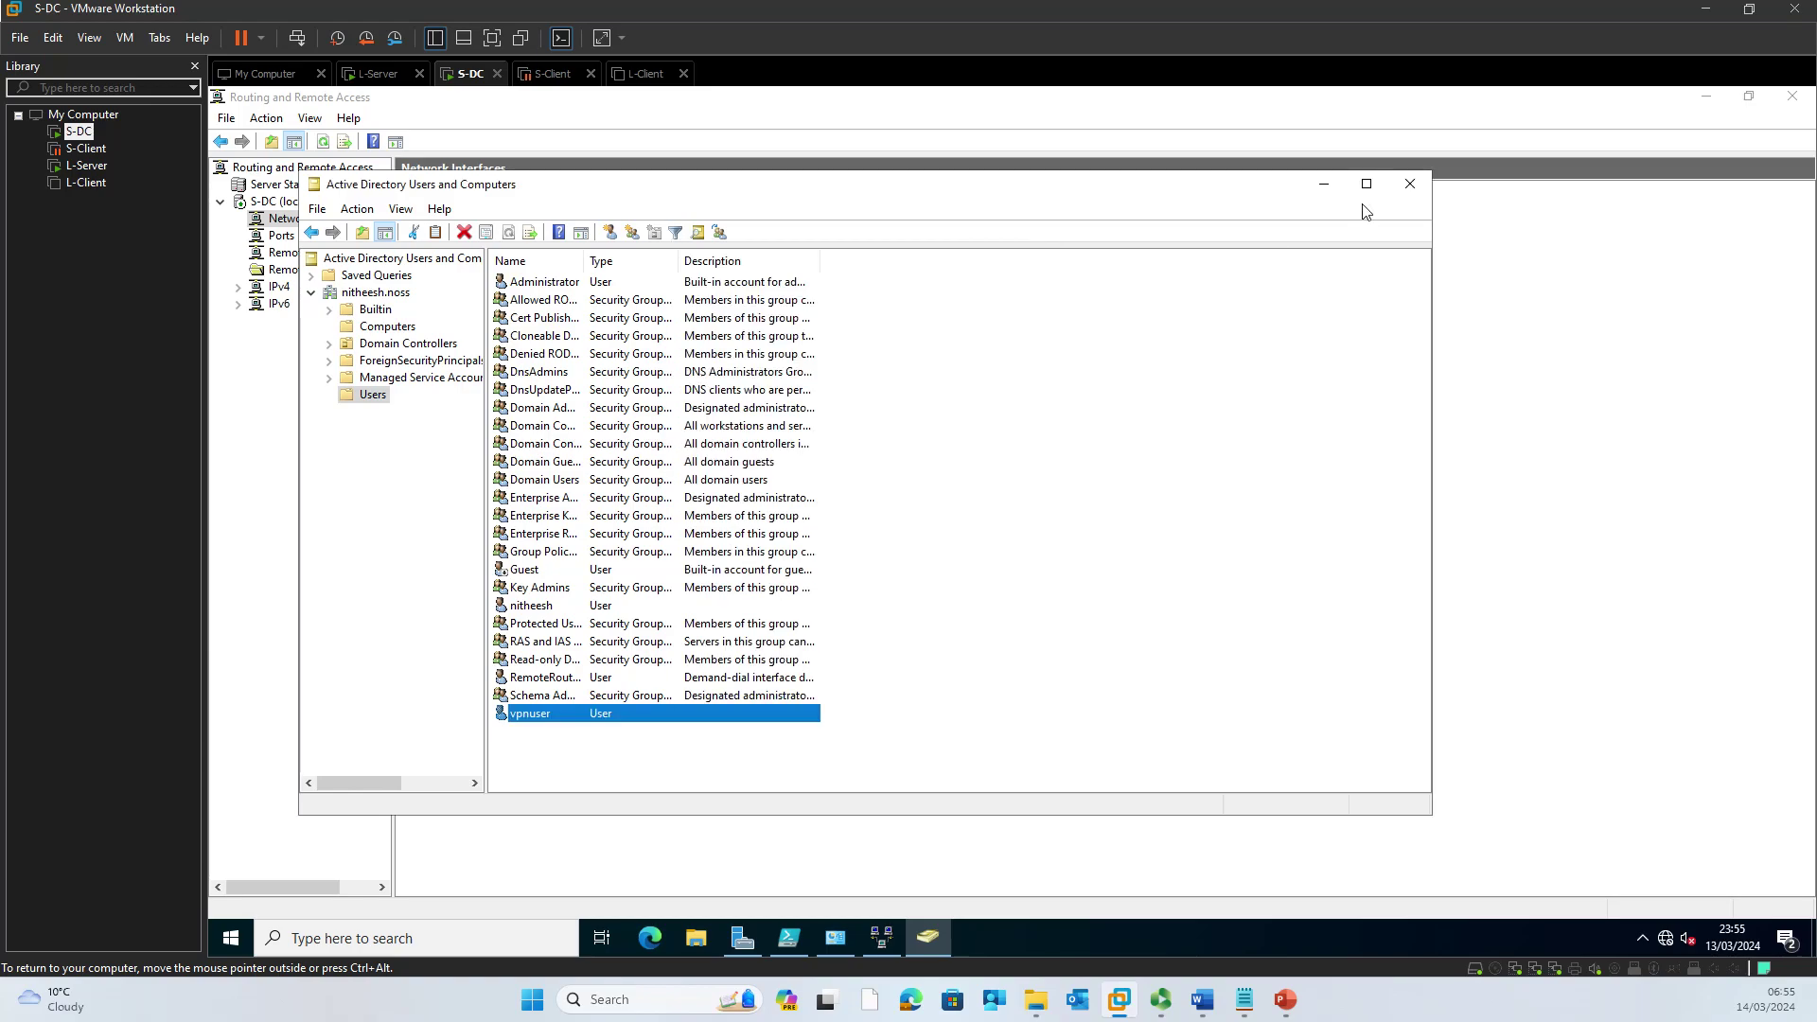
click(1409, 183)
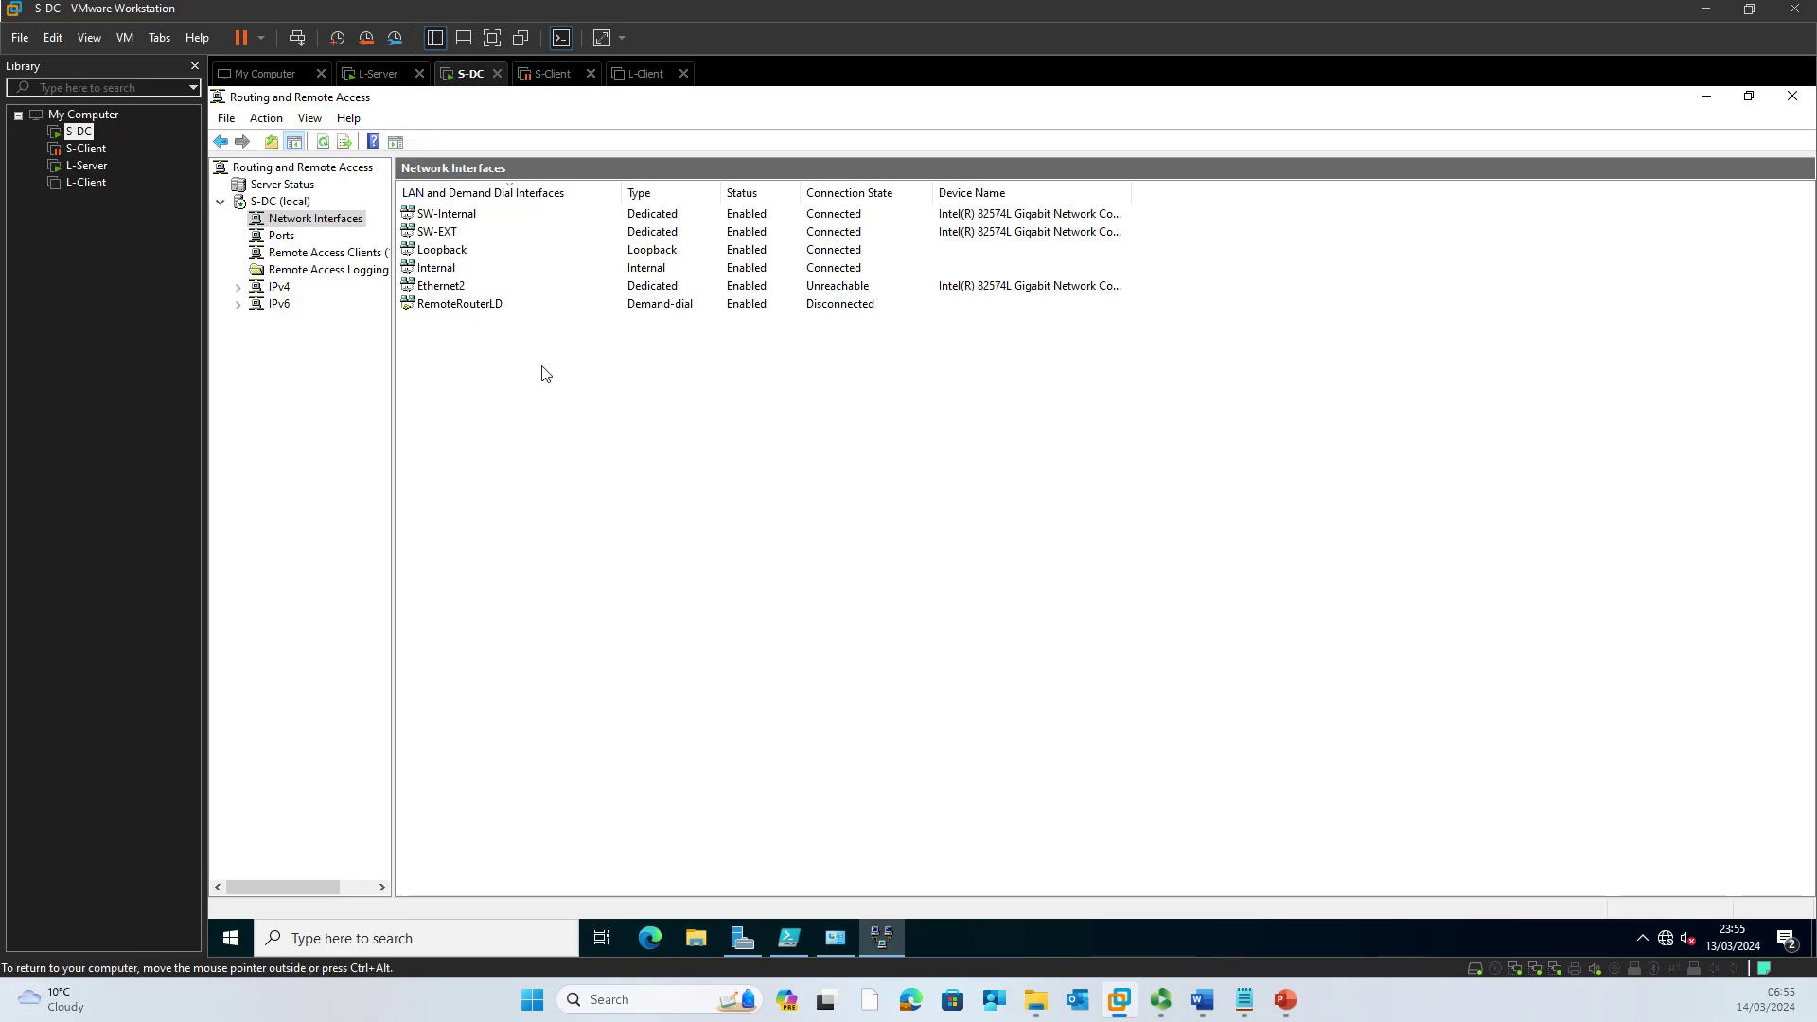
Step: On L-Server, close Active Directory Users and Computers, then disconnect and reconnect RemoteRouterSW
click(369, 76)
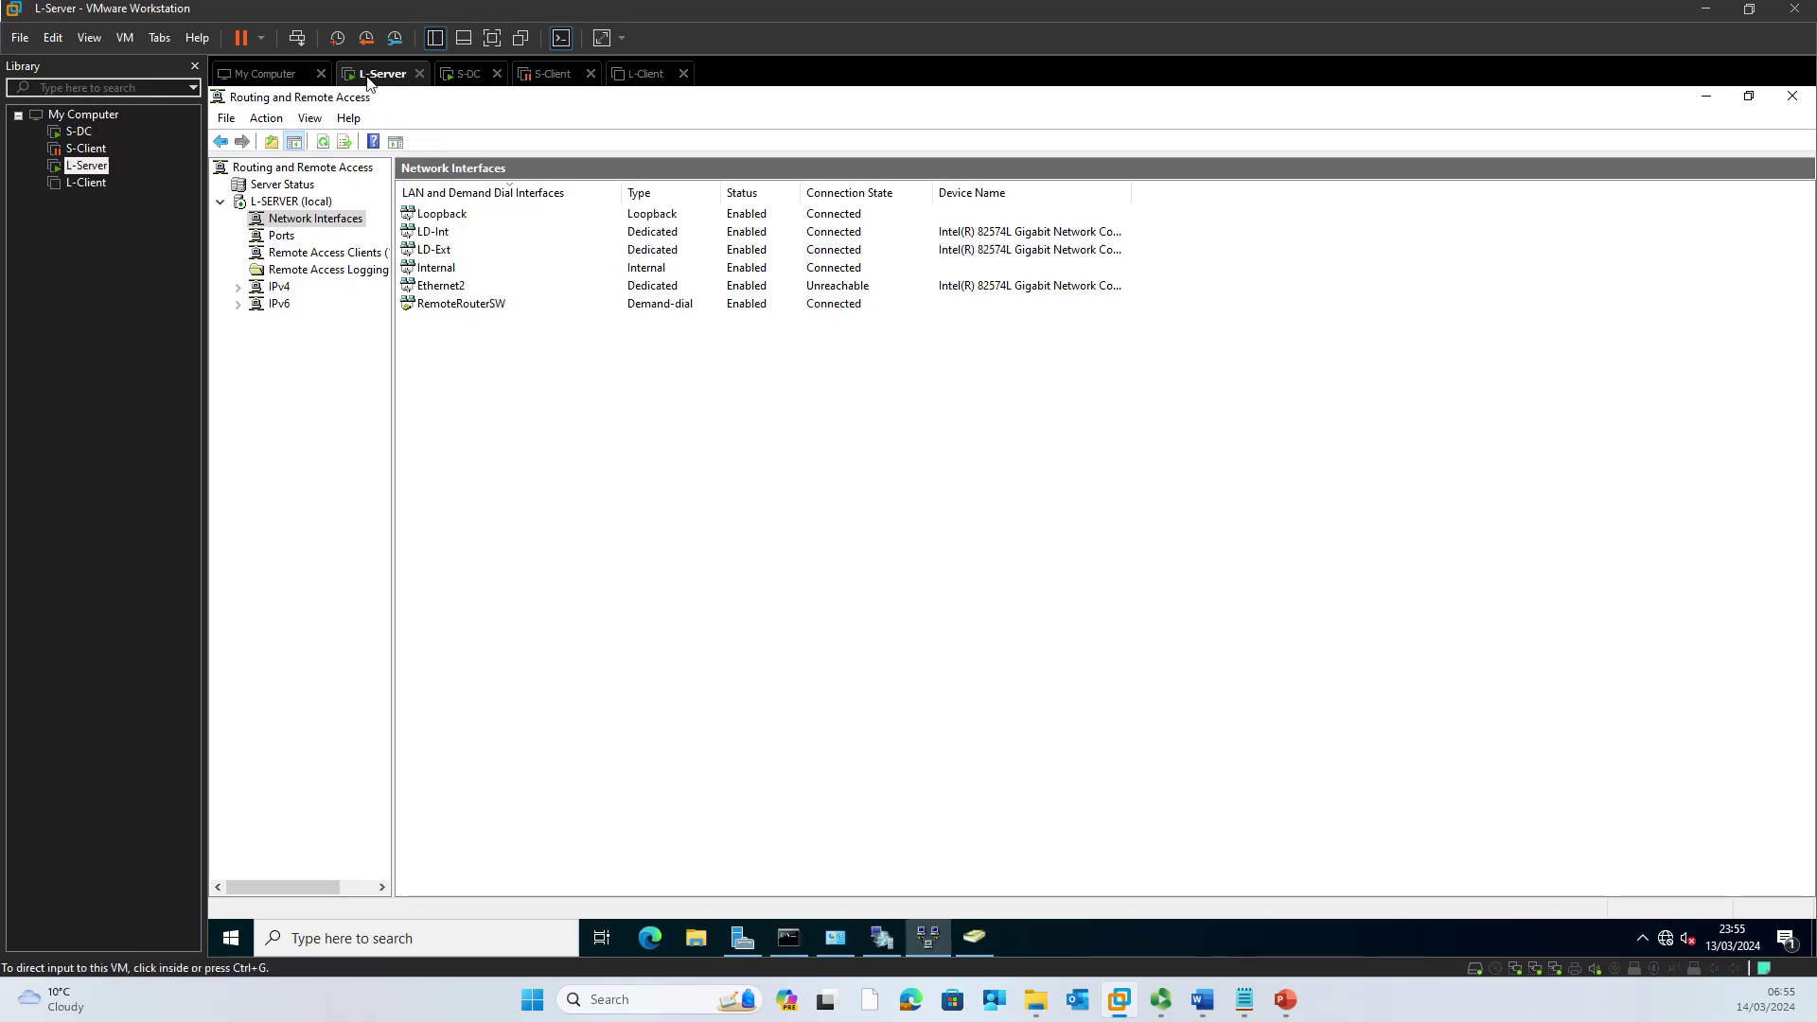
click(975, 938)
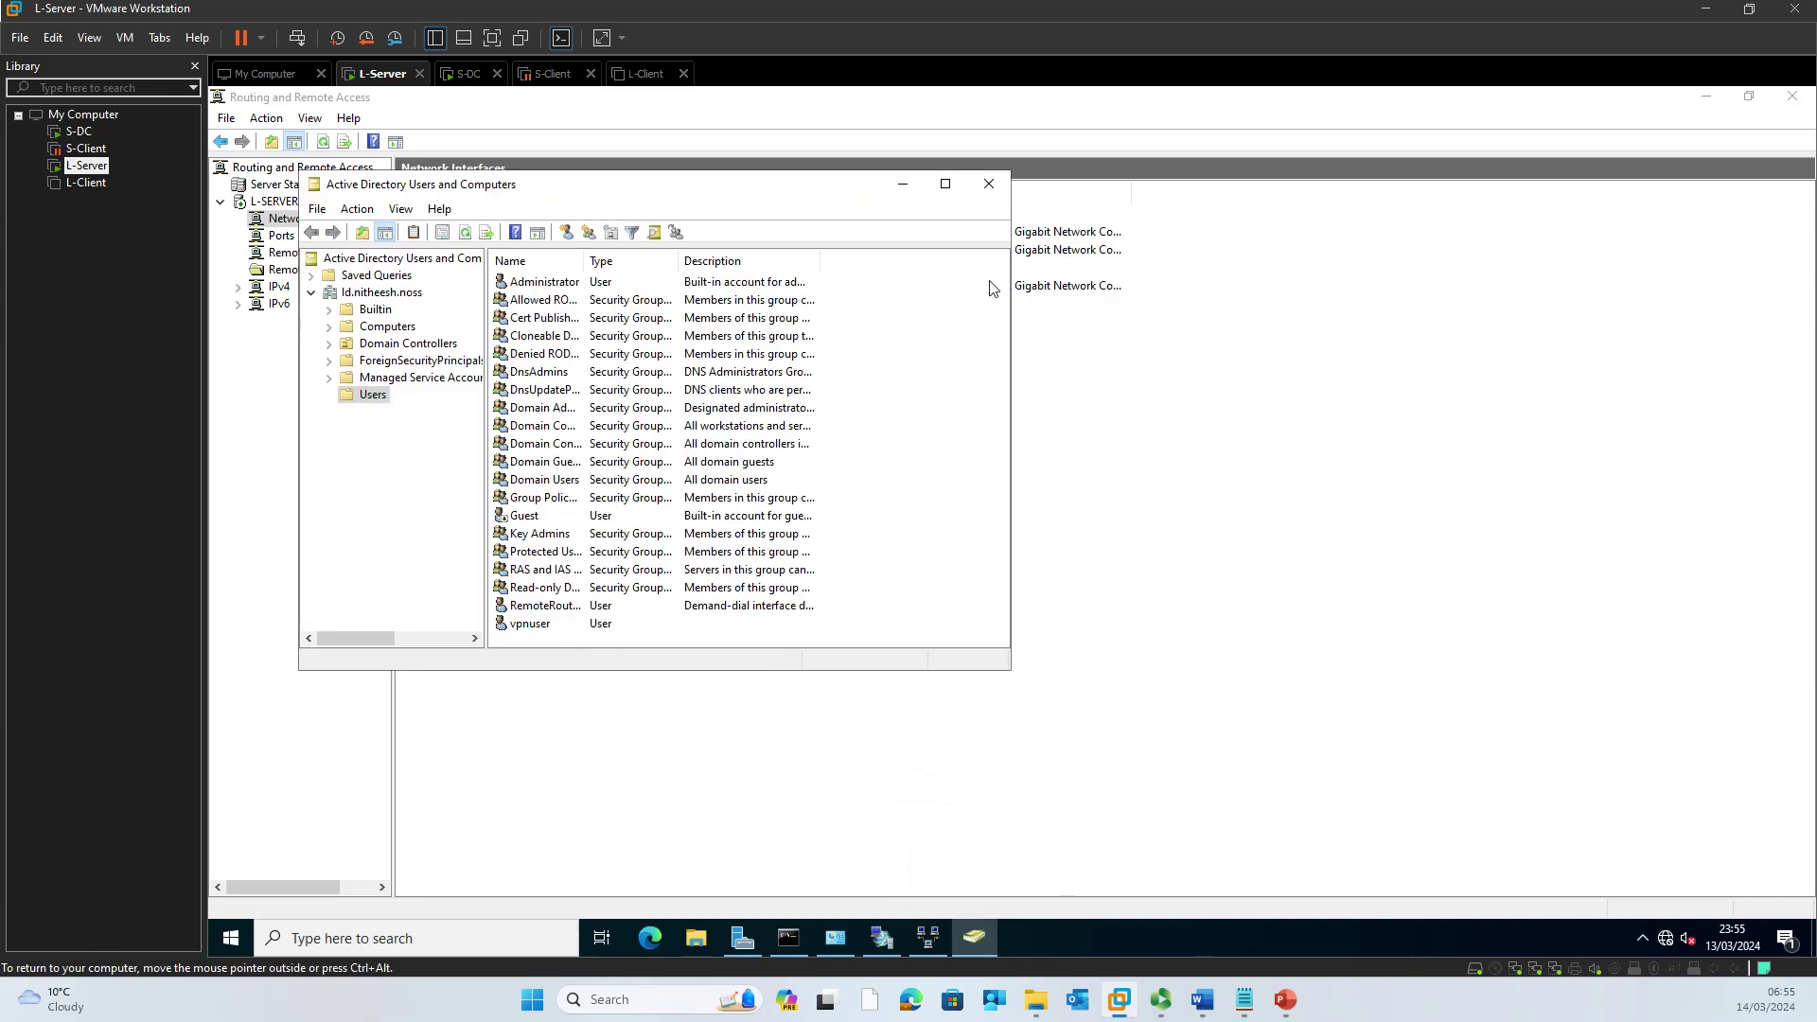
click(989, 184)
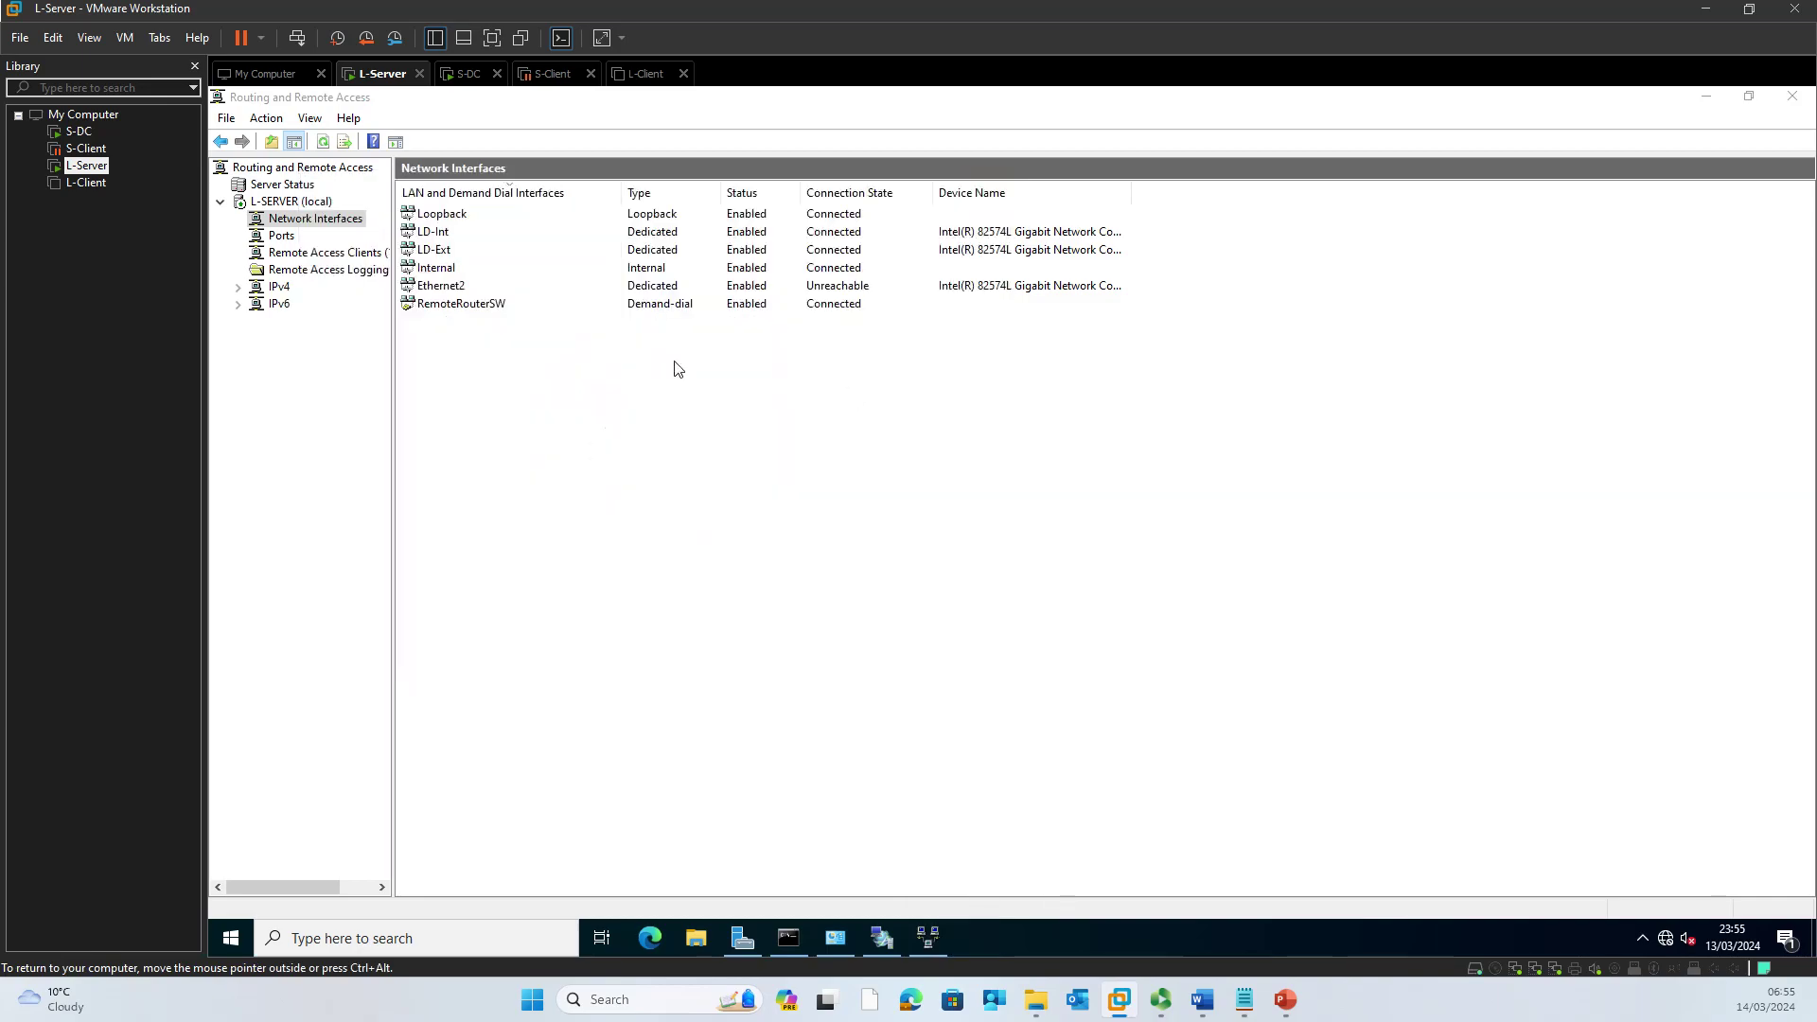
click(512, 307)
right_click(512, 307)
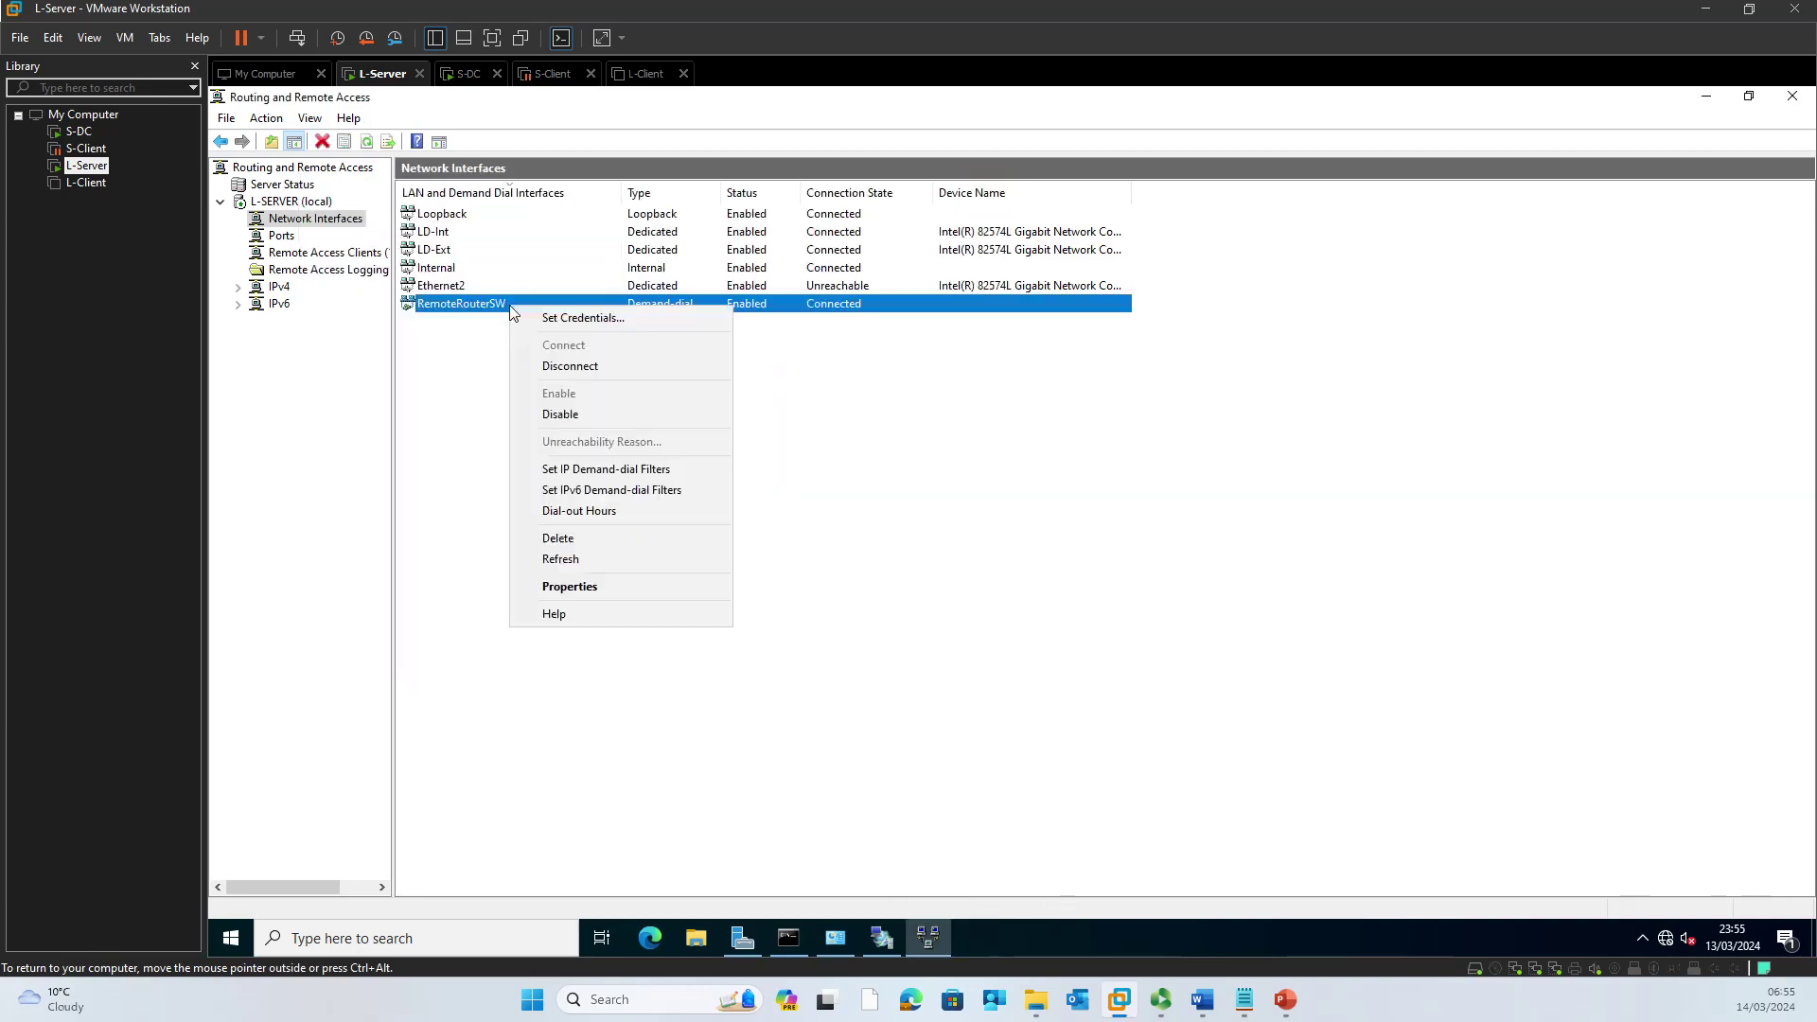
click(571, 365)
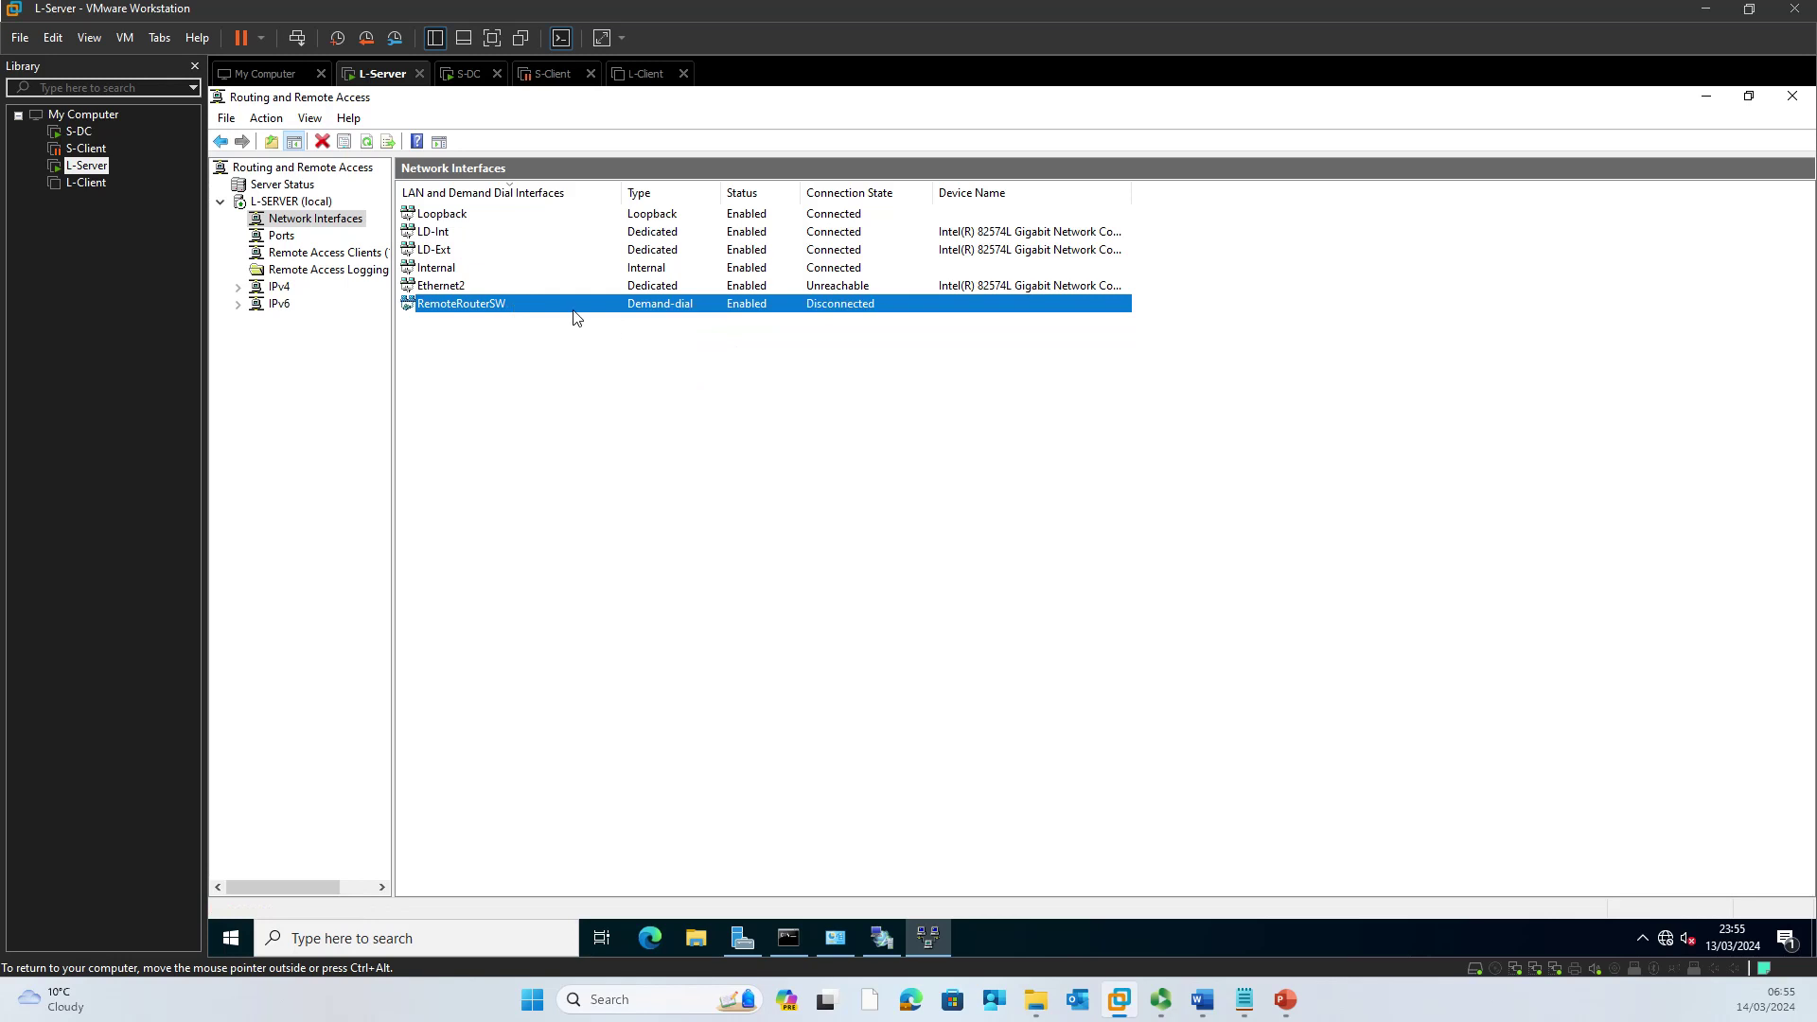
right_click(518, 304)
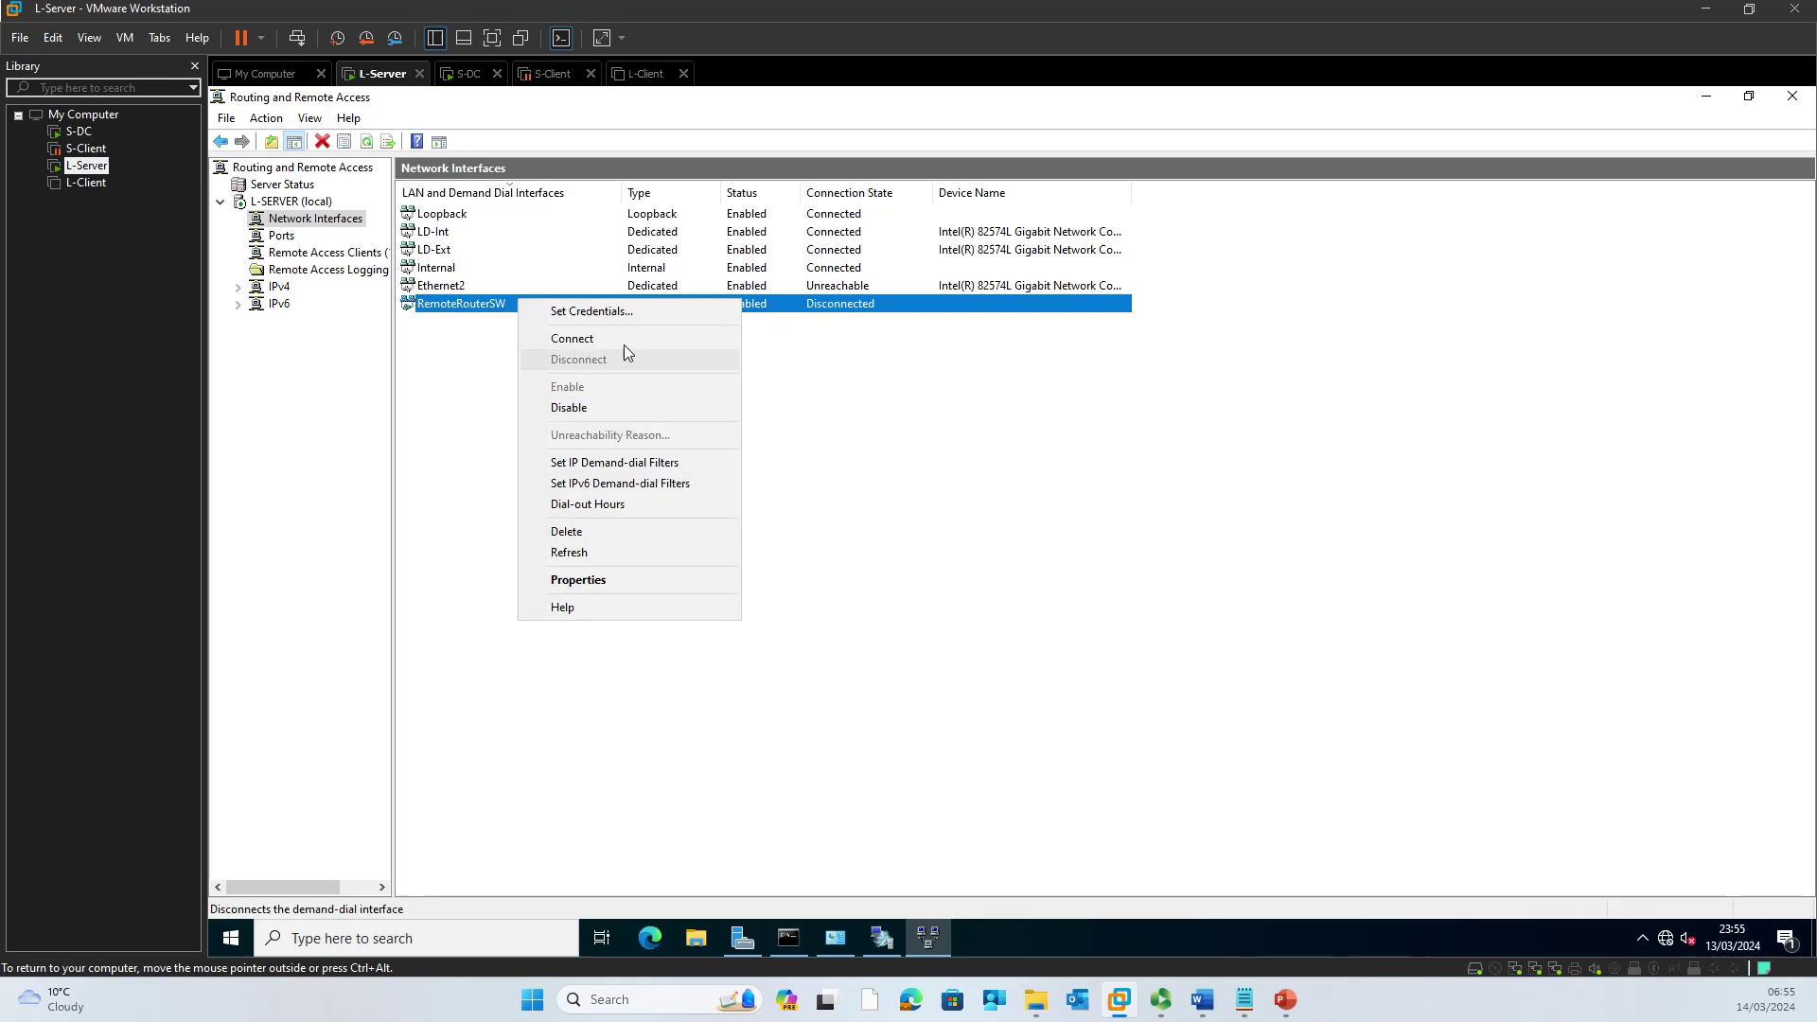
click(622, 343)
Step: Connect RemoteRouterLD on S-DC, then refresh L-Server's interface list
click(468, 74)
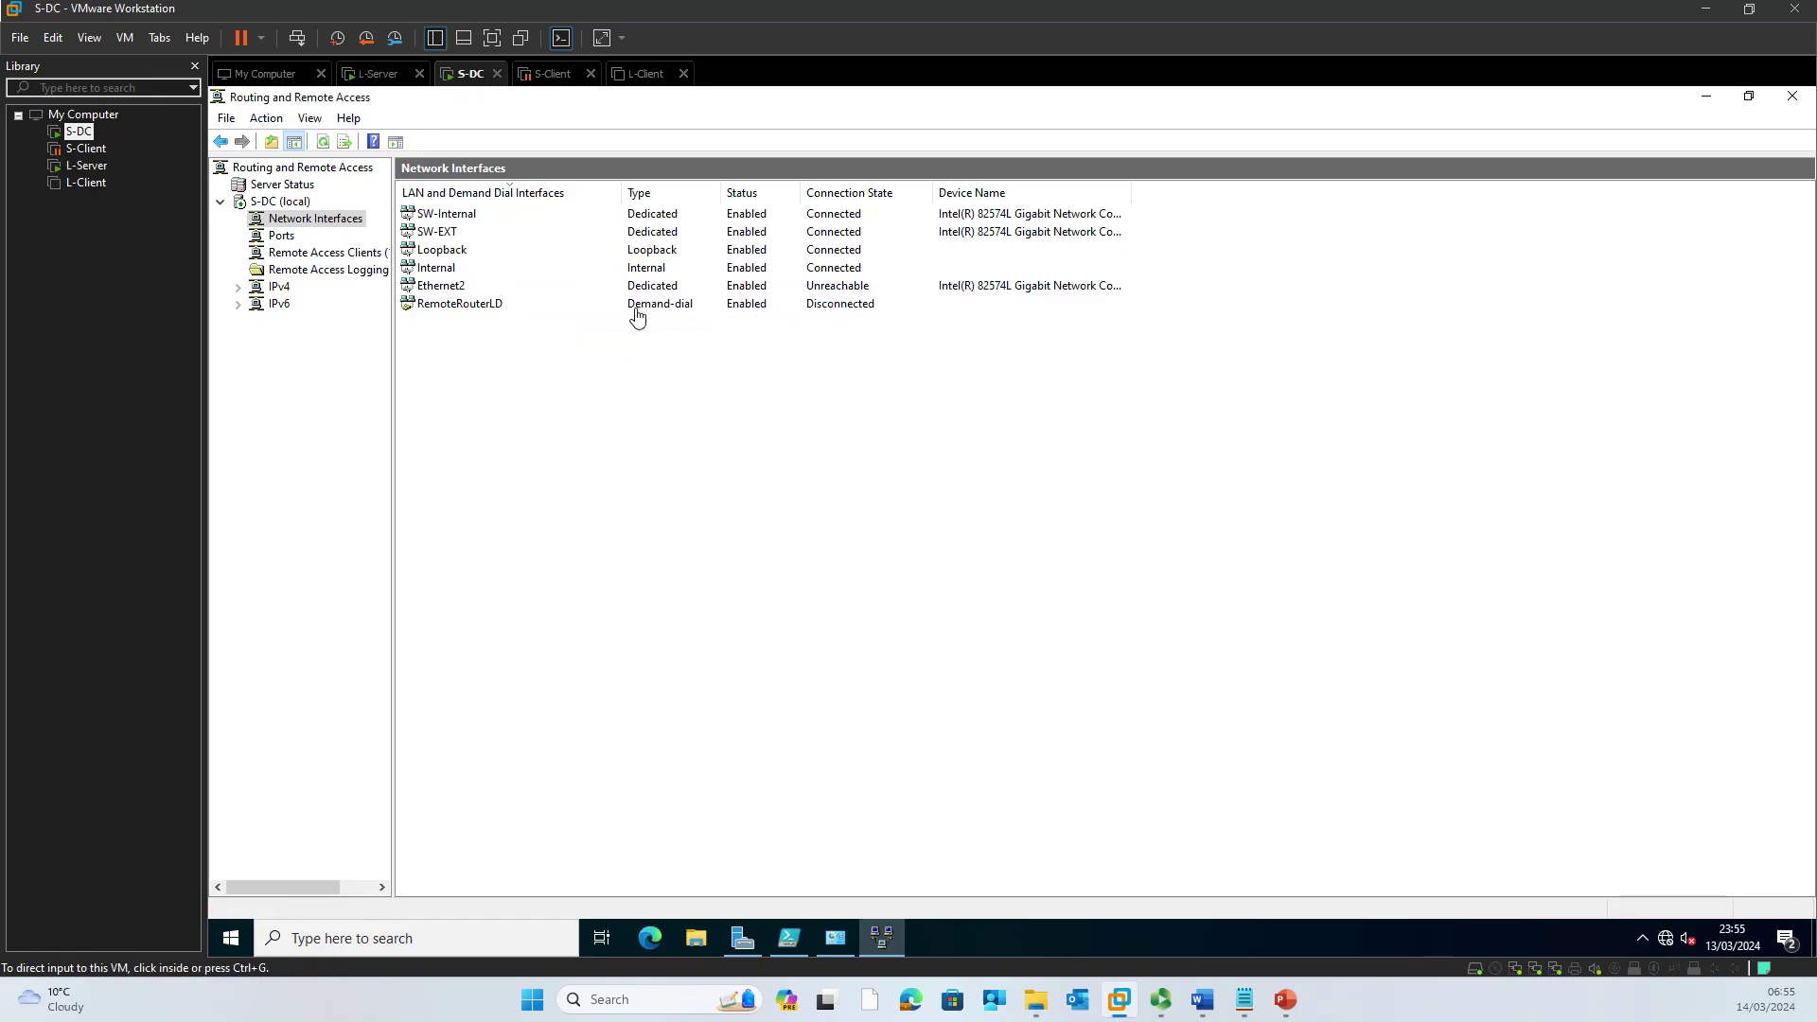
right_click(499, 303)
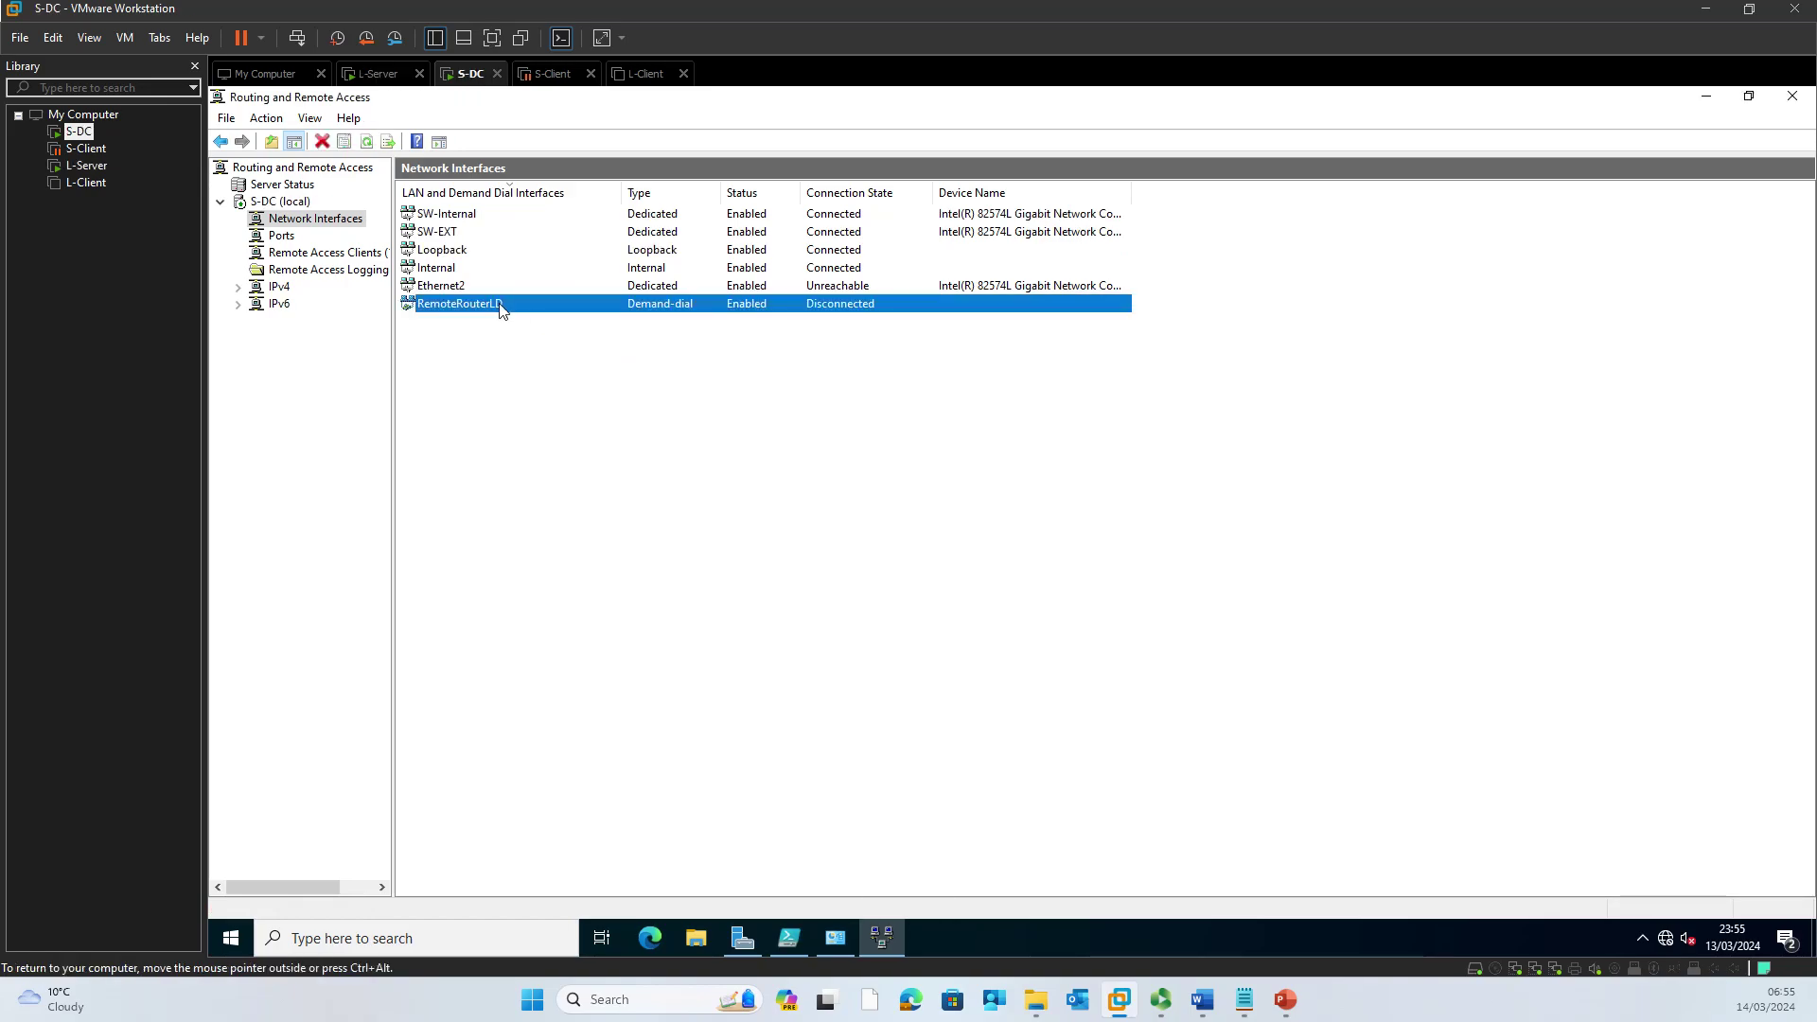
click(536, 346)
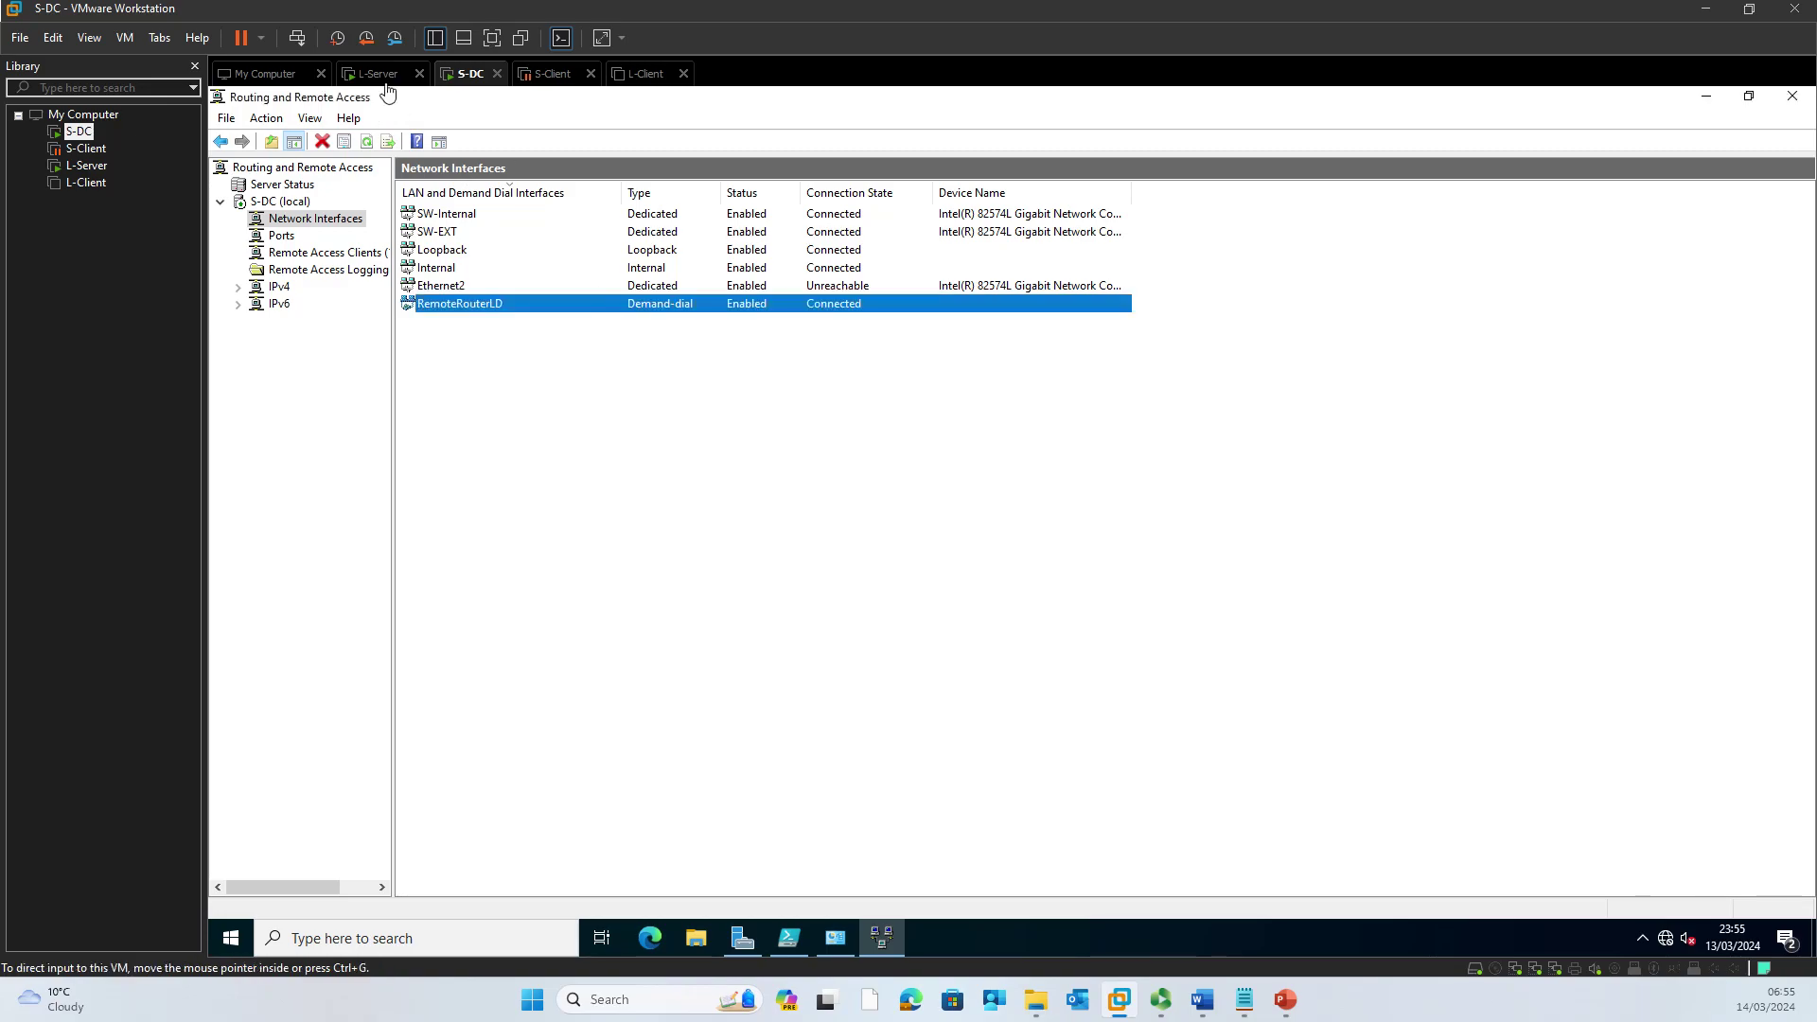
click(385, 81)
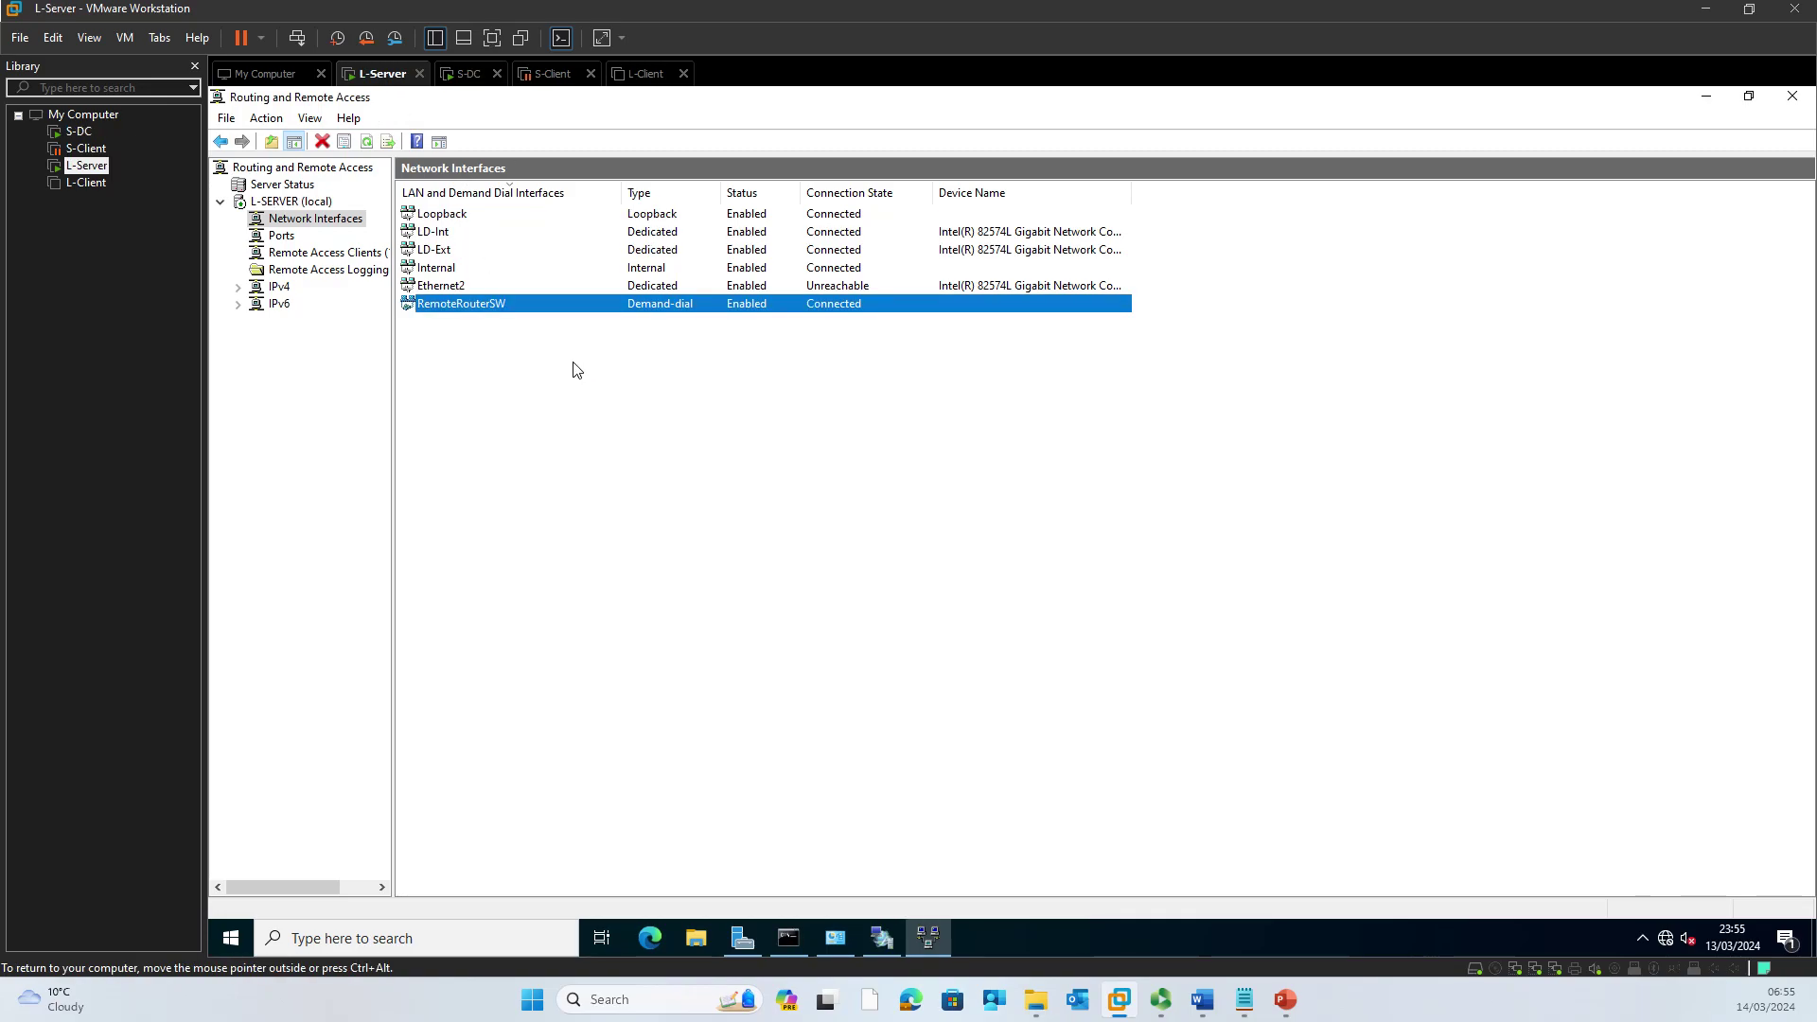
right_click(585, 417)
click(617, 452)
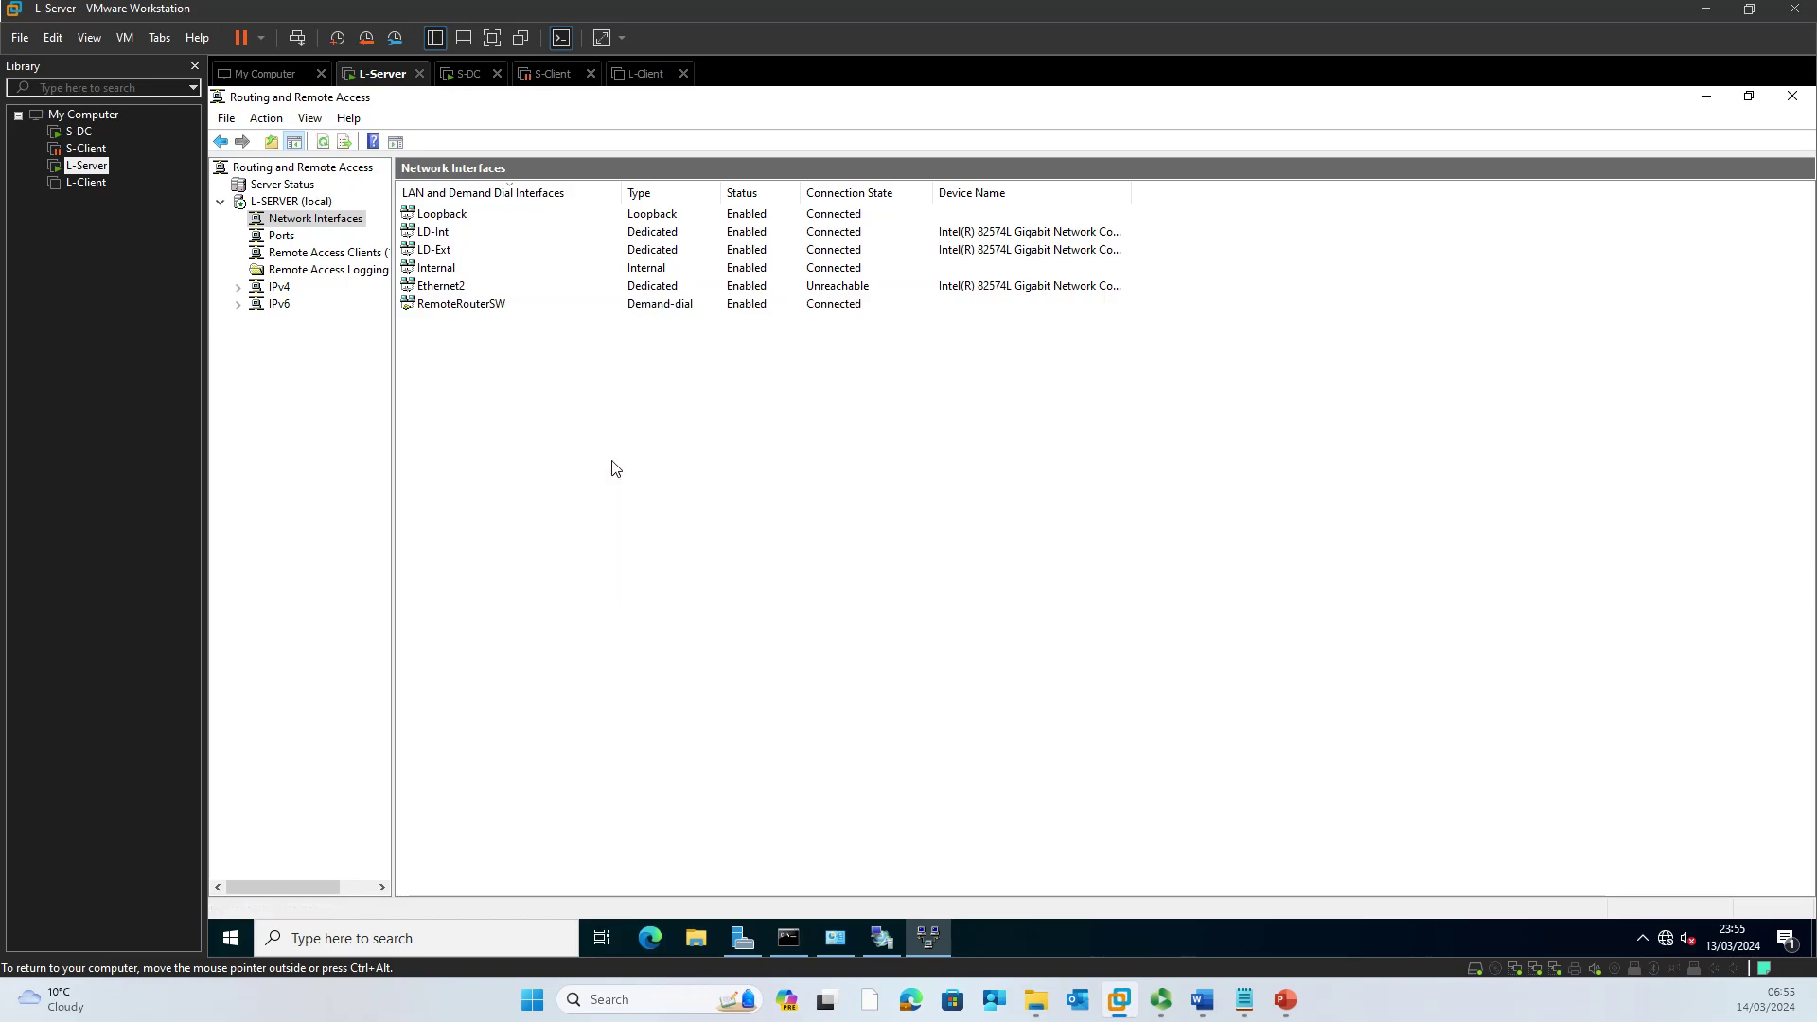
Step: Rerun the ping to 192.168.1.1 on L-Server to confirm it now answers
click(788, 937)
click(735, 559)
key(Escape)
key(Up)
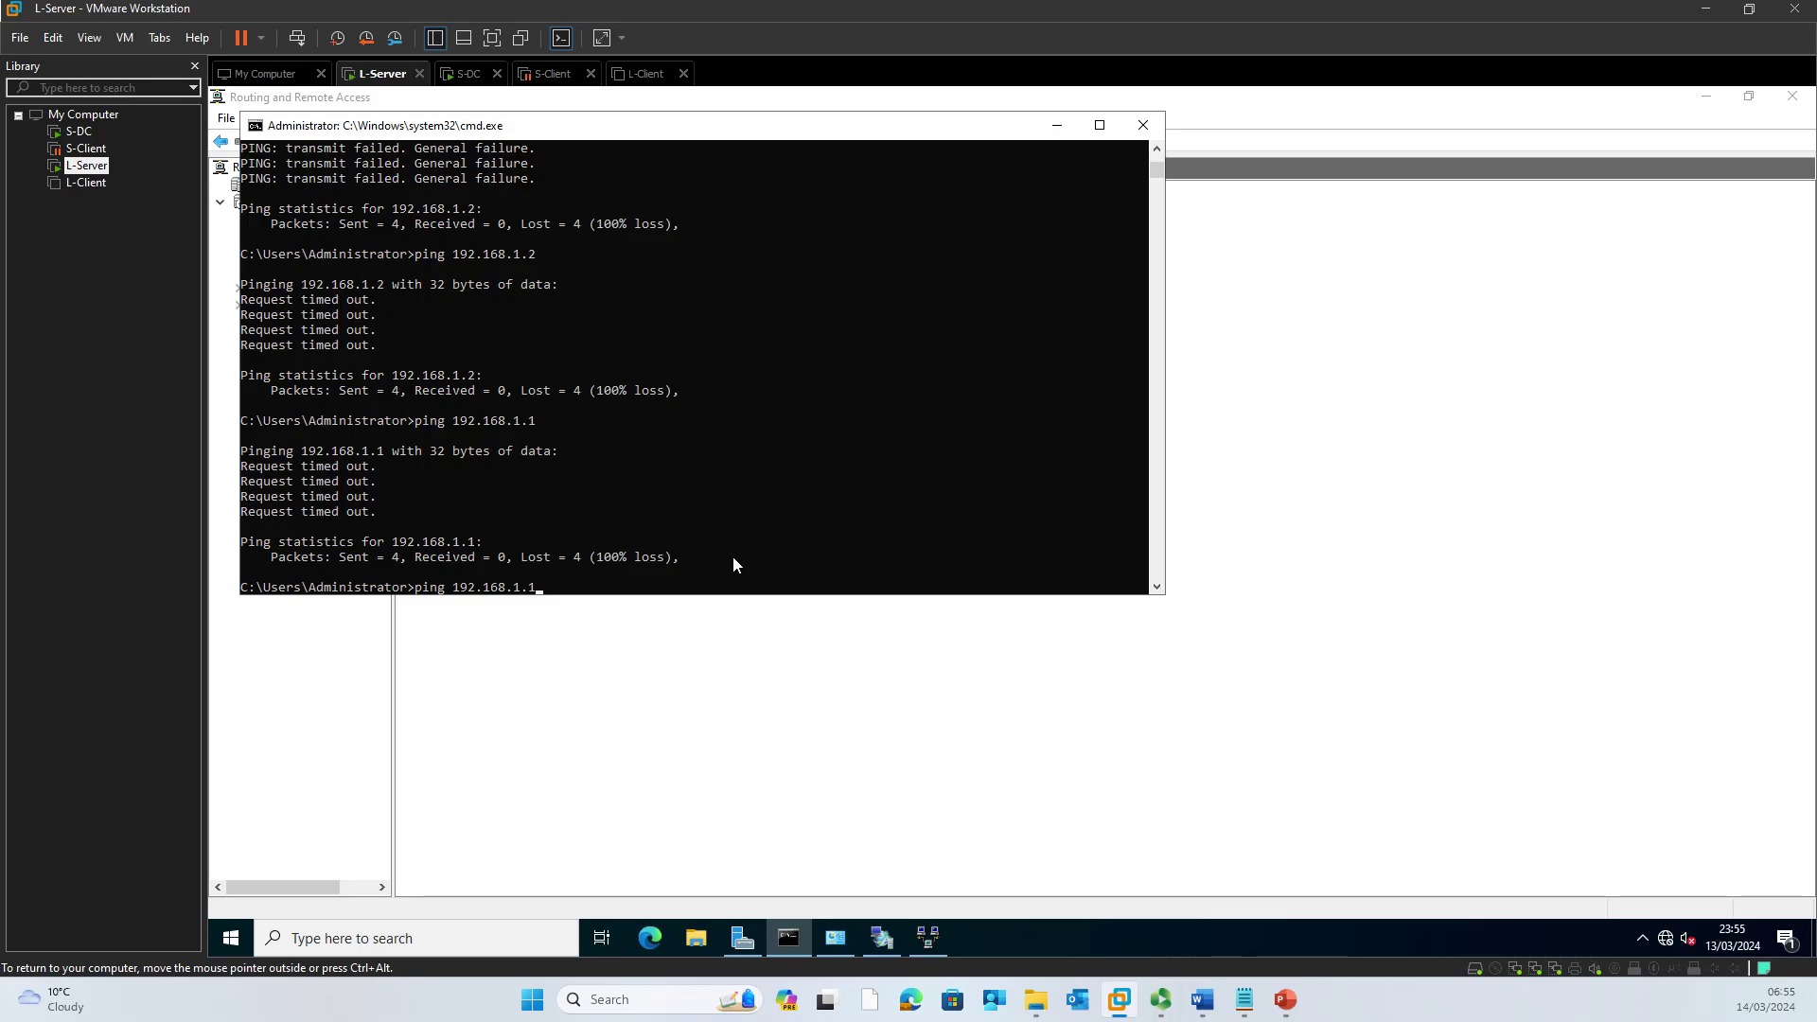
key(Return)
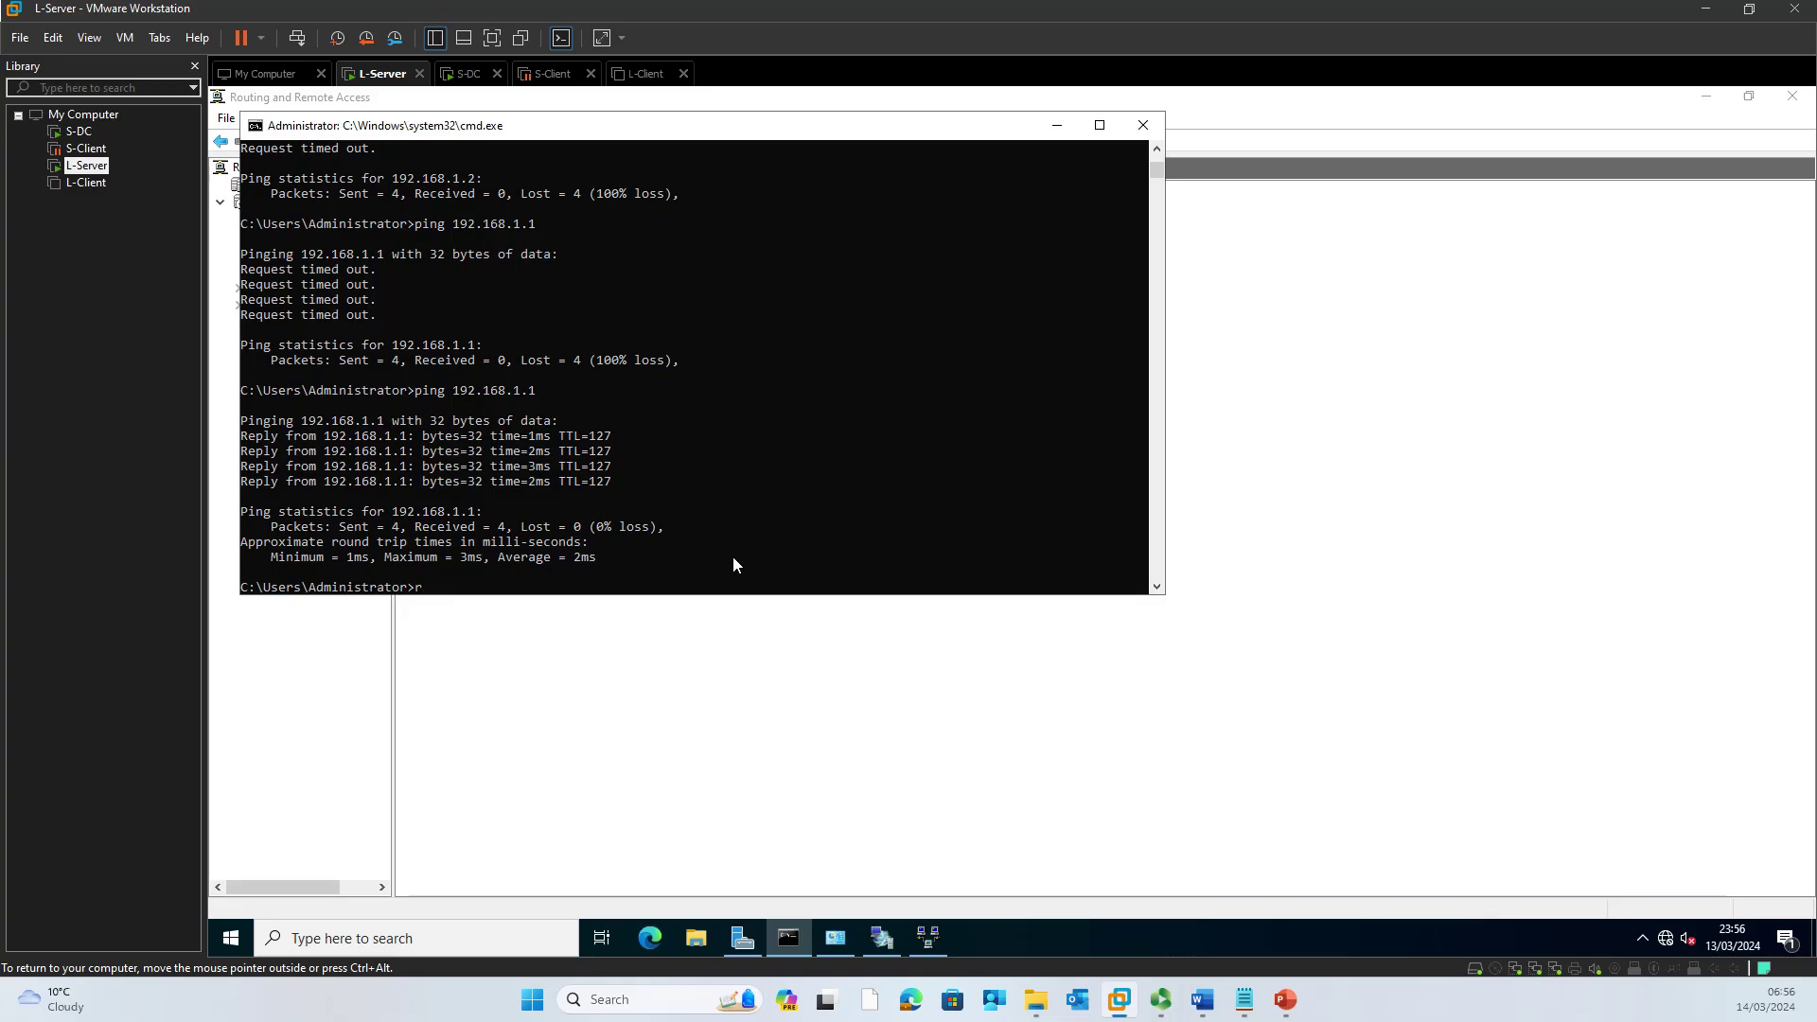
Step: Run route print and review the IPv4 route 192.168.1.0 on-link via interface 192.168.1.244
text(route print)
key(Return)
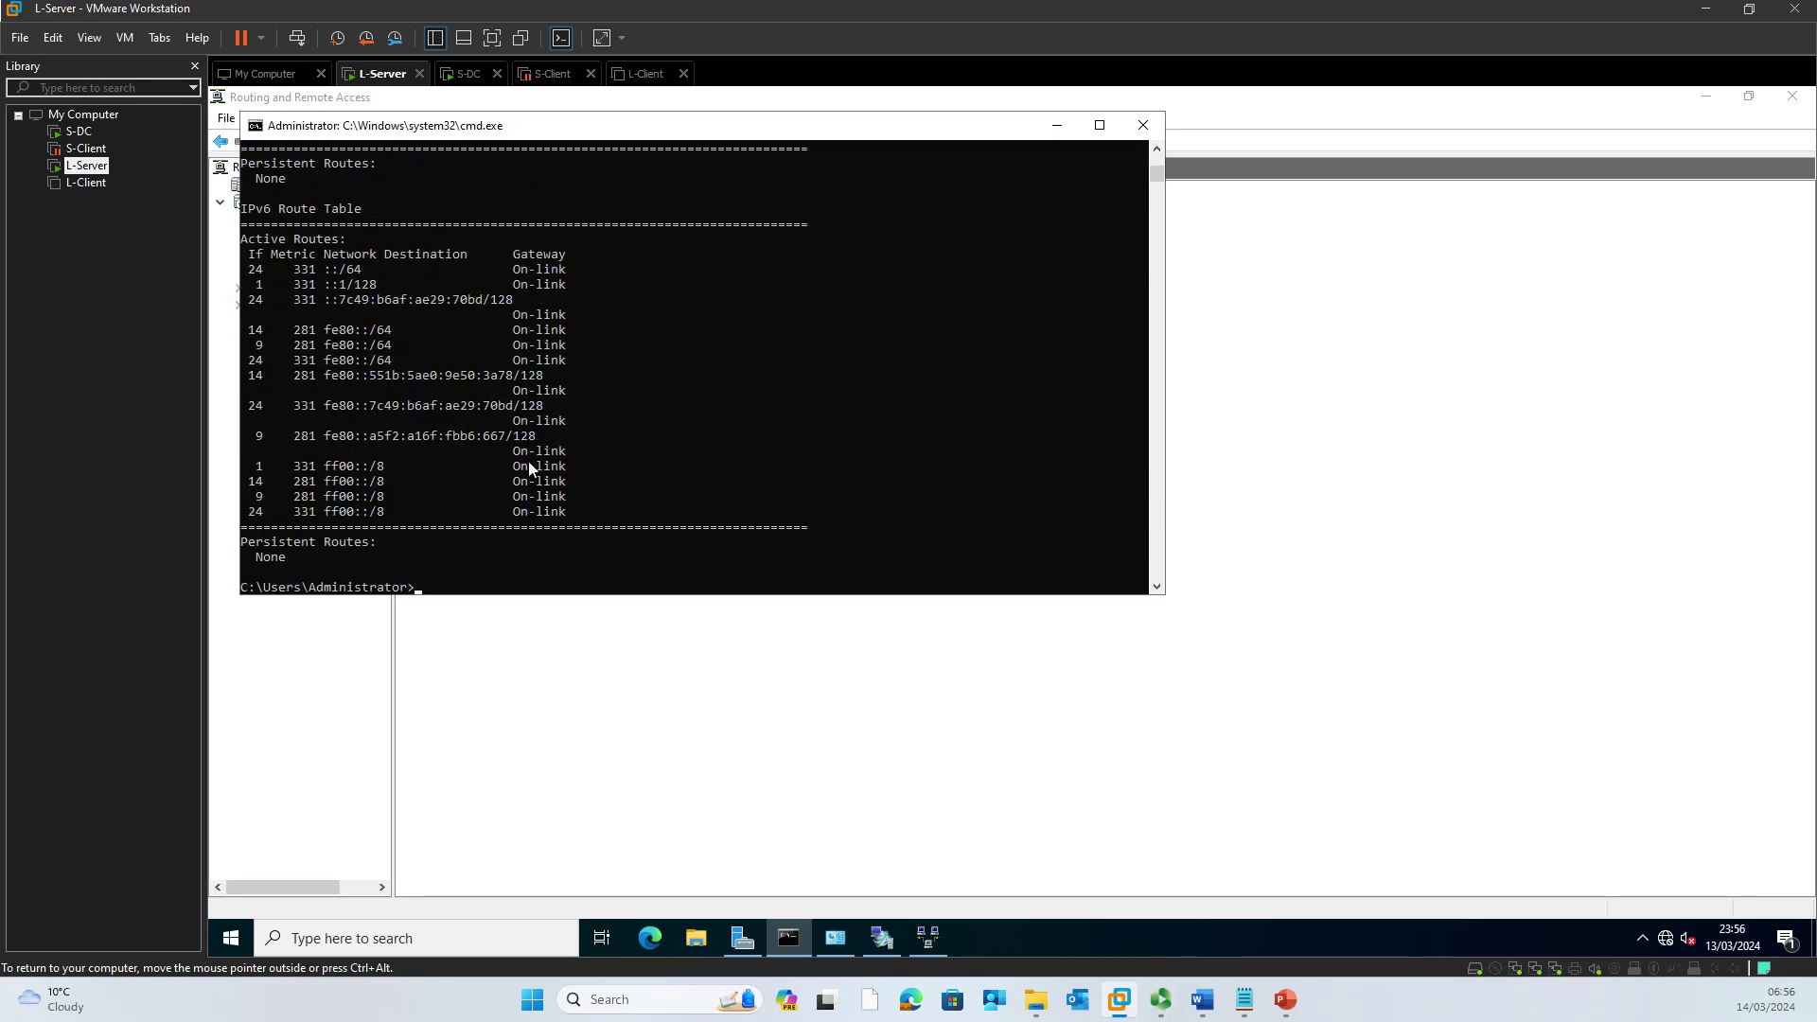
scroll(547, 497, up, 8)
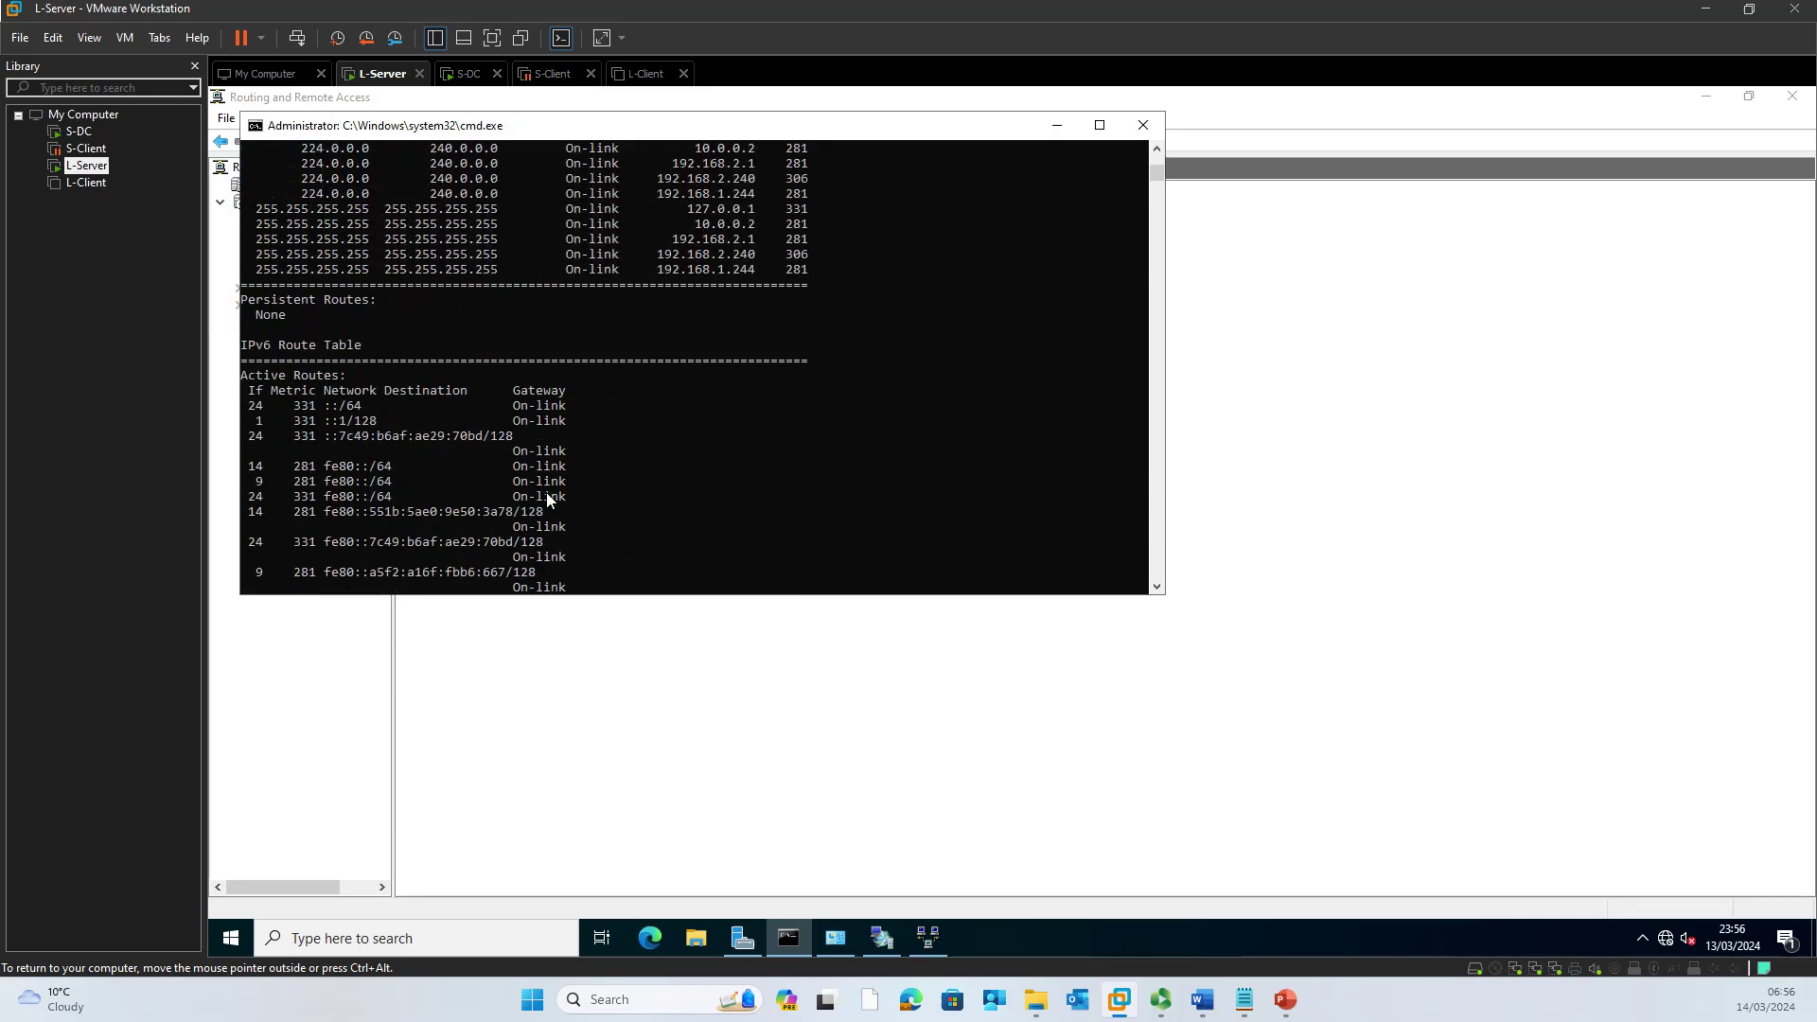
scroll(548, 497, up, 3)
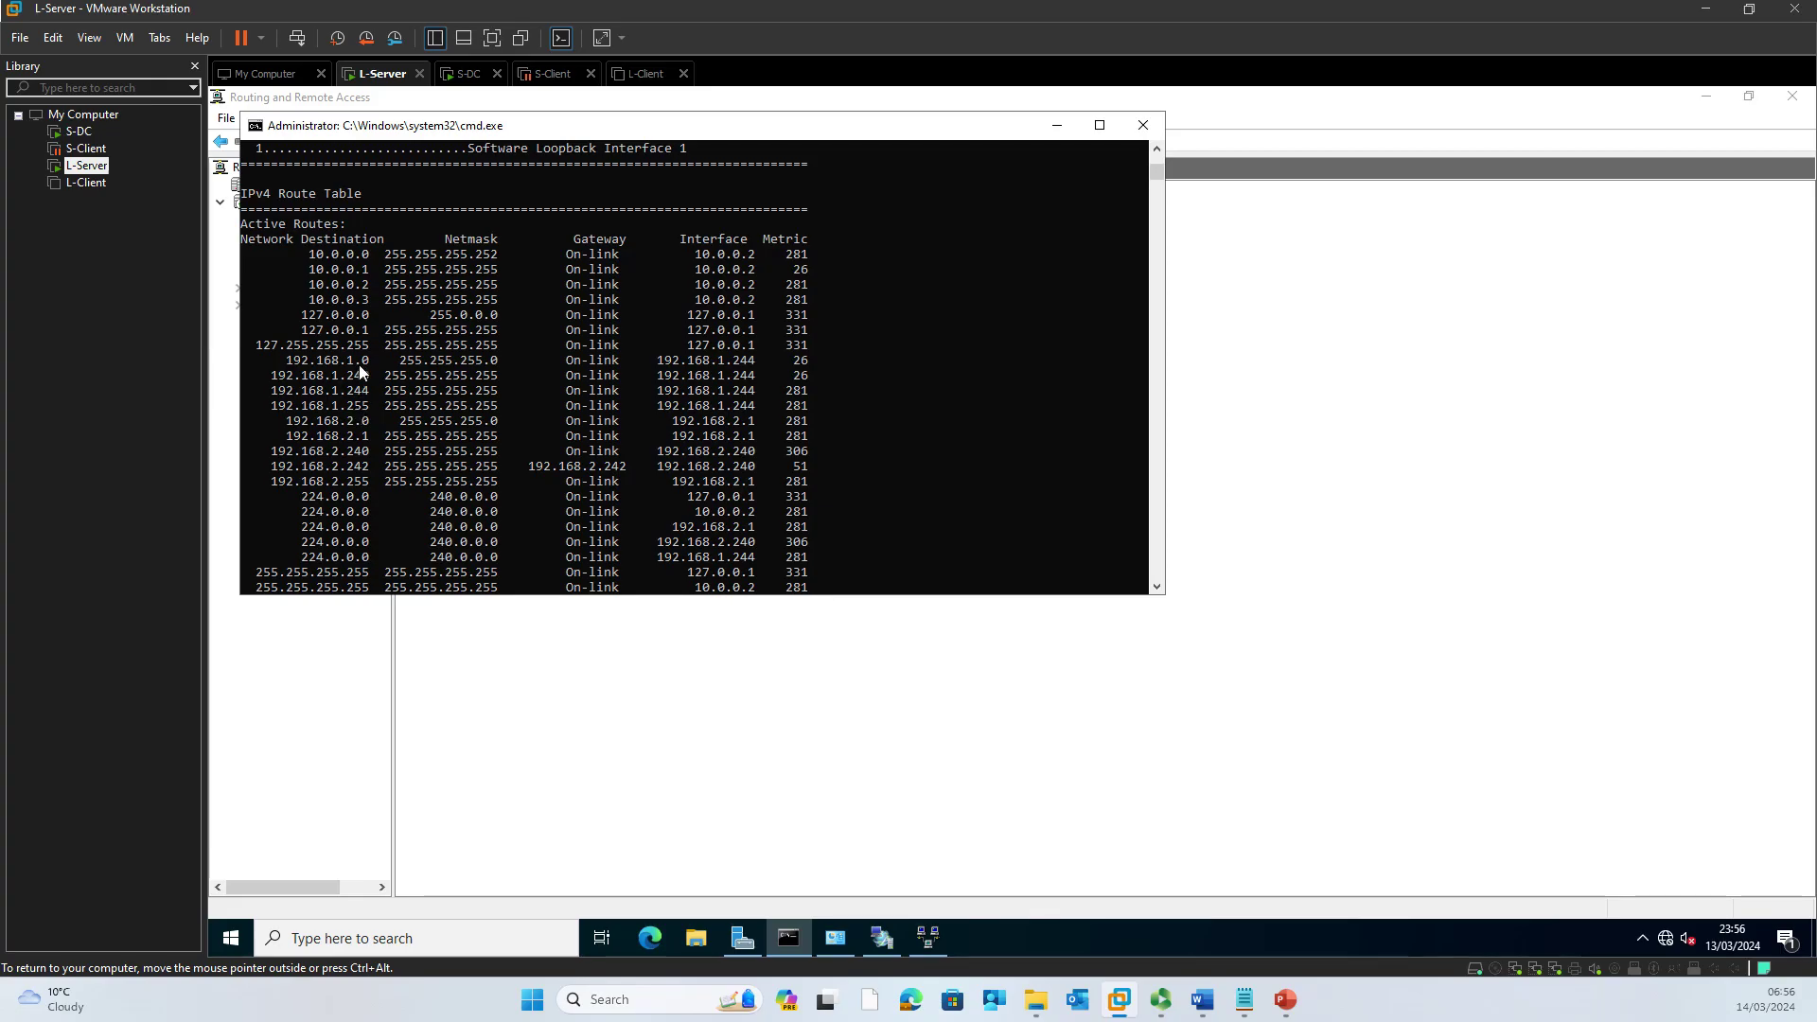
click(755, 366)
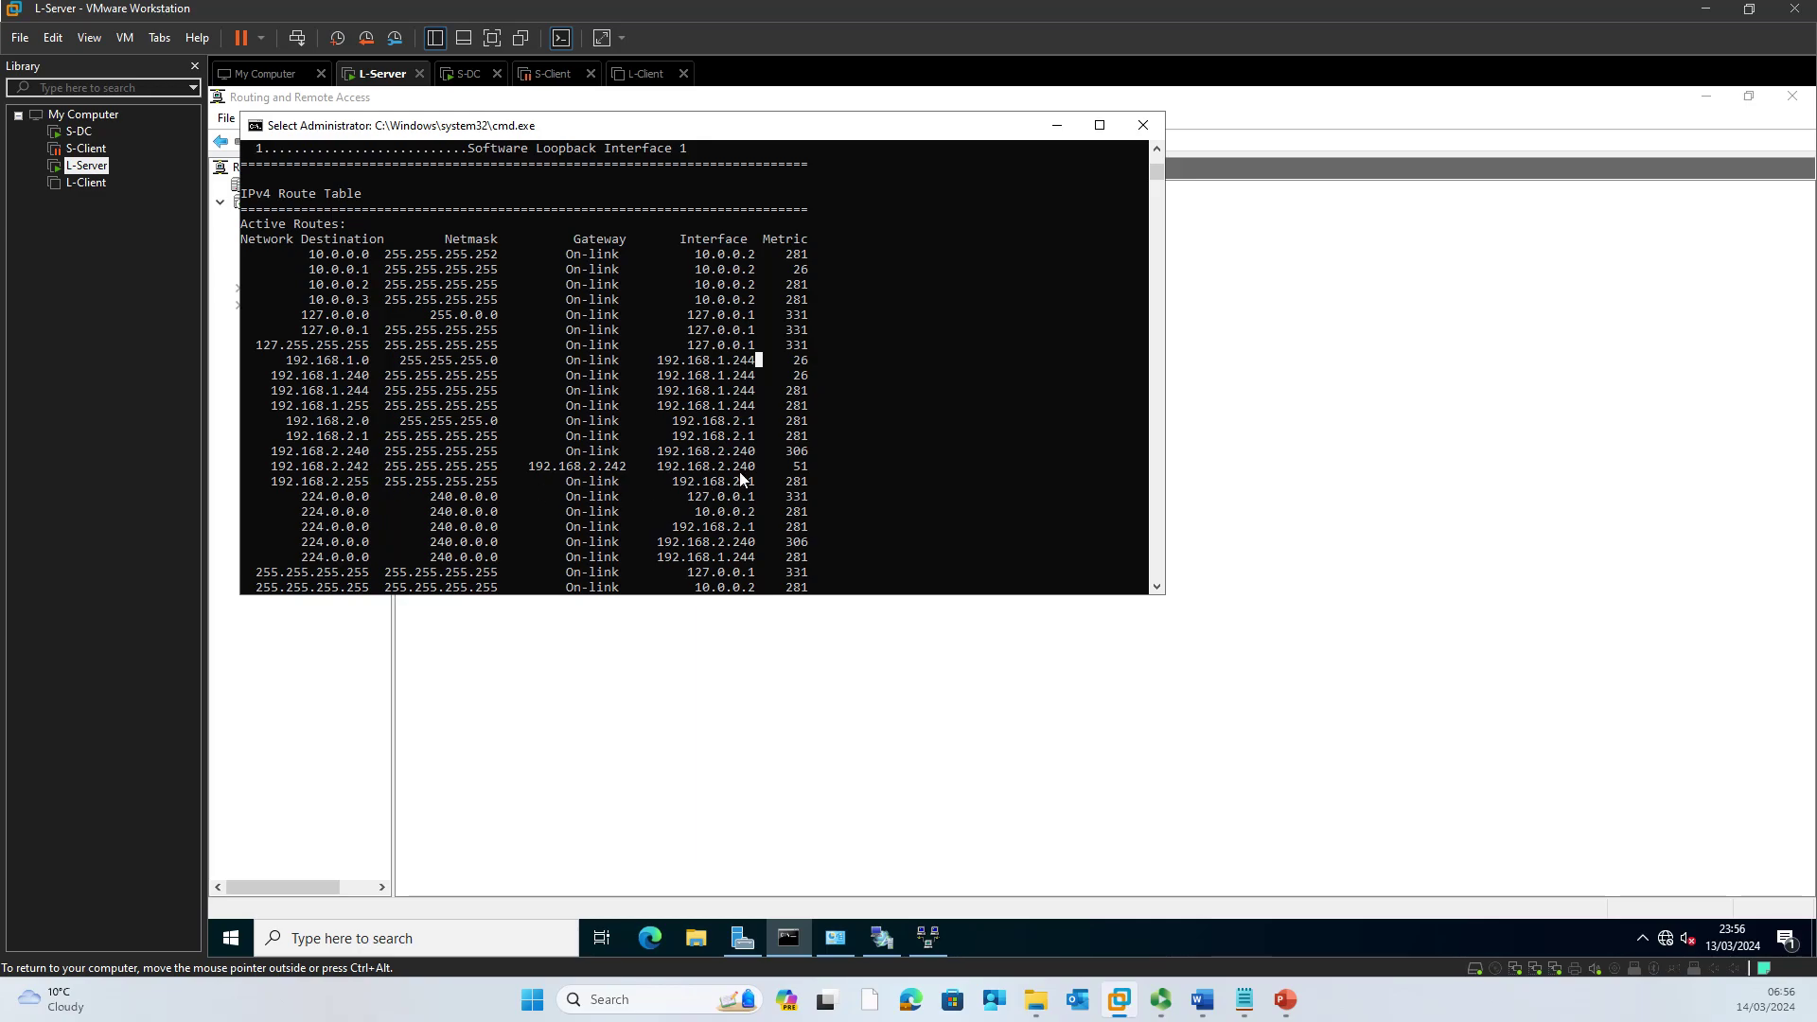
Step: Minimise L-Server's console and restore S-DC's PowerShell ISE with the Test-Connection 192.168.2.1 results
click(1057, 125)
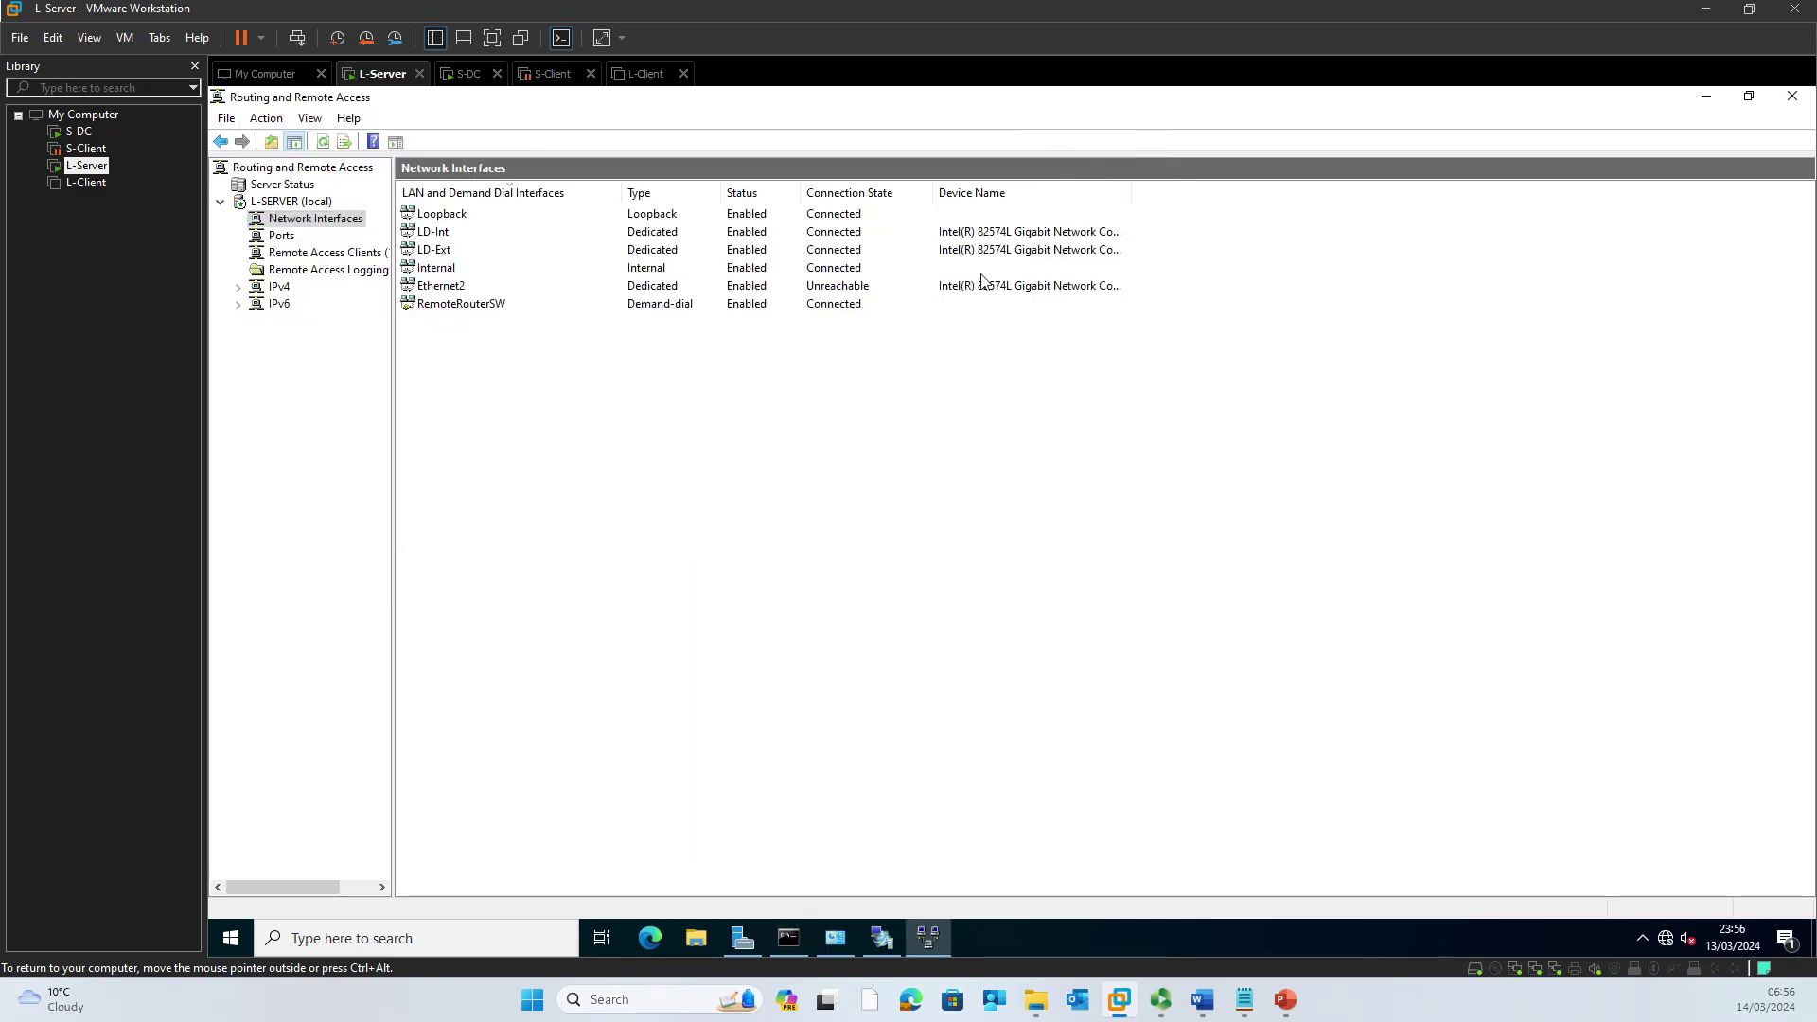
click(456, 75)
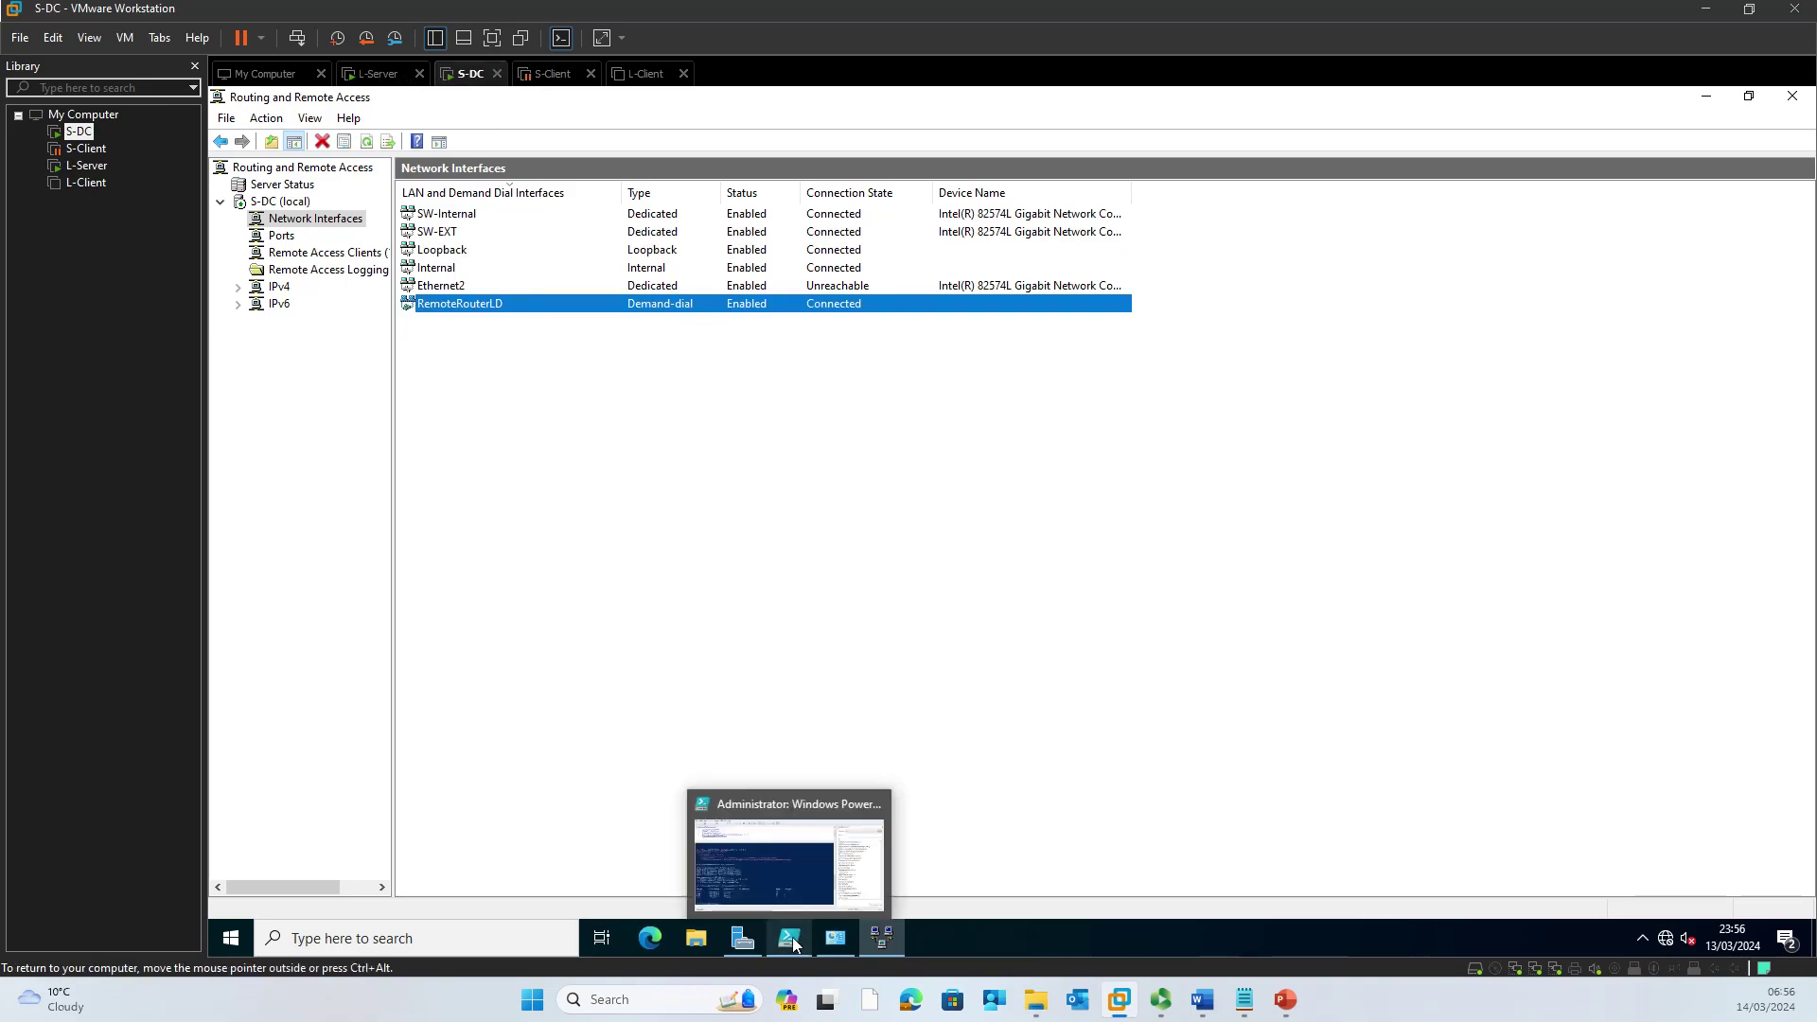
click(792, 937)
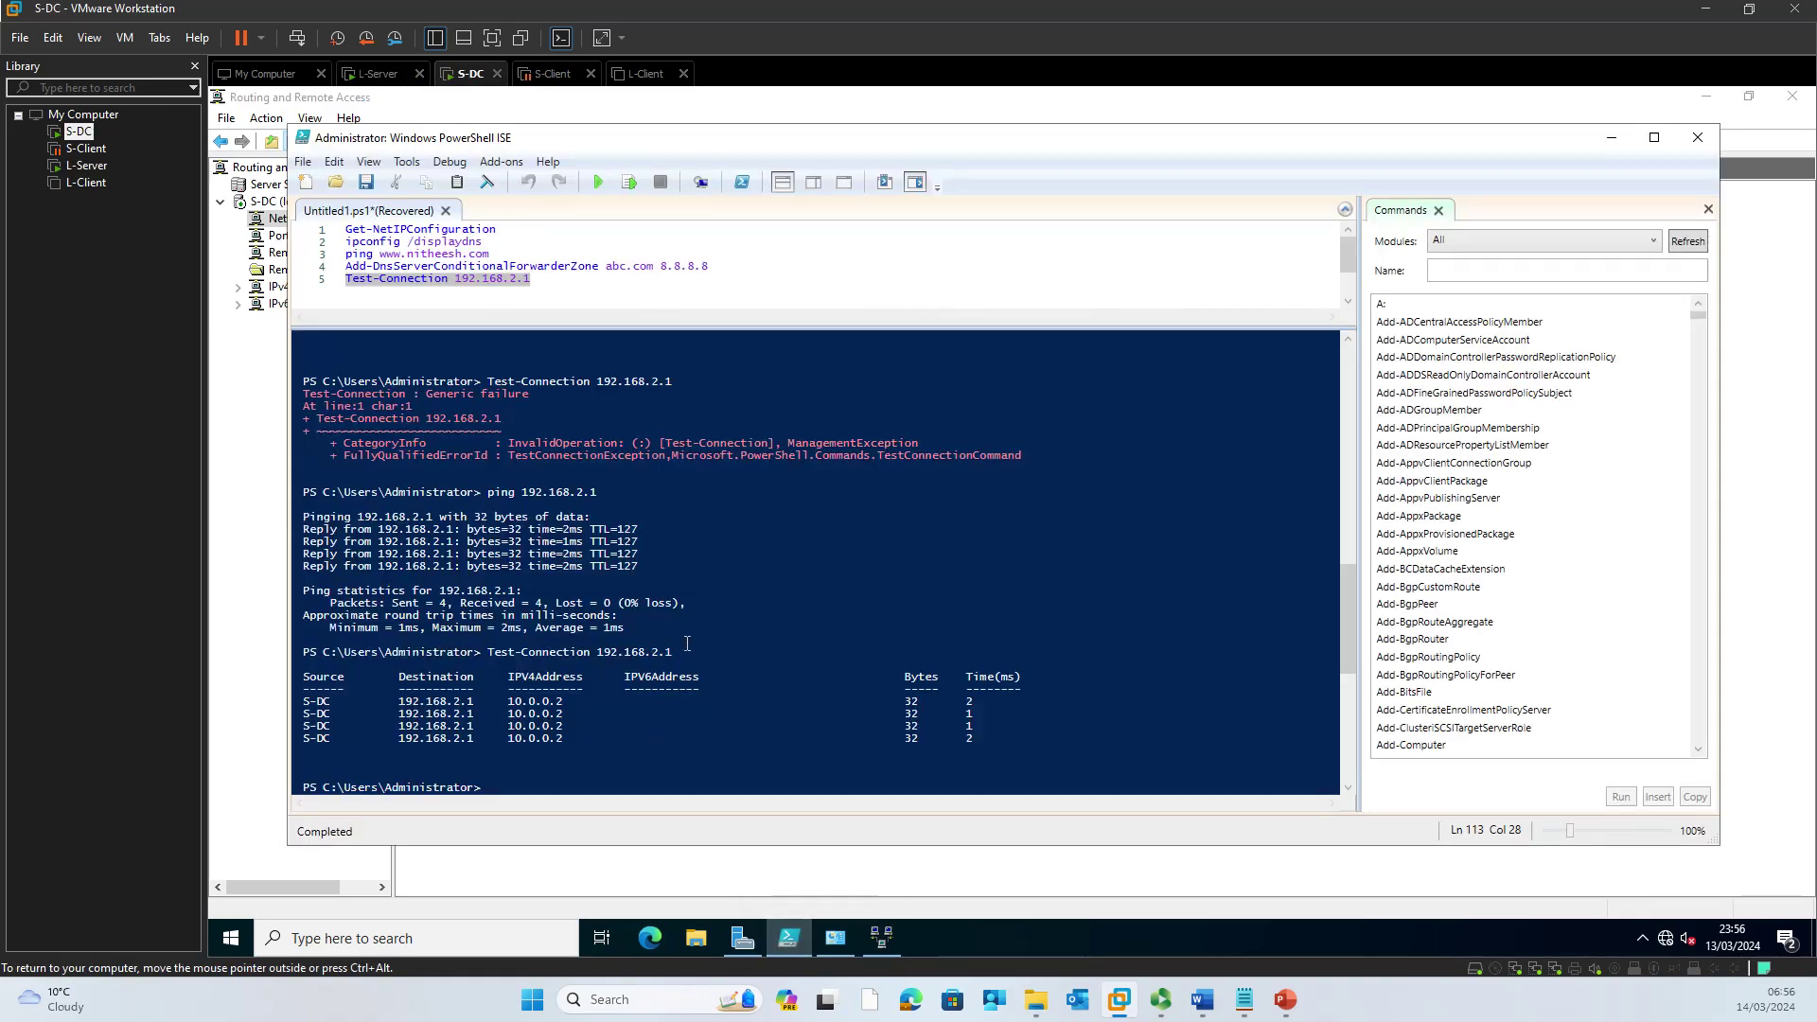
click(536, 282)
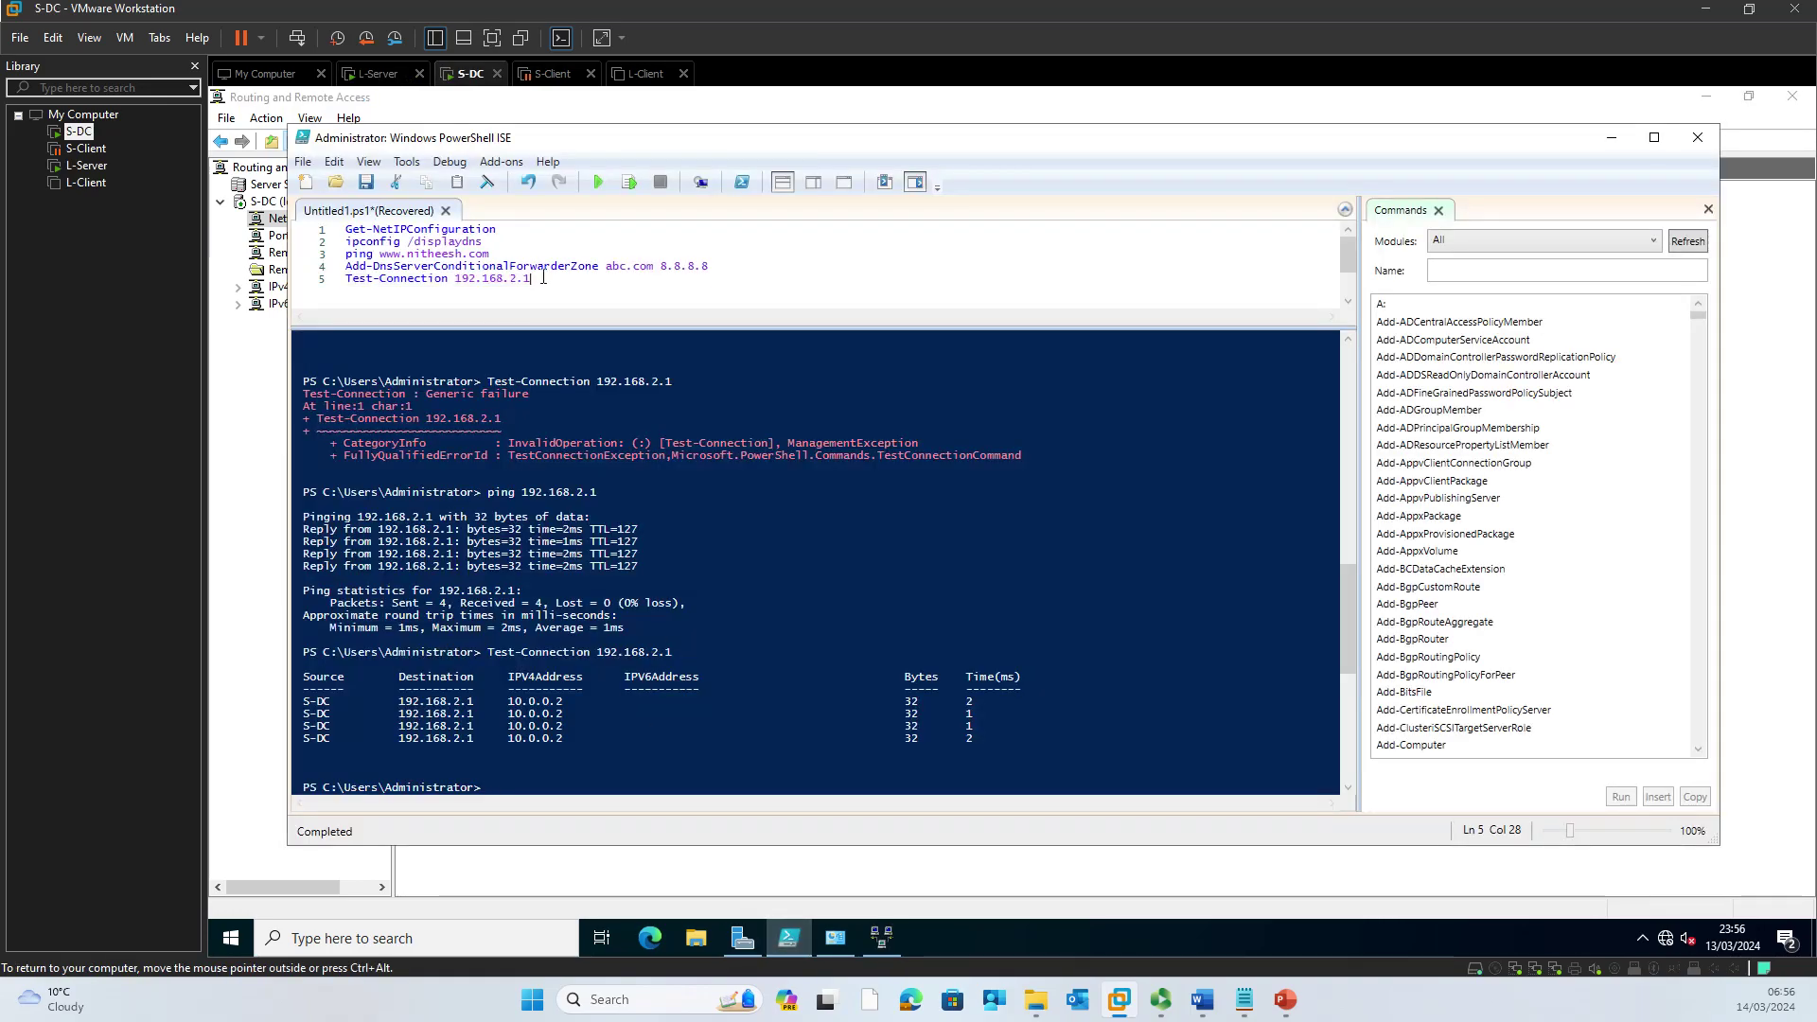
Step: Briefly recheck L-Server's route table console, minimise it, and return to S-DC
click(382, 76)
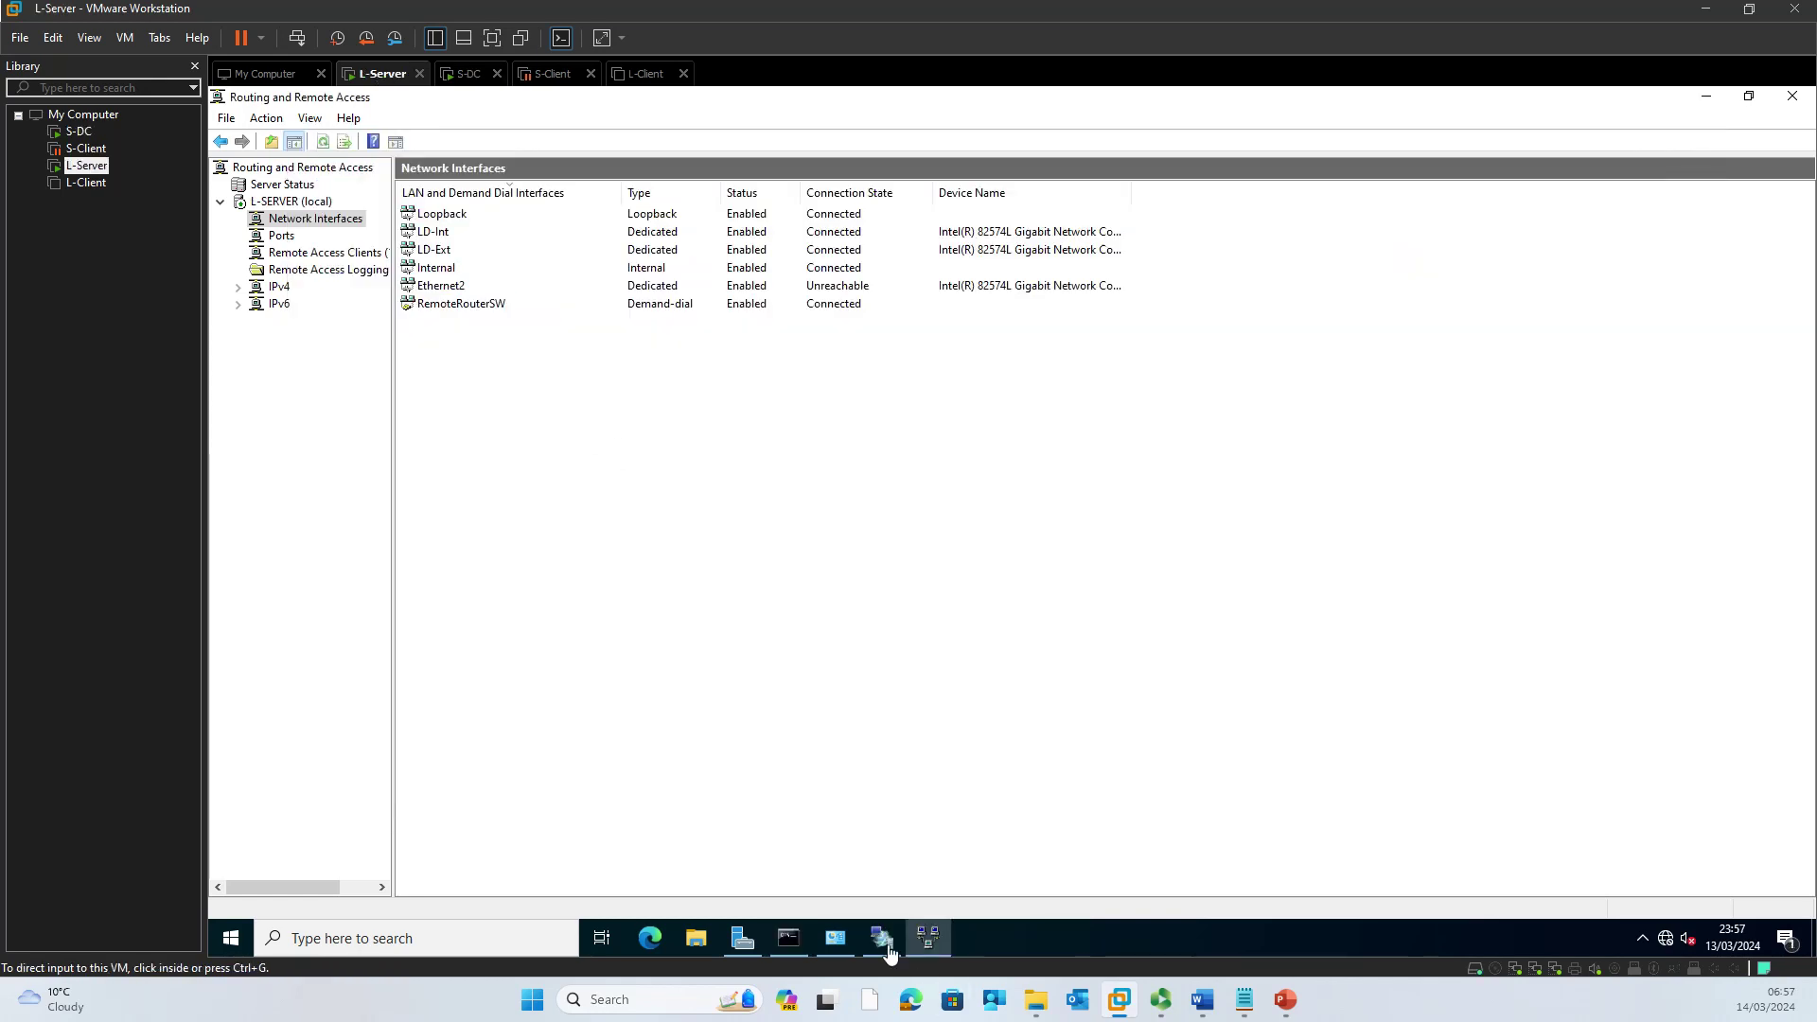
click(790, 938)
click(833, 541)
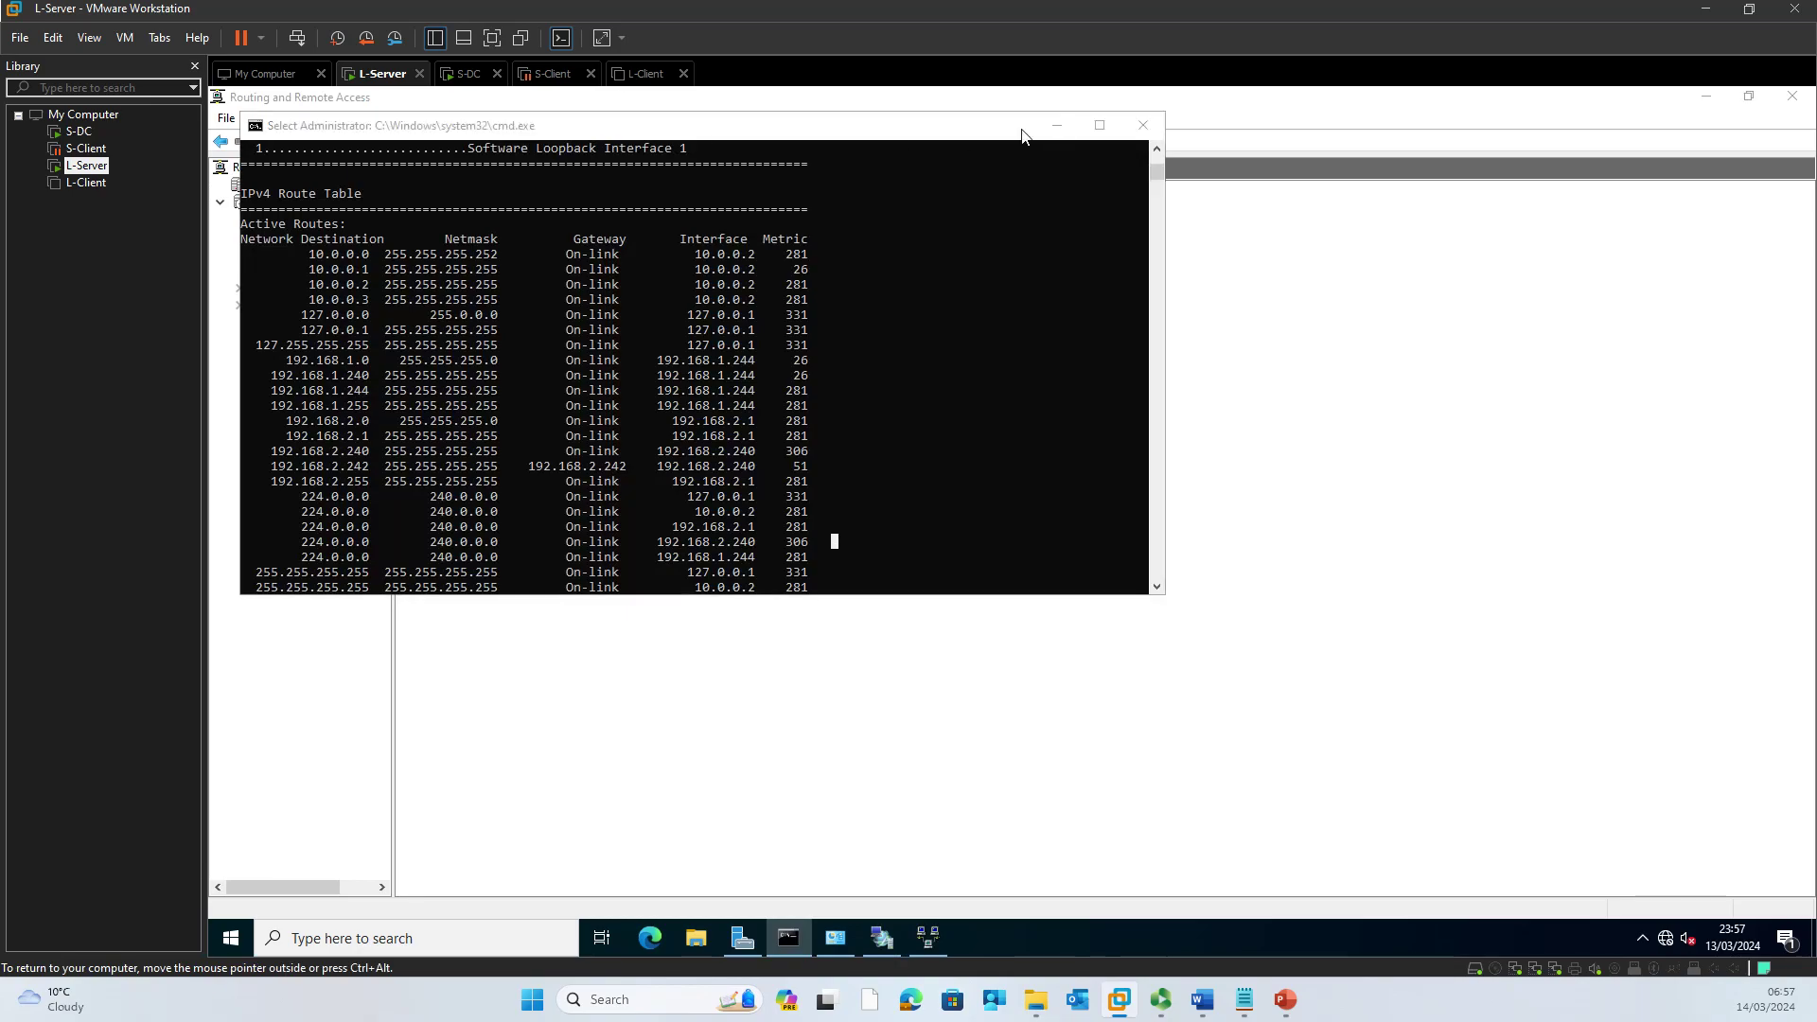
click(1056, 126)
click(463, 76)
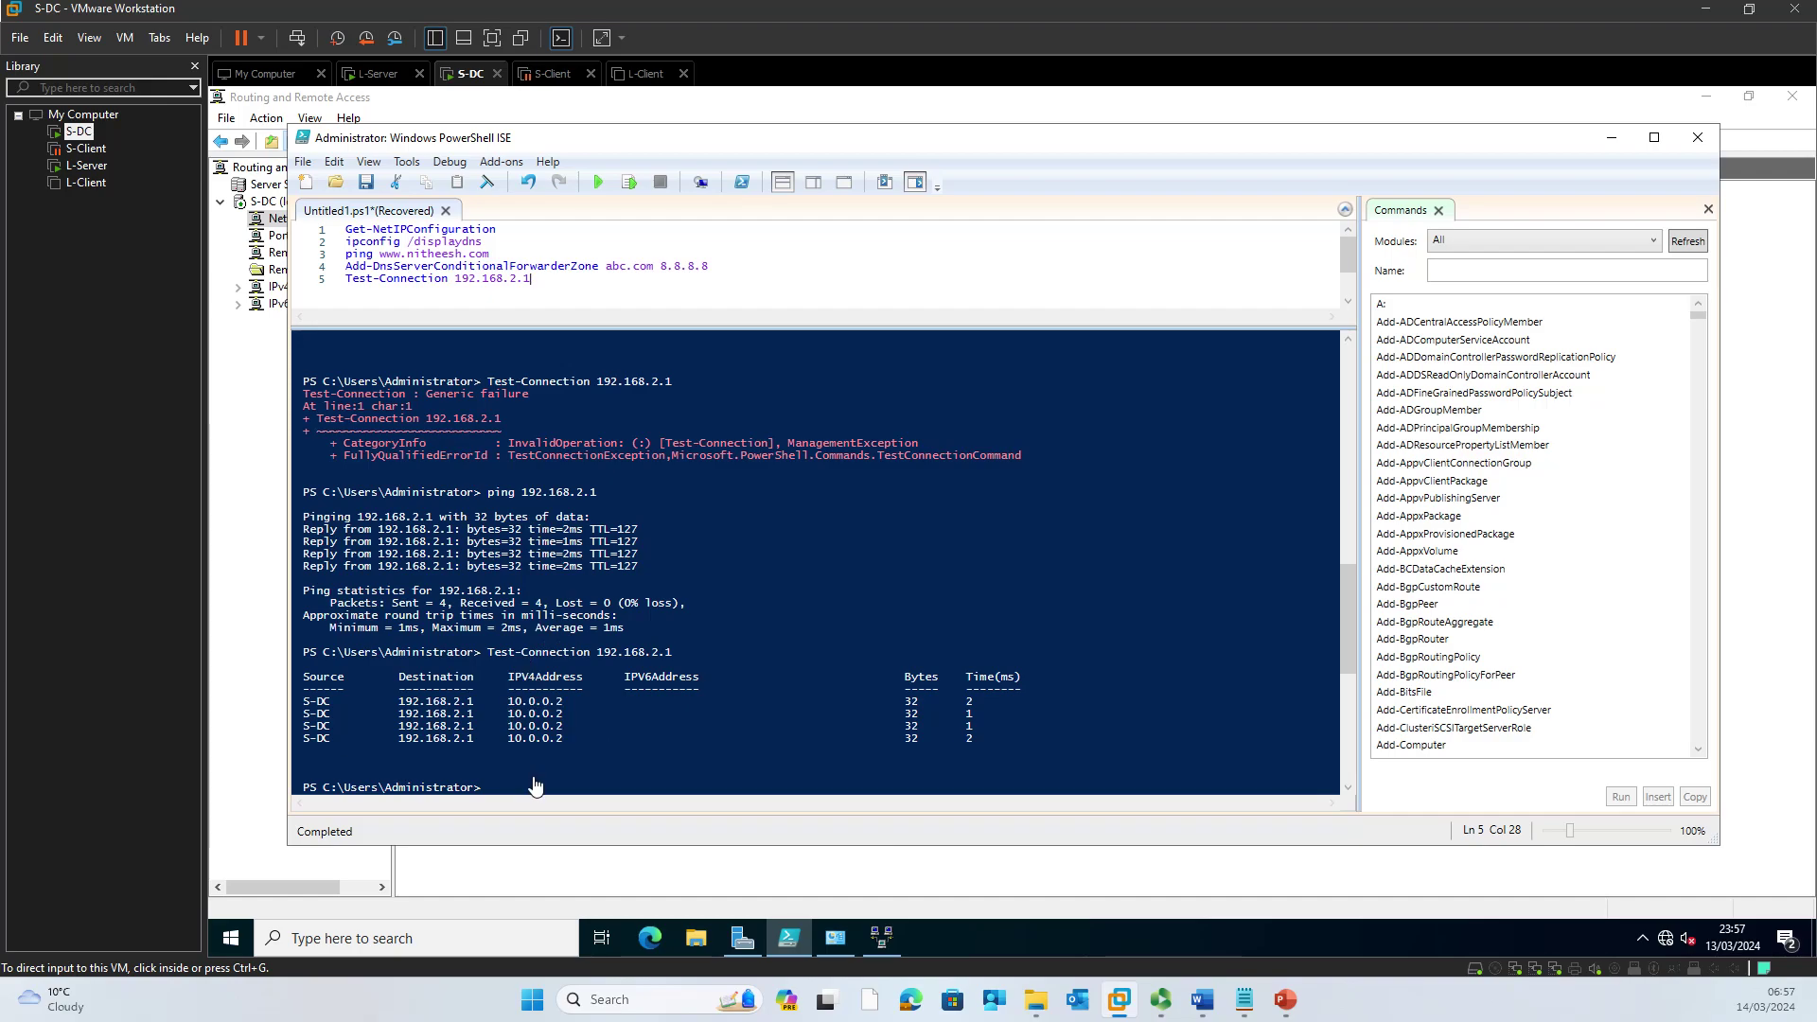
key(alt+Tab)
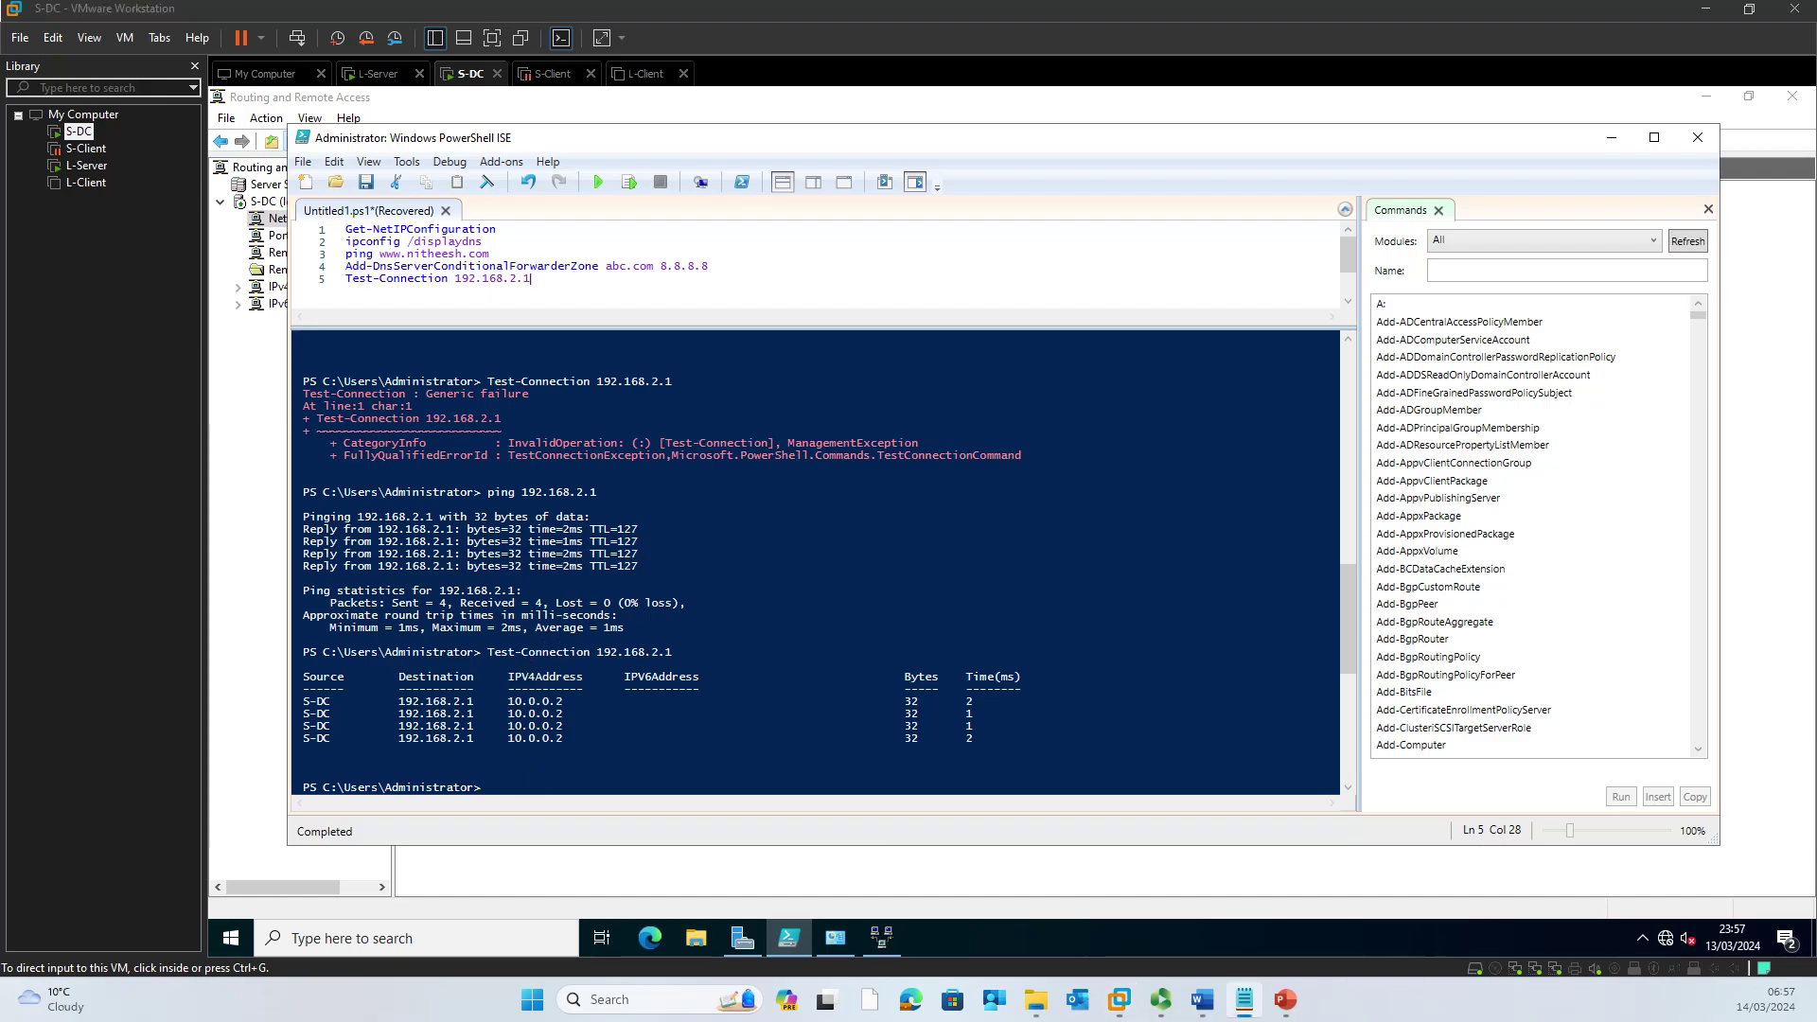